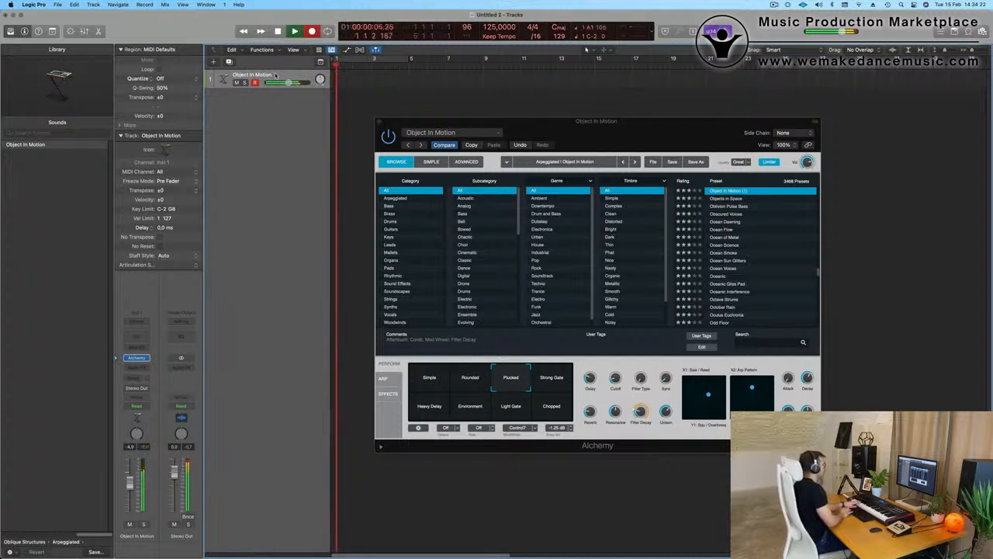
key(space)
key(r)
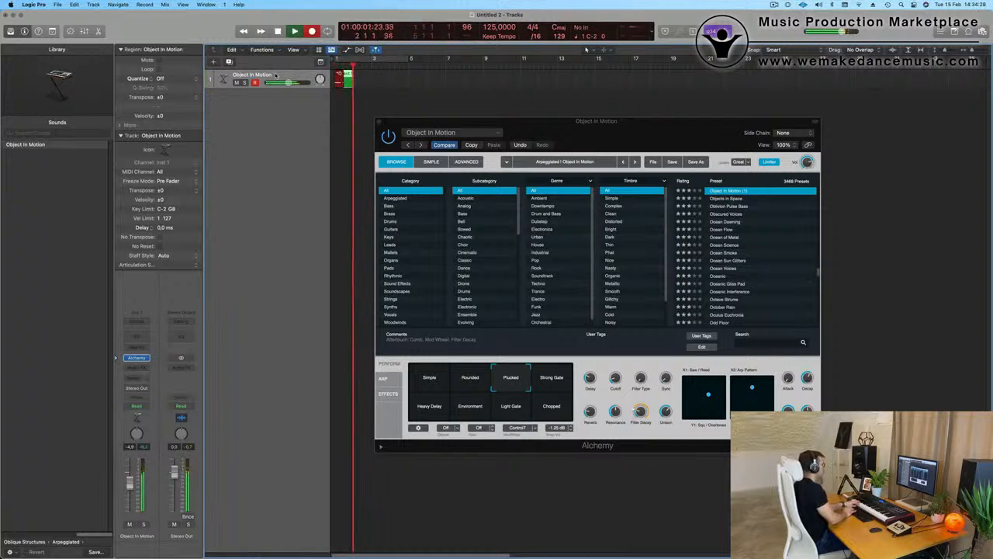
key(space)
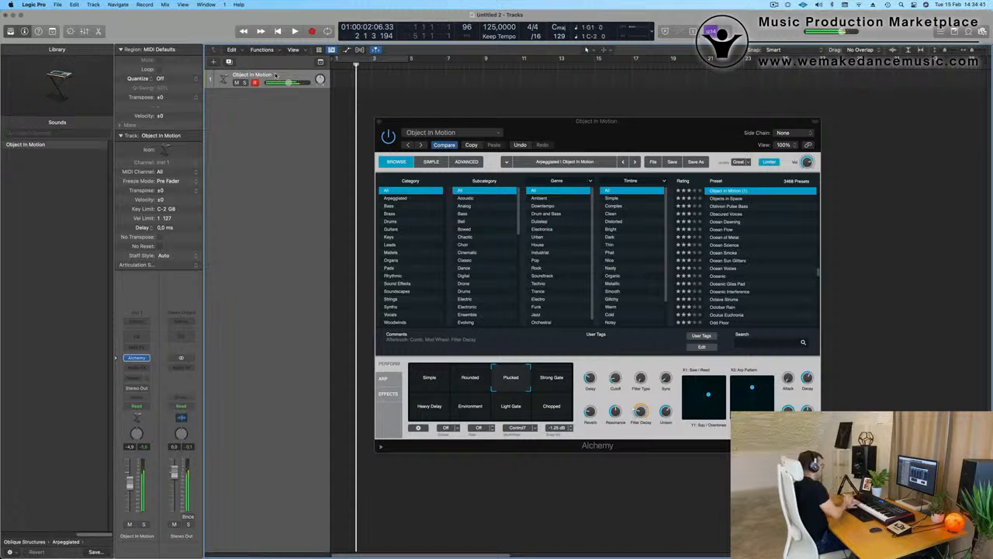
Step: Record a four-note MIDI take on the Object In Motion track up to about bar 9
key(r)
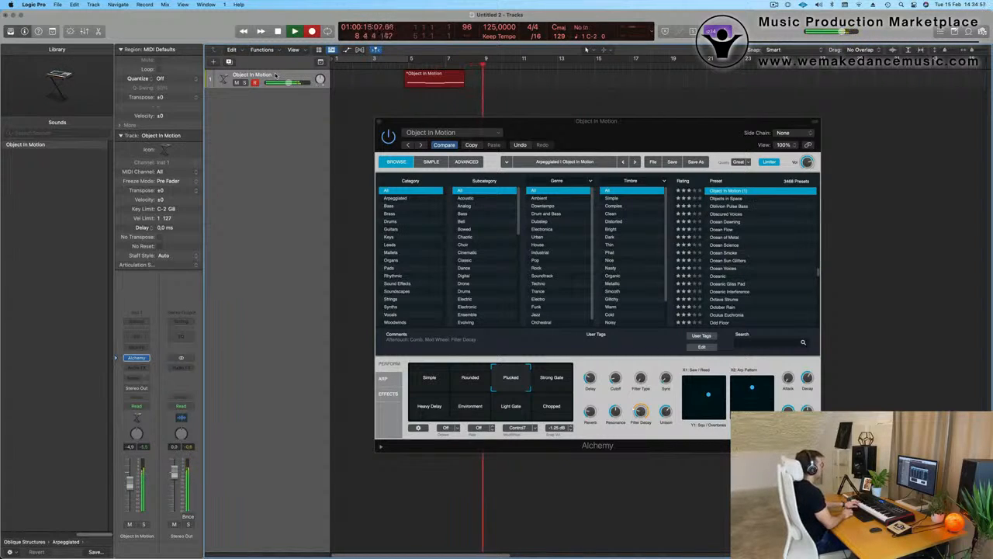
key(space)
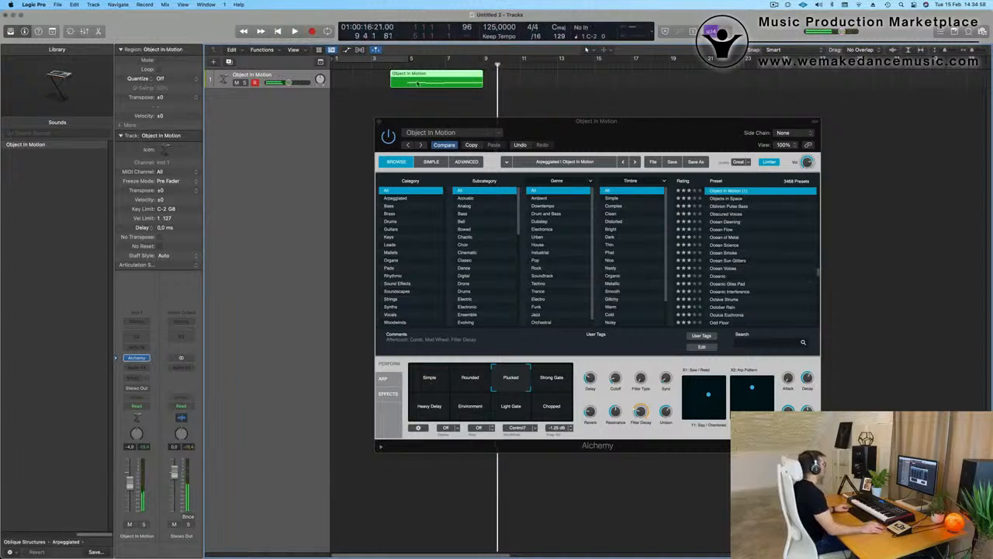
Step: Split the lead-in off the recorded region at bar 5 and place the remaining four bars at bar 1, looped in cycle playback
super+double_click(408, 77)
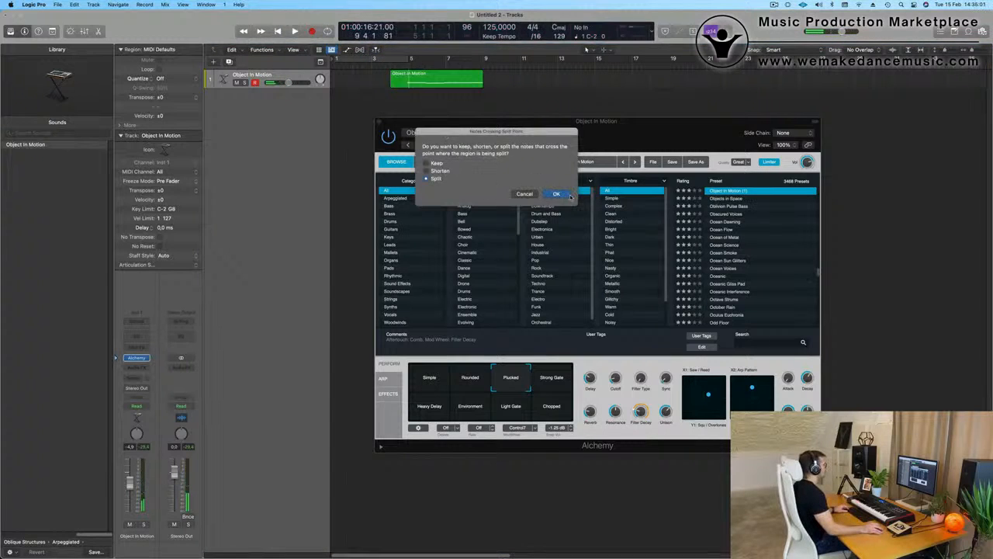
click(569, 194)
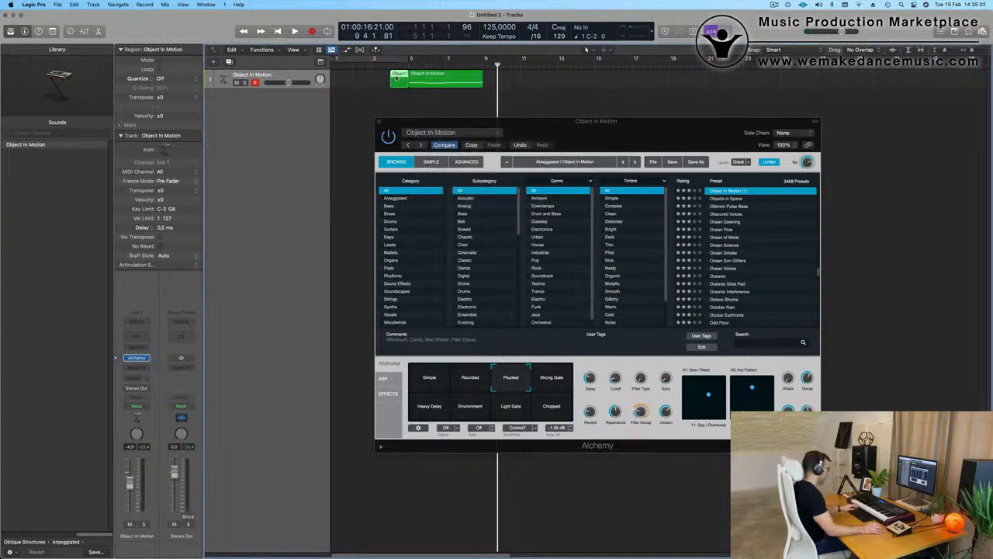
drag(433, 75, 355, 72)
key(c)
key(space)
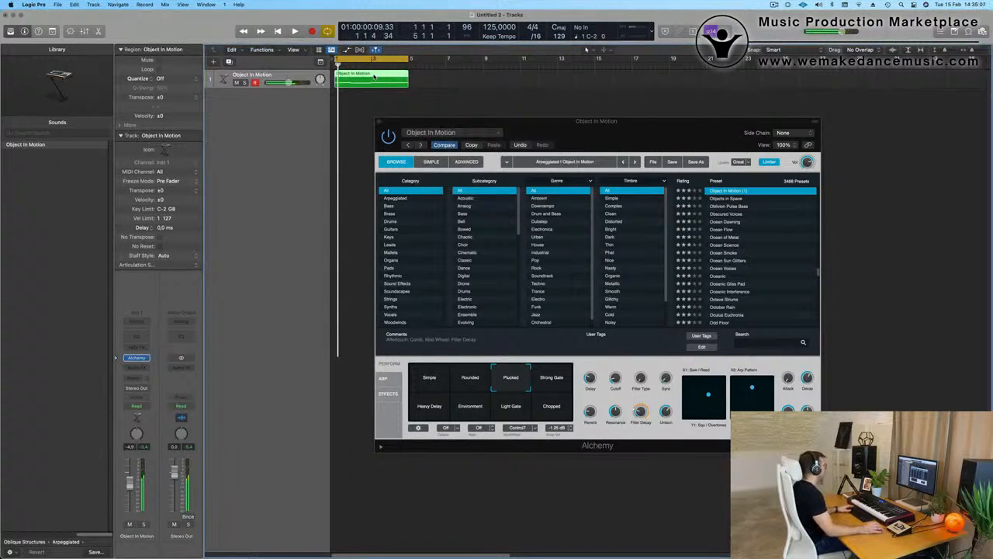
Step: Shift the last three notes of the region in the Piano Roll so the second note starts on bar 2
double_click(375, 75)
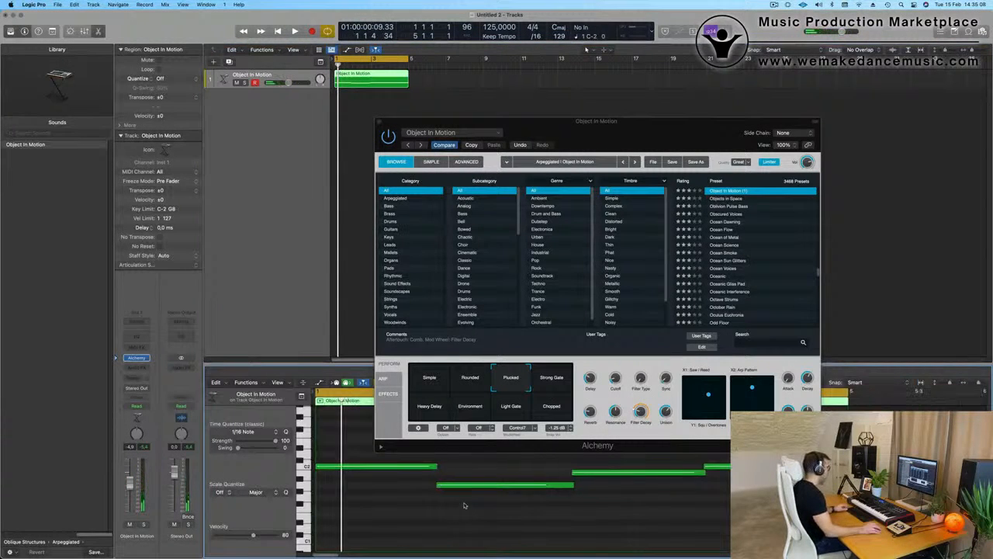
drag(499, 468, 721, 508)
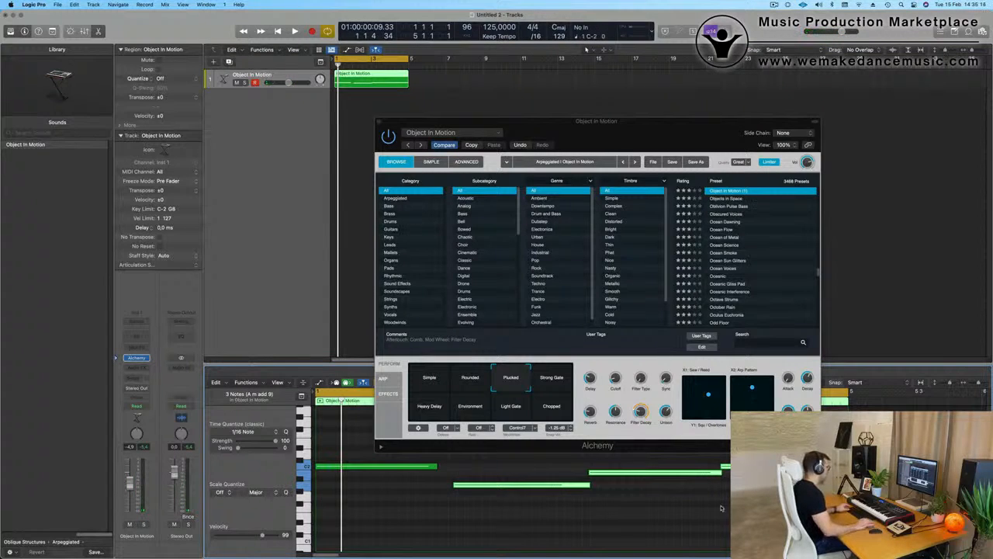
click(629, 503)
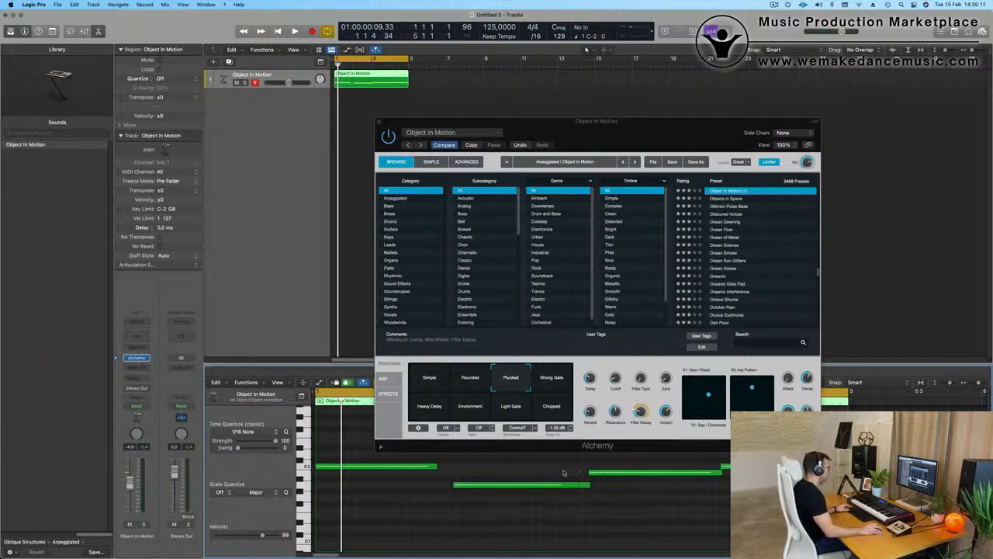
key(cmd+a)
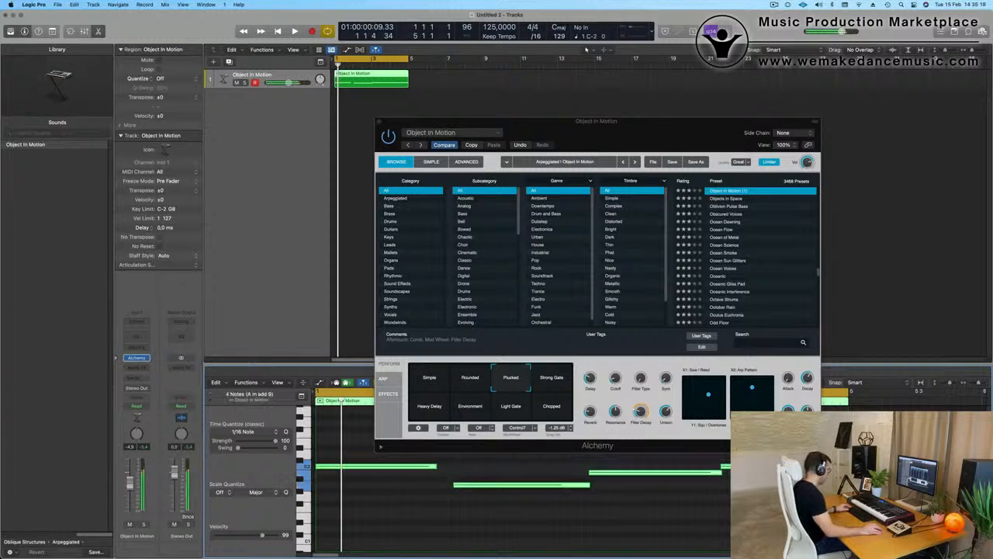
click(548, 509)
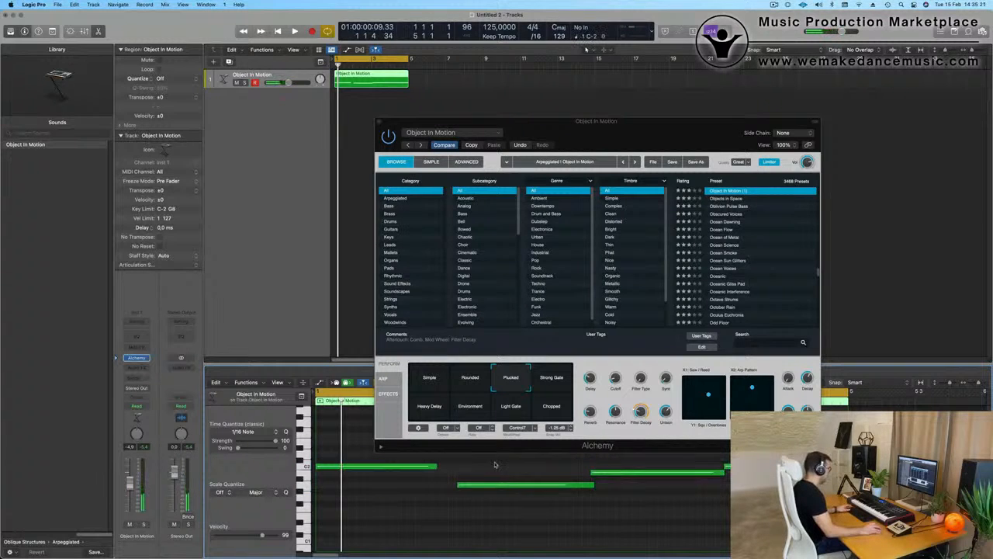
drag(495, 464, 737, 489)
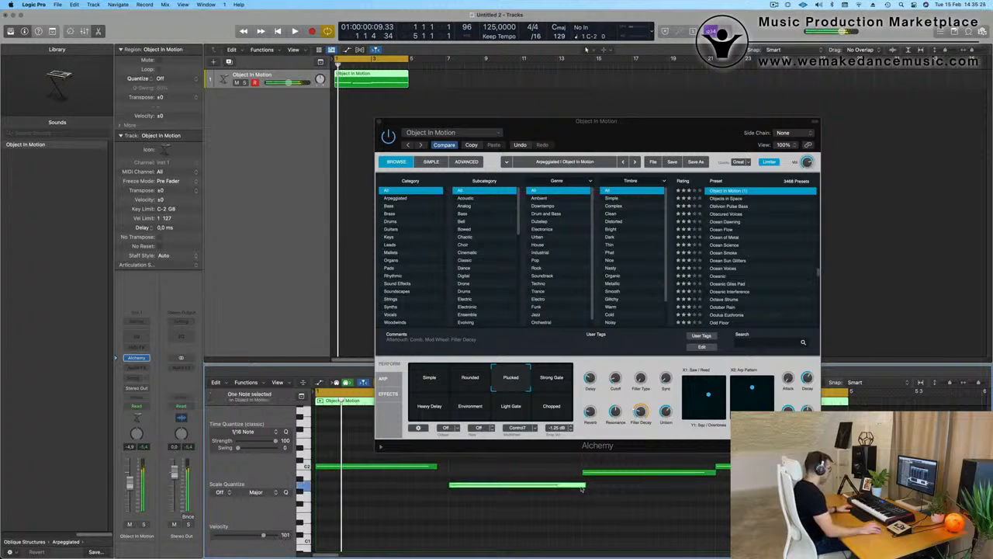
Step: Adjust the lengths of the first three notes so each one ends where the next begins
drag(586, 487, 580, 486)
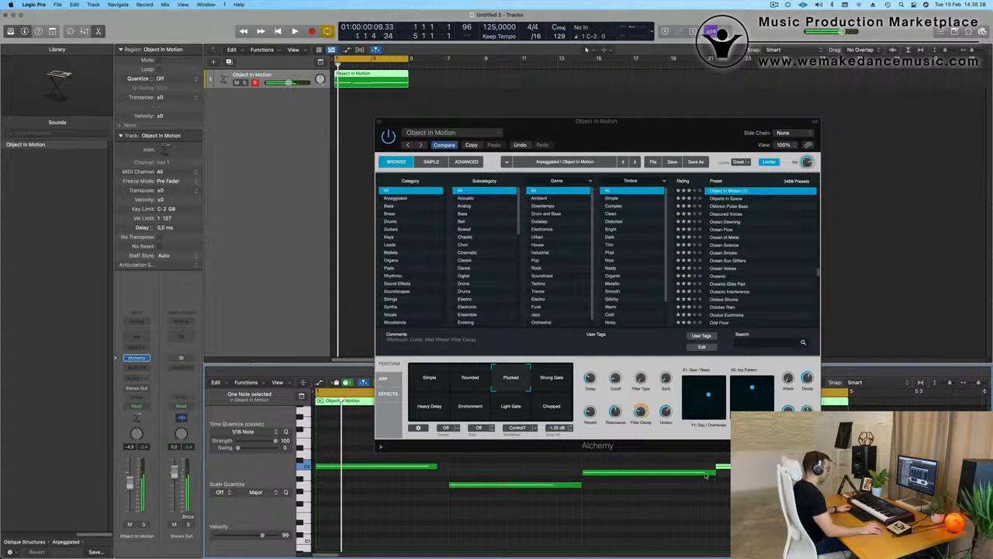
key(space)
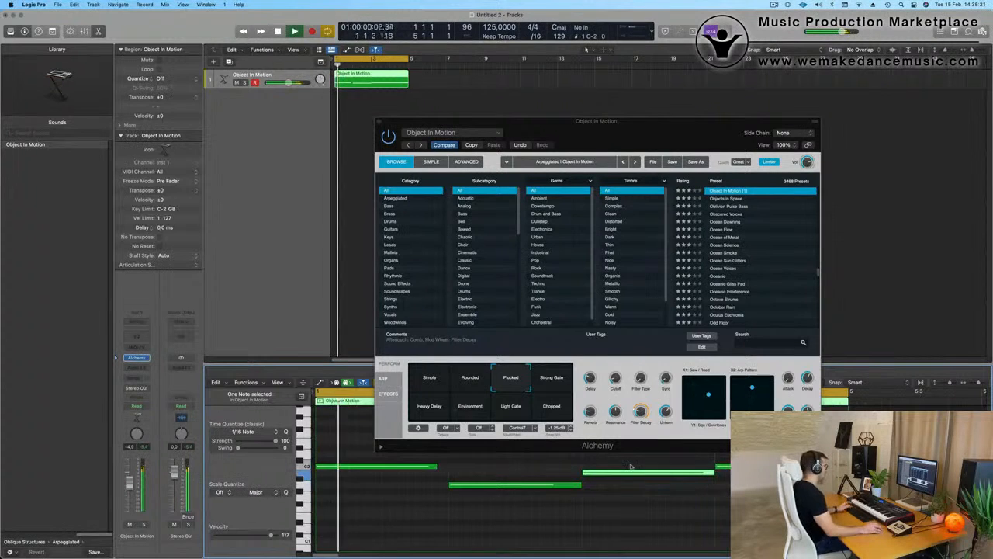
drag(435, 466, 447, 467)
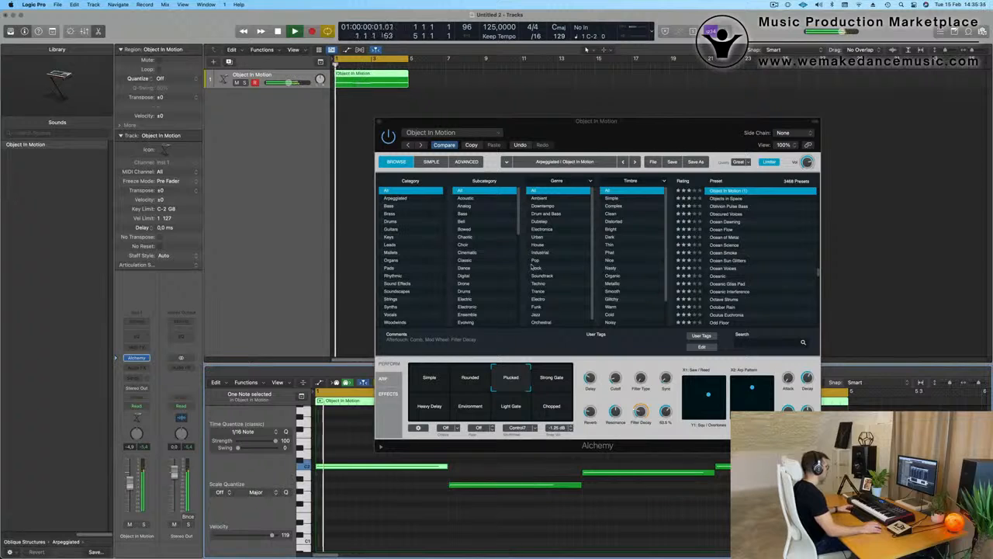
Step: Move the Alchemy window clear of the notes and fit the whole four-bar region in the Piano Roll
drag(619, 132, 719, 81)
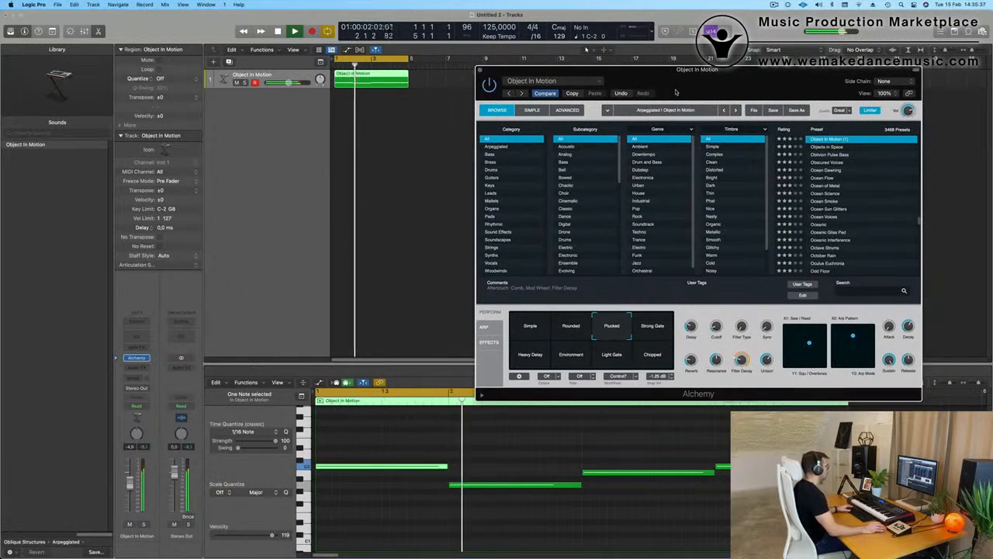
key(Return)
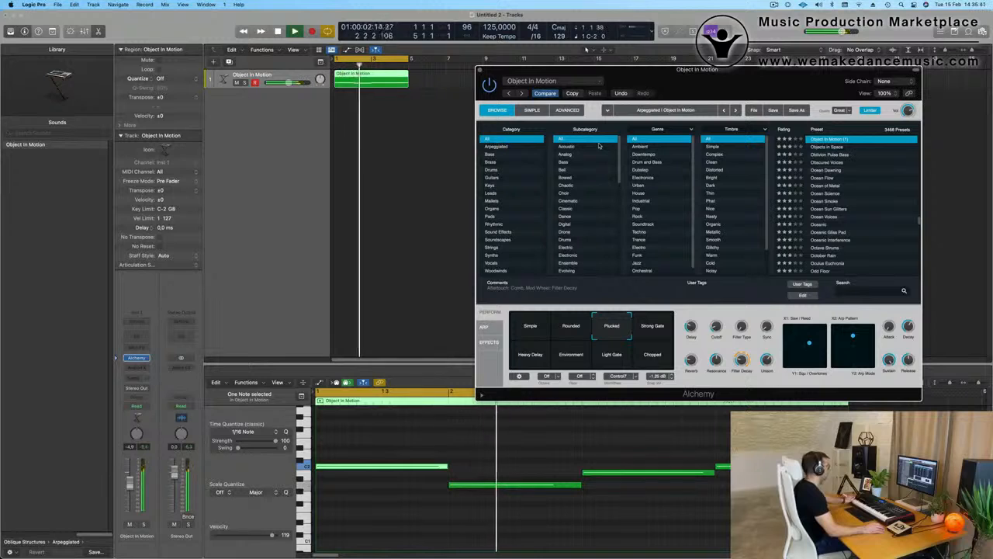
drag(702, 76, 694, 75)
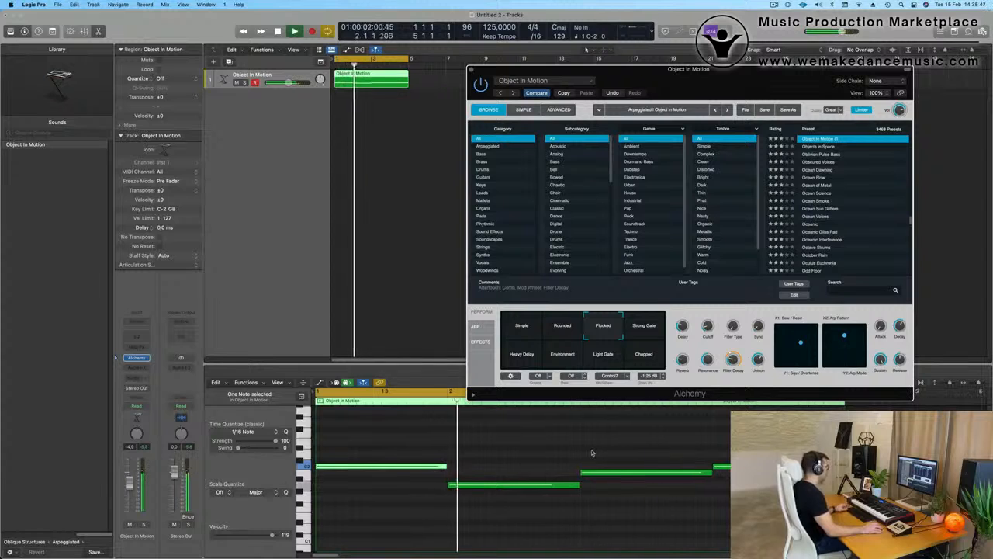
key(super+Left)
scroll(489, 452, left, 3)
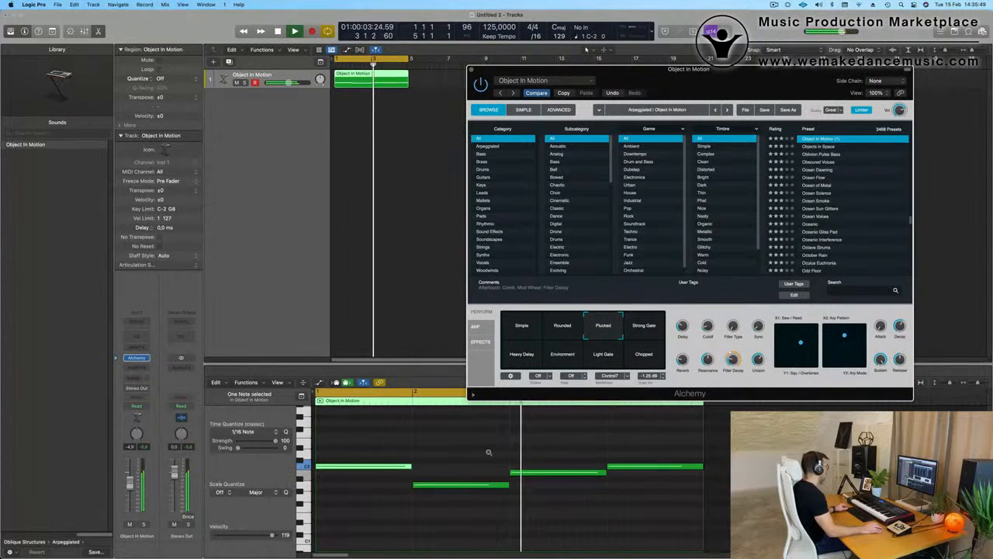
Step: Try the third note on G1 during loop playback and move it back to B1
click(519, 475)
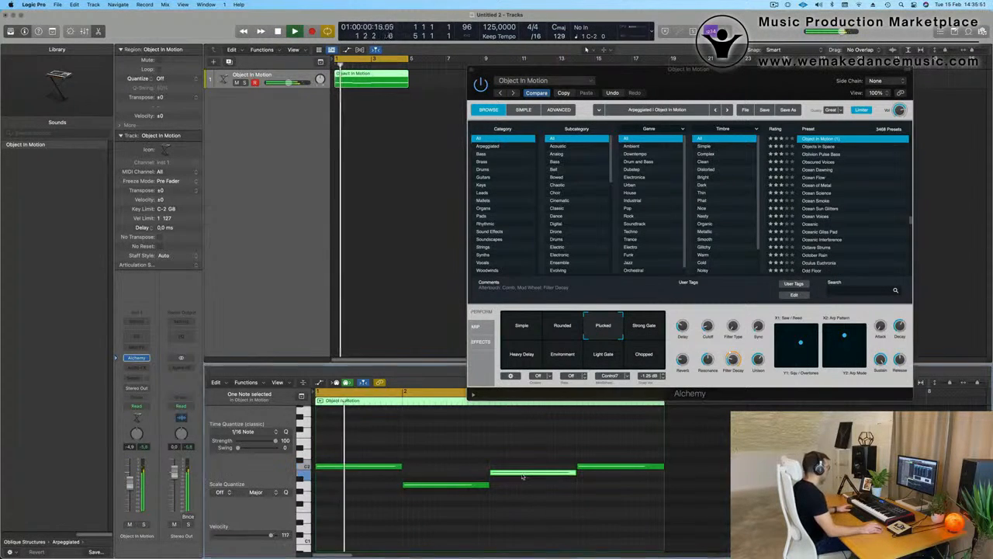
drag(522, 476, 531, 501)
key(space)
key(super+Left)
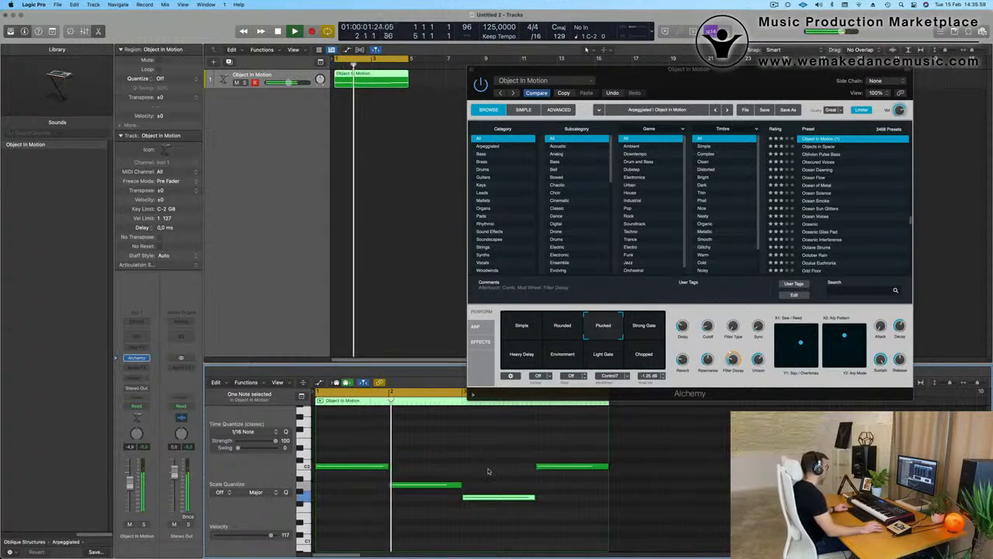
key(super+Left)
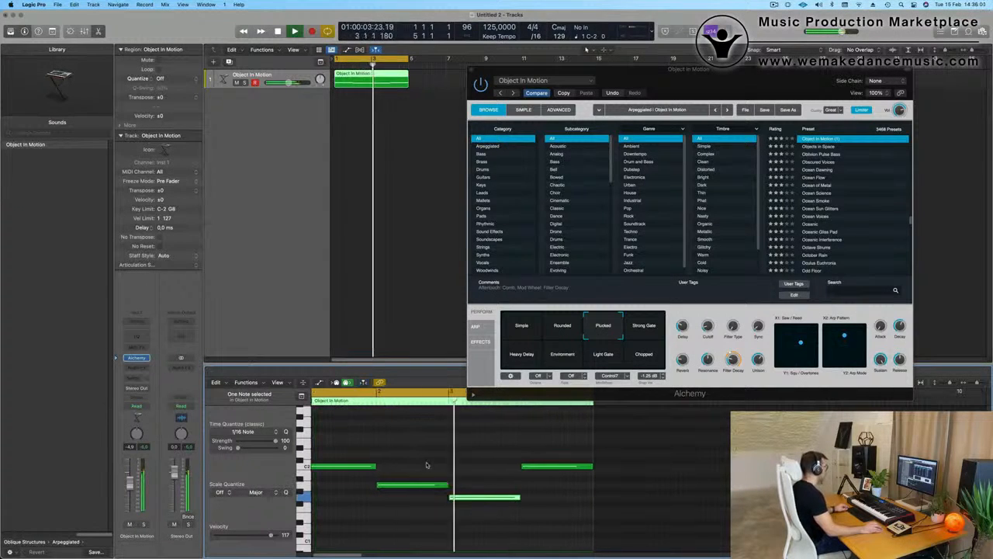
drag(465, 496, 481, 473)
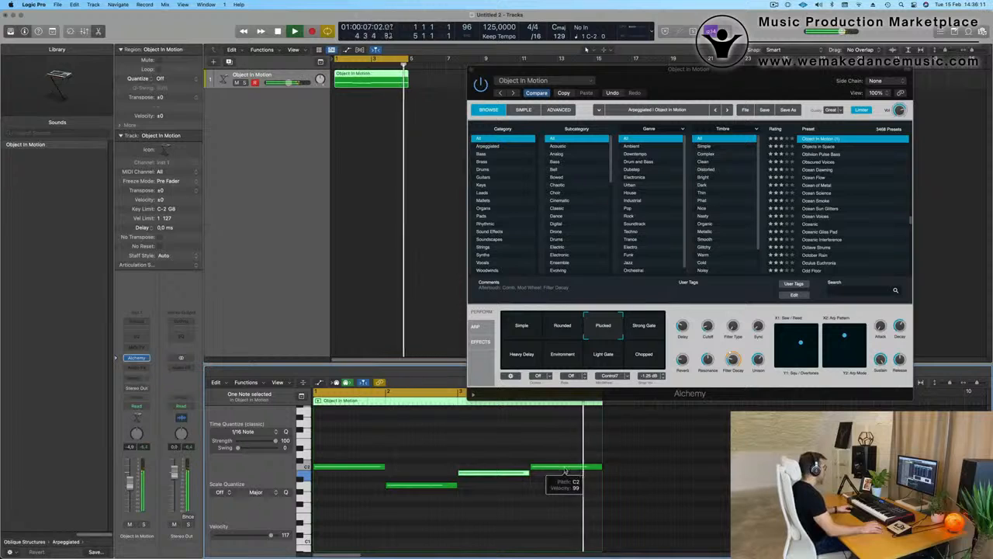
Step: Delete the fourth note and extend the third note to the end of bar 4
drag(565, 471, 566, 458)
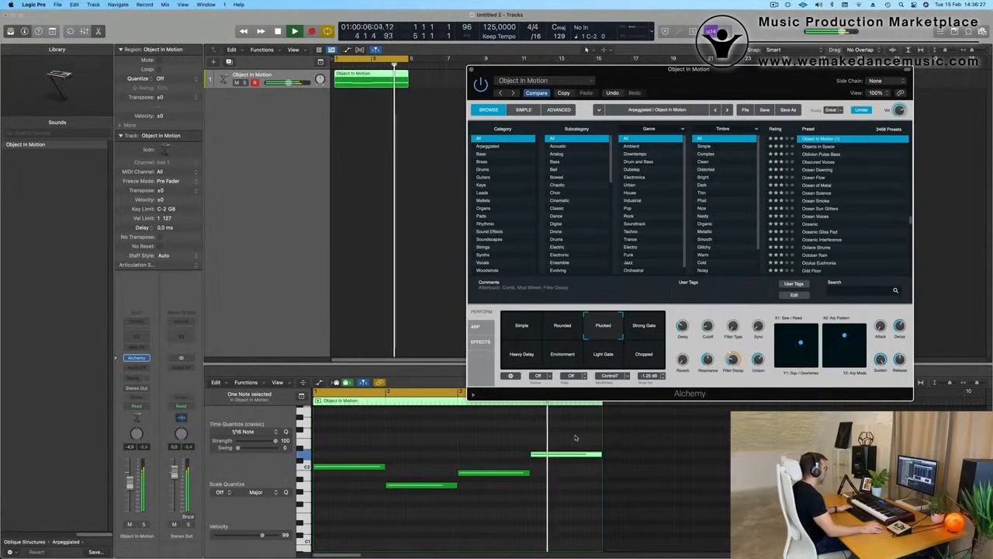
key(Delete)
drag(529, 471, 602, 473)
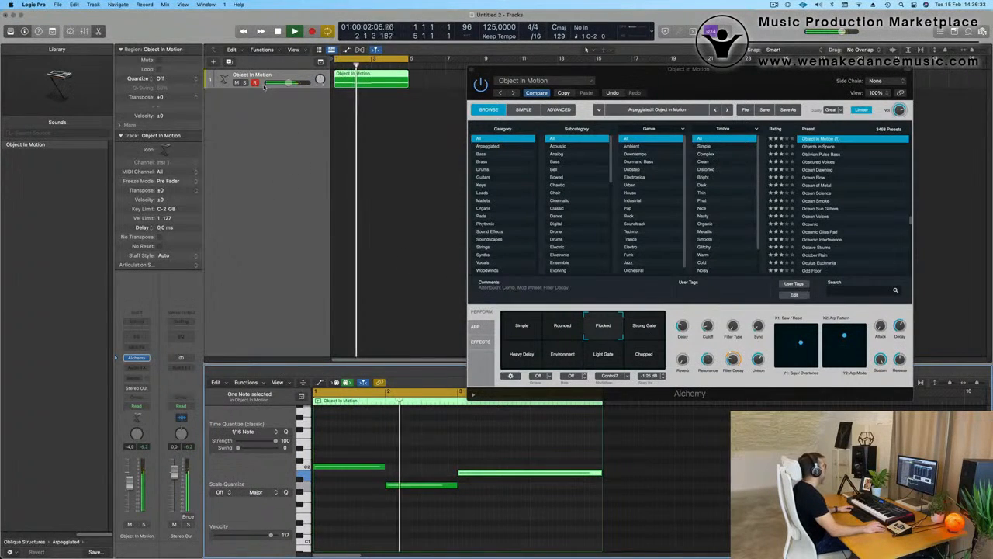
Step: Enlarge the height of the Object In Motion track and close the Alchemy window with playback stopped
drag(264, 87, 264, 222)
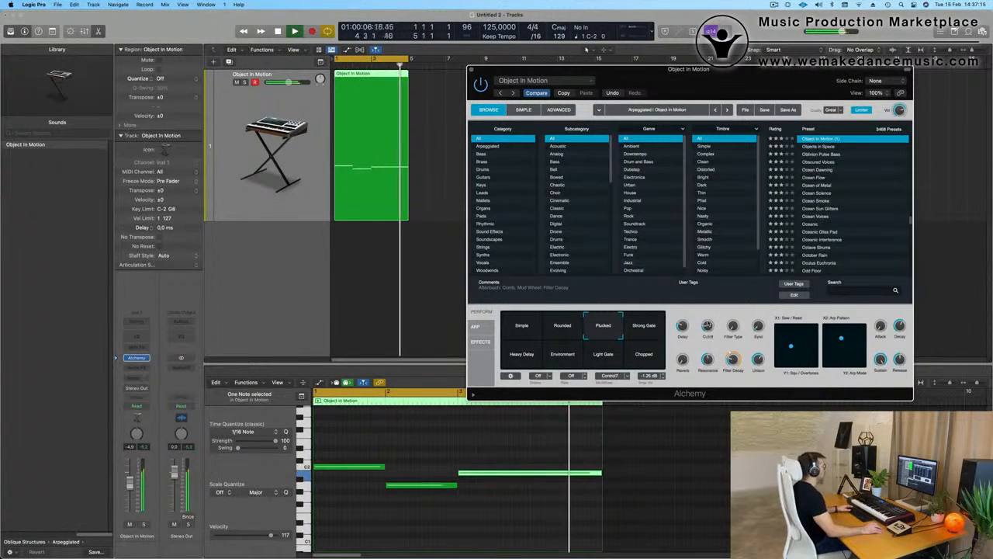
drag(473, 71, 542, 87)
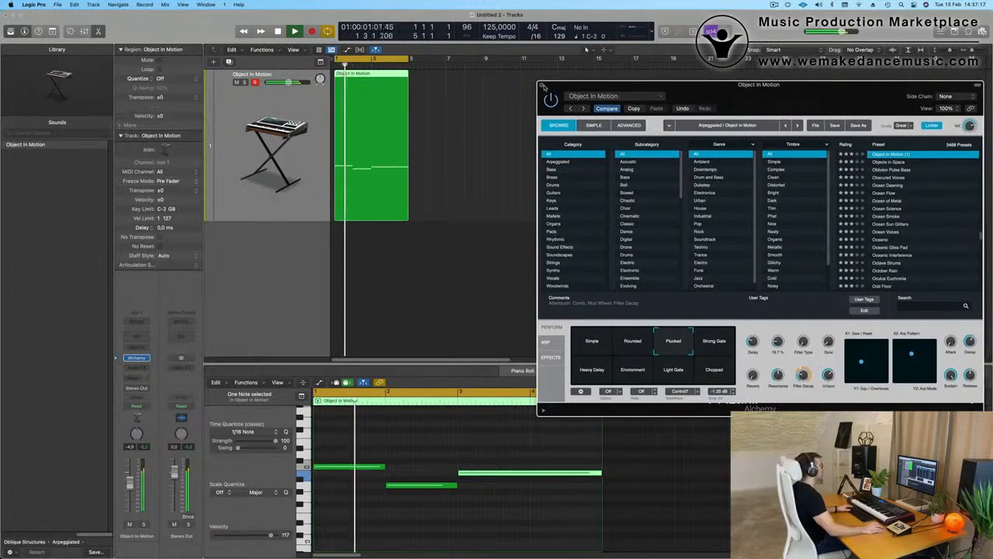
click(543, 86)
key(space)
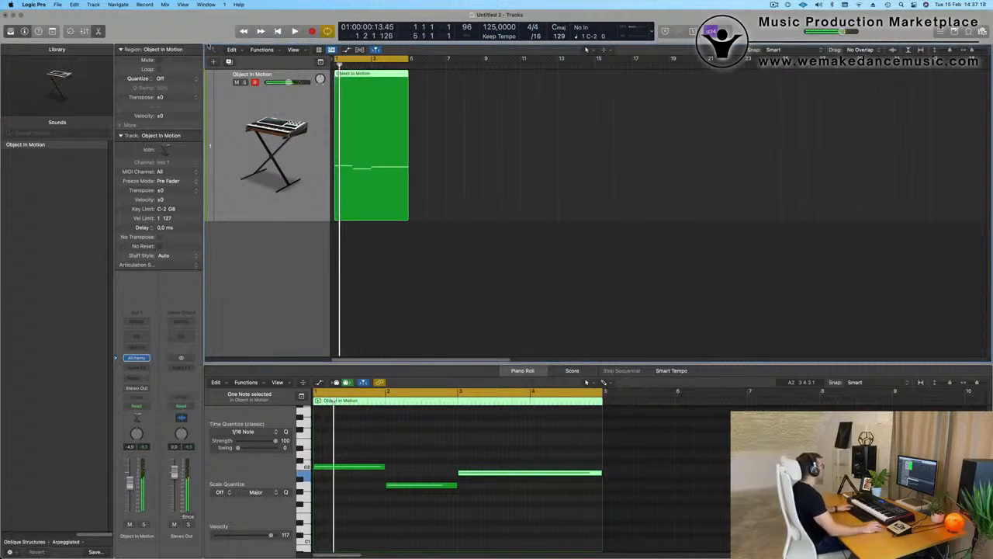
Step: Add a second instrument track with duplicate settings and load Drum Machine Designer with an empty kit on it
click(229, 62)
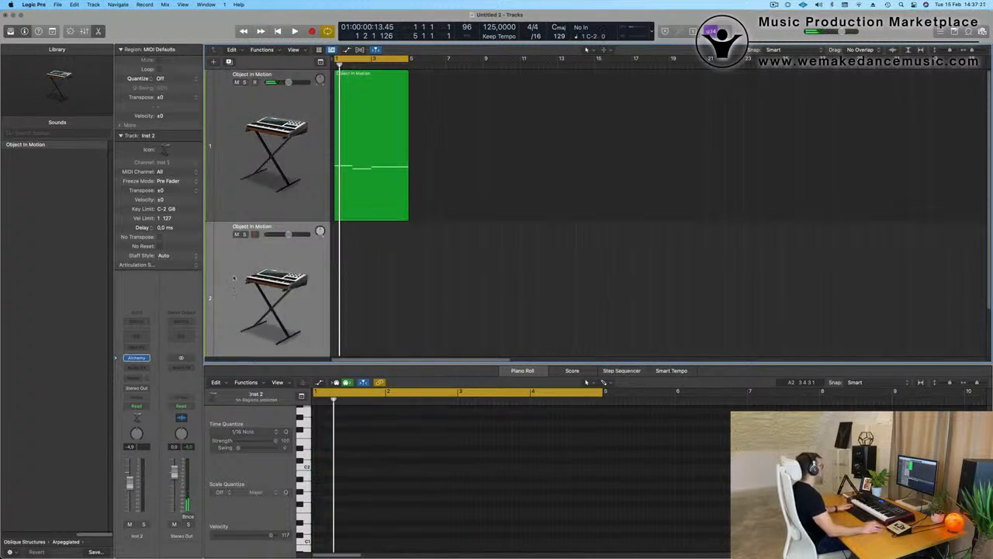
click(145, 359)
click(192, 522)
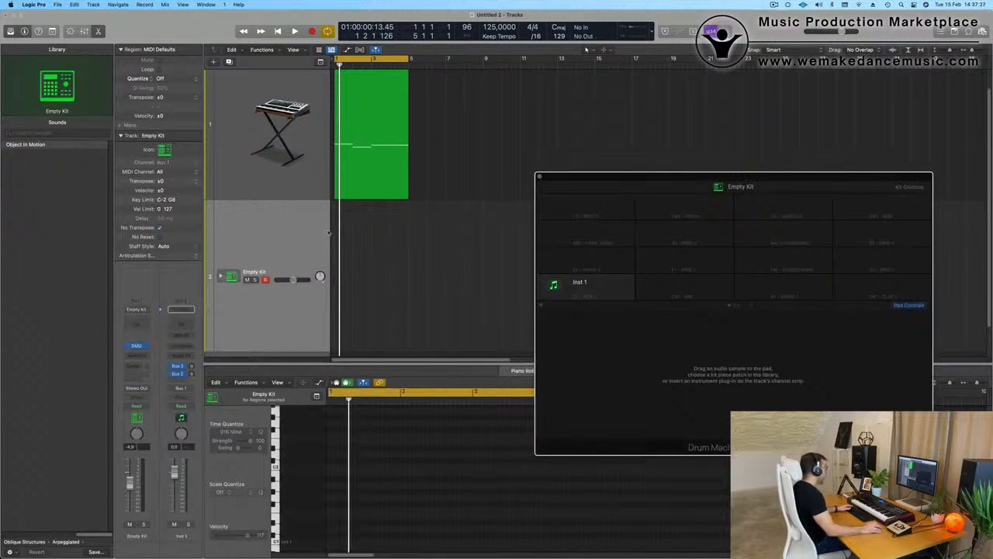
click(282, 186)
click(284, 242)
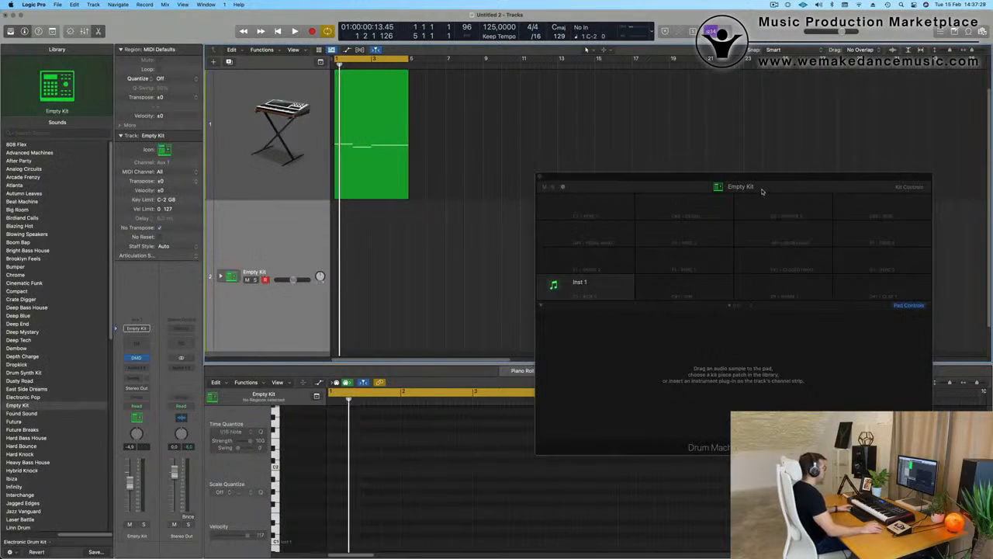
Step: Load the Radiant kit on the empty drum kit track
drag(760, 191, 633, 185)
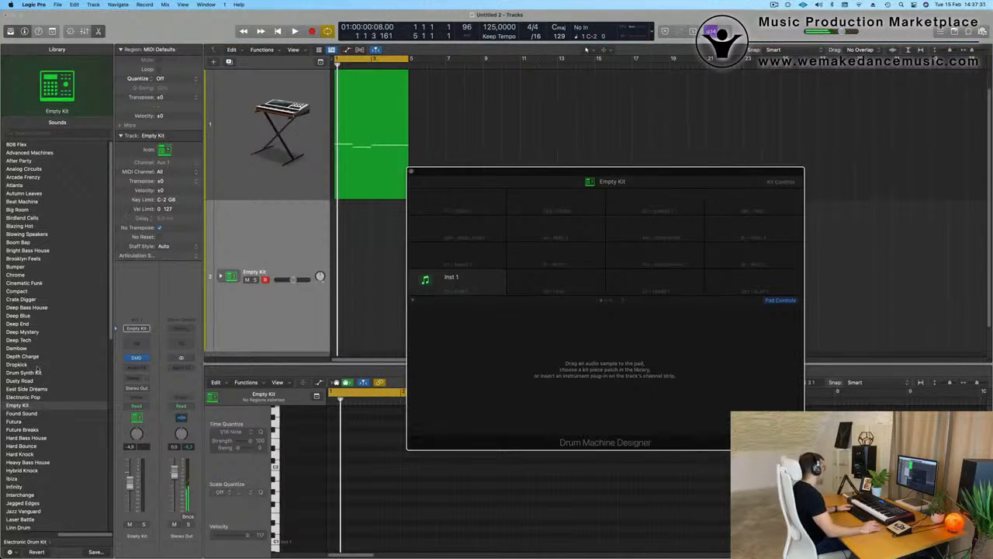
scroll(71, 318, down, 5)
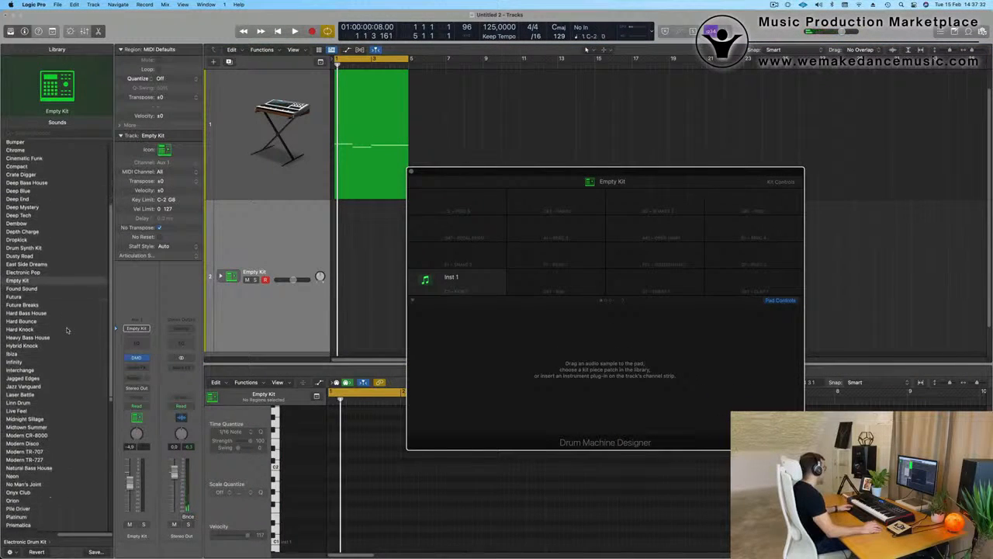
scroll(66, 331, down, 4)
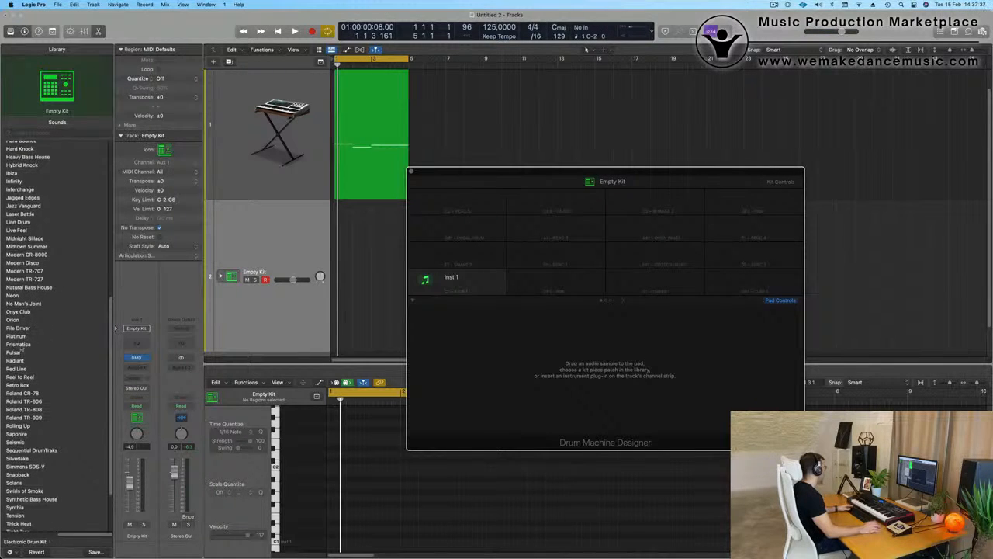
click(22, 353)
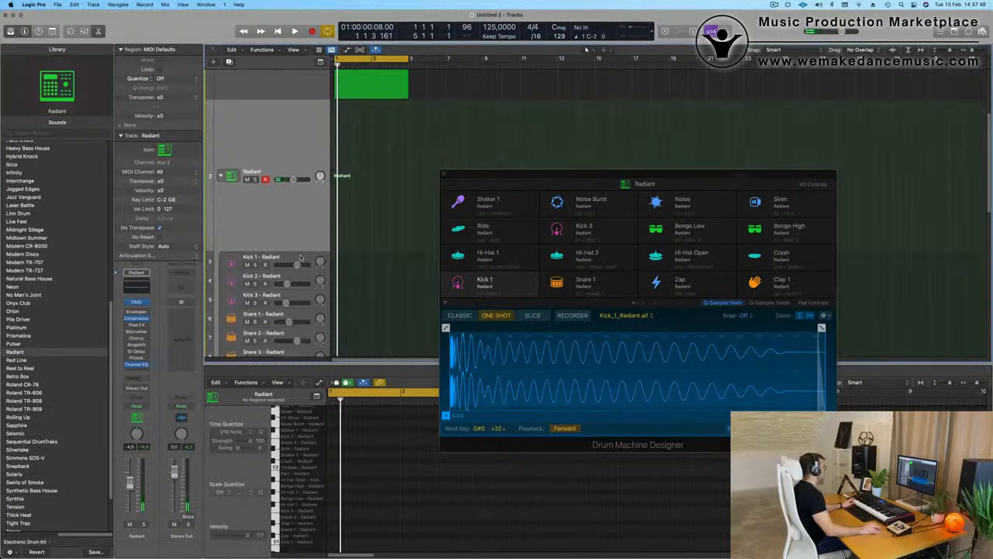
Step: Record a one-bar pattern of four kick hits on the Kick 1 - Radiant track
click(301, 257)
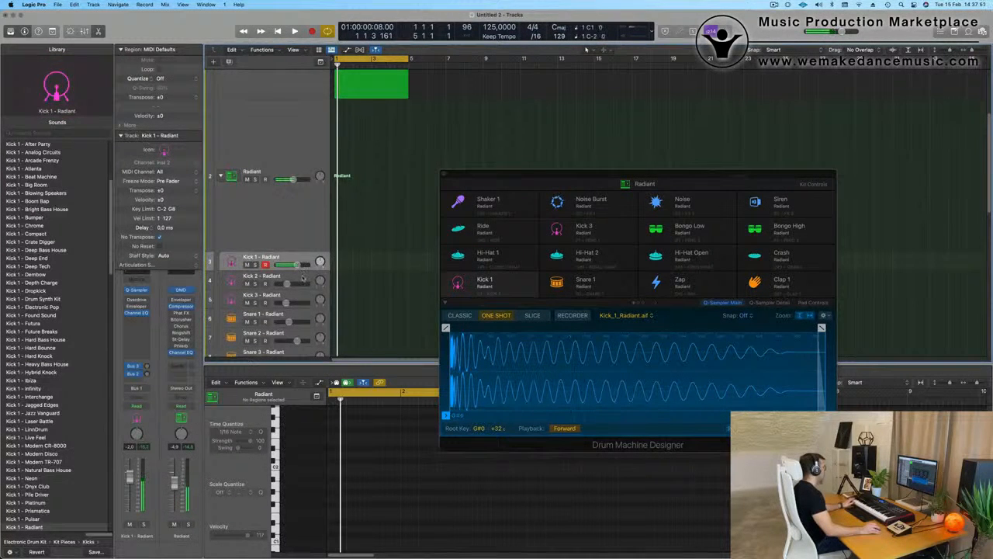
click(303, 278)
click(299, 260)
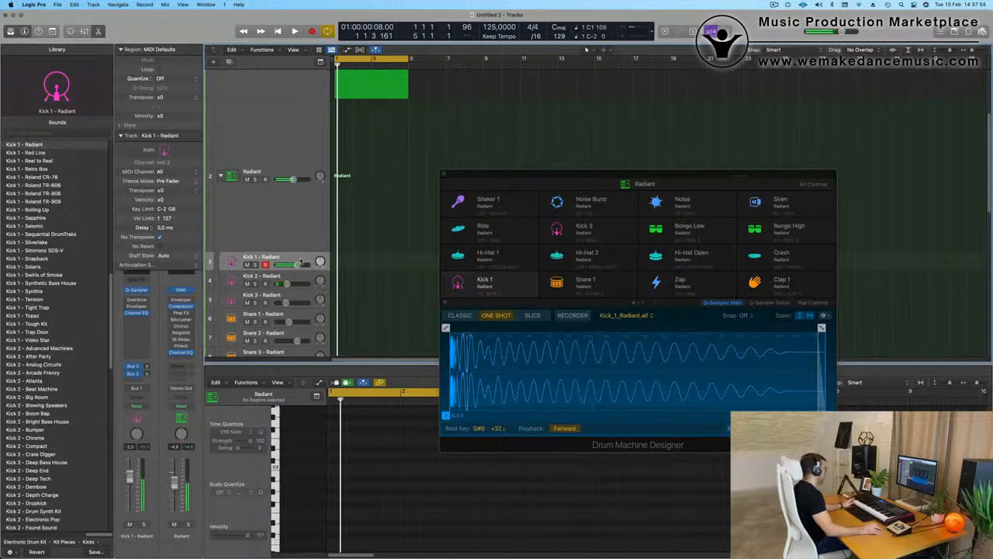
key(r)
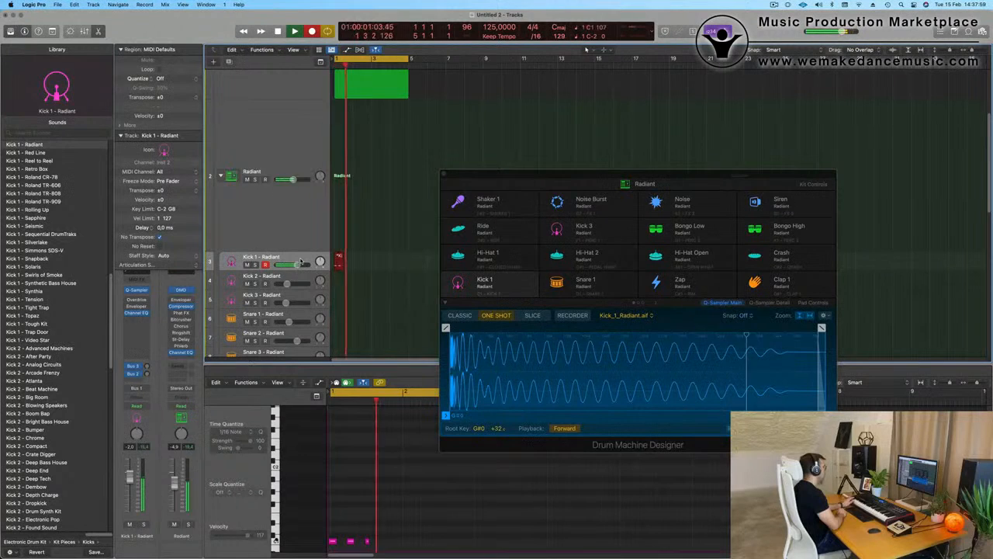
key(space)
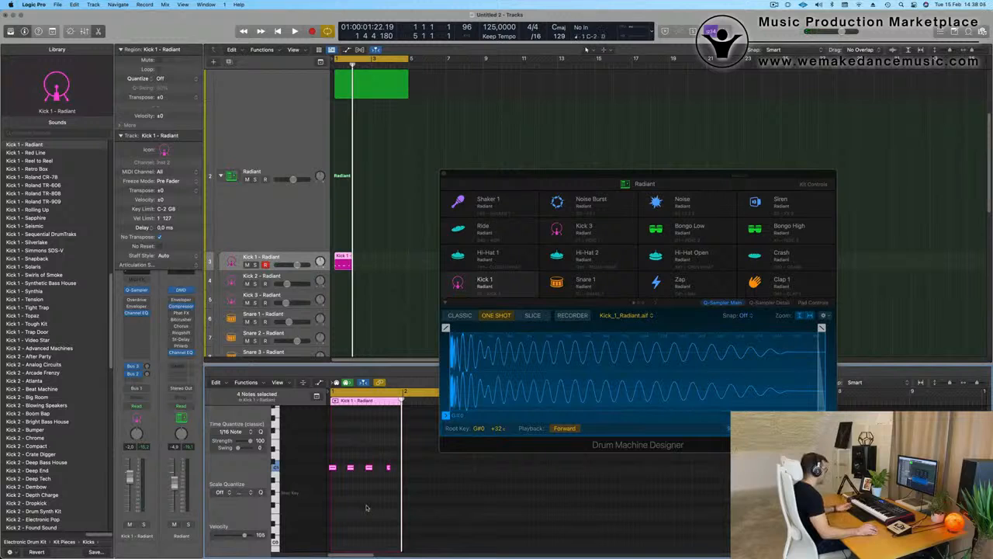
Step: Replace the misplaced fourth kick note with a copy of the third note on beat 4
scroll(360, 486, up, 5)
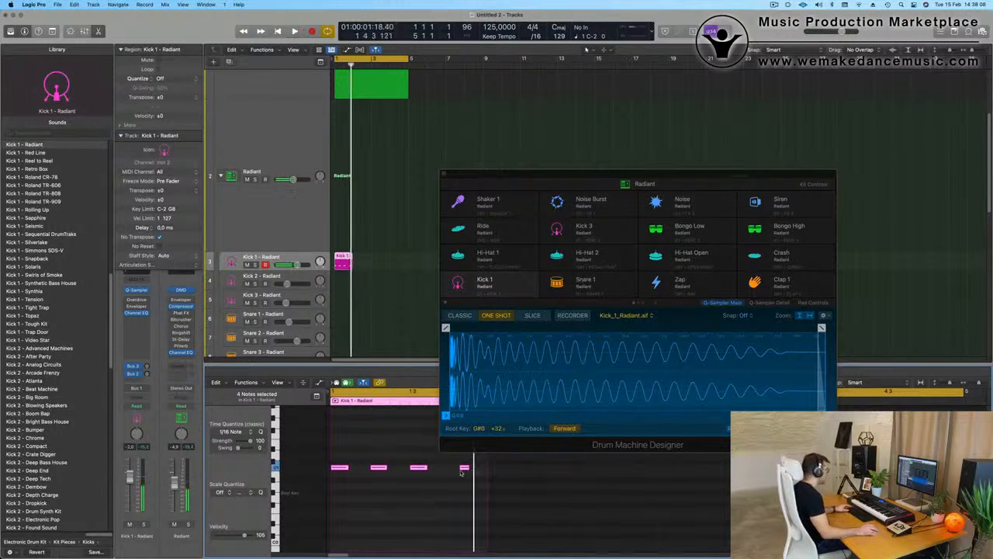
drag(553, 177, 707, 100)
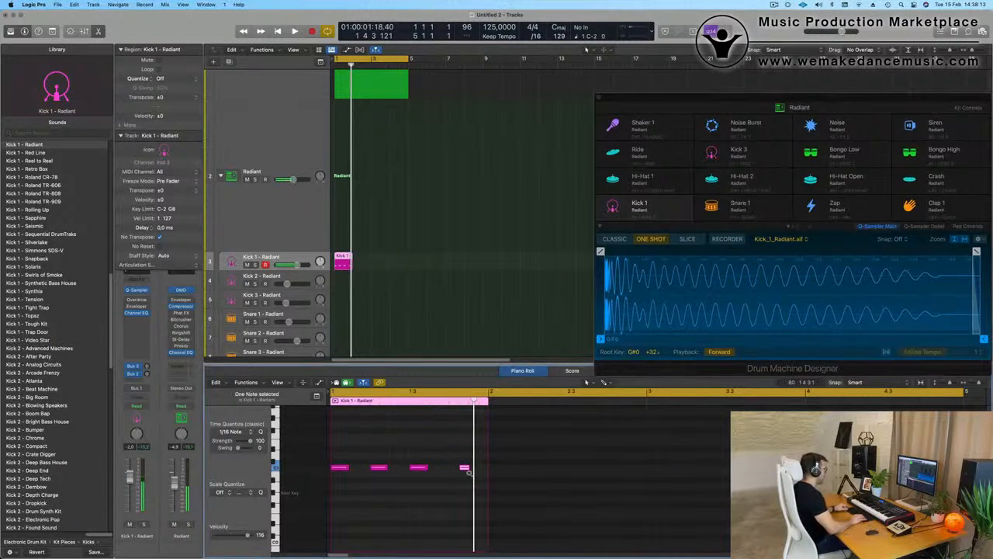
scroll(457, 465, up, 1)
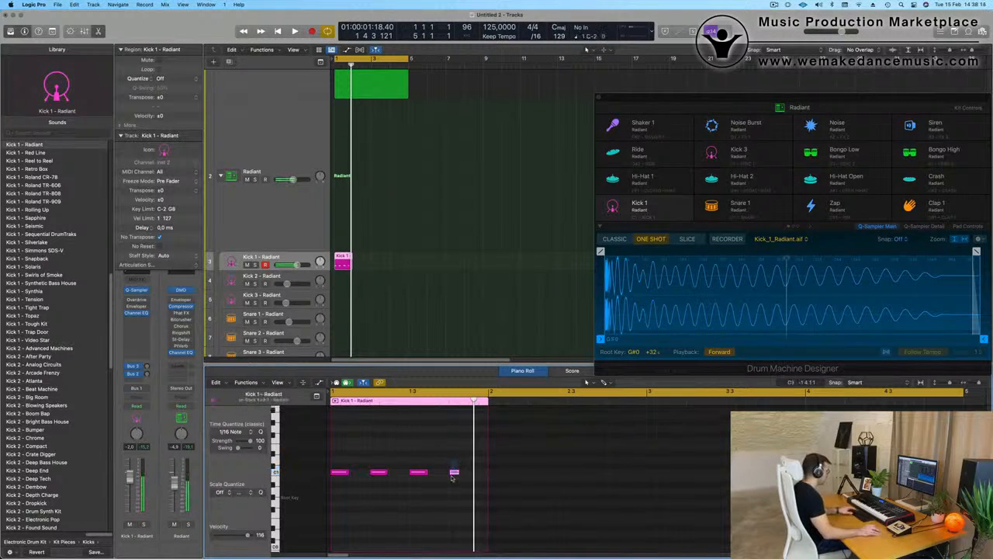
drag(419, 471, 458, 475)
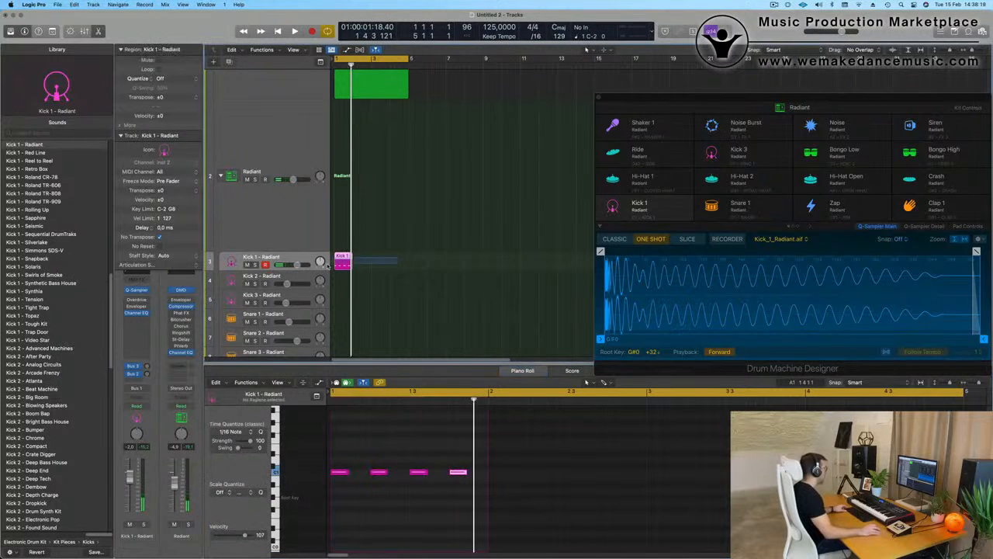
Step: Repeat the one-bar kick region three times to fill four bars and start playback
key(super+r)
key(super+r)
key(super+r)
key(space)
Step: Turn the volume of the Object In Motion track all the way down during playback
click(288, 261)
key(Up)
key(Up)
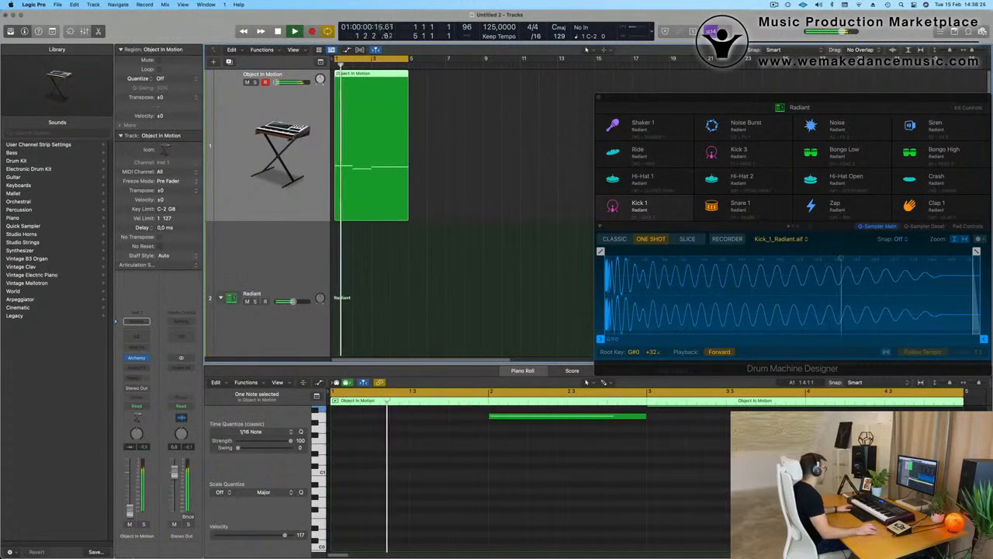
scroll(380, 292, down, 1)
scroll(380, 292, down, 3)
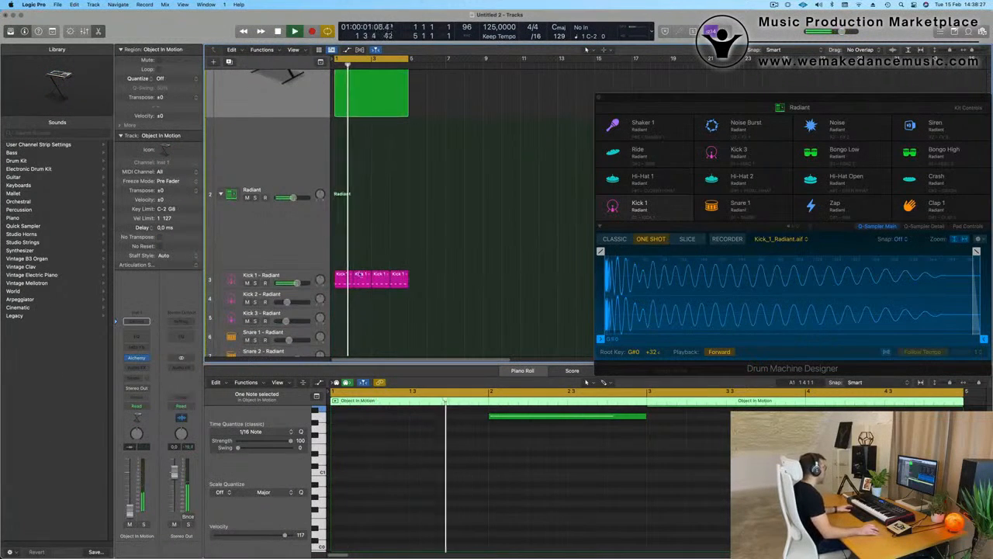
Step: Audition Dembow, Hard Bass House and Hard Knock sounds on the Kick 1 track and choose Kick 1 - Ibiza
click(286, 275)
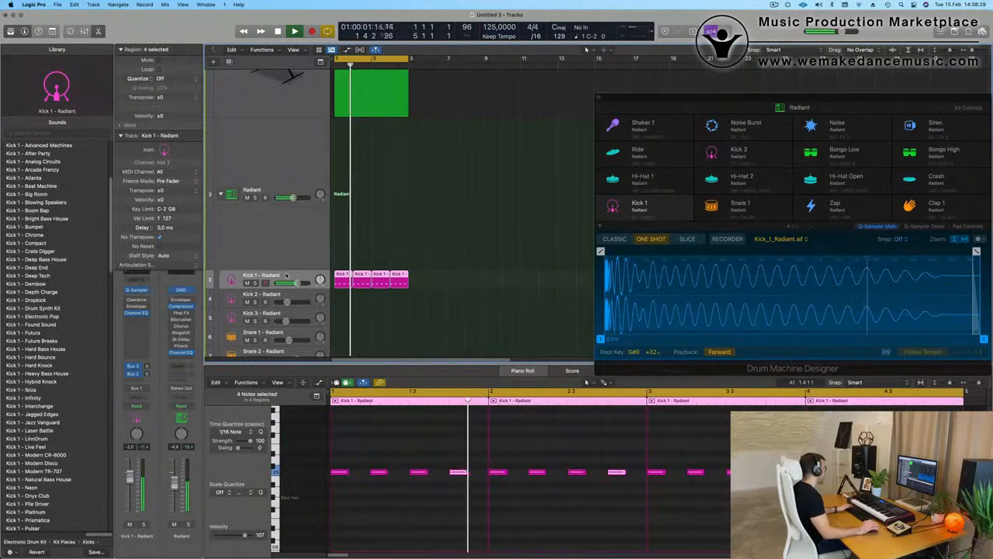
click(35, 268)
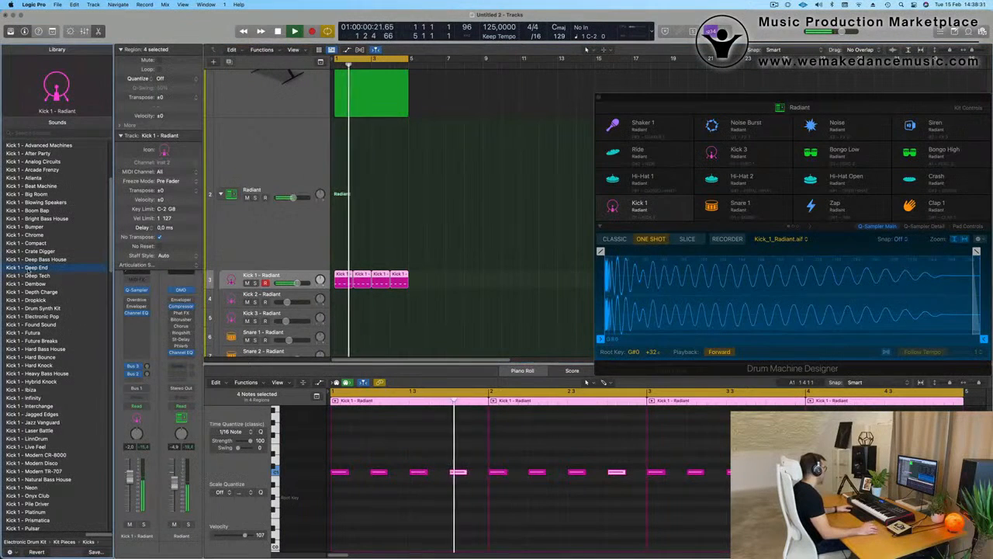
scroll(39, 264, down, 2)
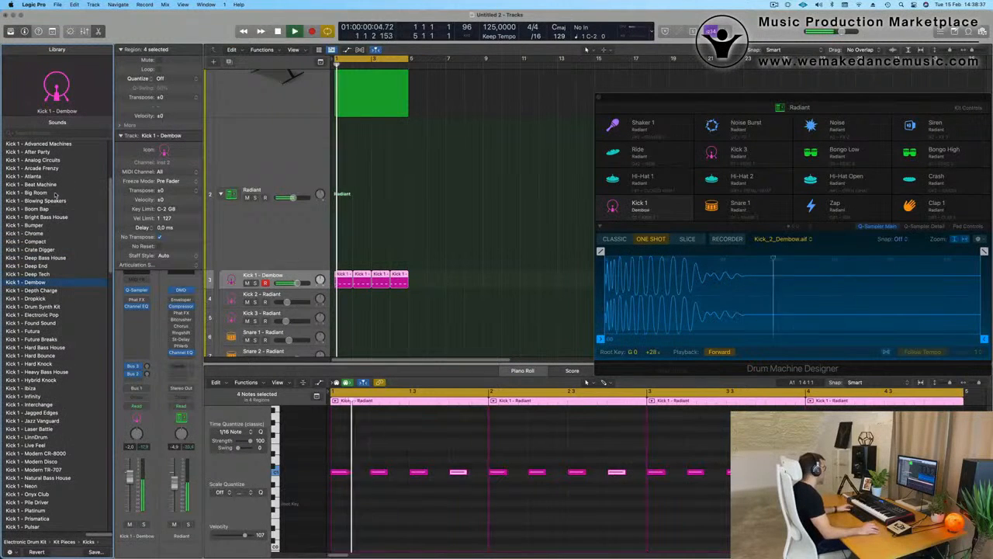
scroll(73, 283, up, 1)
click(44, 324)
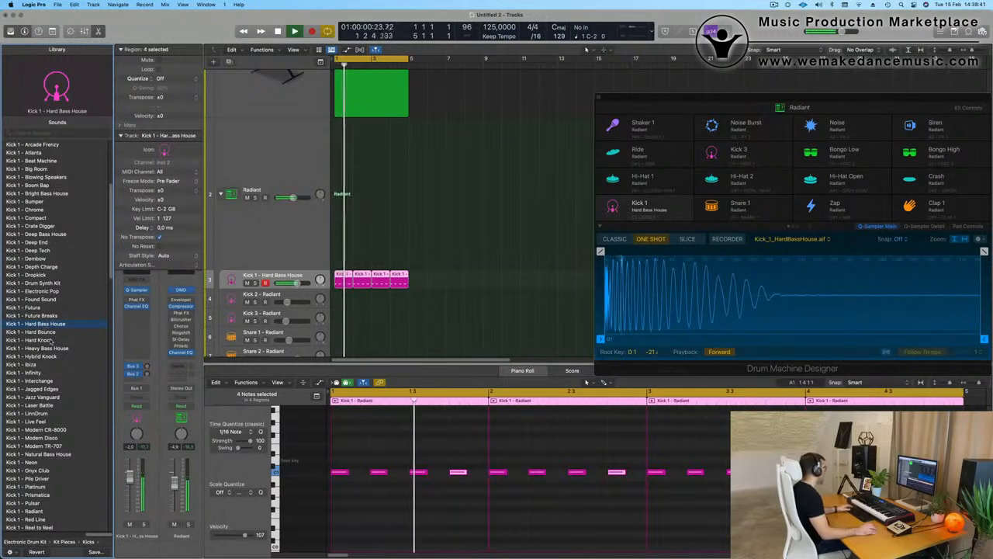
click(51, 339)
scroll(44, 322, down, 2)
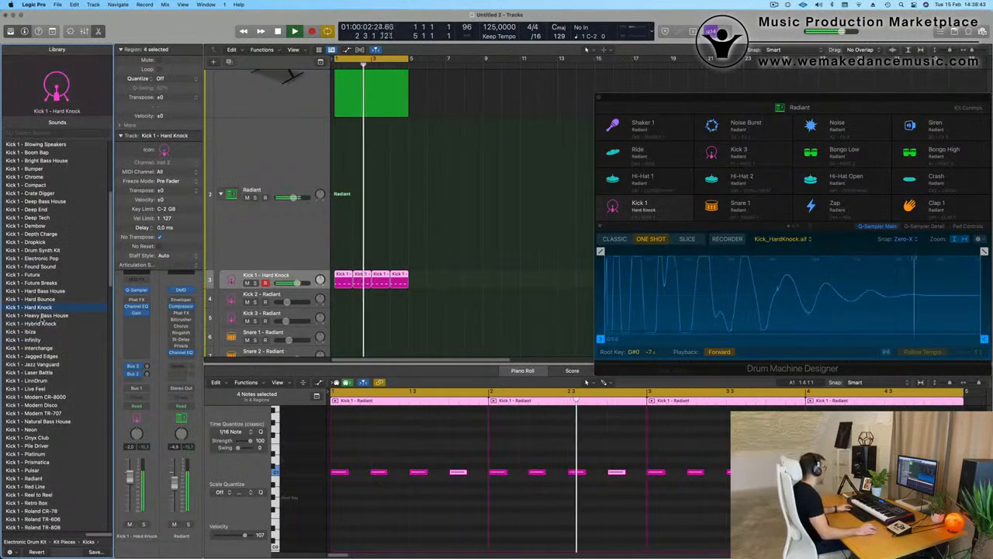
click(38, 332)
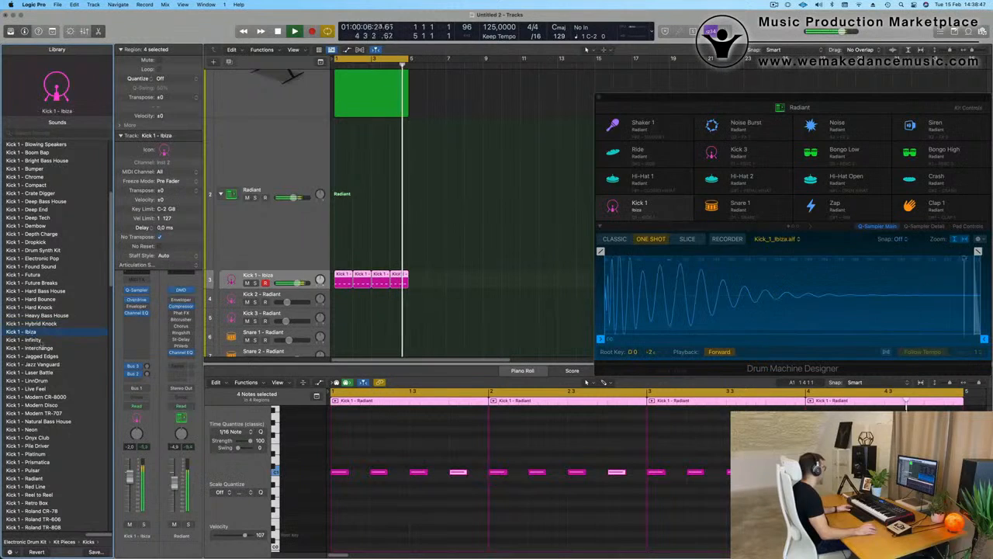
Step: Transpose all kick notes down one octave to C0 and lower the Kick 1 track's volume to about -5.2 dB
click(406, 496)
key(super+a)
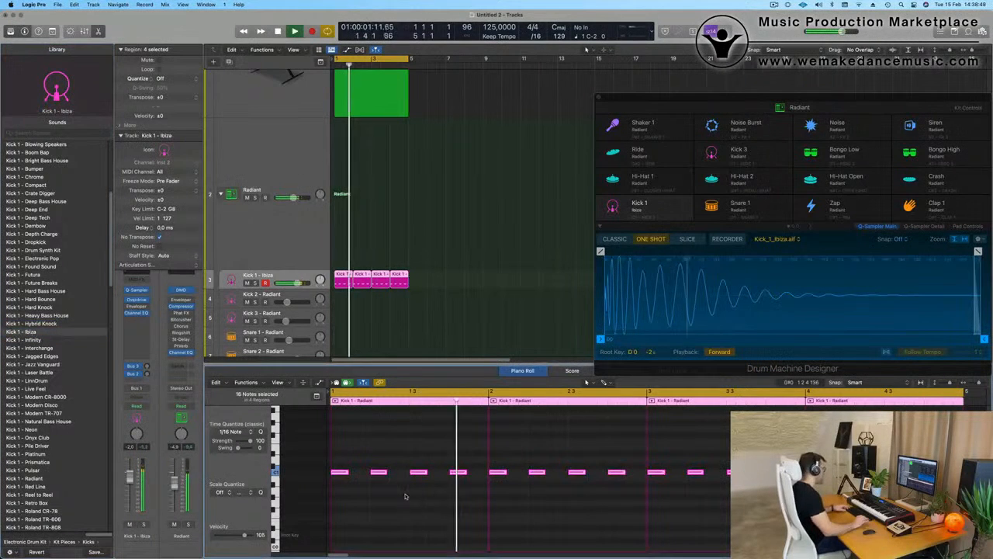
key(alt+shift+Down)
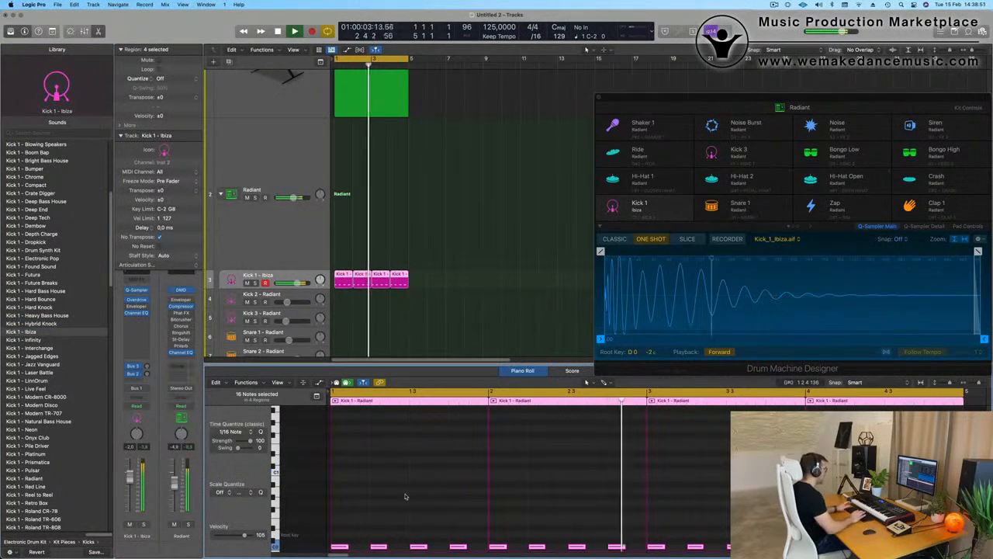
scroll(405, 244, down, 2)
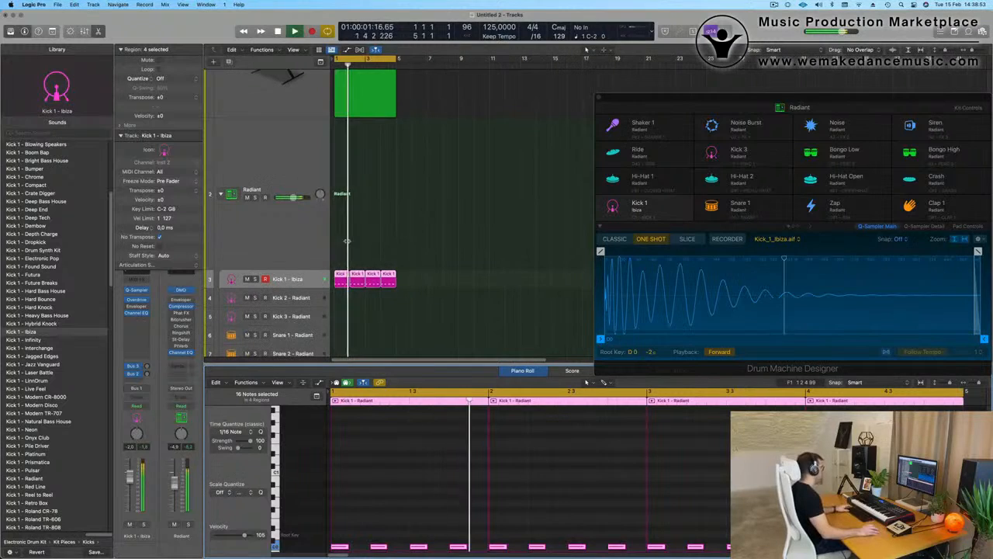
click(131, 475)
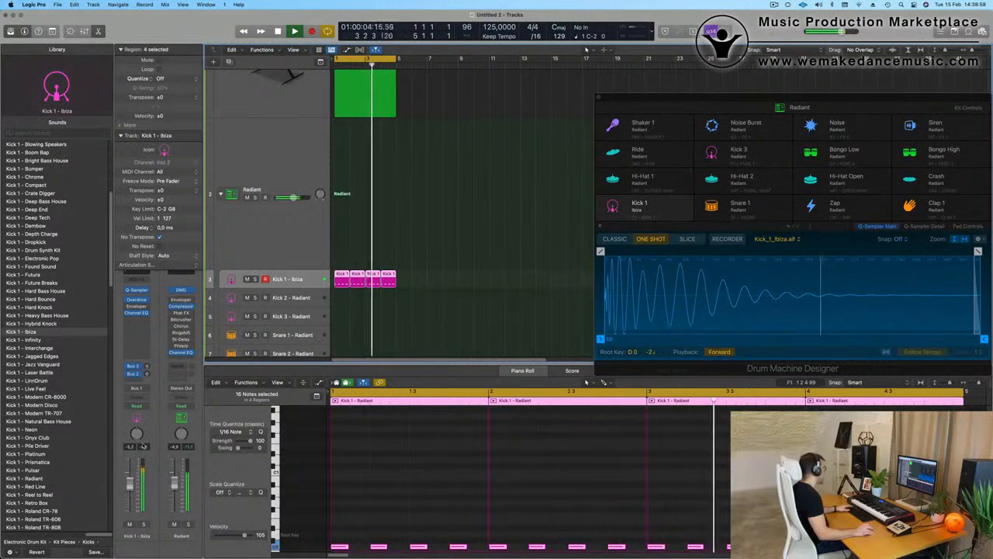
Step: Raise the Object In Motion track's volume to about -17 dB and insert a Channel EQ on it with default settings
scroll(345, 135, up, 3)
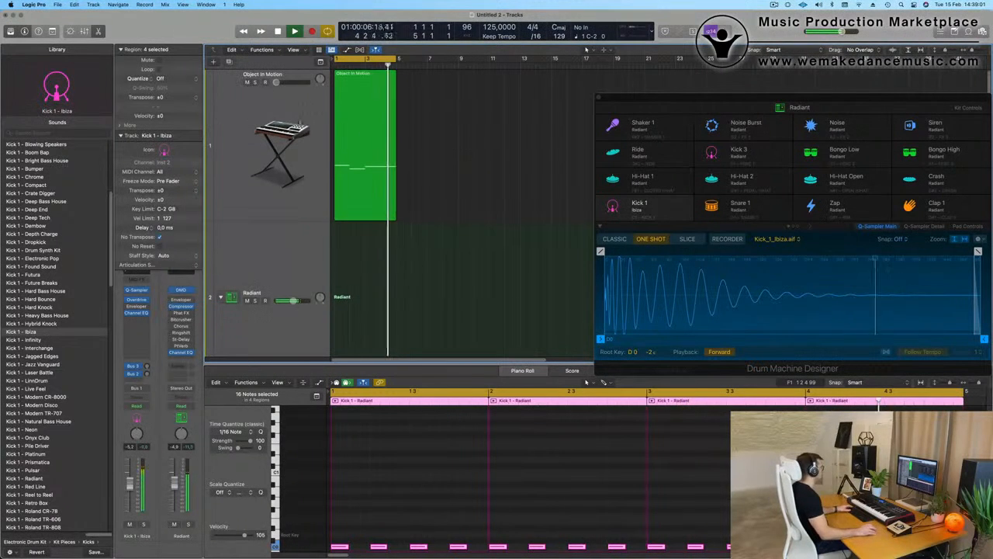
click(268, 125)
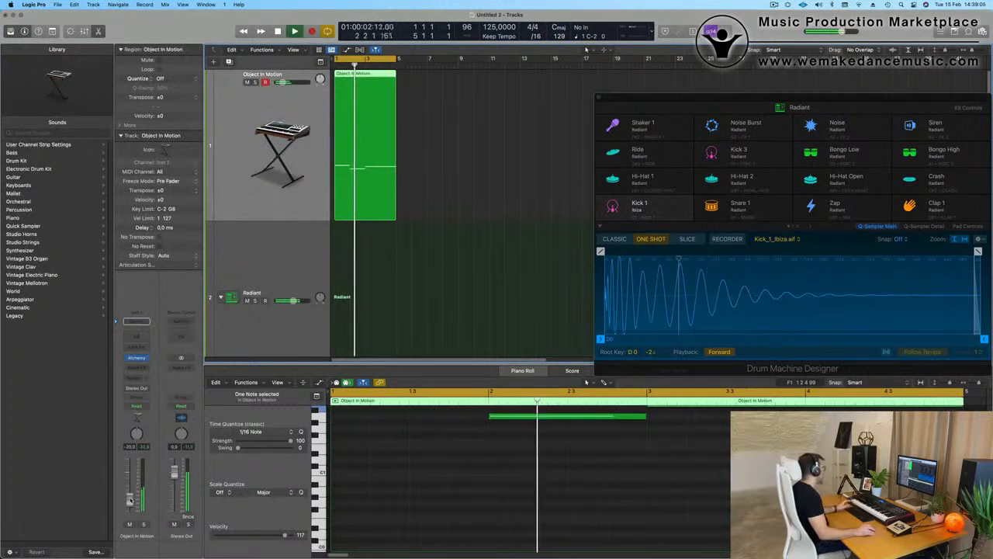
key(space)
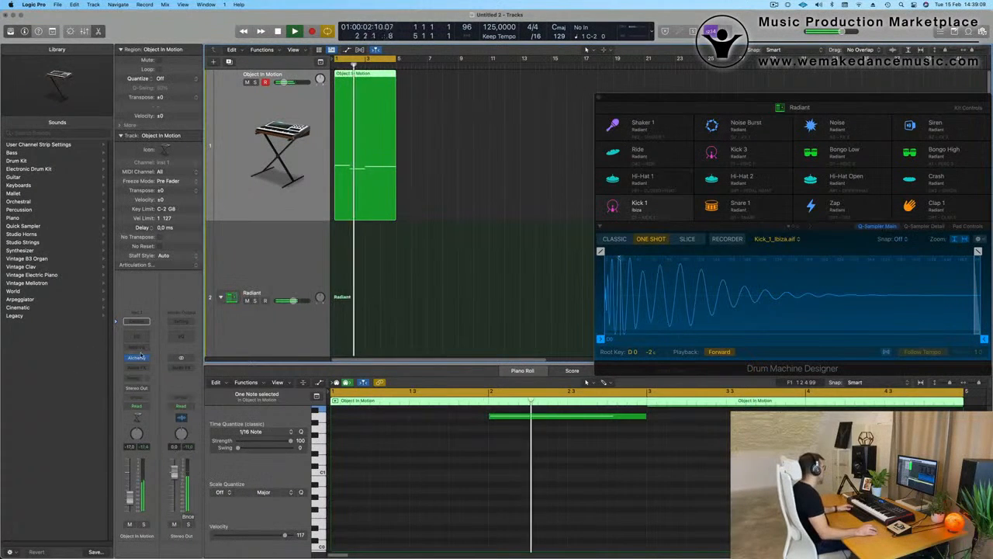
click(140, 347)
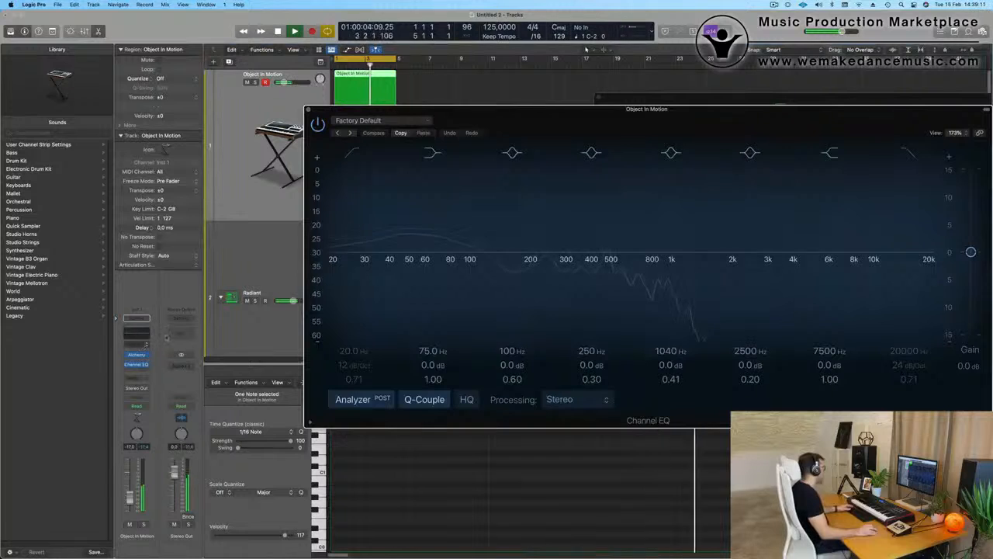
click(308, 110)
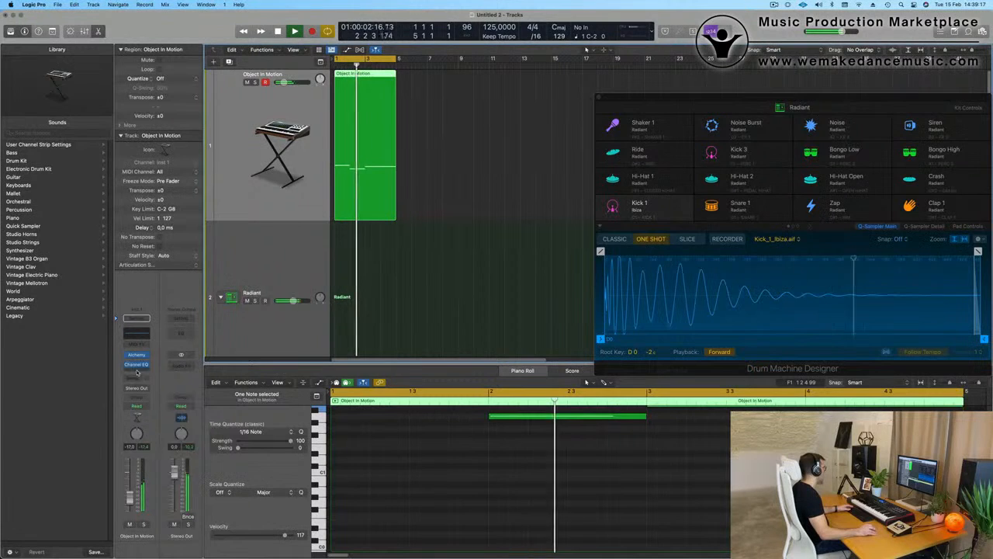
Step: Insert a stereo Compressor after the Channel EQ, side-chained to Inst 2, with Auto Gain and automatic release turned off
click(138, 364)
mouse_move(147, 399)
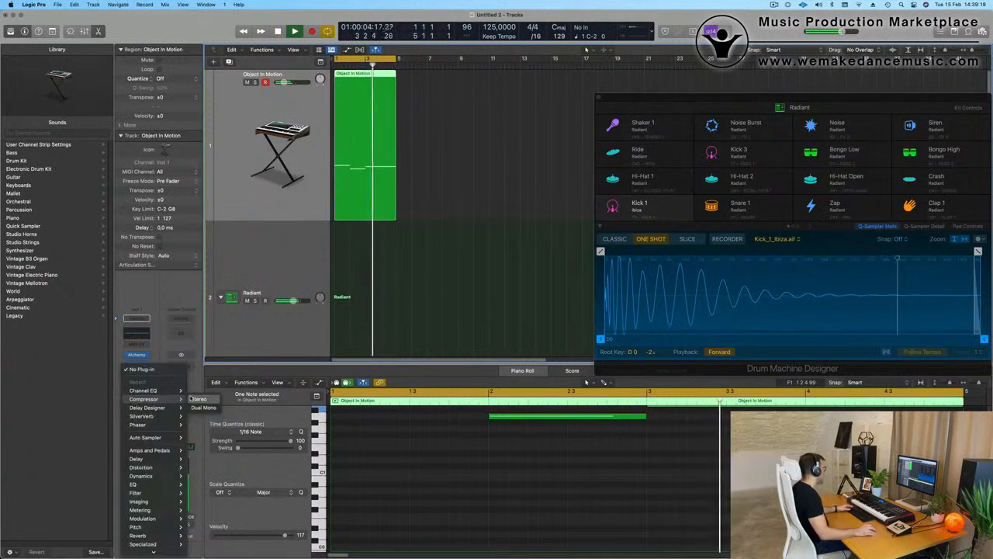
click(202, 400)
click(746, 122)
mouse_move(765, 134)
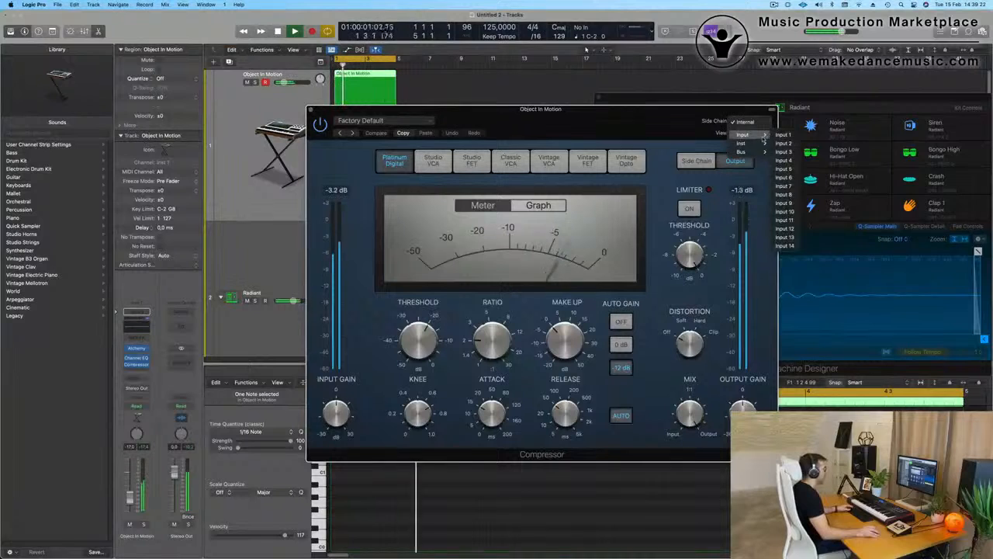
click(799, 144)
drag(581, 290, 637, 289)
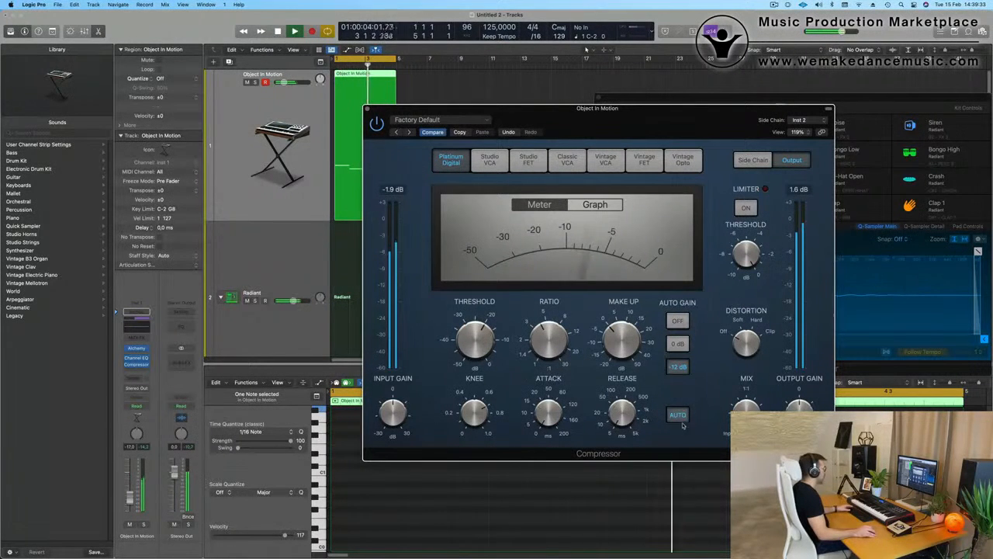
click(678, 320)
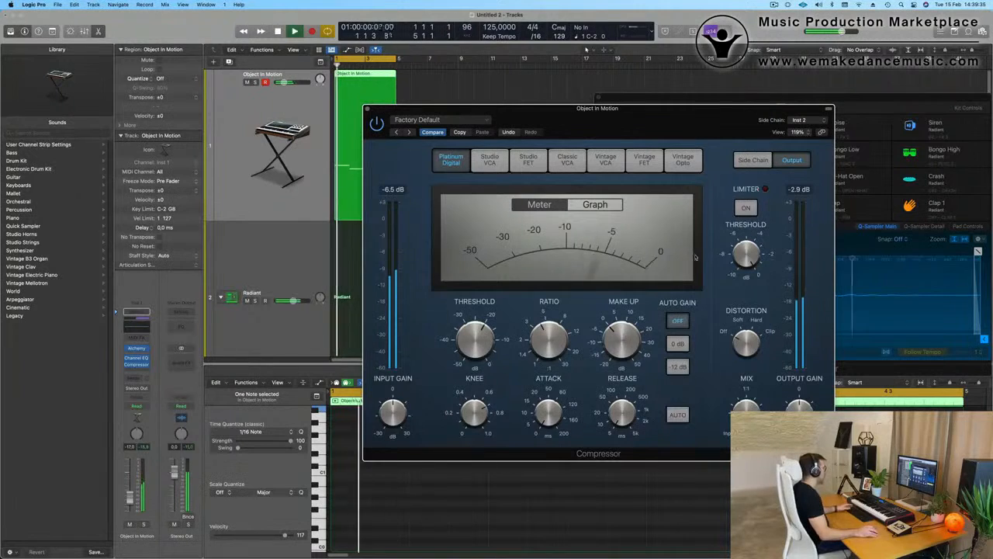
Step: Raise the Object In Motion track's volume to about -6.4 dB and close the Compressor window
drag(128, 495, 129, 488)
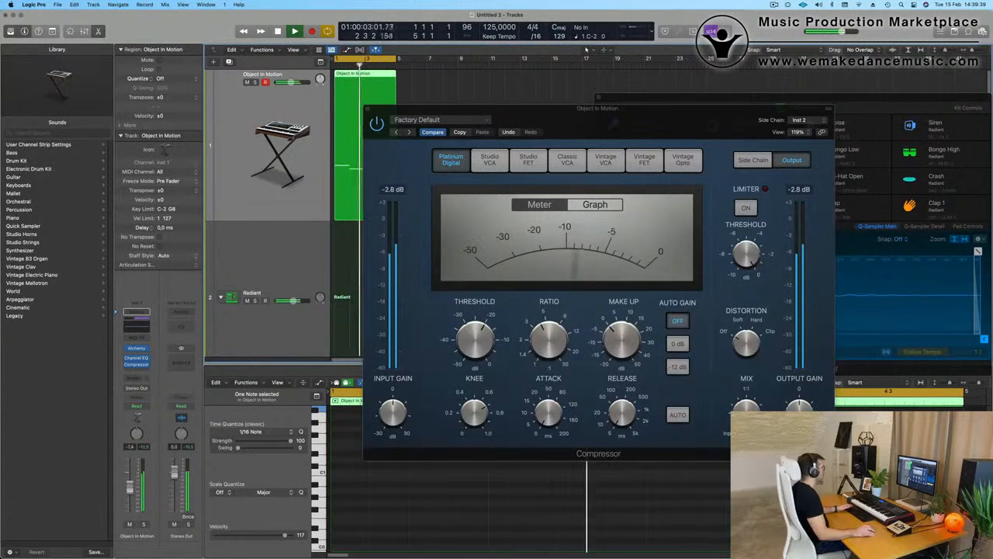
click(367, 109)
scroll(375, 261, down, 3)
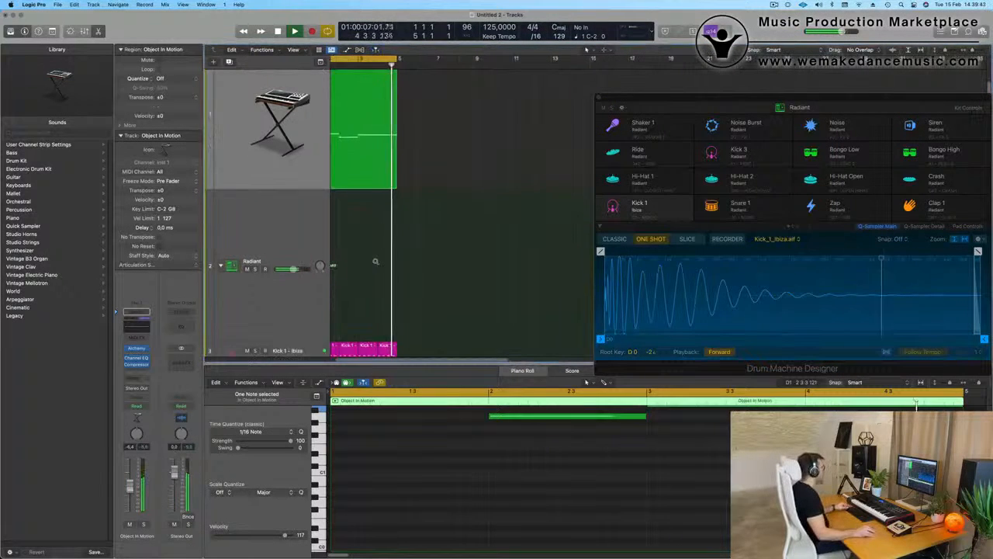
Step: Copy the last Kick 1 region to bar 1 of the Hi-Hat 1 track and move its four notes up to C2 on the offbeats
scroll(376, 262, down, 3)
scroll(439, 277, down, 3)
key(space)
scroll(432, 275, left, 1)
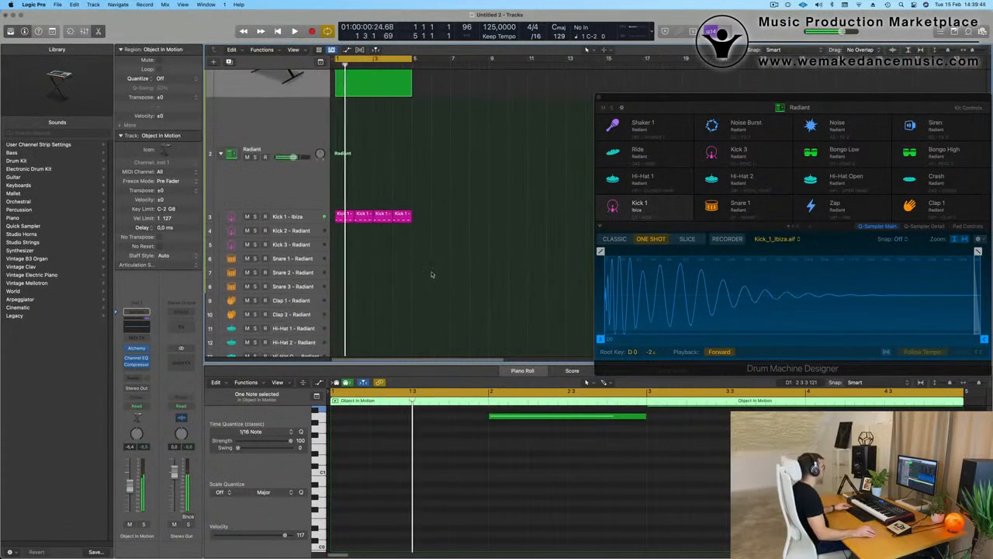
click(367, 187)
click(398, 217)
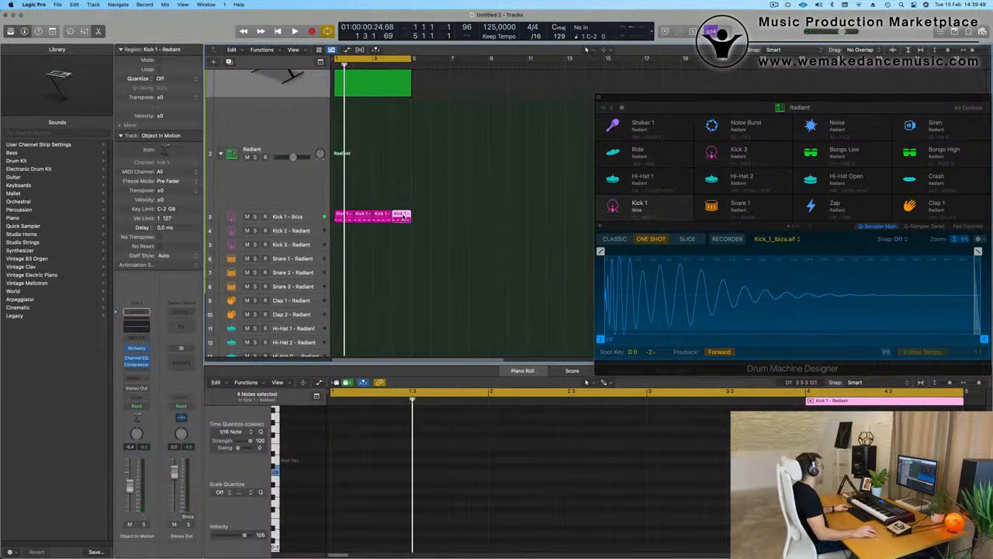
drag(402, 215, 349, 177)
drag(342, 450, 526, 508)
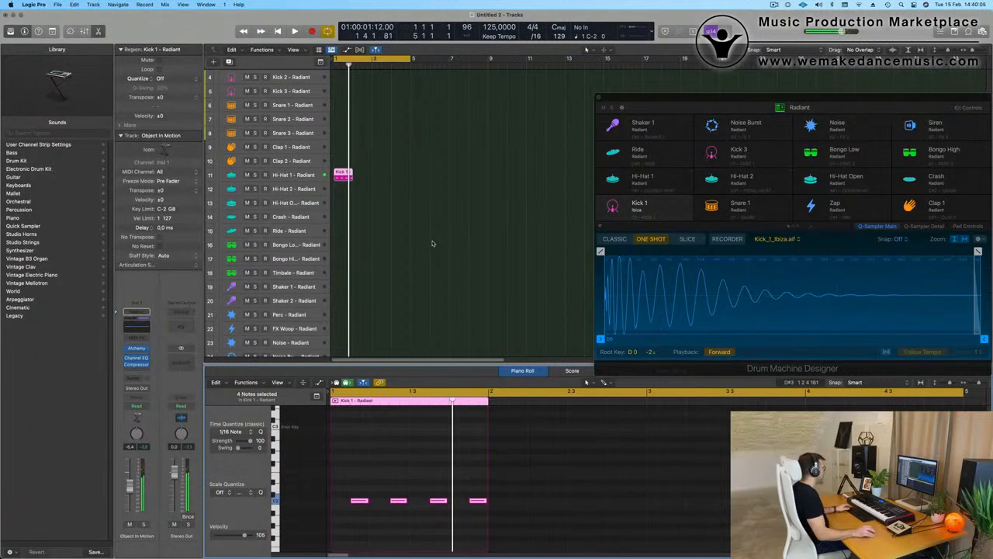
Step: Repeat the Hi-Hat 1 region three times to fill four bars and lower the track's volume to about -16.5 dB
drag(392, 177, 345, 187)
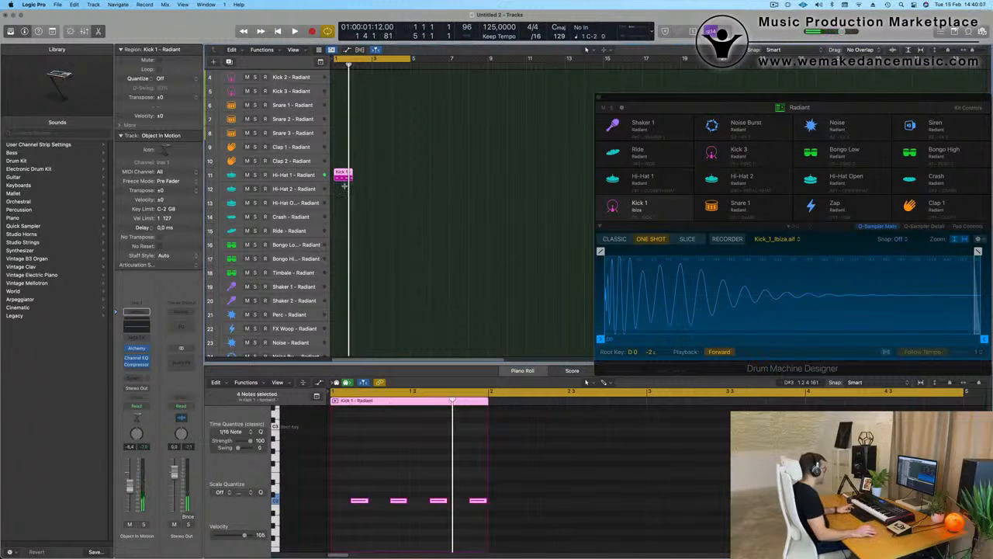
key(super+r)
key(super+r)
key(super+r)
click(292, 175)
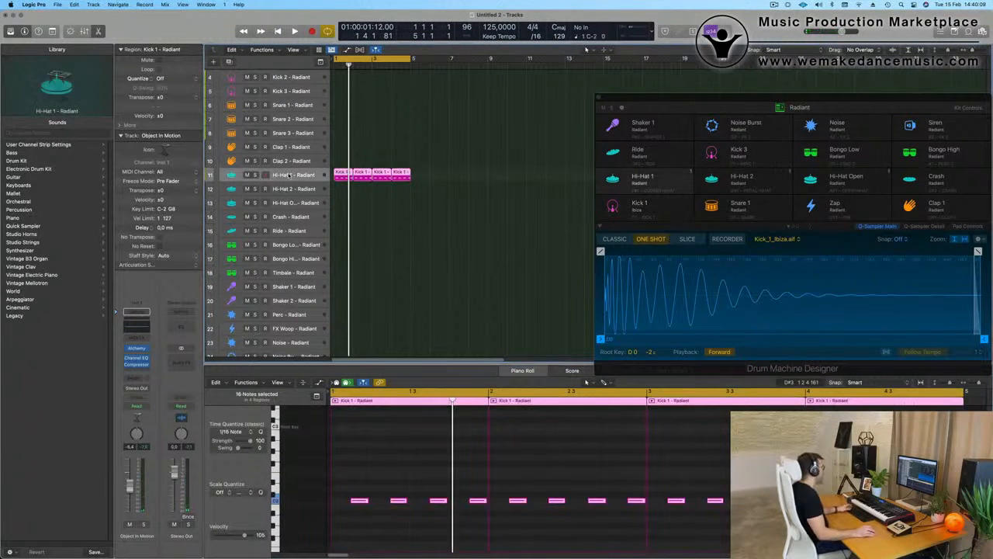
key(space)
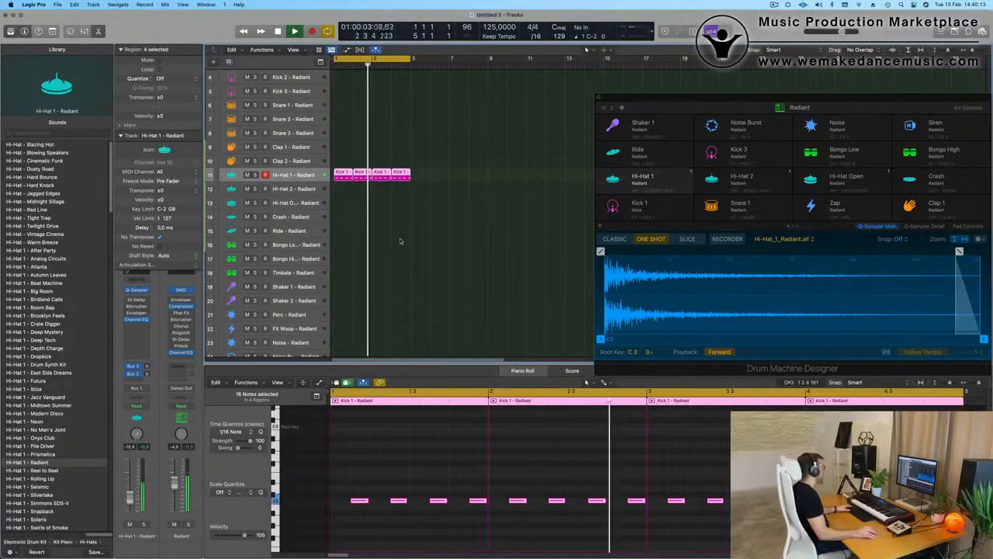
scroll(351, 128, down, 2)
click(351, 128)
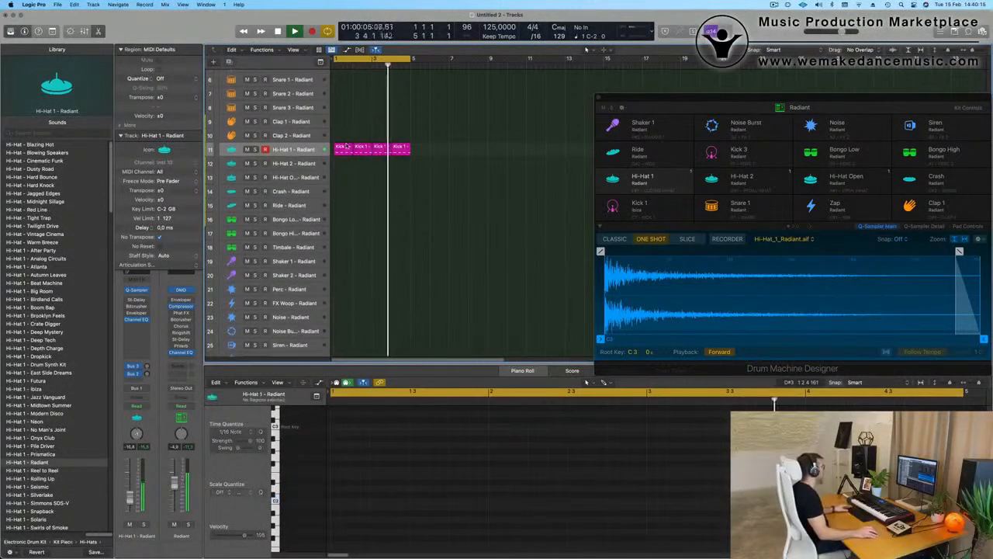
Step: Copy the first Hi-Hat 1 region to the Hi-Hat 2 track, raise its four notes one octave to C3 and shorten them
click(346, 149)
key(space)
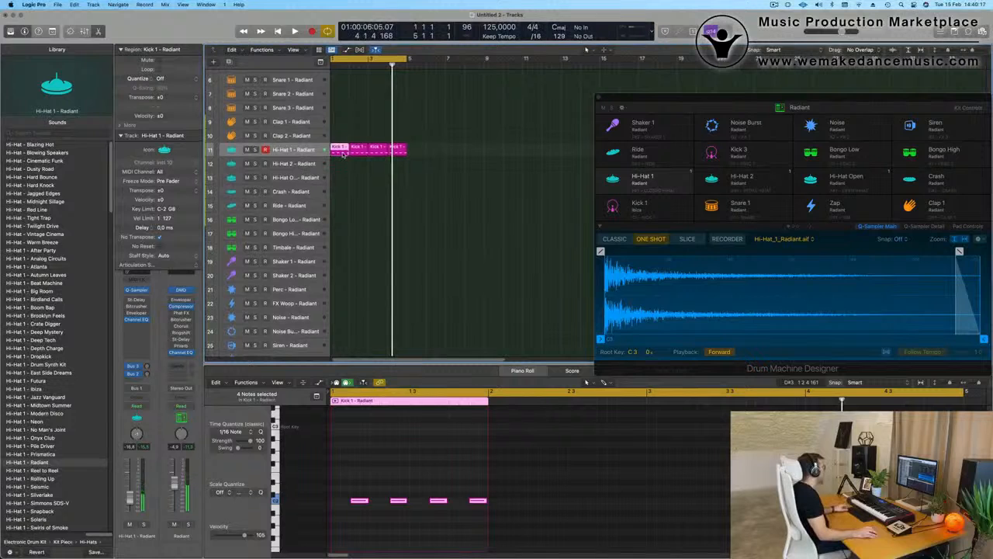
scroll(344, 154, left, 1)
drag(343, 153, 344, 166)
key(space)
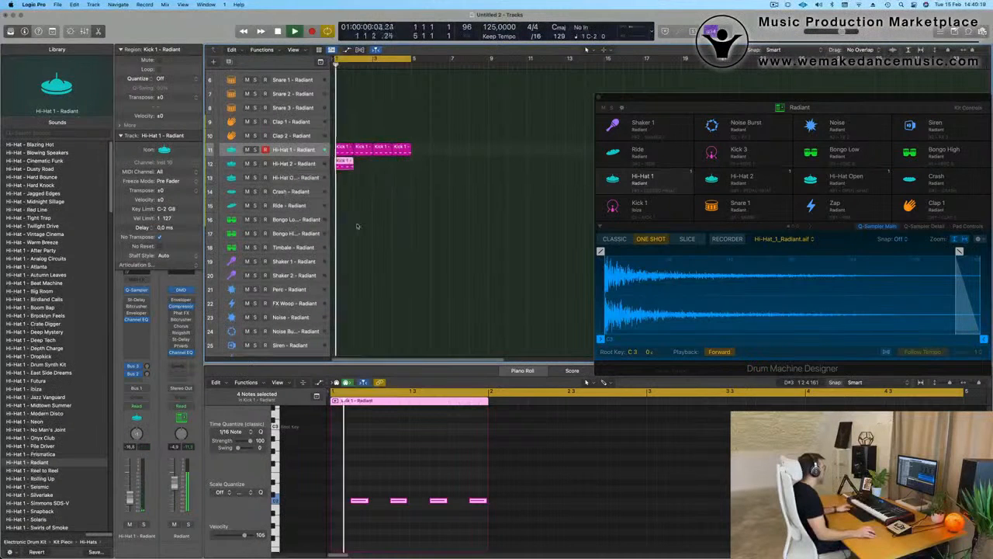
drag(356, 490, 512, 522)
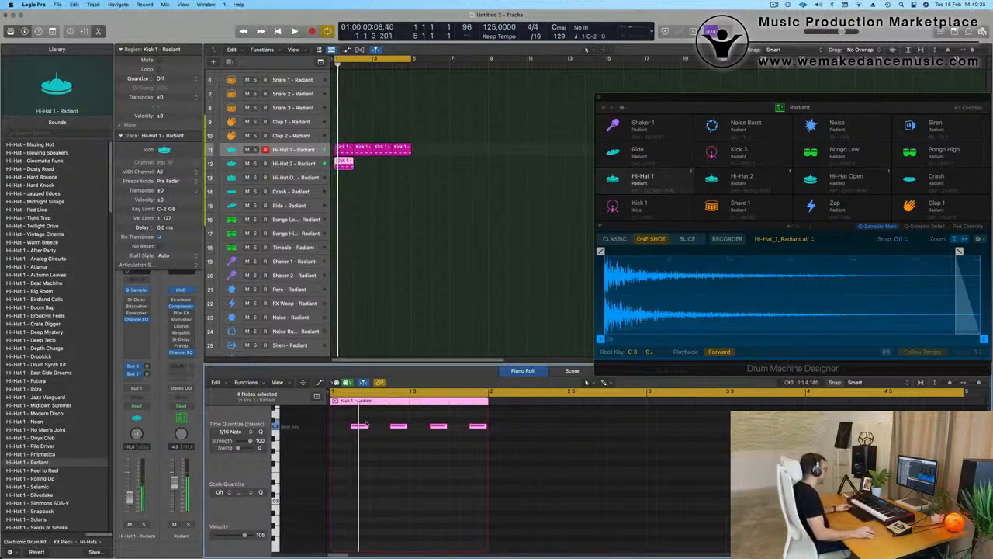
drag(367, 426, 353, 426)
Step: Trim the Hi-Hat 2 sample in Drum Machine Designer to end at 0.04 s
drag(814, 99, 671, 82)
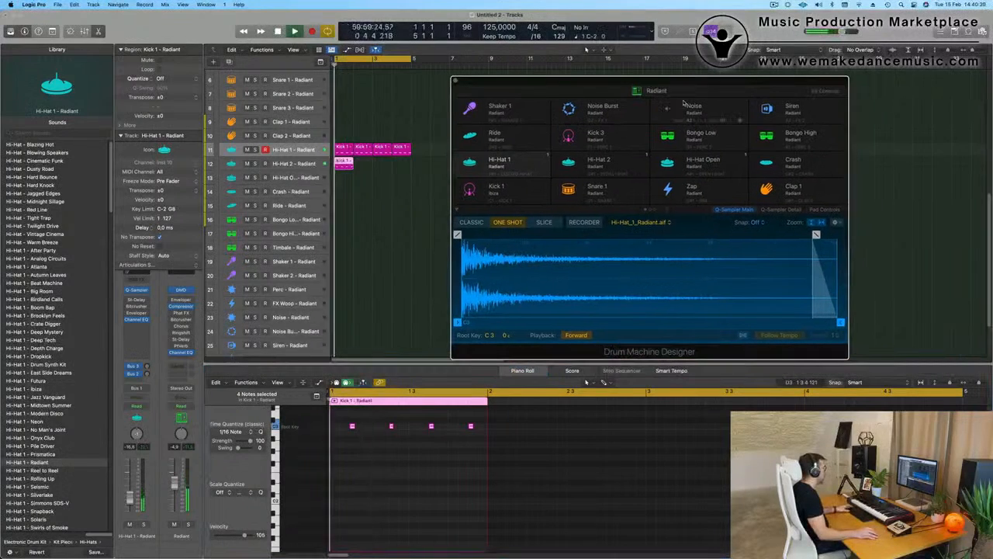
click(299, 164)
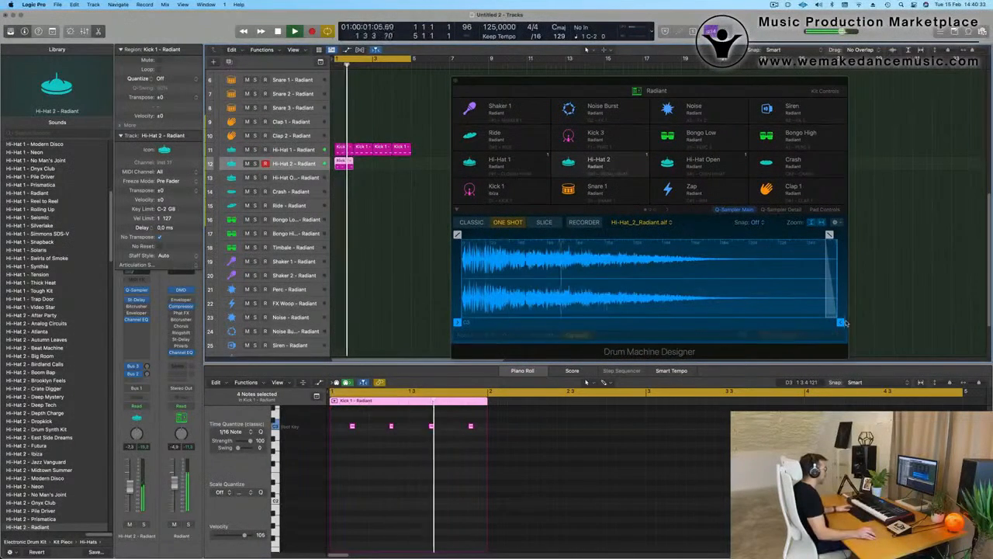
drag(842, 321, 540, 332)
drag(822, 322, 734, 322)
Step: Copy the four short Hi-Hat 2 notes across the bar to fill every sixteenth except the offbeats
key(space)
drag(340, 418, 499, 443)
key(super+Right)
scroll(419, 456, left, 1)
mouse_move(363, 426)
mouse_down()
mouse_move(335, 426)
mouse_move(379, 434)
mouse_up()
key(space)
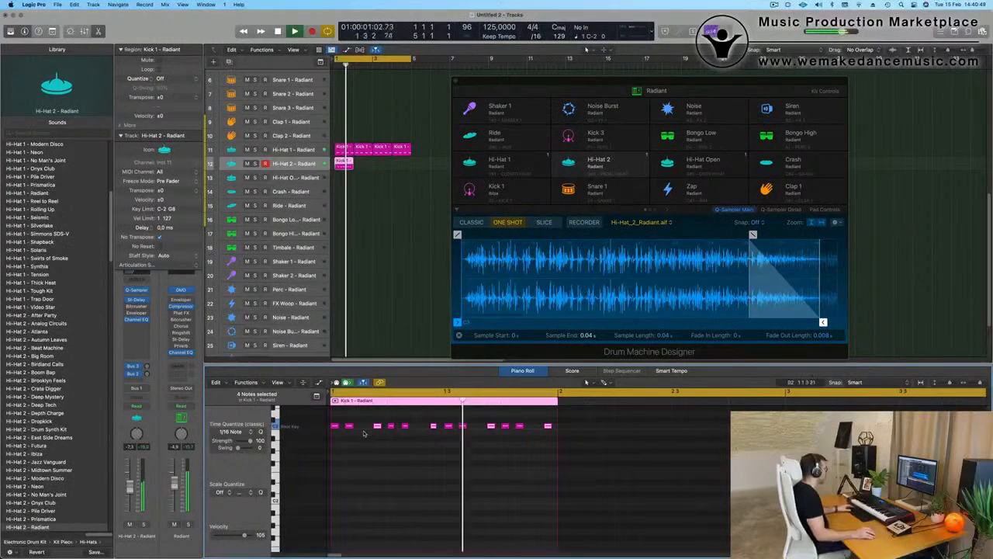
Step: Try filling the empty offbeat sixteenths of the Hi-Hat 2 pattern with copied notes and audition the result
drag(374, 429, 363, 434)
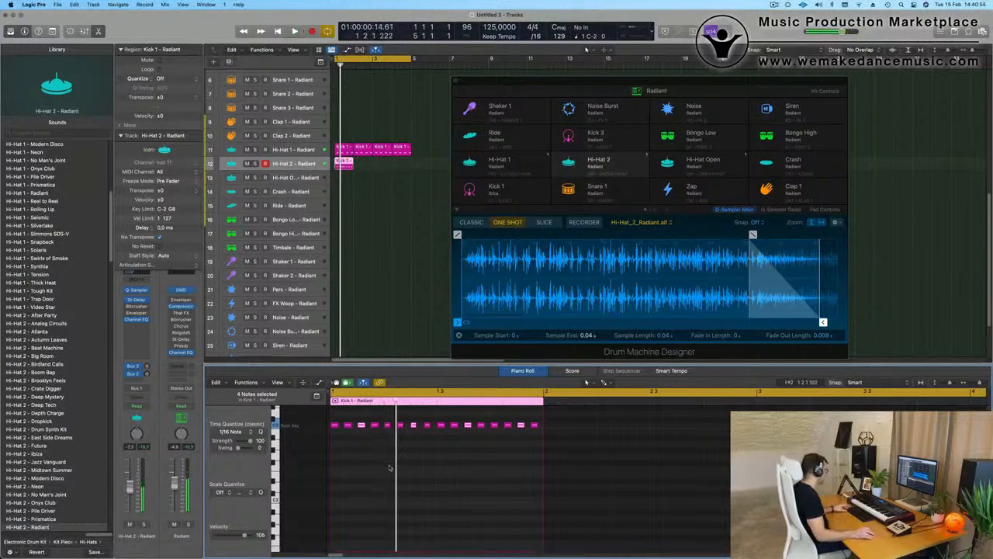
key(space)
key(space)
key(space)
Step: Extend the Hi-Hat 2 region to four bars by repeating it and lower the track's volume to about -23 dB
click(306, 164)
key(space)
key(space)
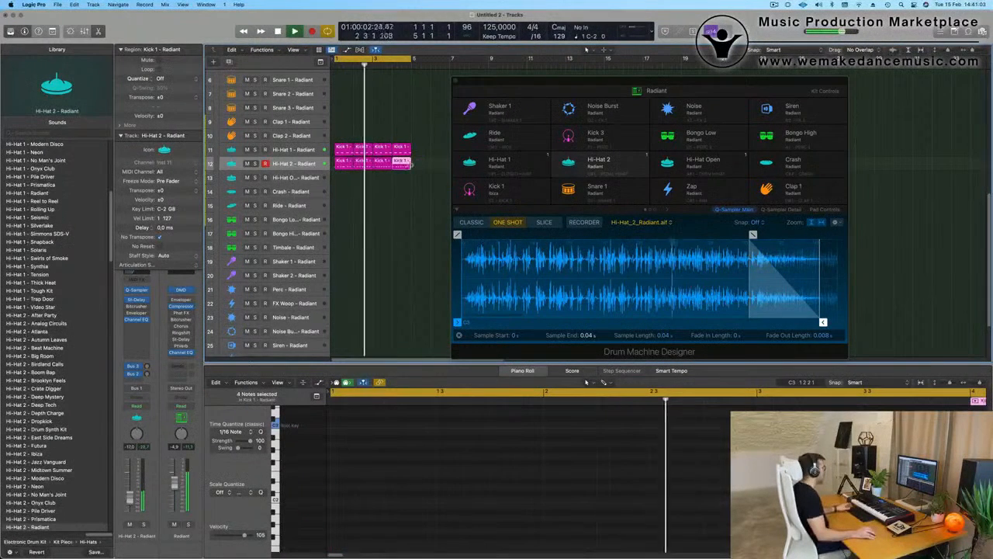
mouse_move(610, 84)
mouse_down()
mouse_move(582, 81)
mouse_move(620, 85)
mouse_up()
click(291, 165)
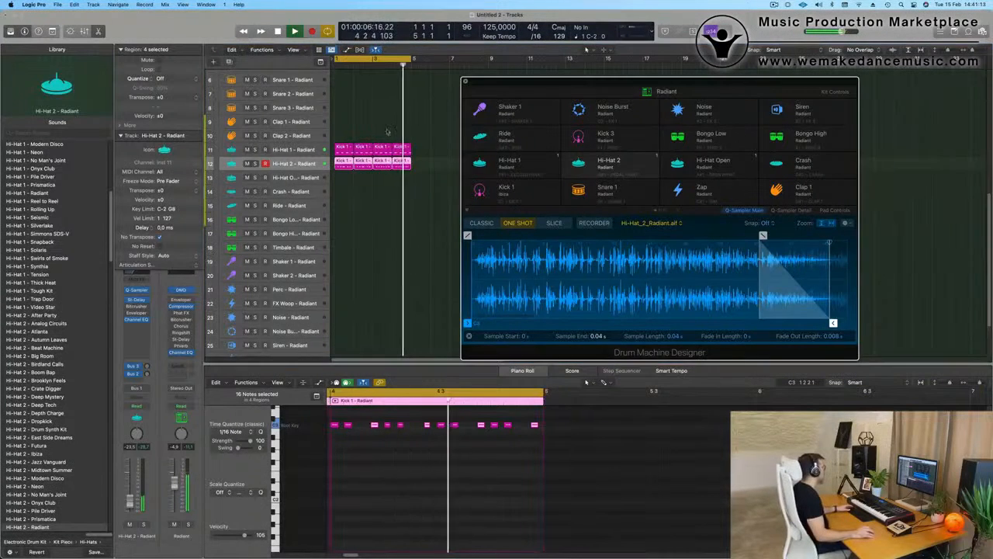
click(460, 83)
Step: Copy the first Kick 1 region to Snare 1, keep only the notes on beats 2 and 4, and transpose them up
scroll(365, 234, down, 2)
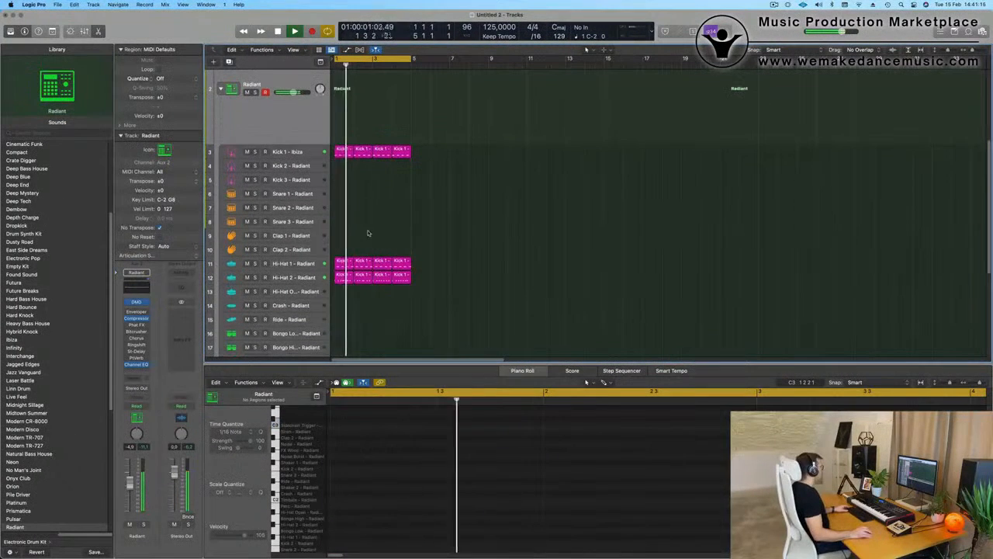
click(346, 150)
drag(346, 150, 344, 193)
key(space)
click(343, 471)
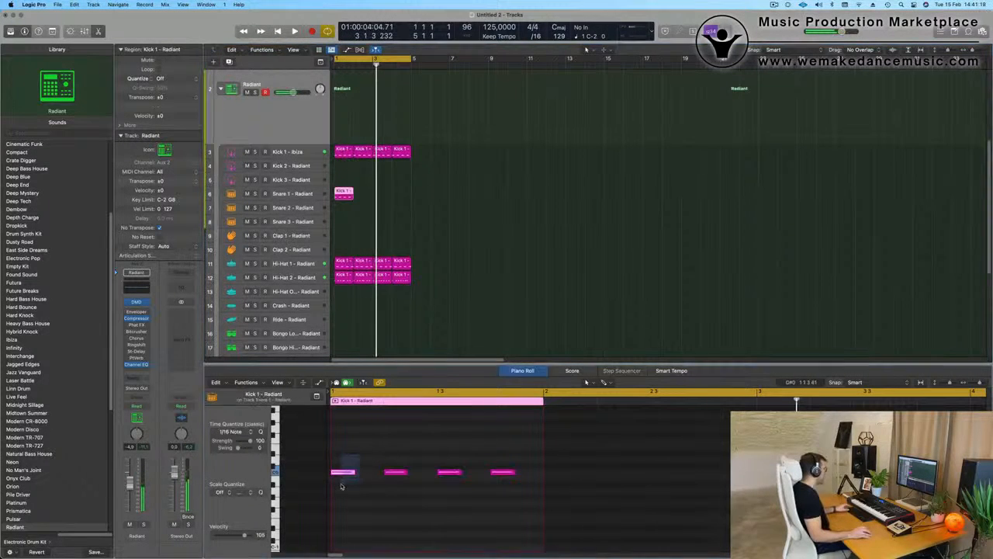
drag(385, 452, 526, 520)
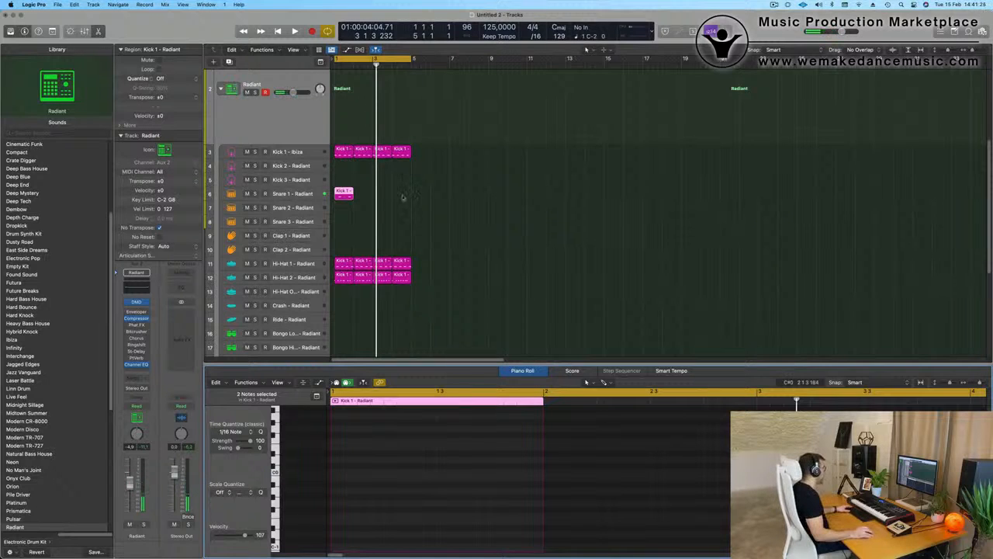
Step: Repeat the Snare 1 region three times to fill four bars and set the track's volume to about -15.2 dB
key(super+r)
key(super+r)
key(super+r)
key(Return)
key(space)
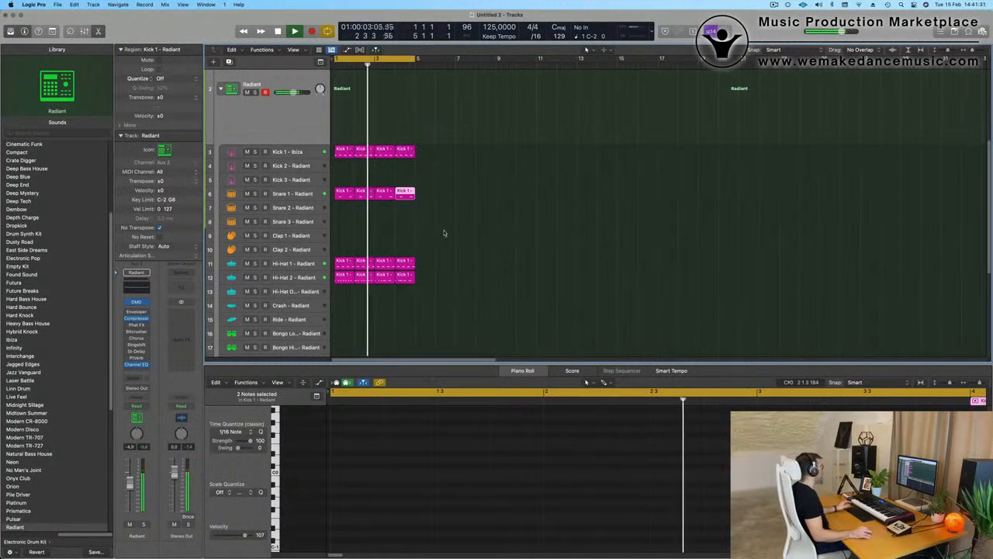
click(299, 194)
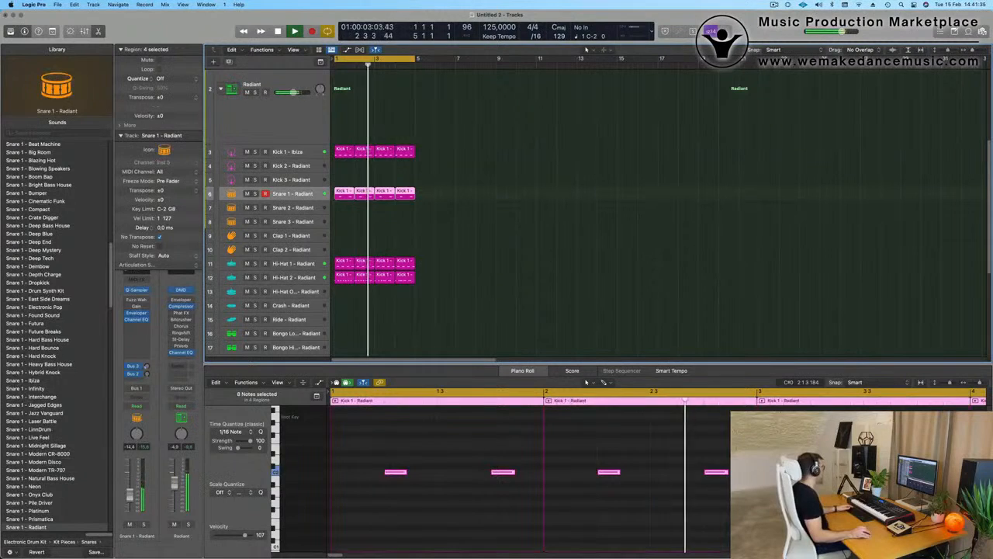
Step: Copy the first Hi-Hat 2 region to the Bongo High track and delete all but its first three notes
scroll(411, 290, down, 1)
scroll(413, 283, down, 5)
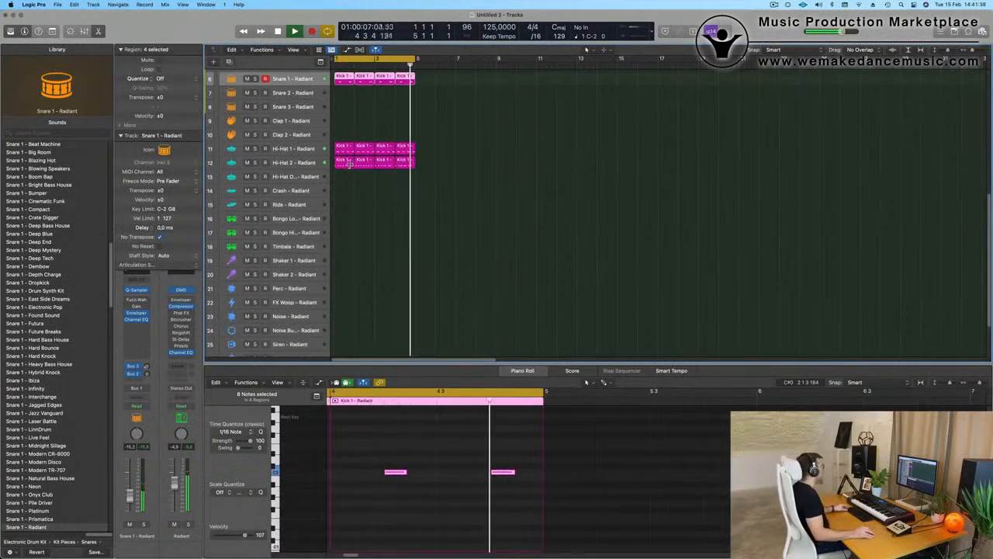
click(346, 162)
drag(346, 162, 345, 231)
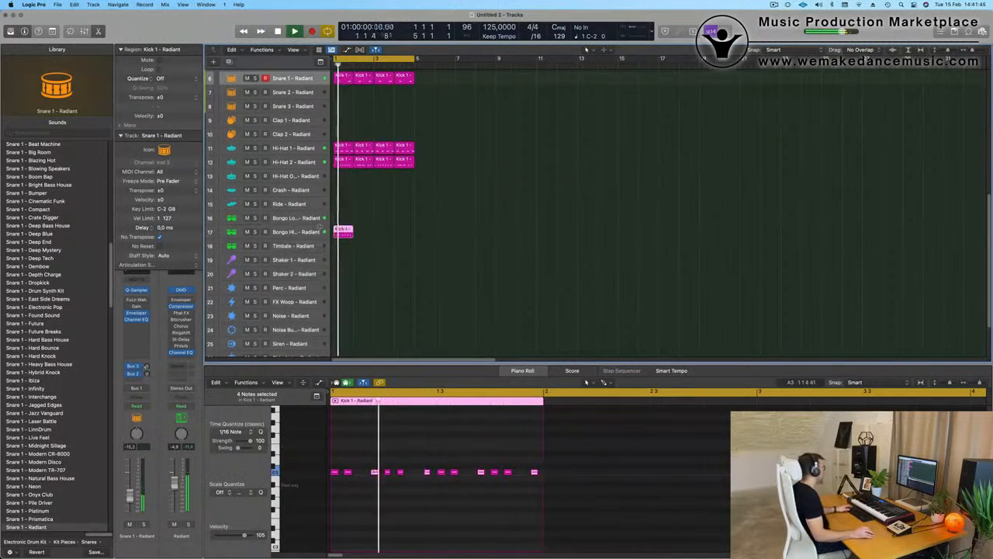
click(399, 471)
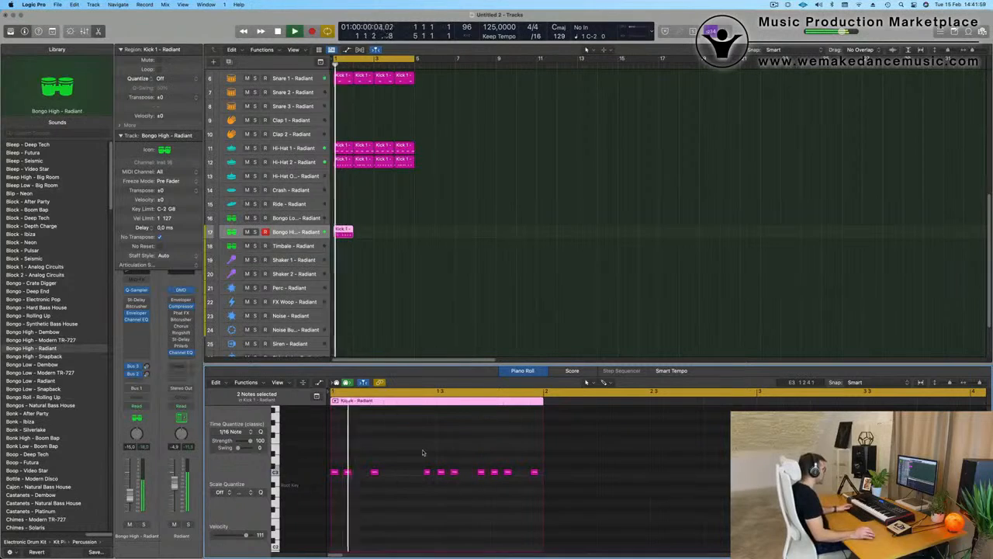
key(space)
key(space)
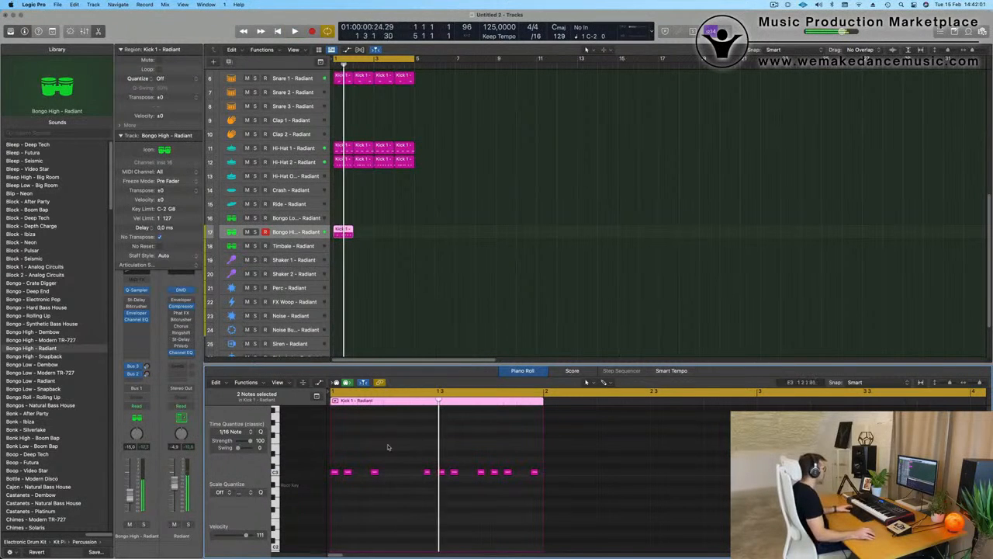
drag(398, 451, 604, 516)
key(space)
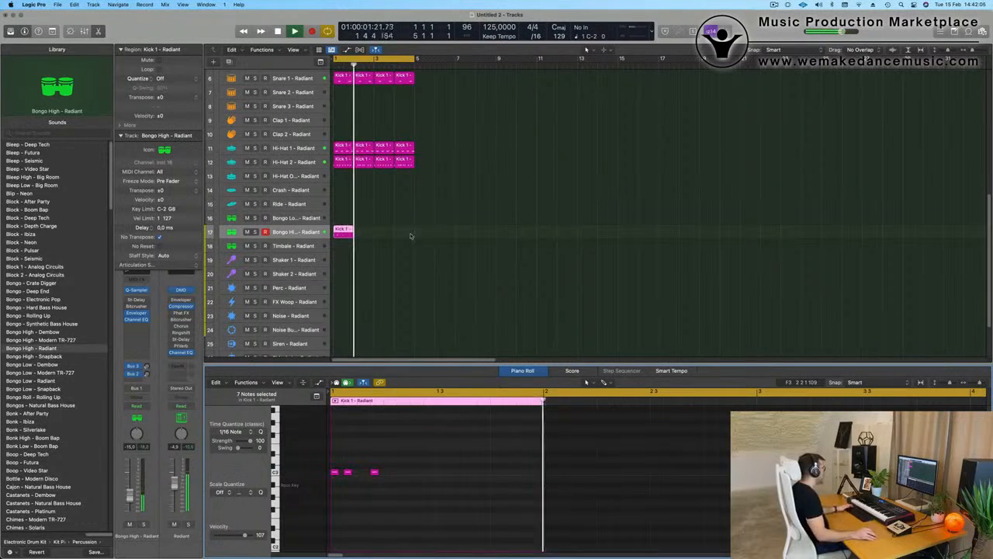
Step: Repeat the Bongo High region three times to fill four bars
key(super+r)
key(super+r)
key(super+r)
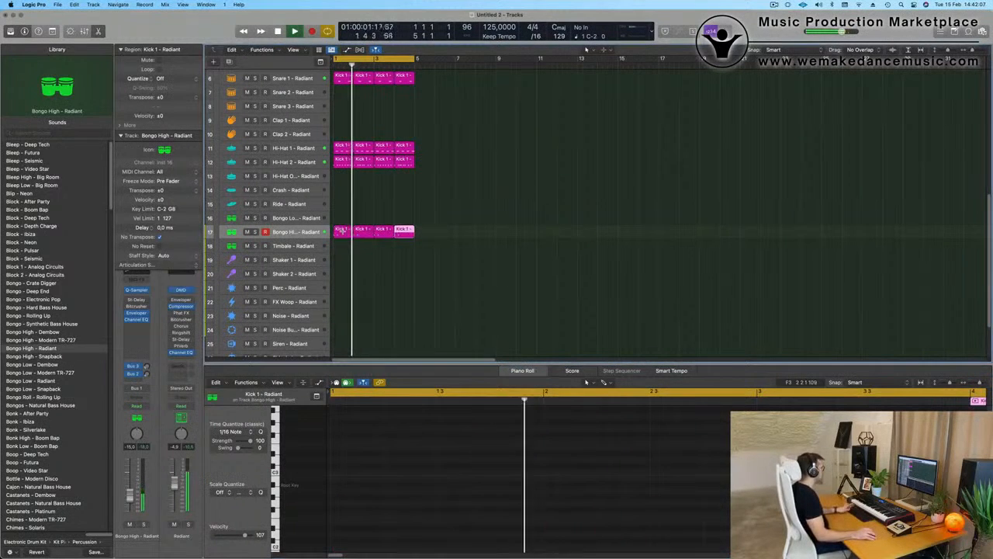
click(302, 232)
click(452, 268)
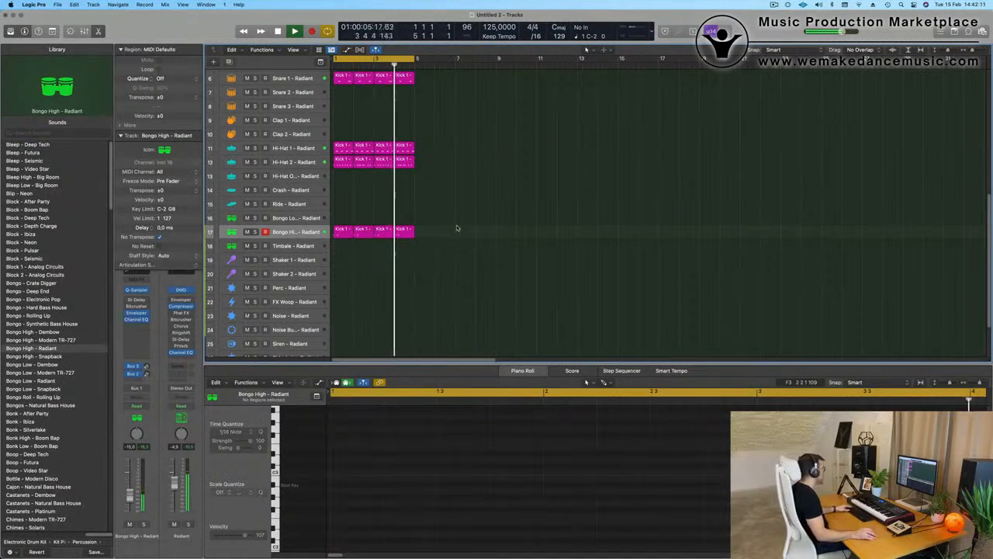
Step: Copy the first Bongo High region to the Perc track and shift its three notes to start one sixteenth after beat 3
drag(342, 230, 342, 287)
drag(408, 458, 320, 493)
key(alt+Right)
key(alt+Right)
key(alt+Right)
key(alt+Right)
key(alt+Right)
key(alt+Right)
key(alt+Right)
key(alt+Right)
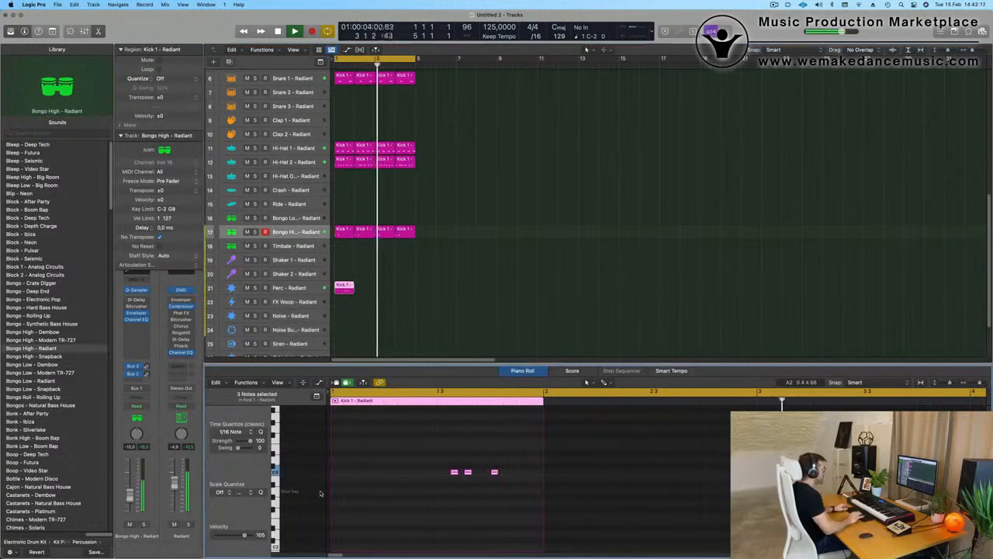
Step: Delete the middle Perc note and repeat the region three times to fill four bars
click(467, 471)
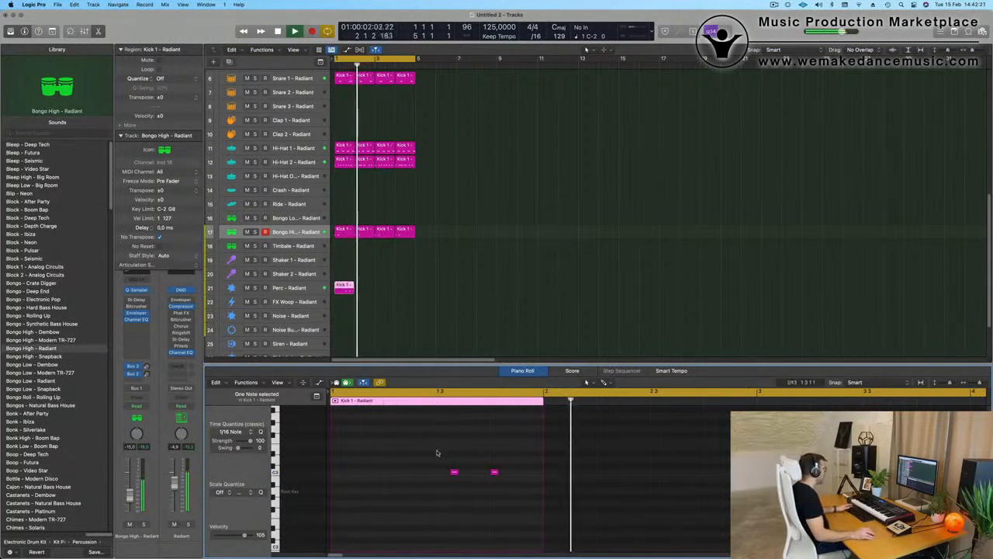
key(super+r)
key(super+r)
key(super+r)
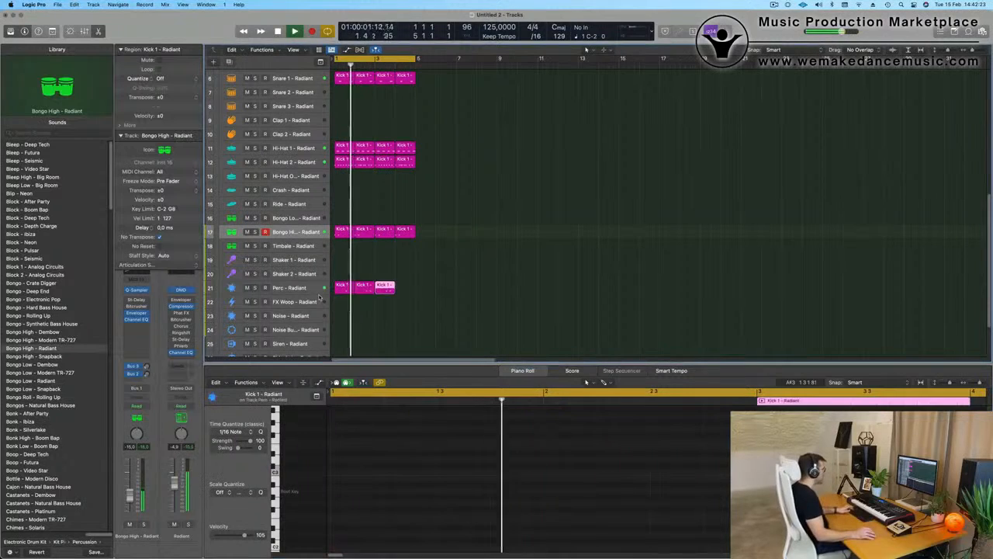
click(426, 274)
click(310, 288)
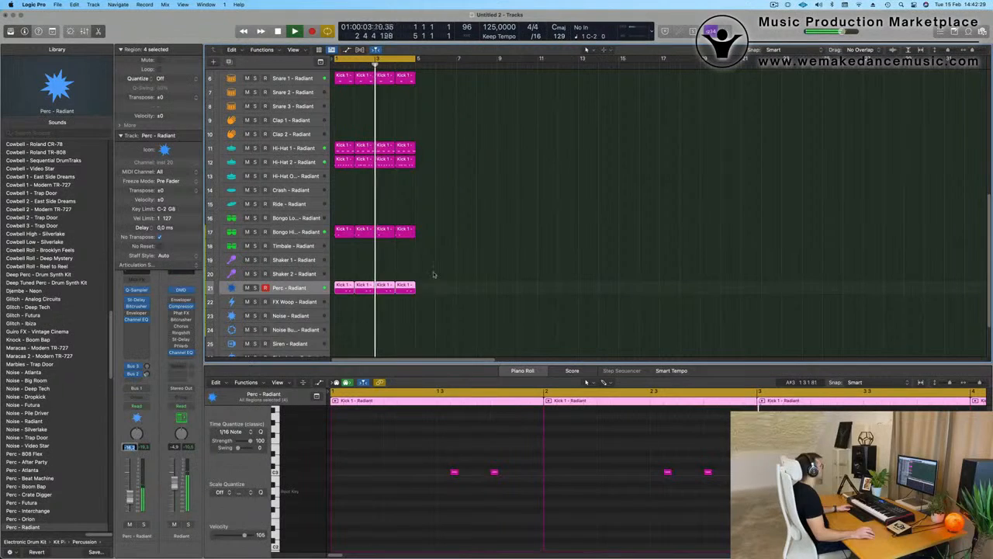
Step: Return to the first track and select the Object In Motion arpeggio track
scroll(437, 275, up, 5)
scroll(441, 270, right, 3)
scroll(442, 270, down, 2)
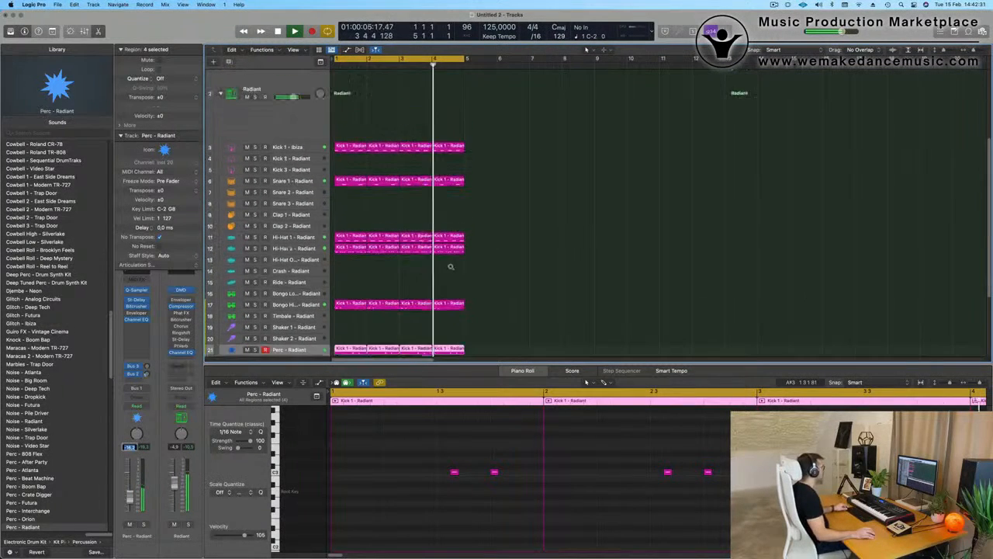
scroll(443, 270, down, 2)
scroll(588, 152, up, 4)
click(591, 149)
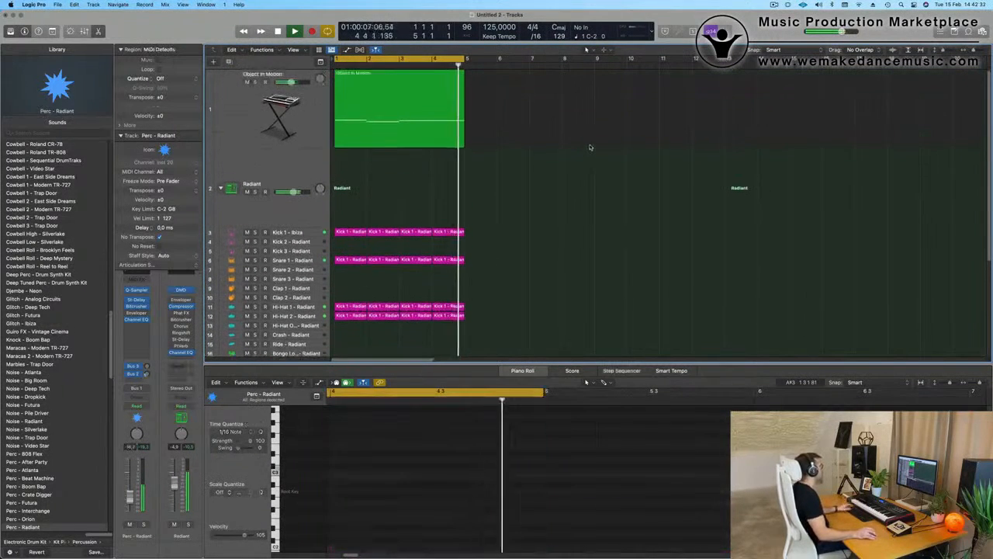
click(230, 112)
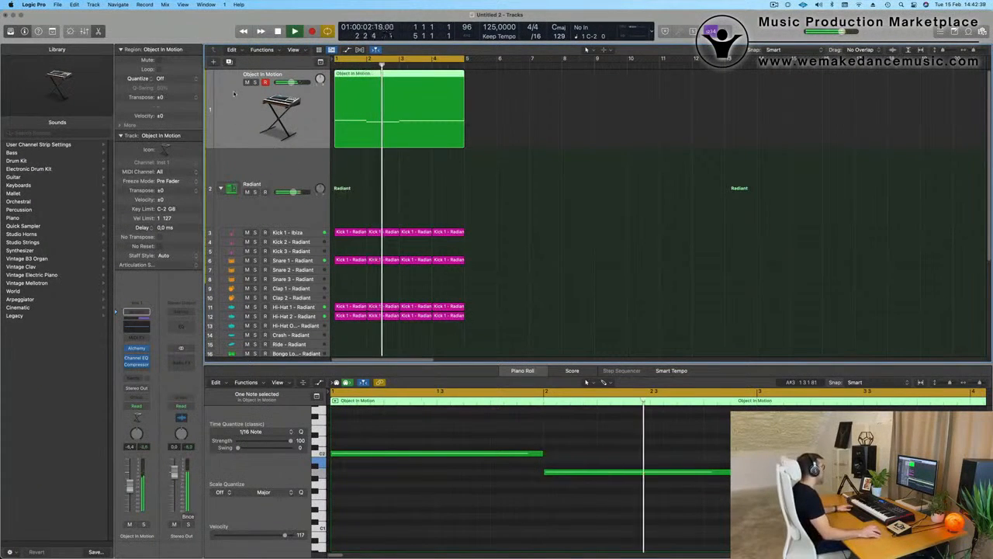
Step: Duplicate the Object In Motion track and load Alchemy's Heavy Pulse Bass preset from Oblique Structures on the copy
key(super+d)
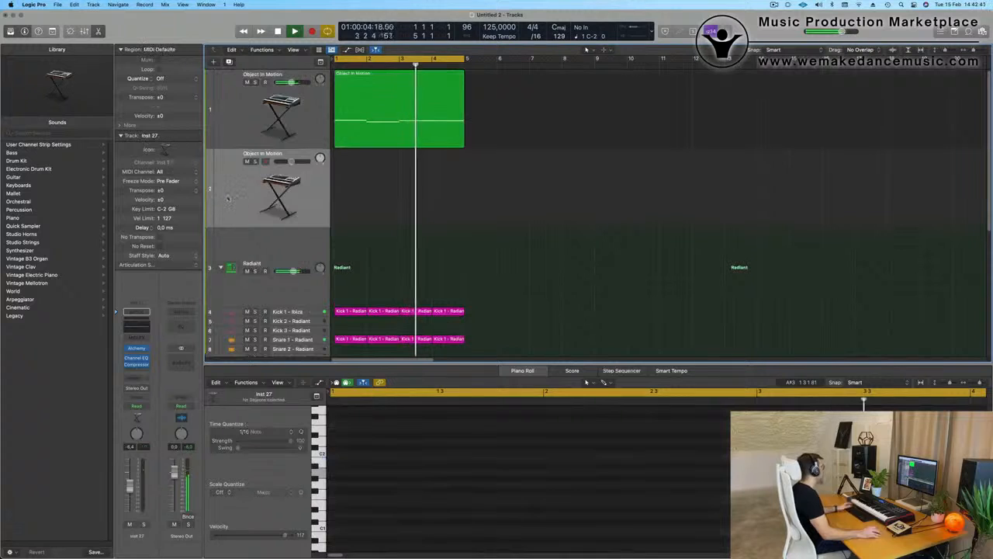
click(137, 349)
drag(461, 107, 393, 9)
click(343, 26)
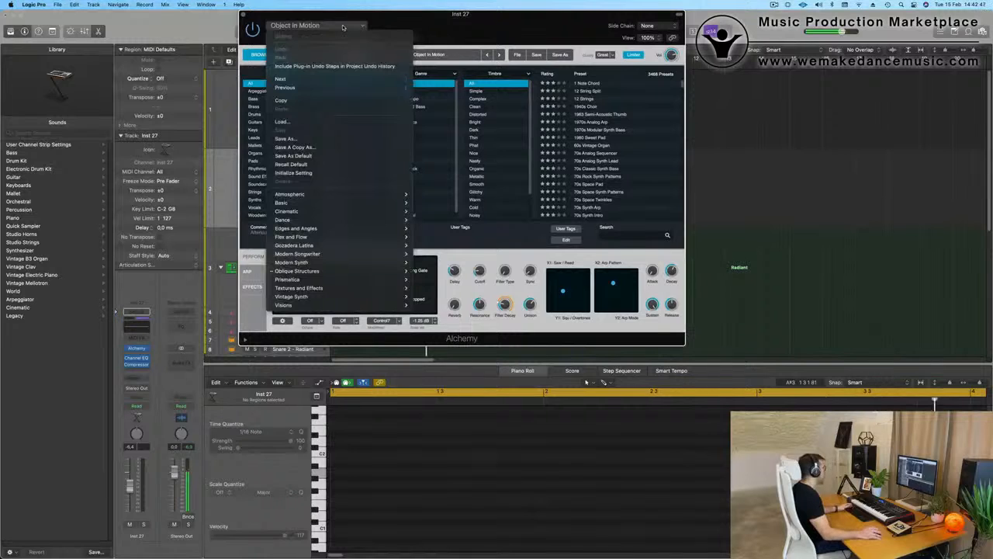
mouse_move(368, 202)
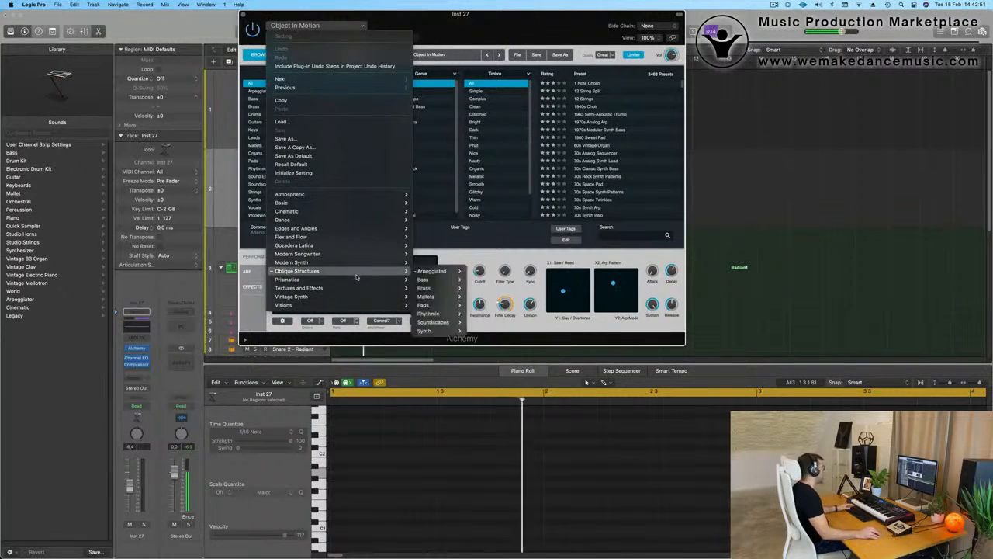
mouse_move(360, 276)
mouse_move(442, 281)
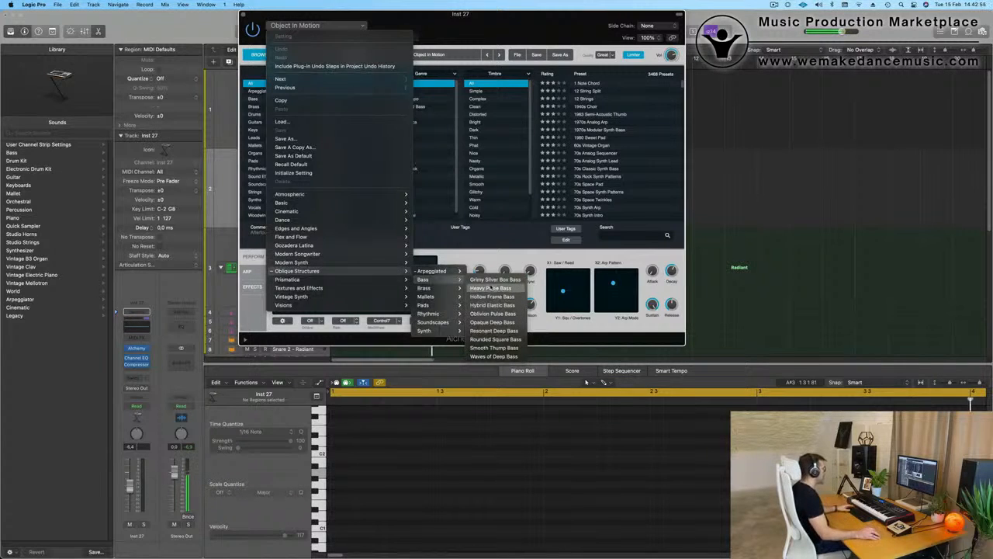
click(497, 288)
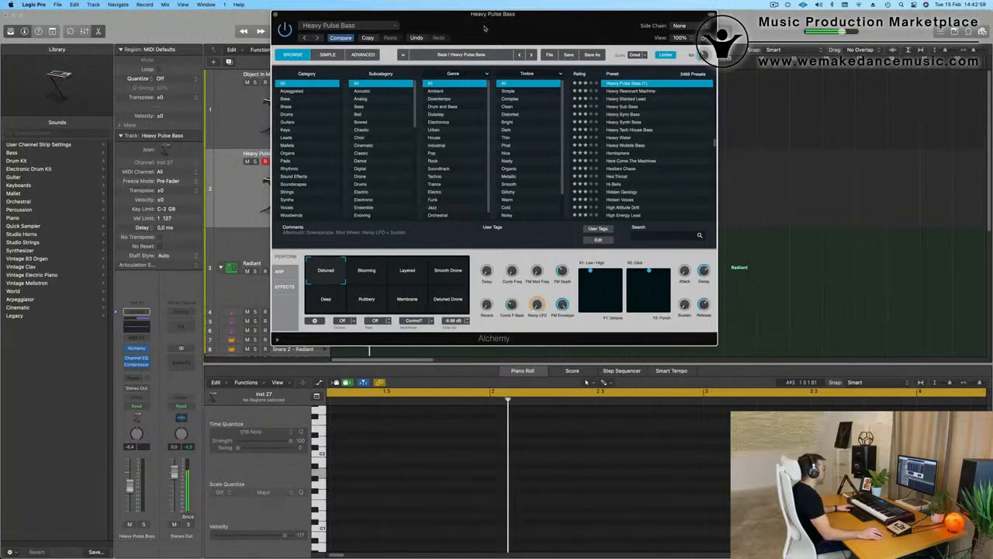
Step: Try the Blooming performance variation of the Heavy Pulse Bass sound
drag(510, 24, 562, 58)
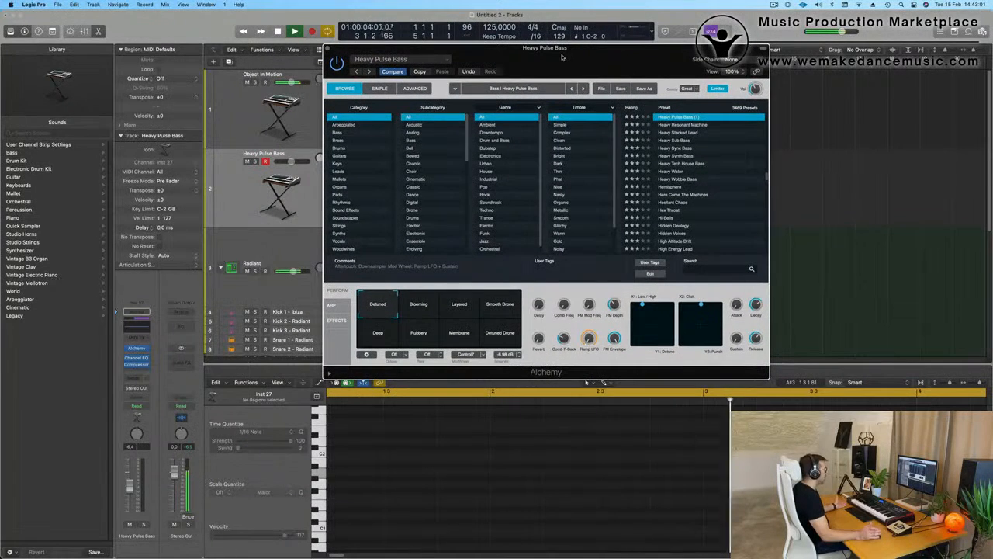
scroll(759, 195, up, 3)
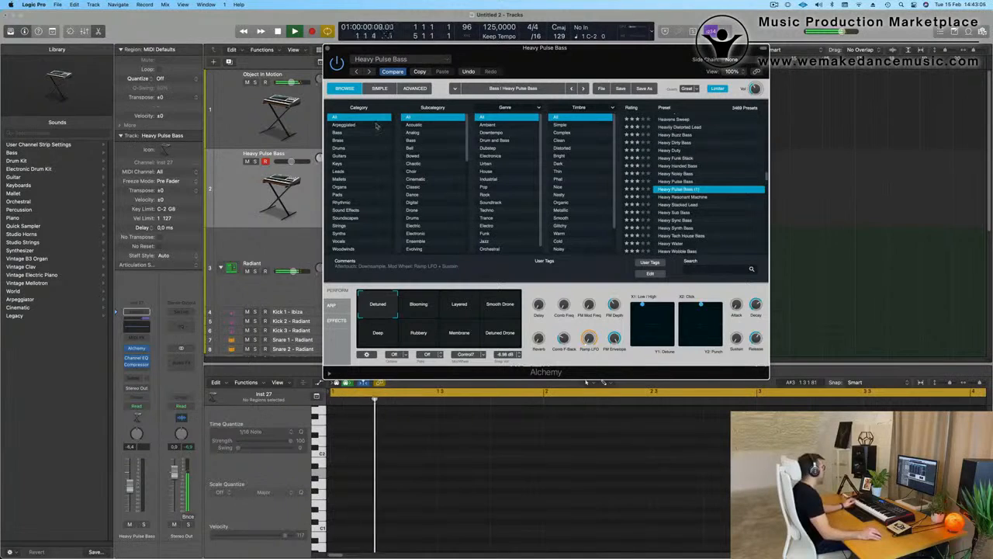
click(230, 201)
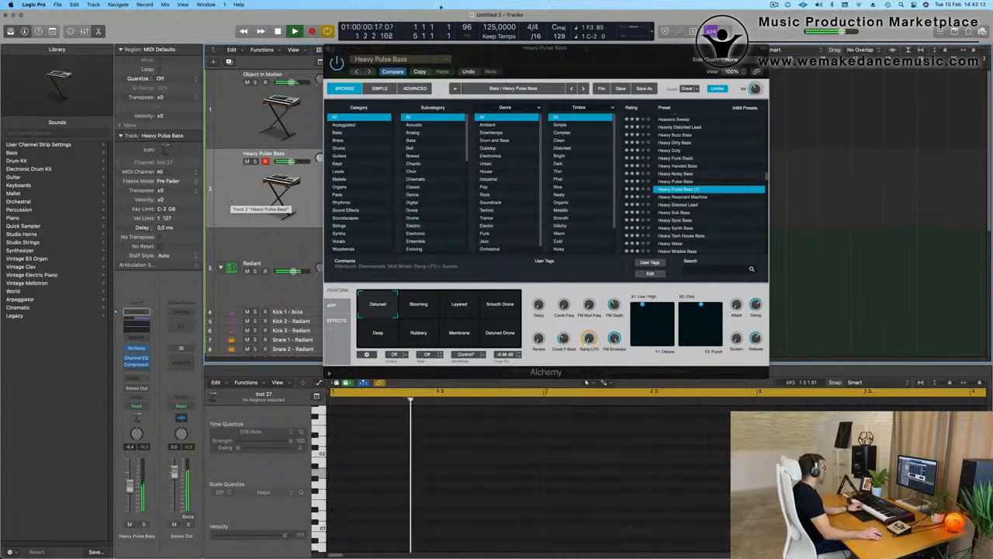
click(404, 303)
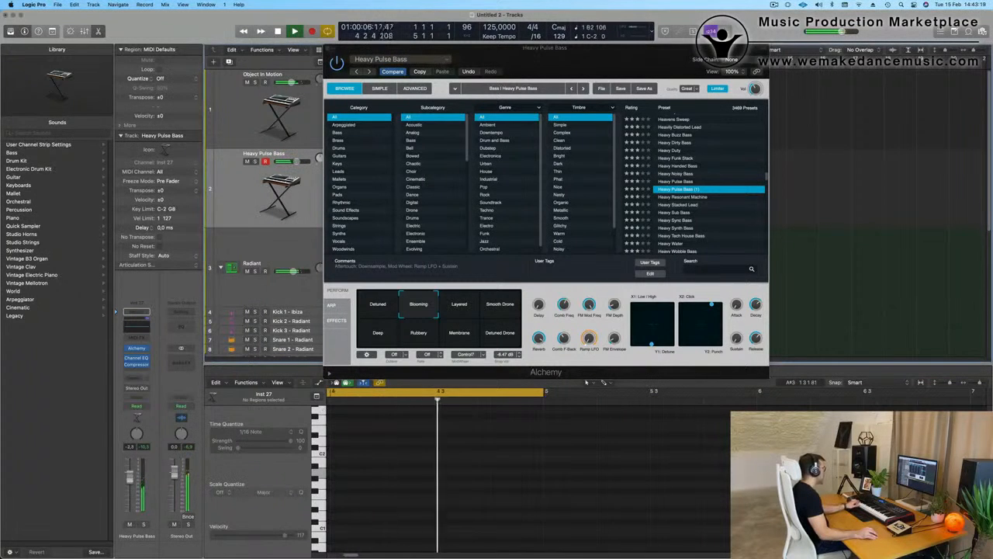
Step: Replace the bass sound with the Opaque Deep Bass preset from the Oblique Structures bass presets
click(392, 62)
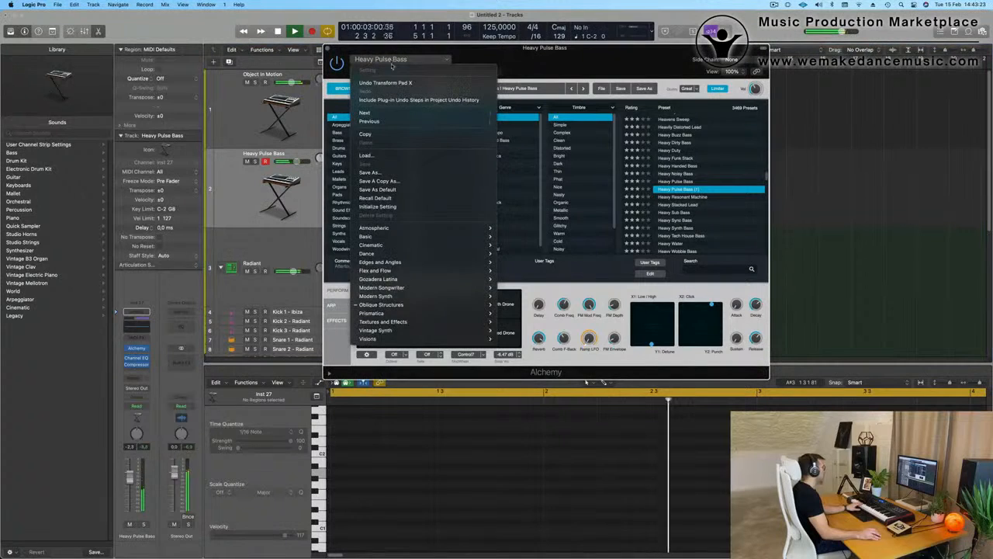
mouse_move(422, 310)
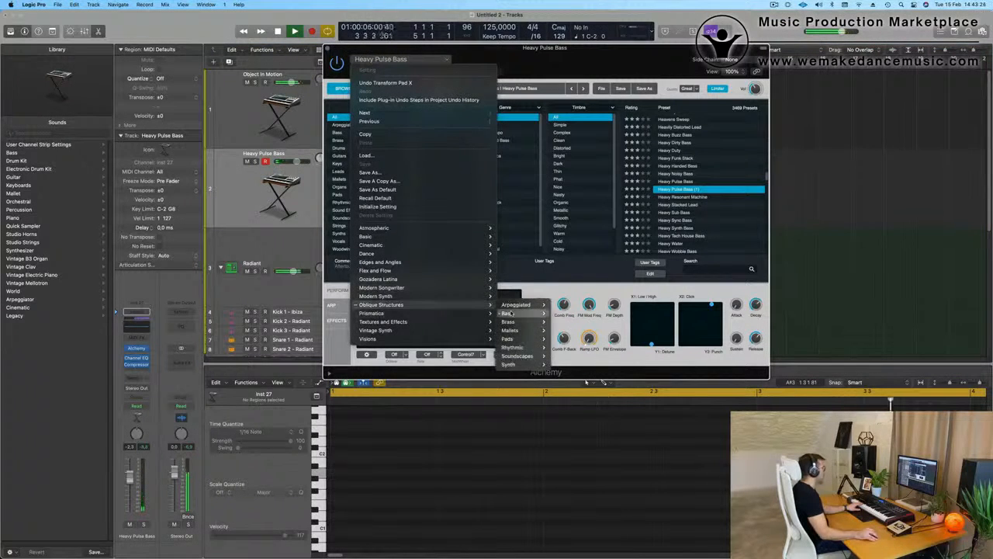
mouse_move(522, 307)
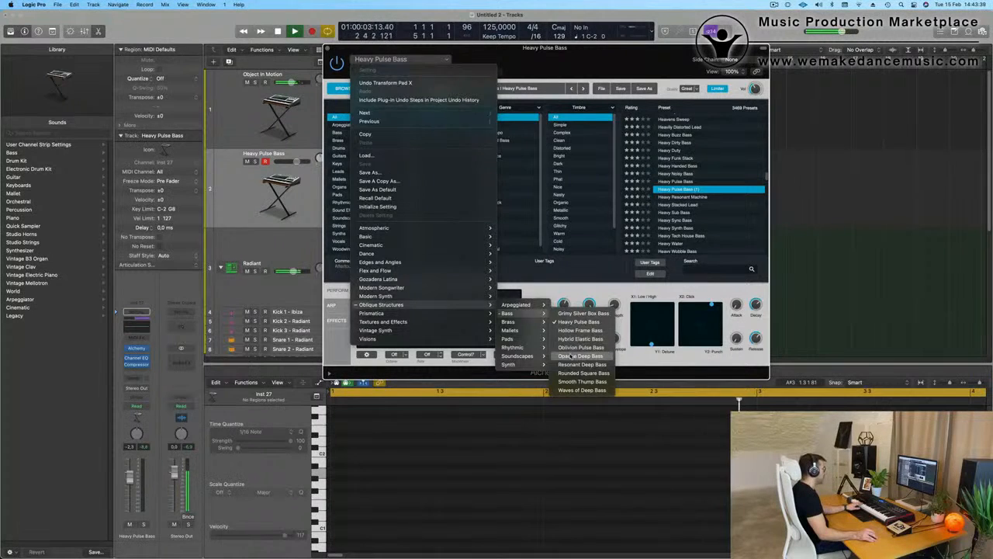
click(572, 356)
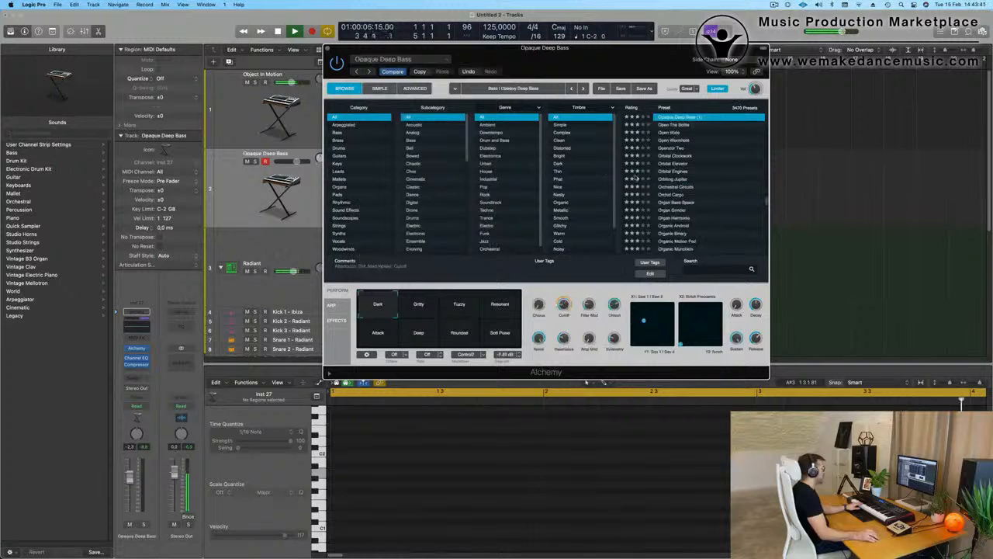
scroll(707, 190, up, 3)
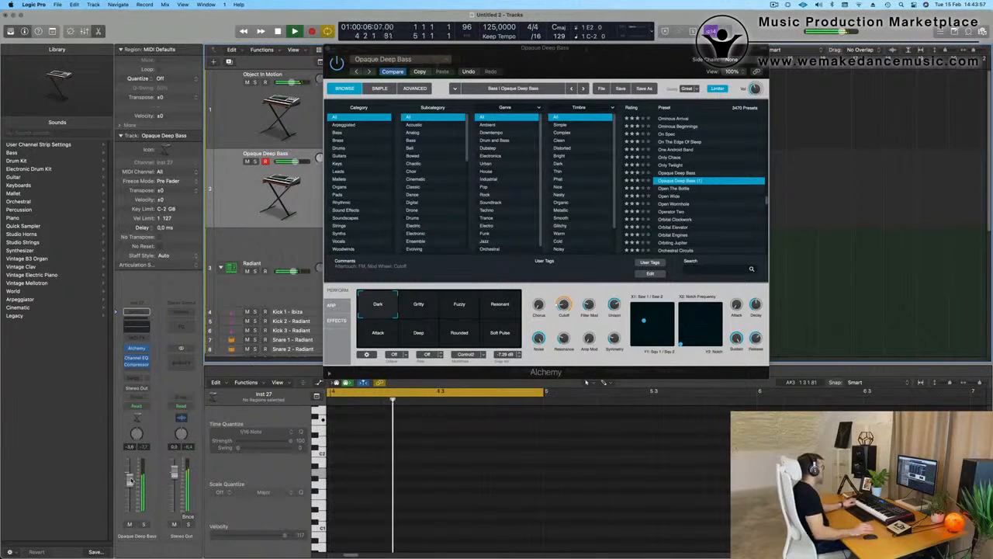
Step: Copy the four-bar Object In Motion region onto the Opaque Deep Bass track
drag(553, 51, 820, 73)
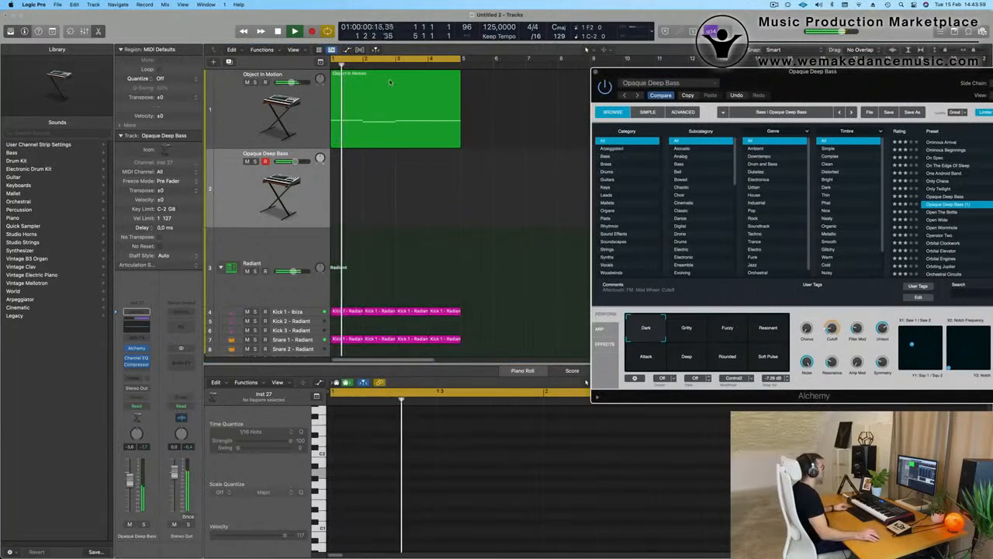
click(392, 82)
drag(392, 81, 391, 161)
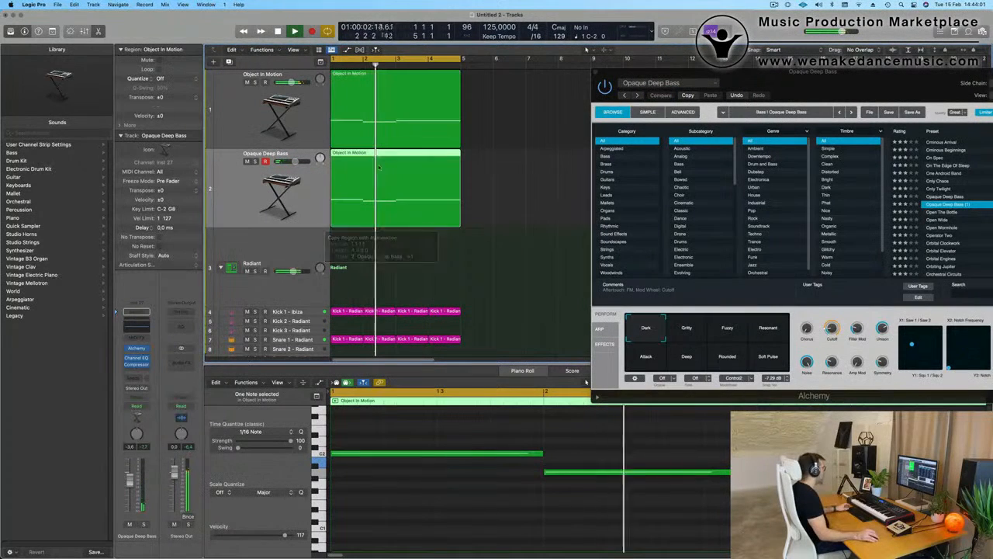
click(476, 251)
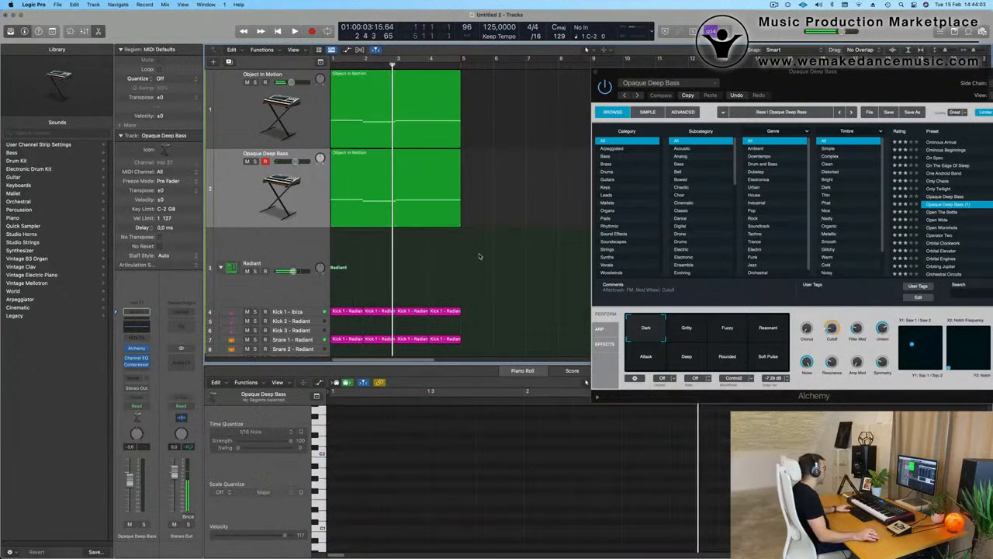
scroll(461, 191, down, 3)
key(space)
click(374, 58)
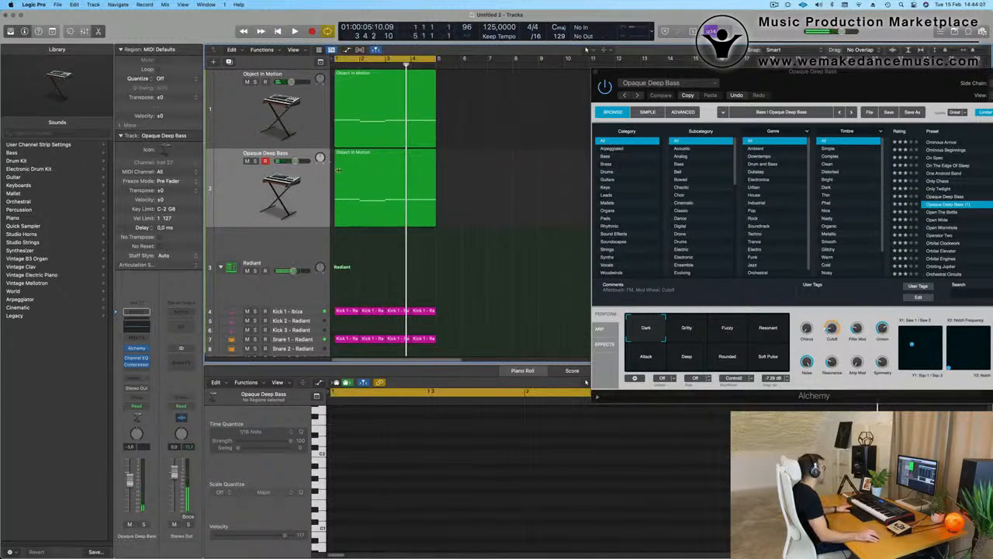
key(space)
Step: Transpose all notes of the copied region on the bass track up one octave
click(382, 175)
click(430, 491)
key(space)
key(space)
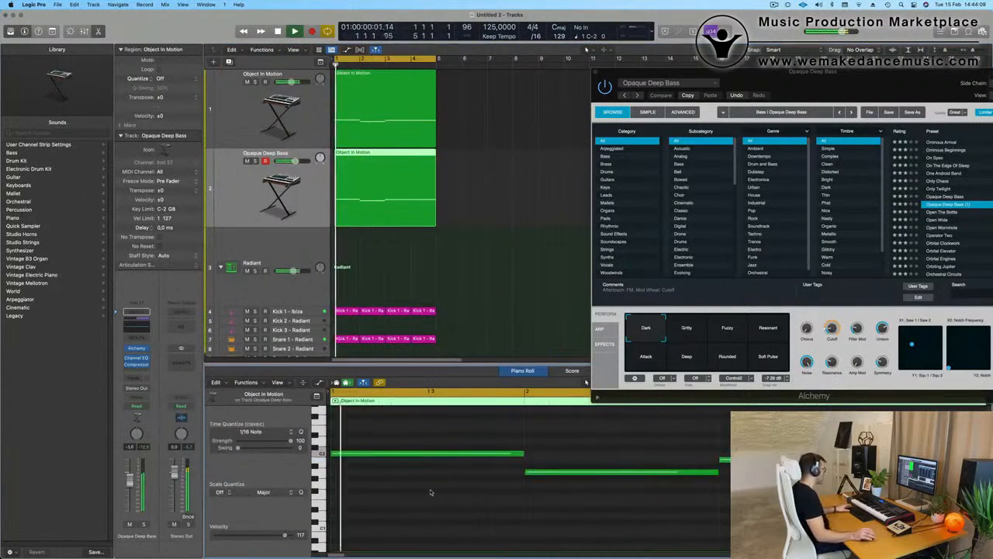
key(super+a)
key(alt+shift+Up)
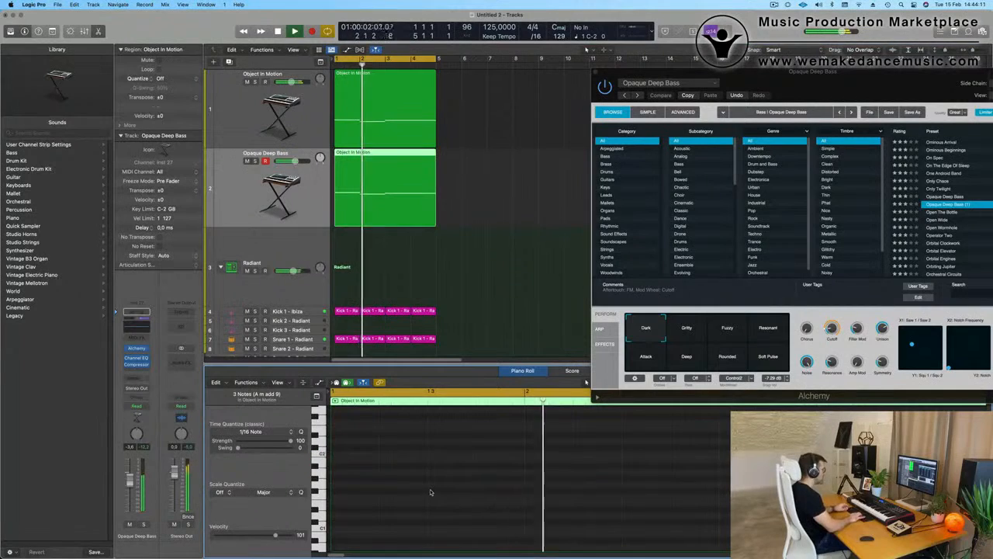
Step: Audition Opaque Deep Bass's Gritty, Fuzzy, Resonant, Soft Pulse, Rounded and Attack variations during playback and return to Dark
drag(813, 76, 590, 120)
click(466, 376)
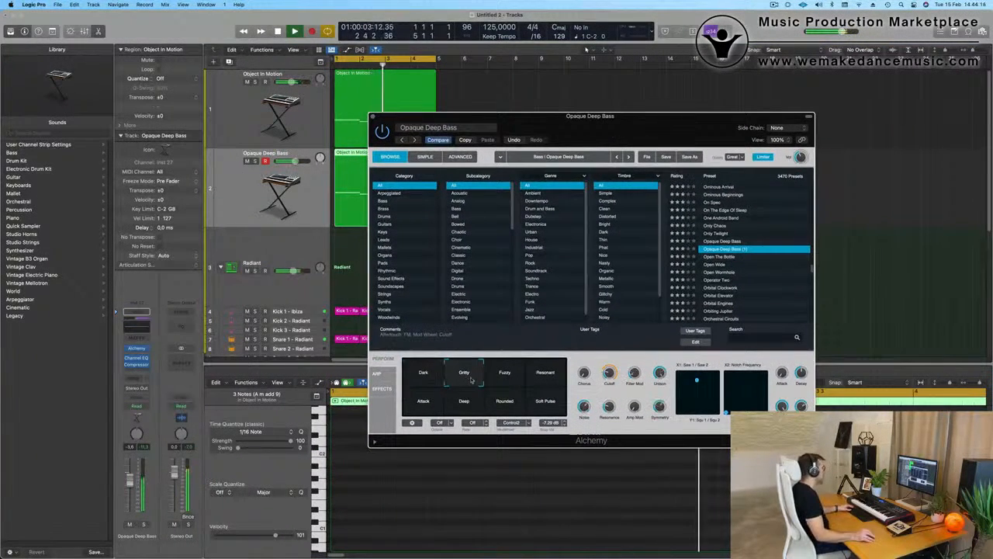
click(508, 379)
key(space)
click(544, 376)
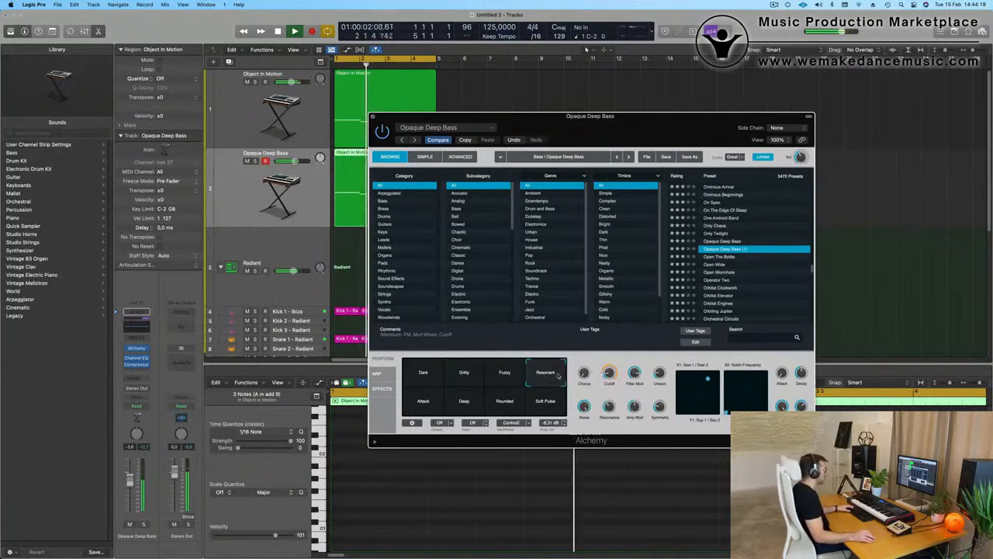
click(542, 404)
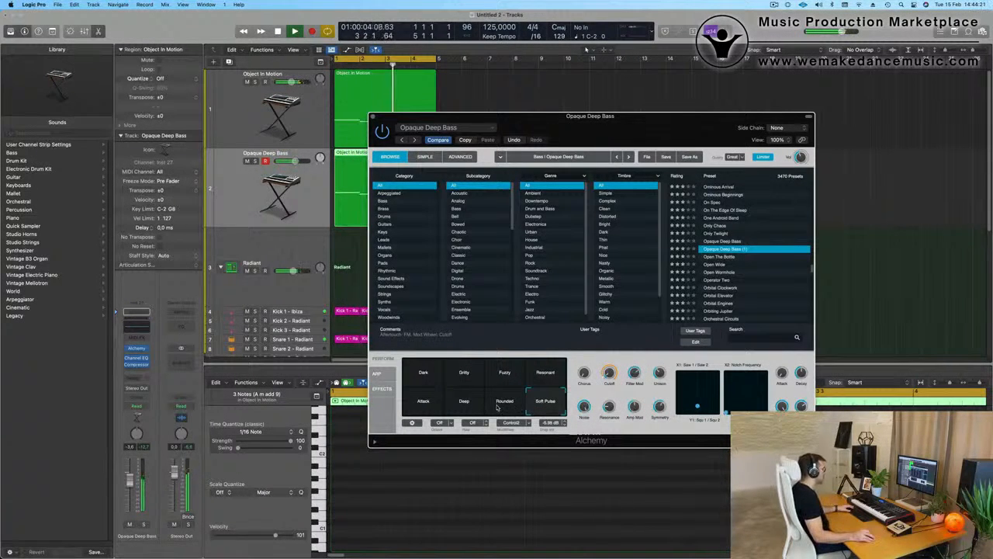
click(501, 405)
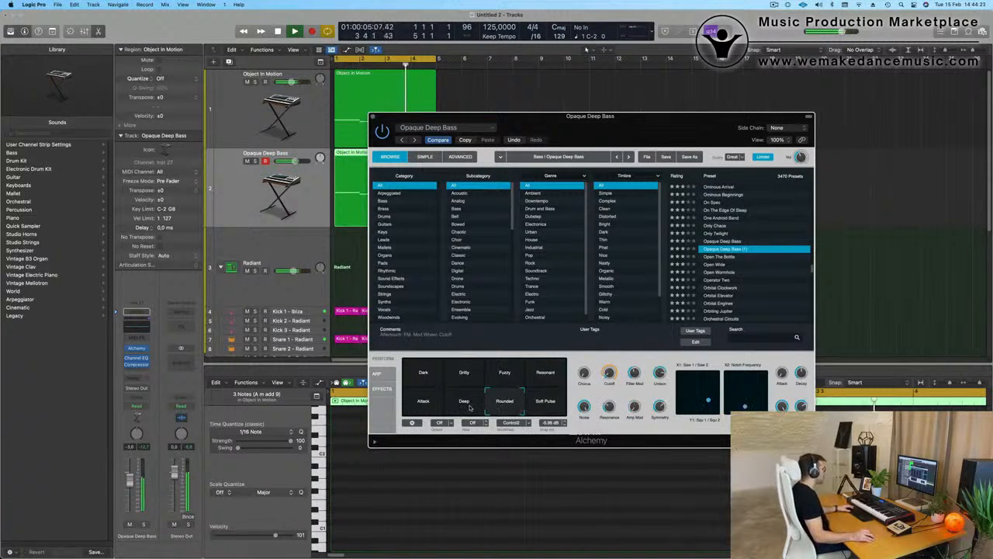
click(416, 402)
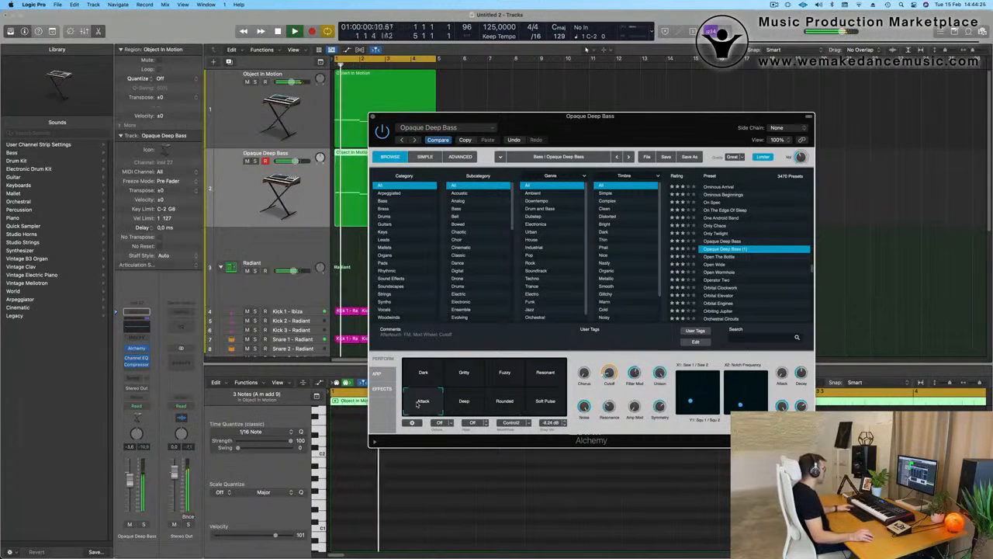
click(551, 374)
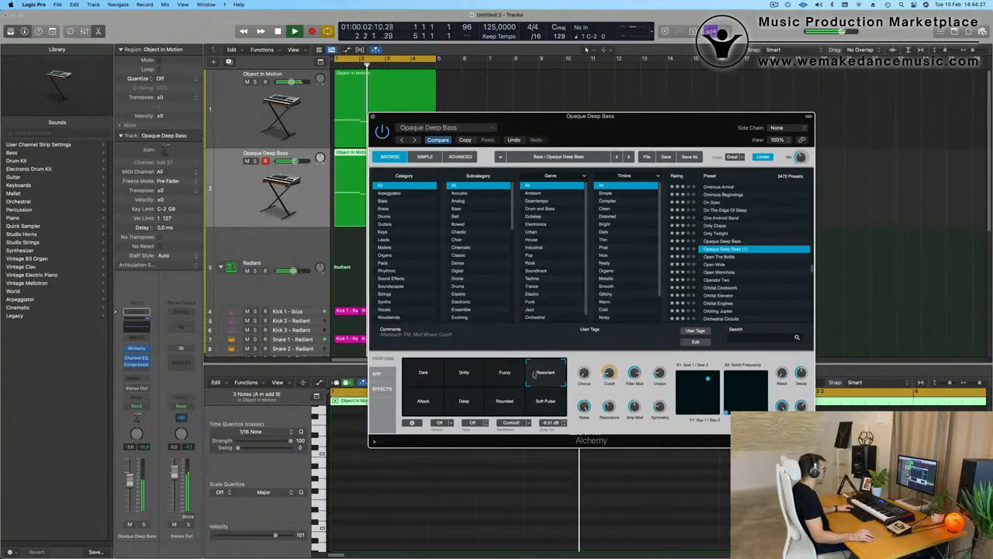
click(504, 374)
click(470, 376)
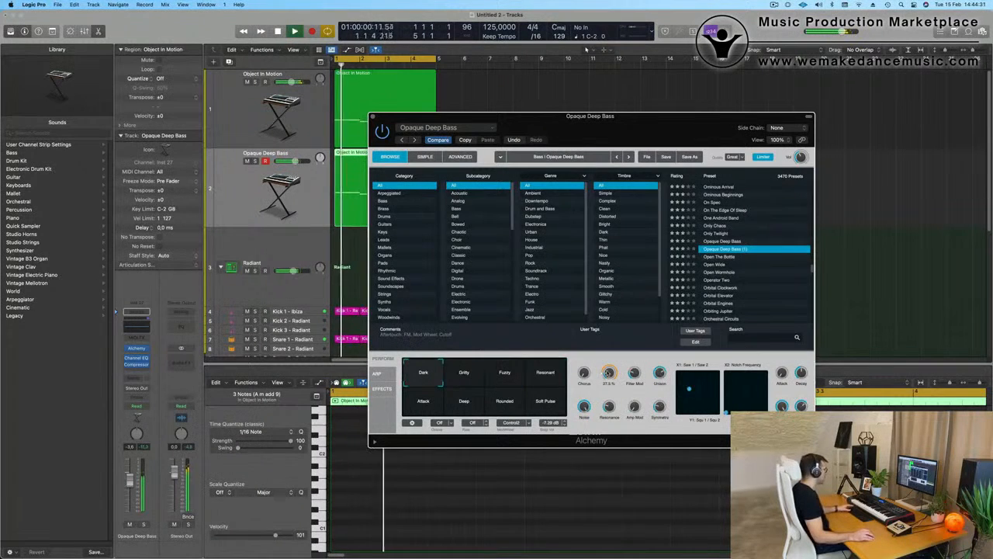
key(Return)
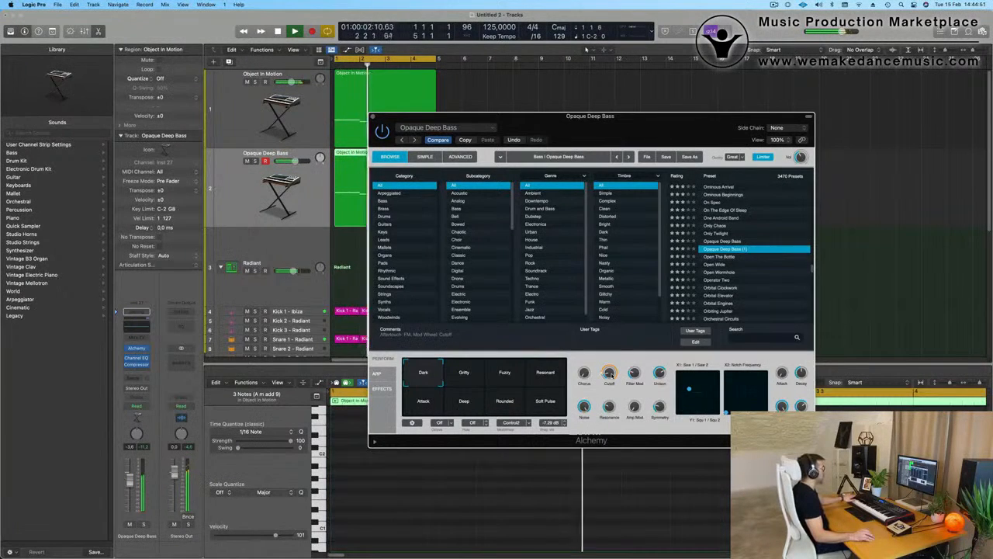
Step: On the Object In Motion track's Channel EQ, boost 155 Hz by 1.0 dB and steepen the low cut to 18 dB/Oct
drag(511, 115, 587, 55)
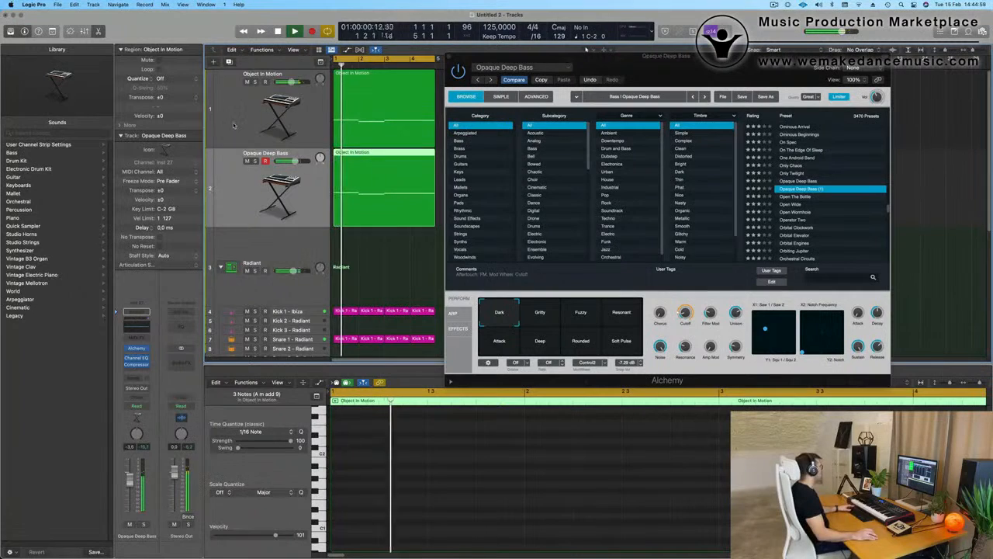
click(263, 111)
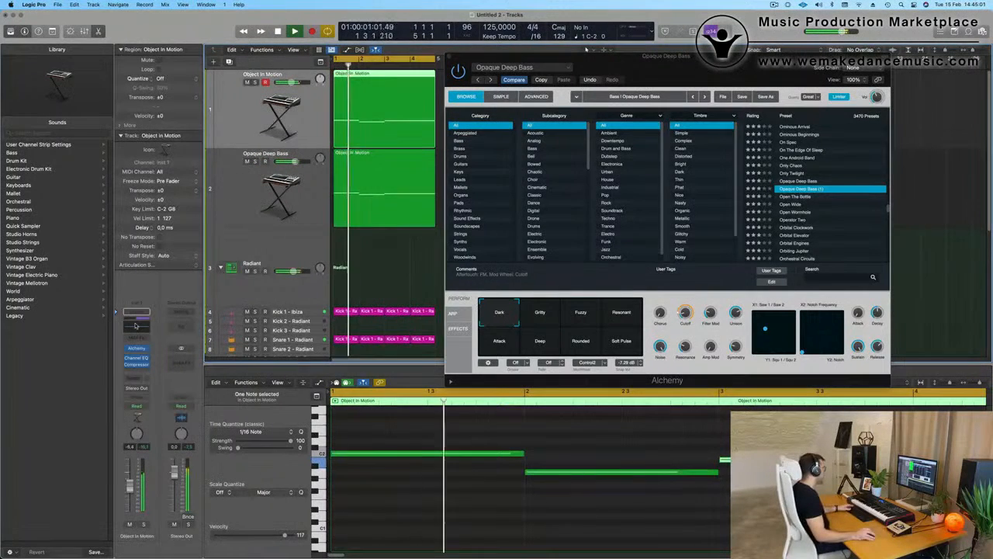
click(136, 357)
drag(353, 203, 475, 225)
drag(550, 254, 507, 248)
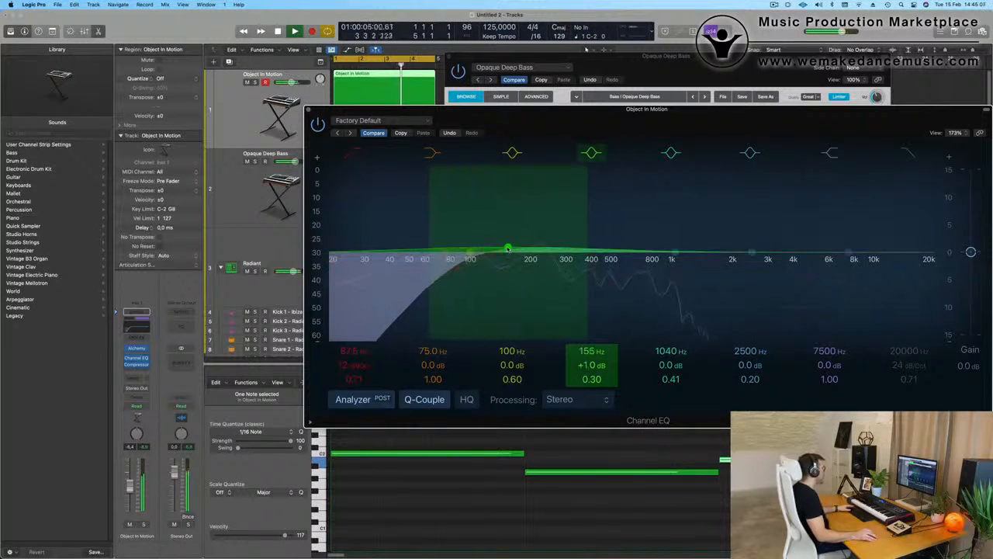
drag(359, 359, 359, 351)
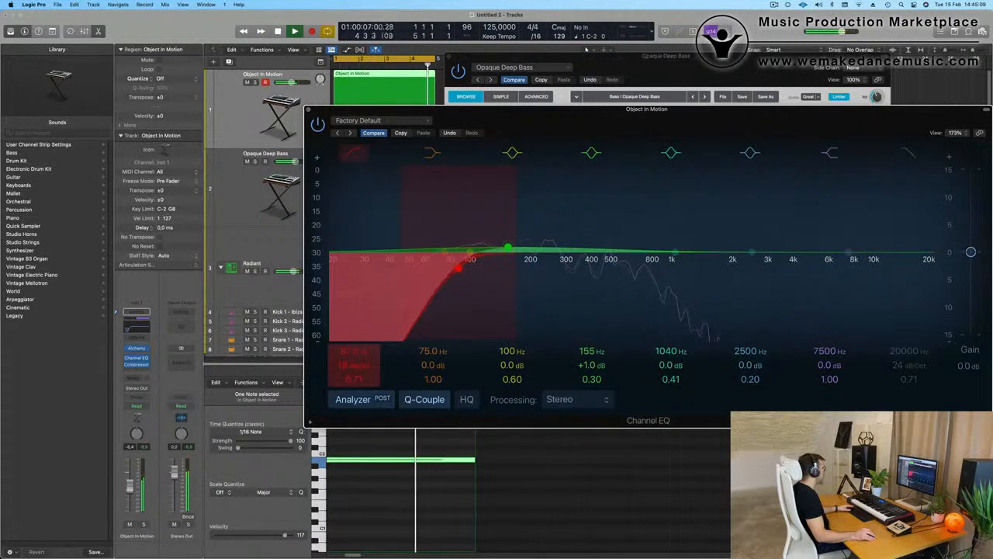
drag(348, 114, 285, 157)
click(250, 155)
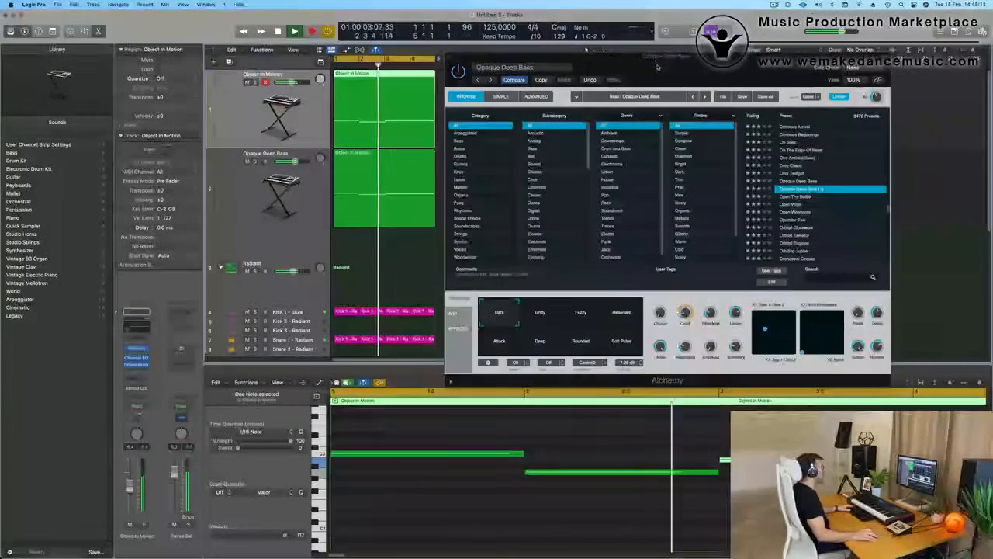
Step: Open Alchemy on the Object In Motion track, adjust its arpeggiator's Pattern setting during playback, and close the instrument
drag(664, 56, 700, 364)
key(space)
click(462, 181)
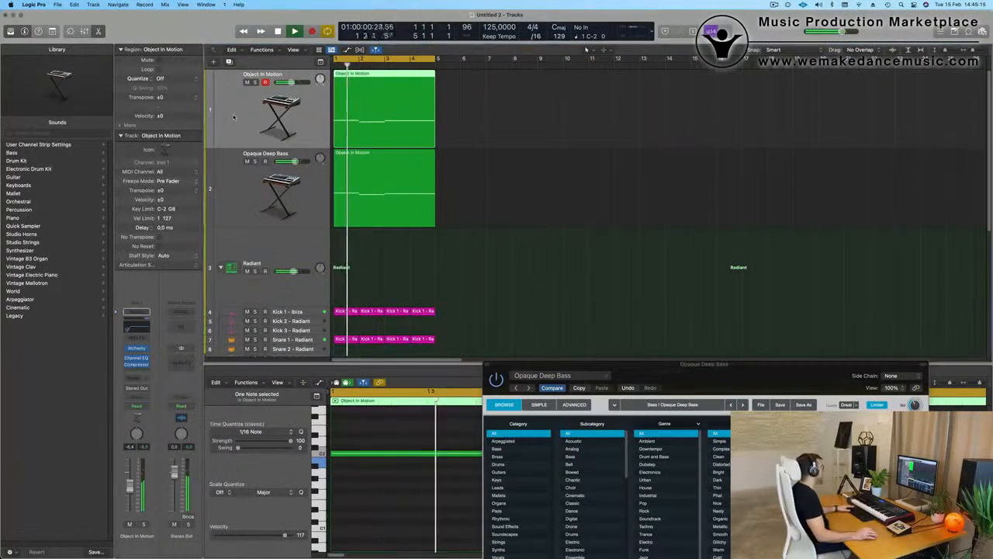
key(space)
key(space)
click(139, 349)
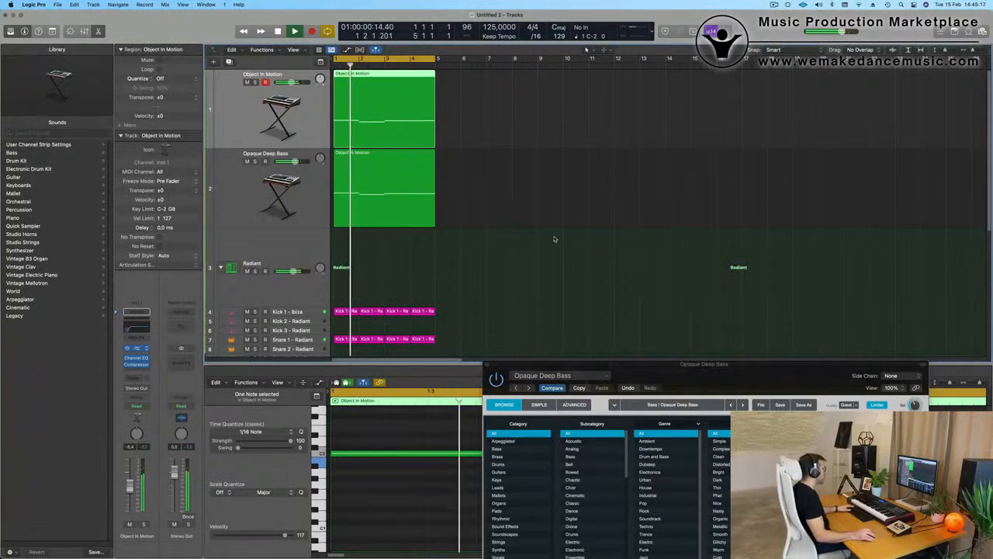
drag(778, 108, 587, 90)
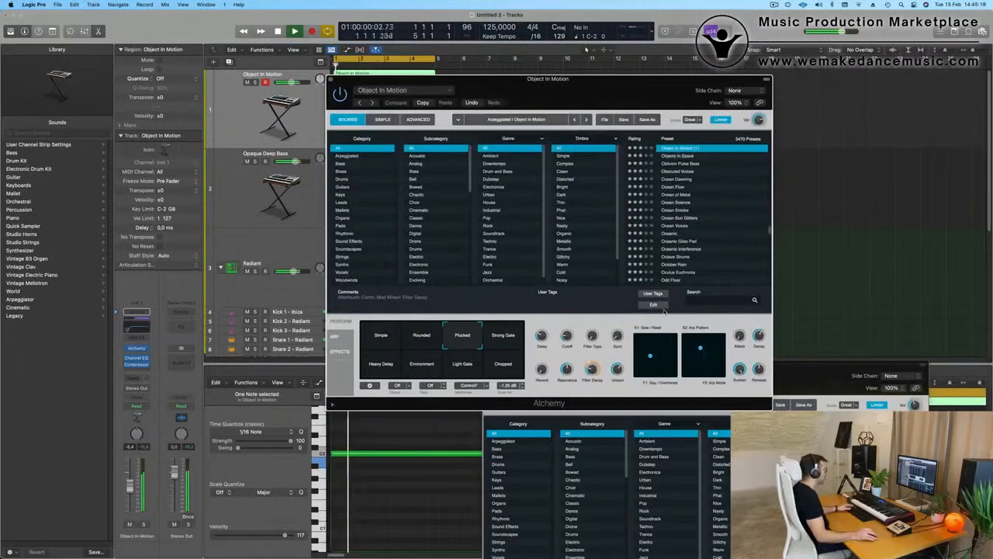
click(334, 336)
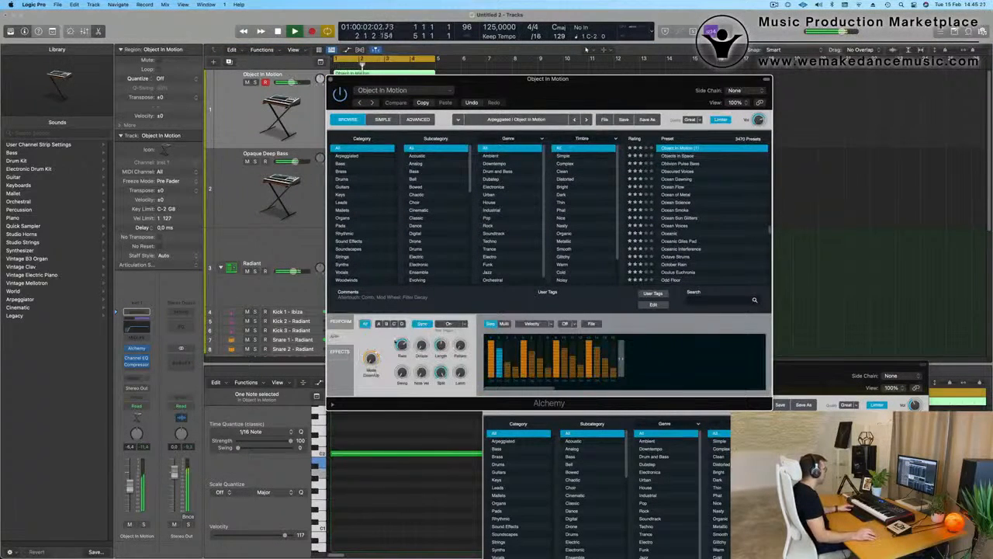
drag(464, 347, 465, 336)
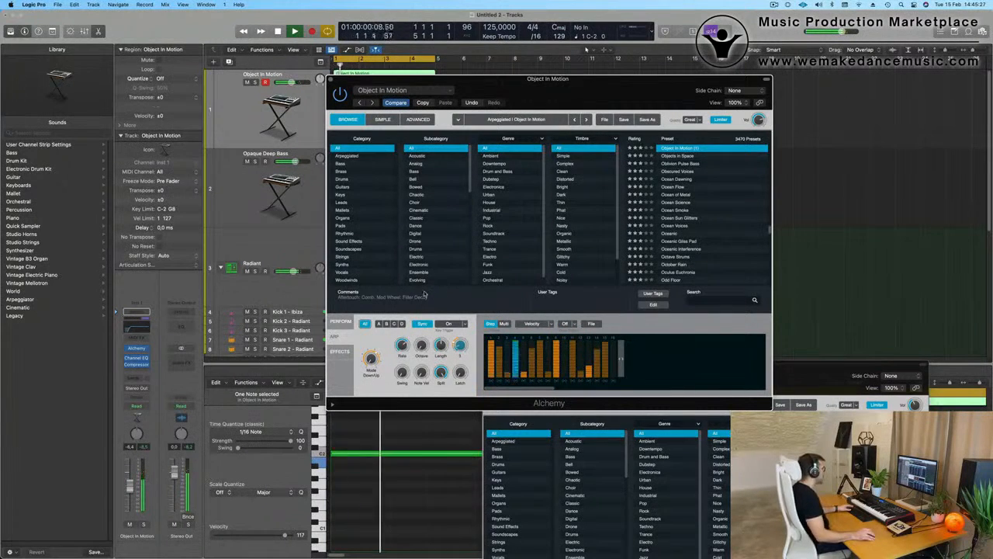
click(341, 321)
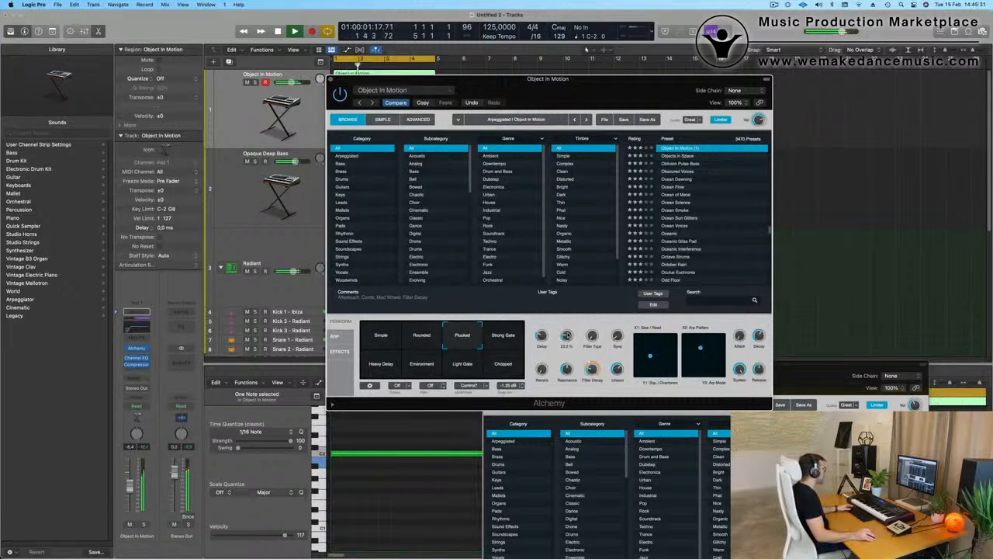
drag(350, 79, 444, 98)
click(427, 99)
Step: Reopen Alchemy on the Opaque Deep Bass track and review the Dark variation's performance controls during playback
click(221, 216)
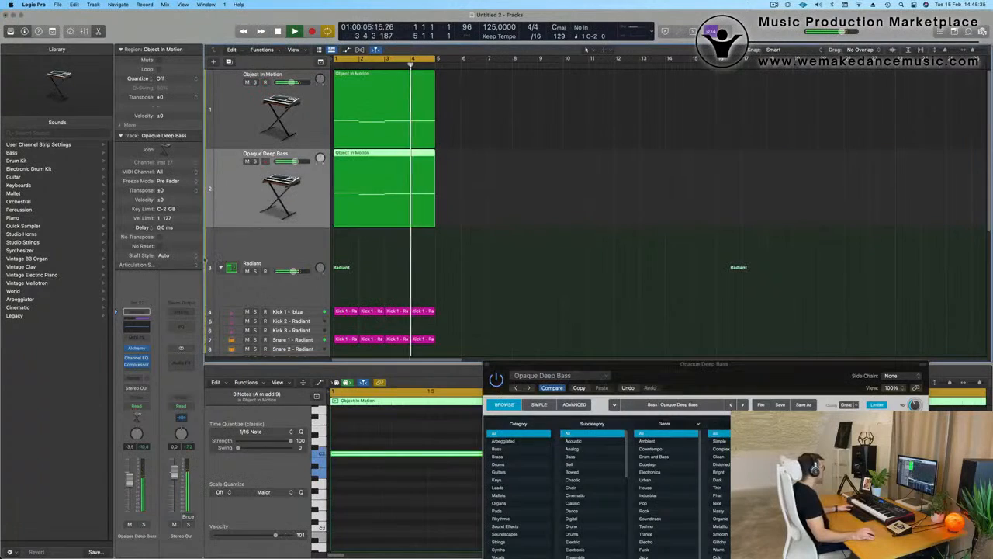
click(486, 364)
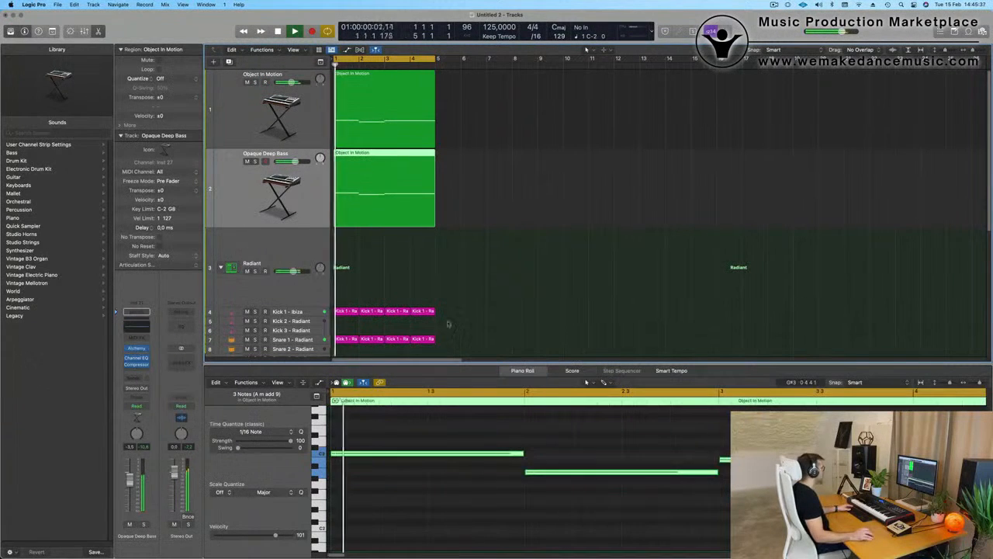
click(136, 348)
drag(712, 371, 629, 94)
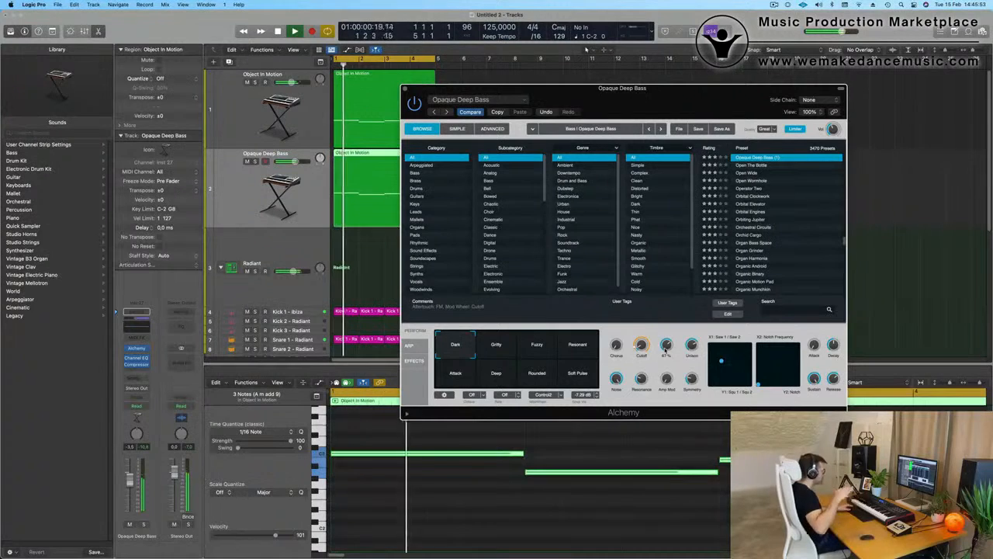
drag(664, 412, 645, 489)
click(386, 164)
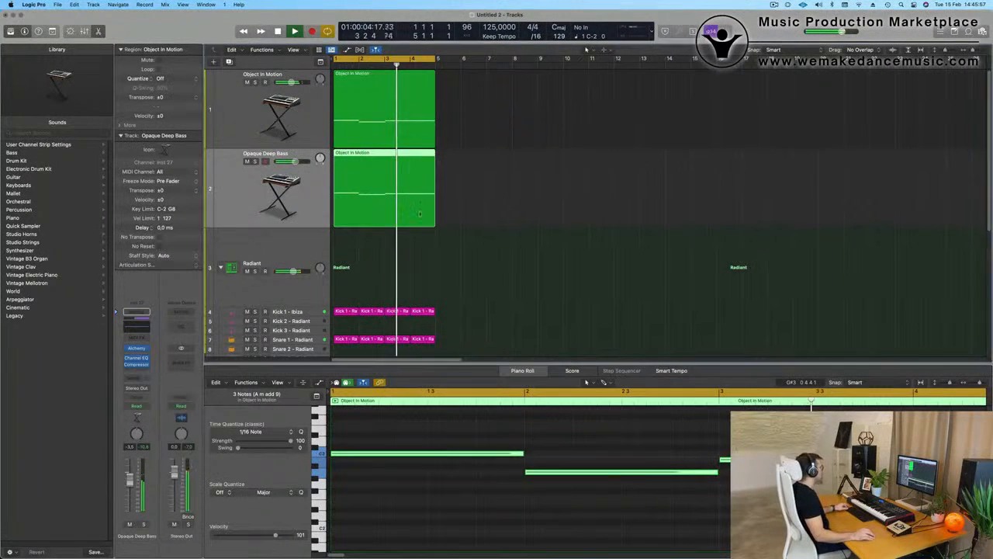
Step: Raise the Hi-Hat 1 track's Bus 2 delay send to about -7.6 dB
scroll(460, 222, up, 3)
scroll(480, 229, down, 4)
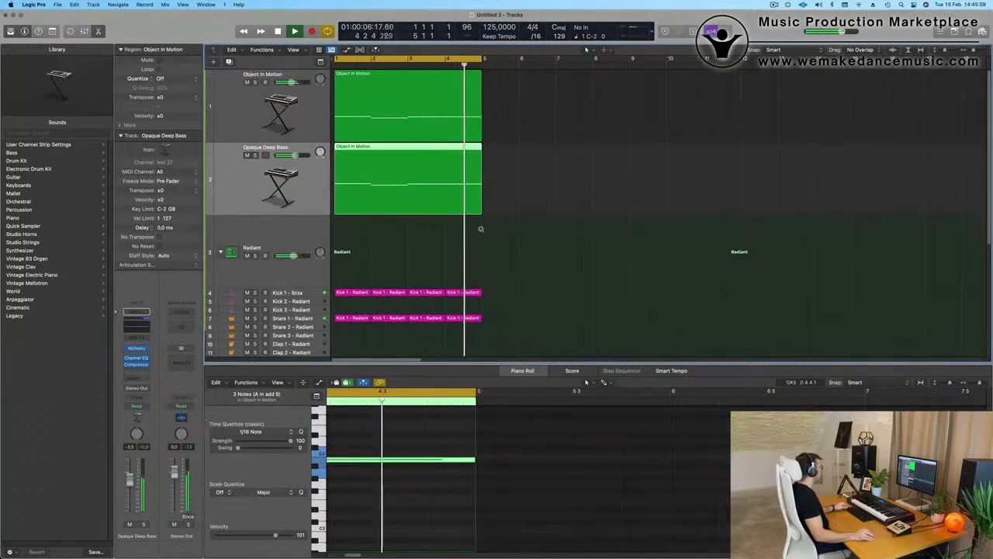
click(295, 280)
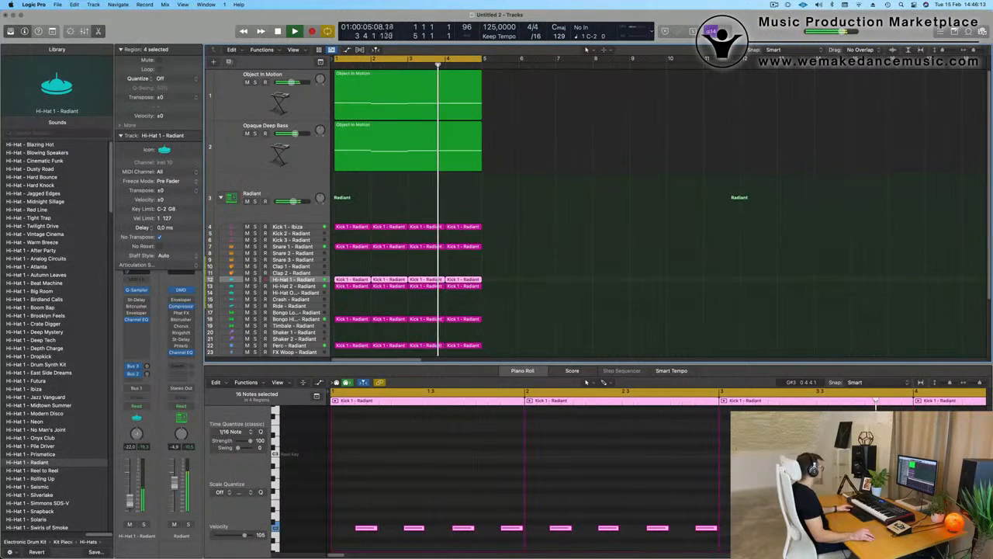
click(148, 367)
click(148, 374)
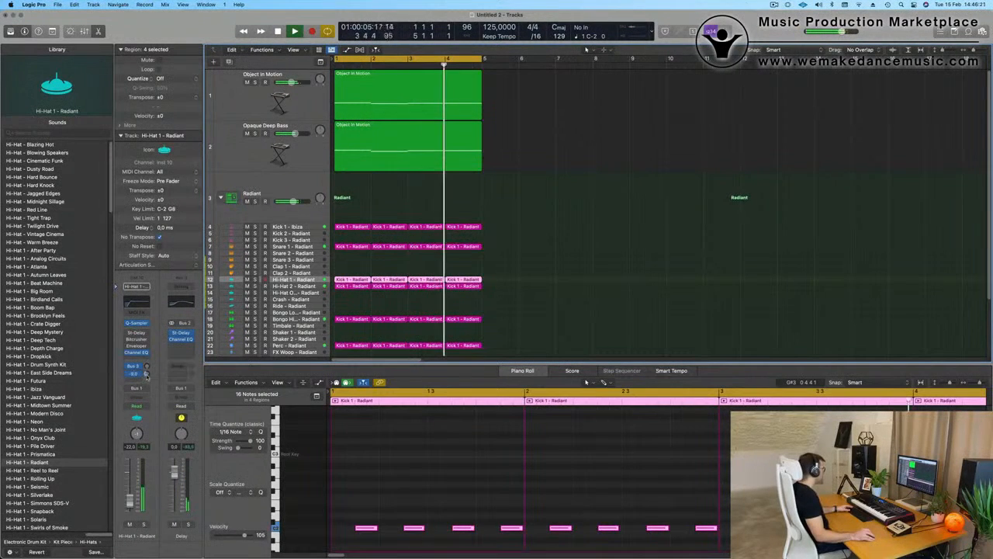
drag(146, 374, 147, 377)
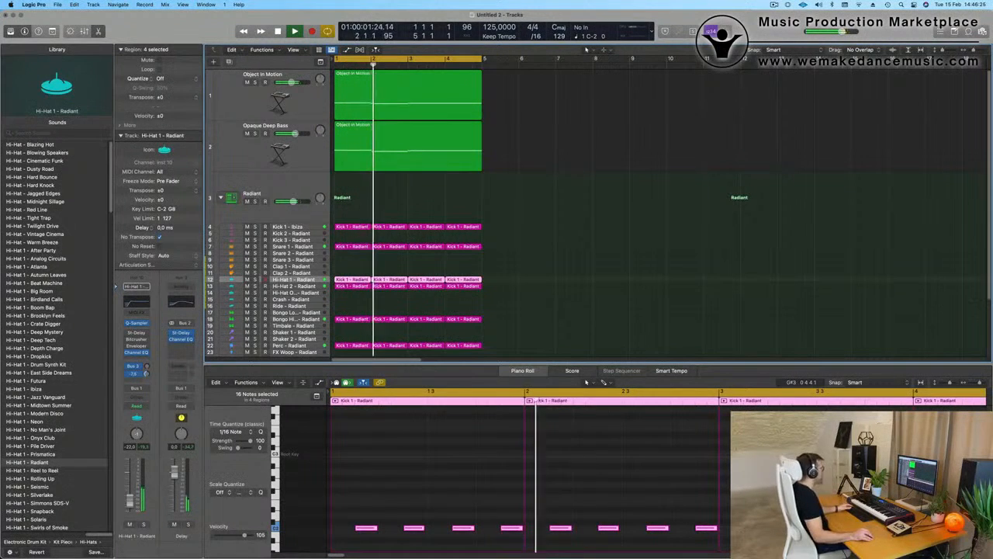
Step: Duplicate the Object In Motion track without its region and place the duplicate below Opaque Deep Bass
scroll(573, 220, down, 2)
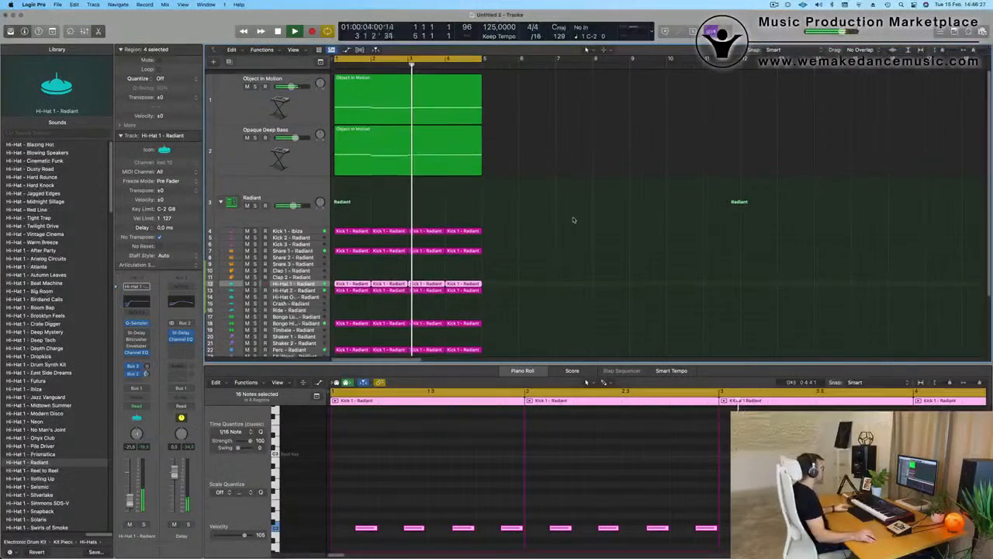
scroll(570, 221, down, 3)
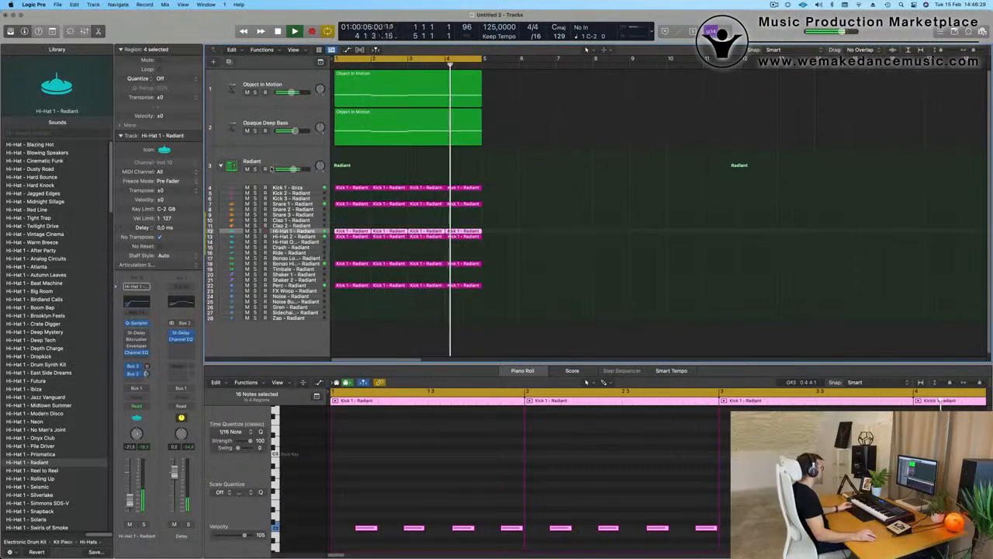
click(271, 87)
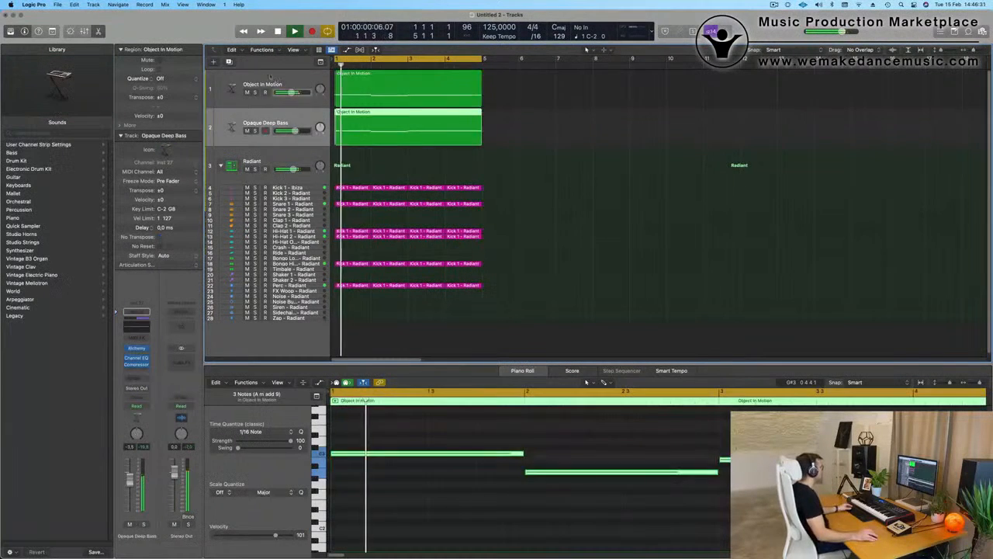
click(226, 63)
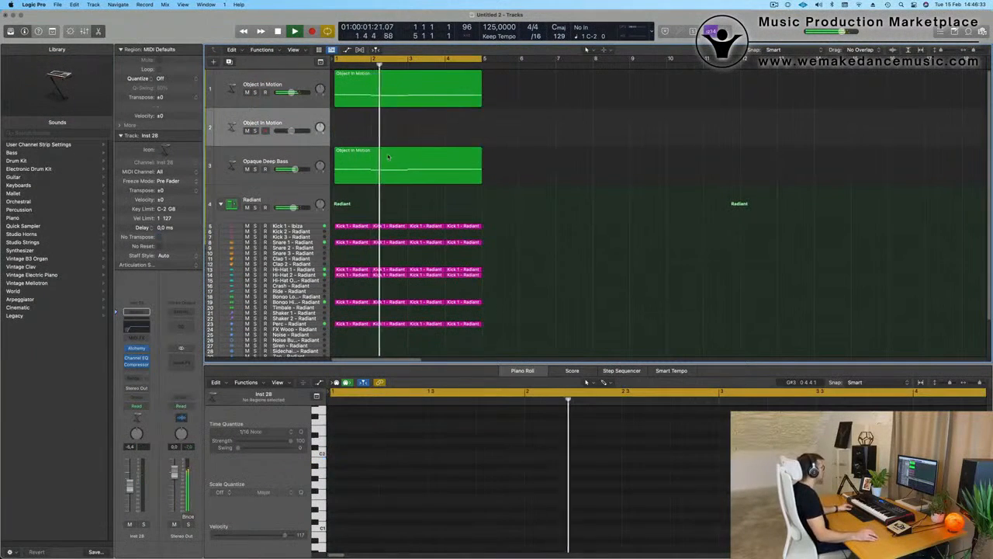
drag(311, 133, 311, 185)
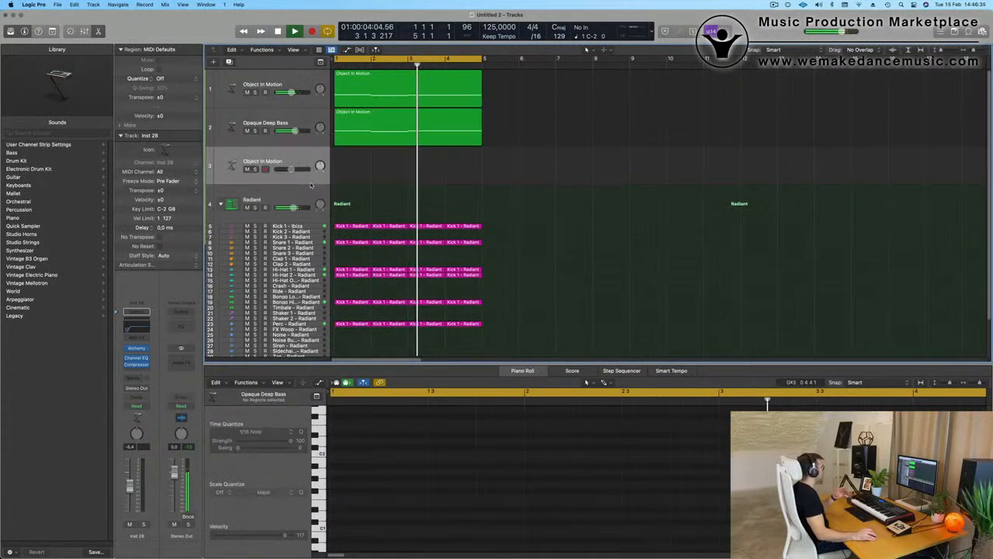
Step: Lower the Channel EQ's low cut frequency to 20 Hz on the duplicated Object In Motion track
click(133, 329)
drag(434, 254, 333, 253)
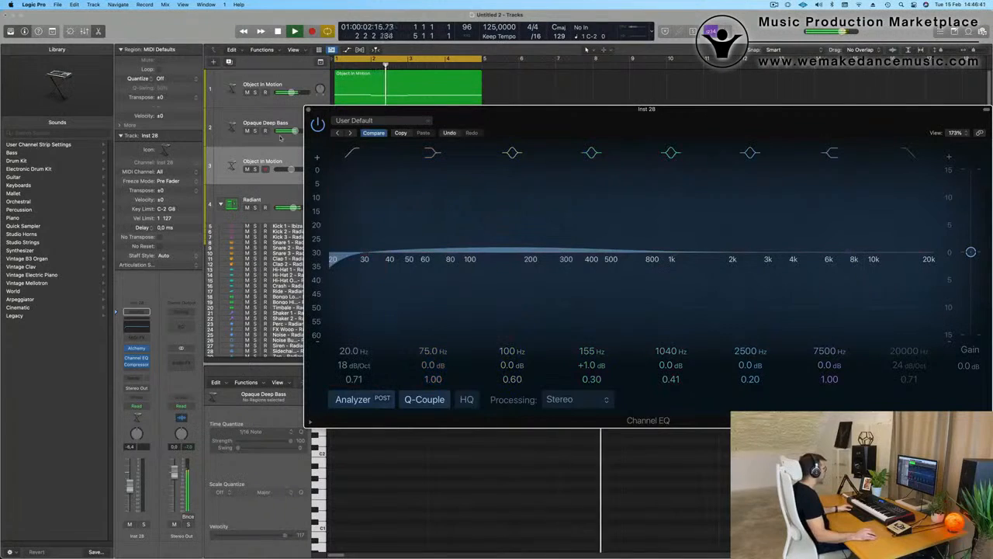
click(308, 109)
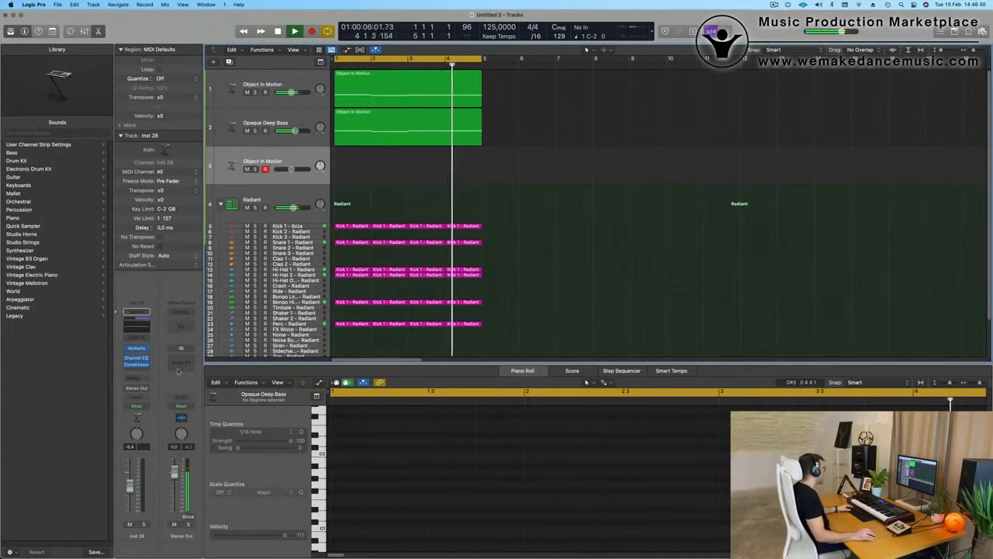
Step: Add a Bus 5 send to the duplicated track and insert the SilverVerb reverb on its aux channel
click(137, 378)
mouse_move(155, 390)
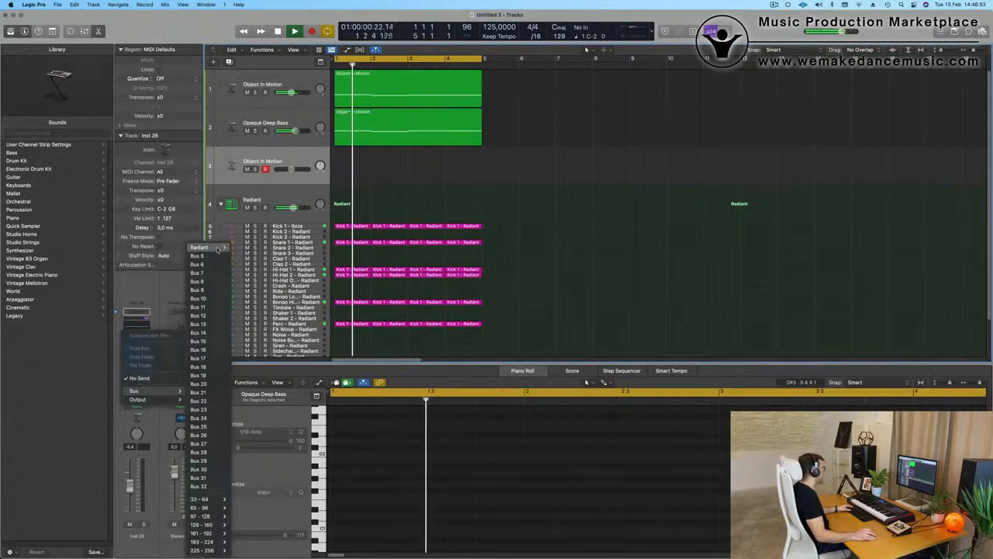
click(197, 255)
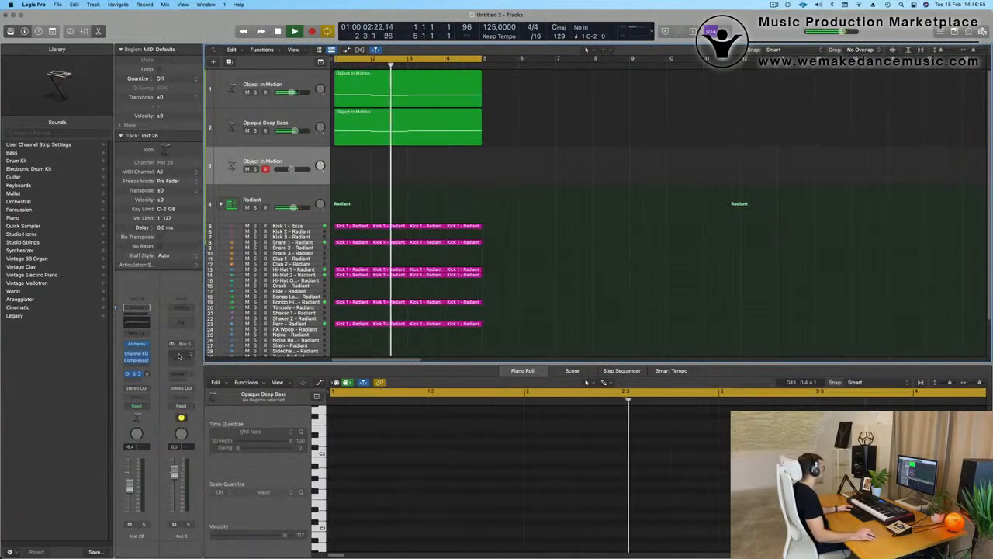
click(180, 353)
mouse_move(203, 512)
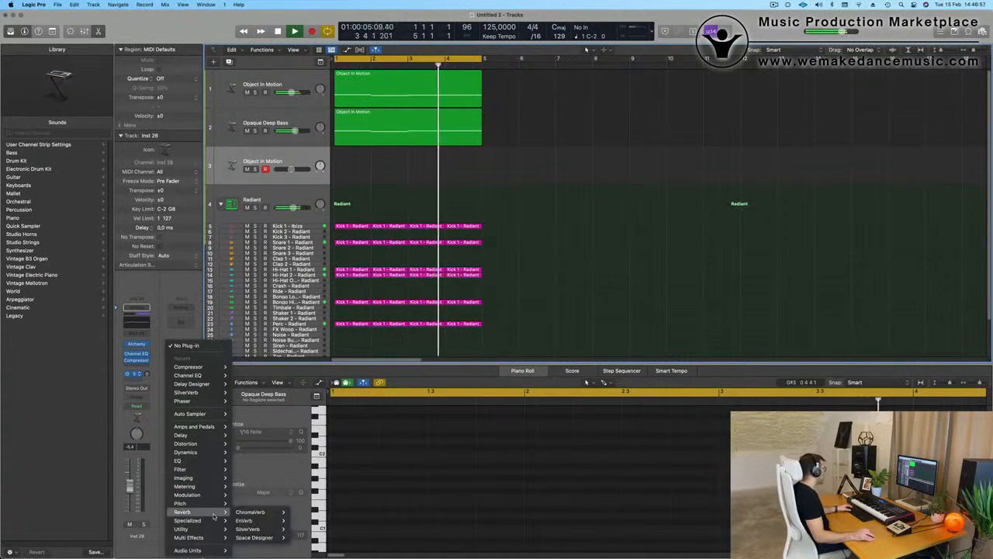
click(273, 528)
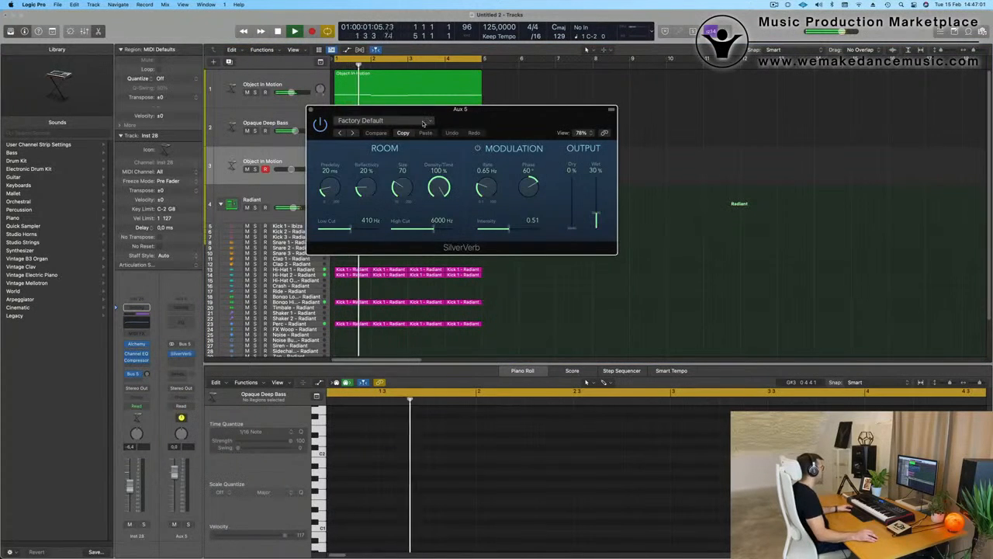
Step: Load a SilverVerb preset with size 162 and a 12000 Hz high cut on the Bus 5 aux
click(376, 120)
click(420, 281)
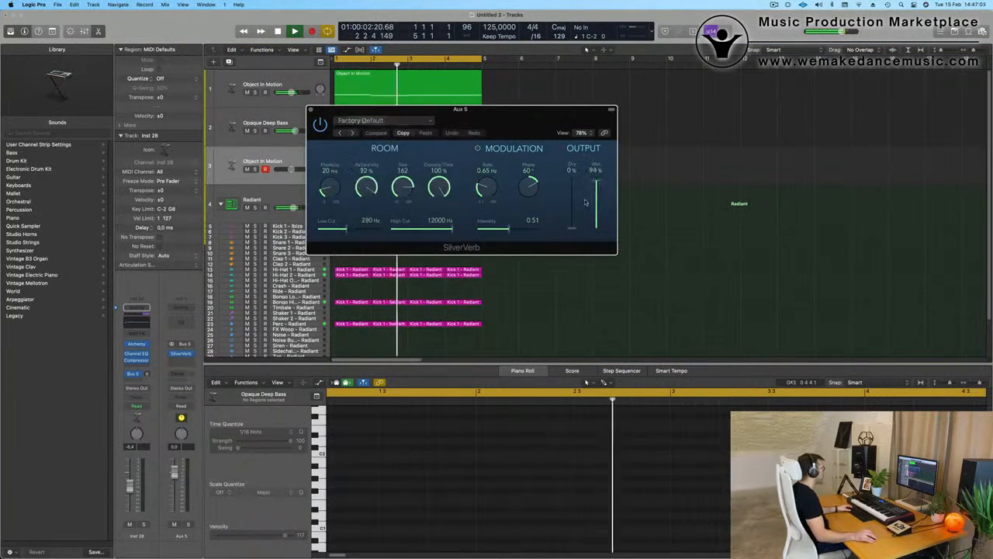
click(311, 110)
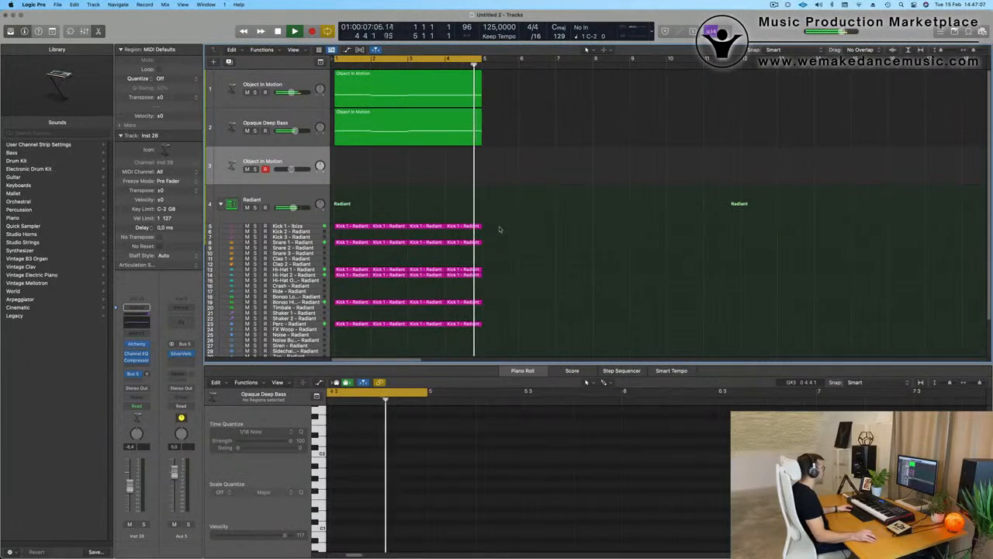
Step: Repeat all four-bar regions three times to fill 16 bars and extend the cycle range to bar 17
key(super+a)
key(super+r)
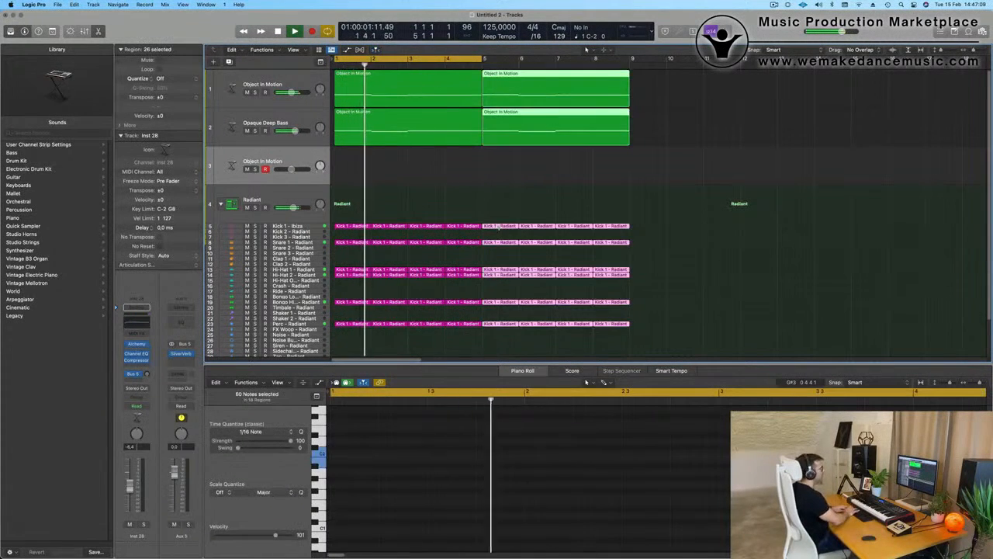
key(super+r)
key(super+r)
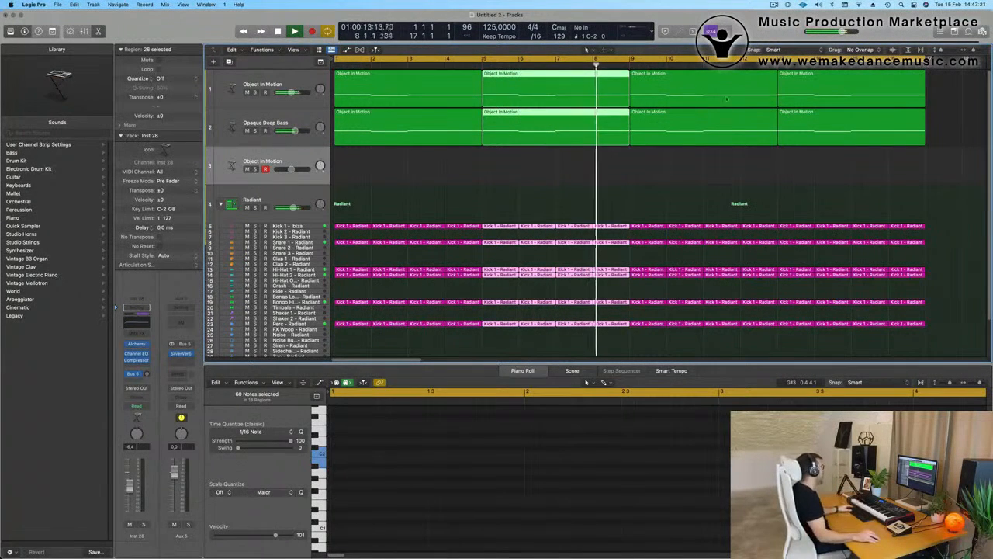
click(498, 172)
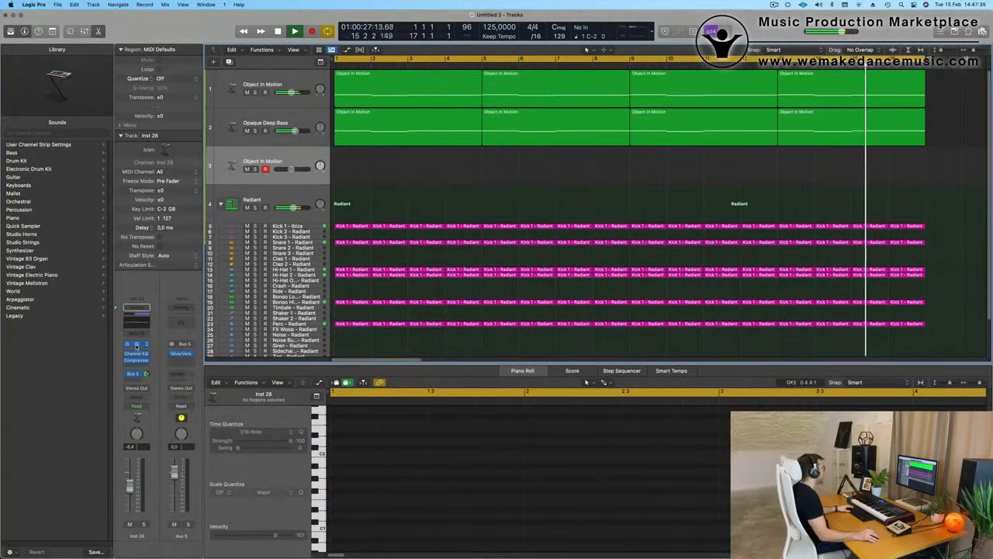
Step: Load the Weighted Pluck preset from Oblique Structures' Mallets category into the duplicated track's Alchemy
click(136, 344)
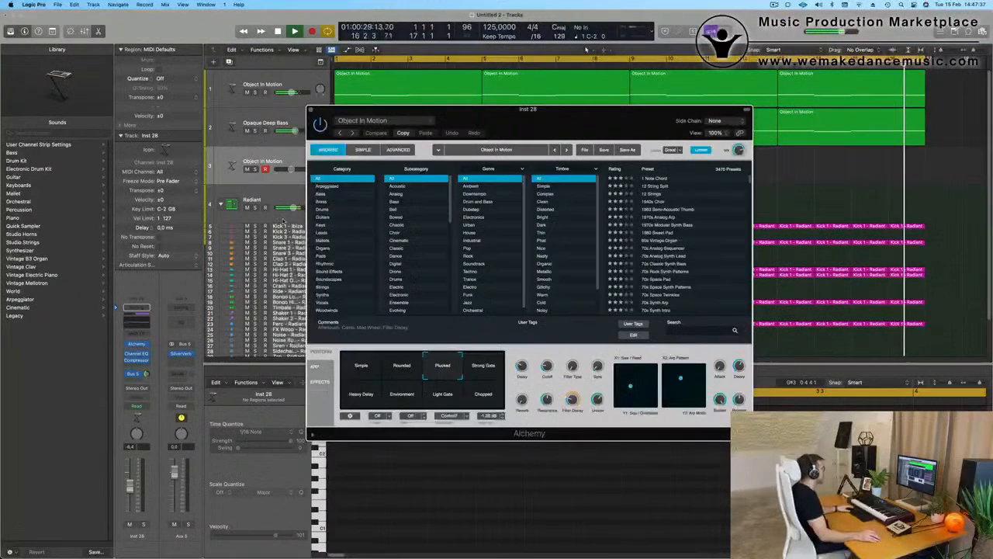
click(397, 123)
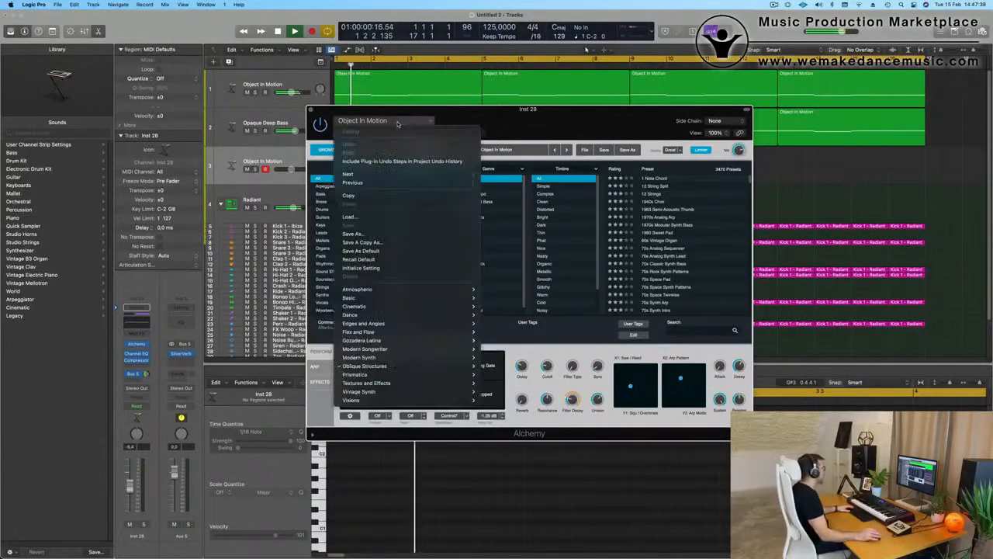
mouse_move(403, 365)
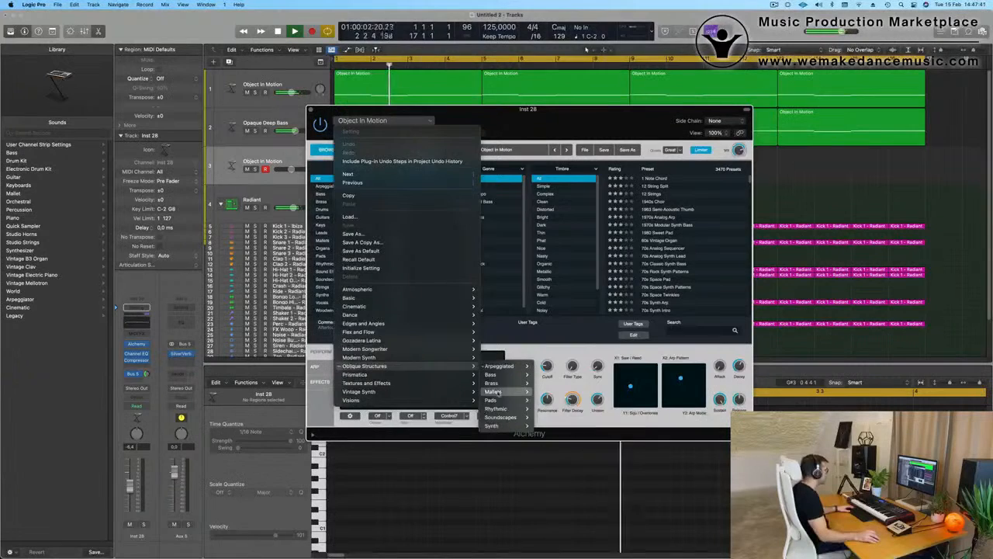
mouse_move(497, 392)
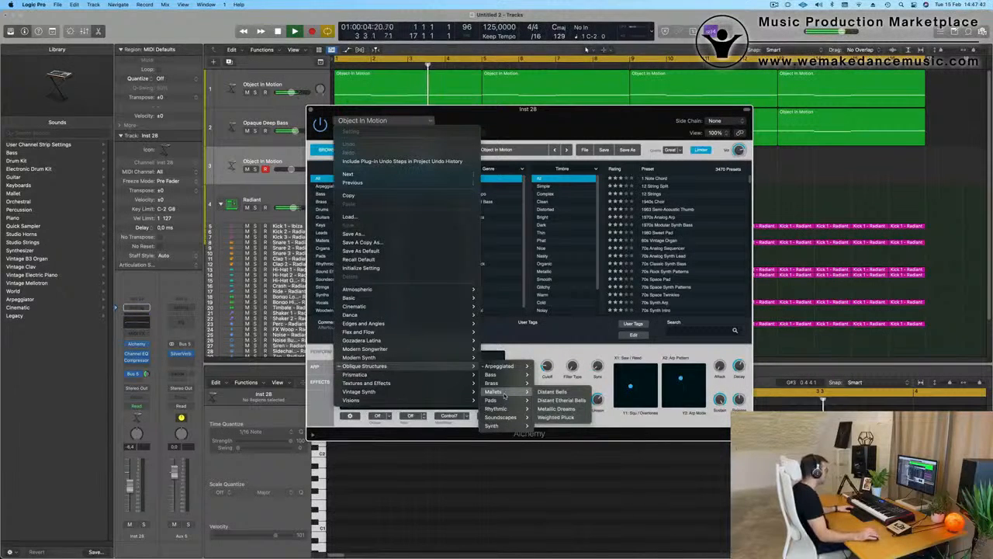
click(569, 417)
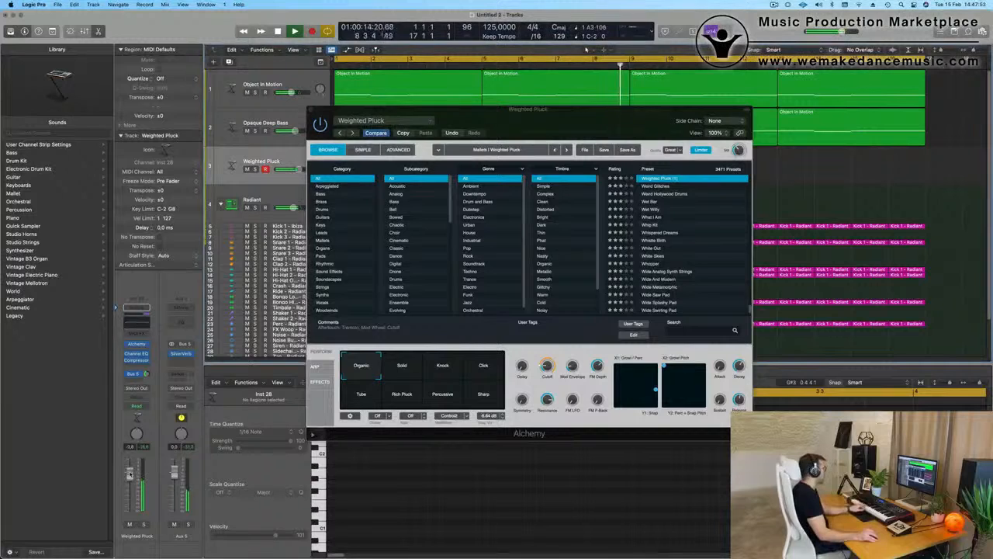
Step: Audition the Weighted Pluck variations Knock, Click, Solid, Tube, Rich Pluck, Percussive and Sharp
click(457, 369)
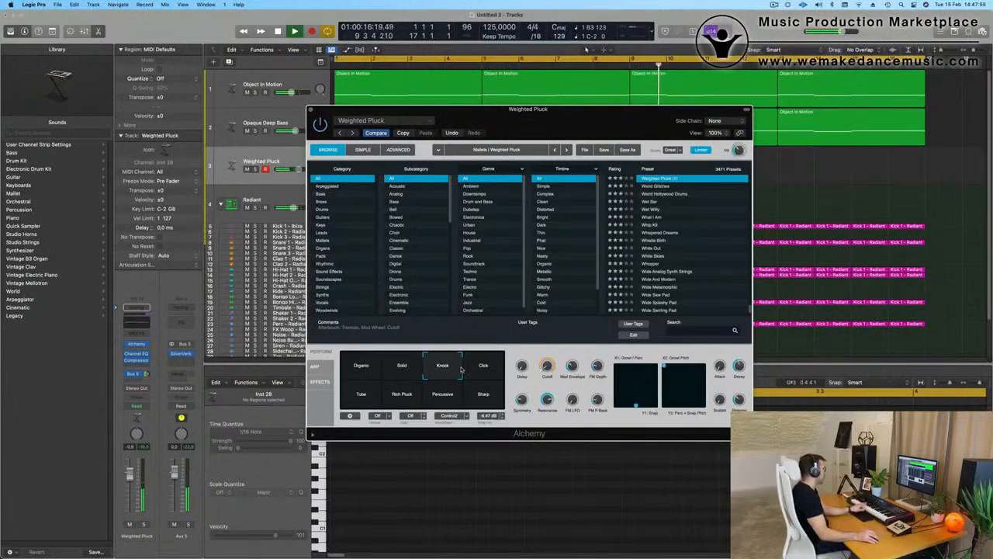
click(480, 371)
click(401, 370)
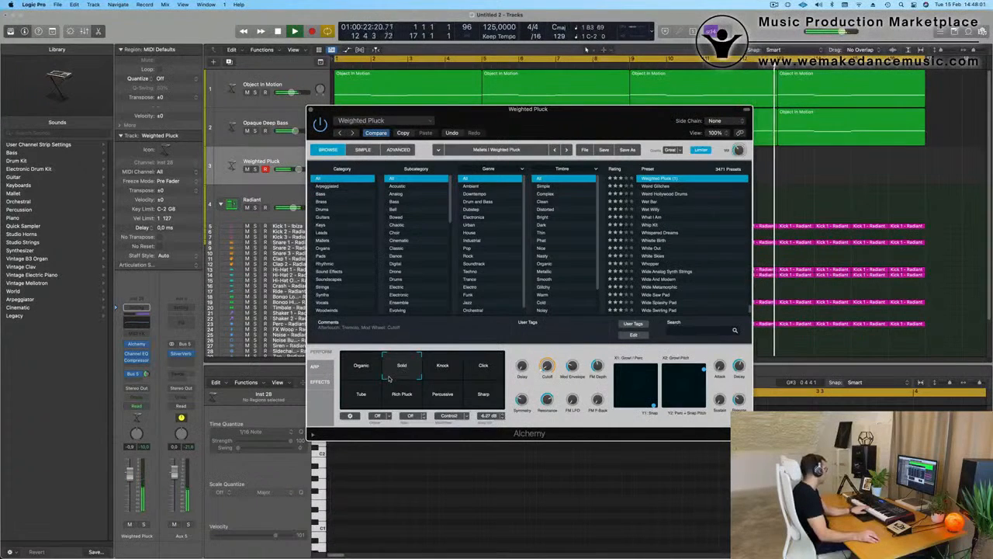
click(371, 393)
click(402, 396)
click(442, 394)
click(483, 394)
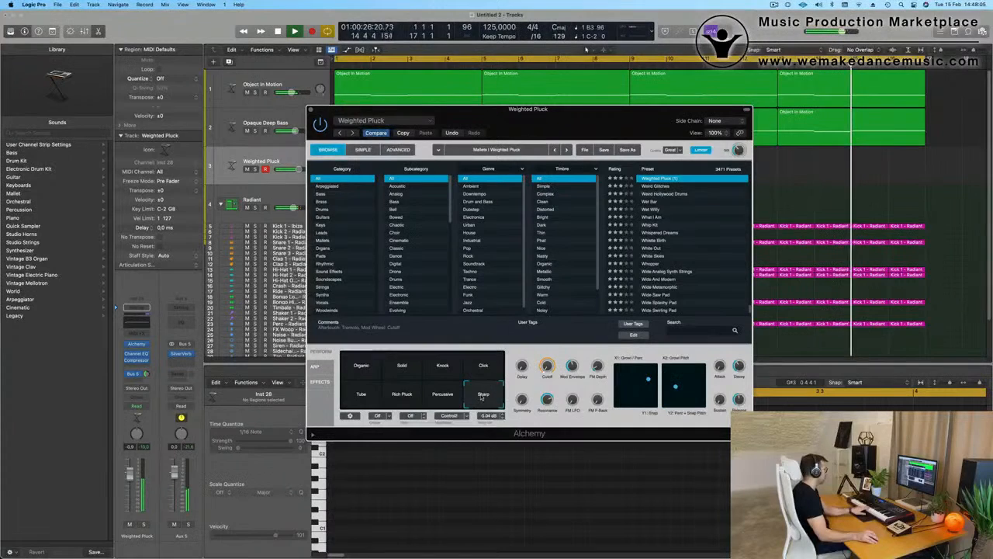
Step: Load the Distant Etherial Bells preset from Oblique Structures' Mallets category and select its Reversed variation
click(369, 121)
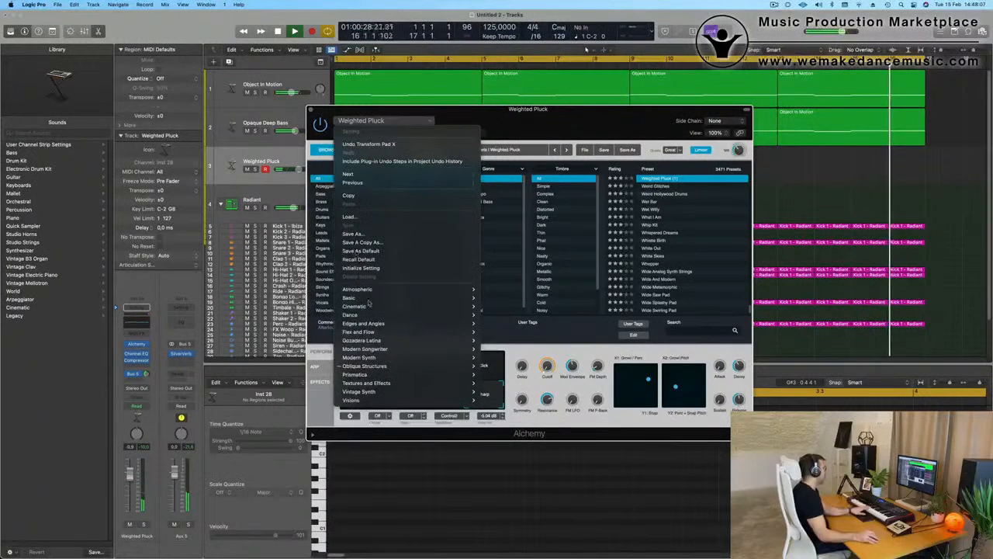
mouse_move(387, 365)
mouse_move(531, 393)
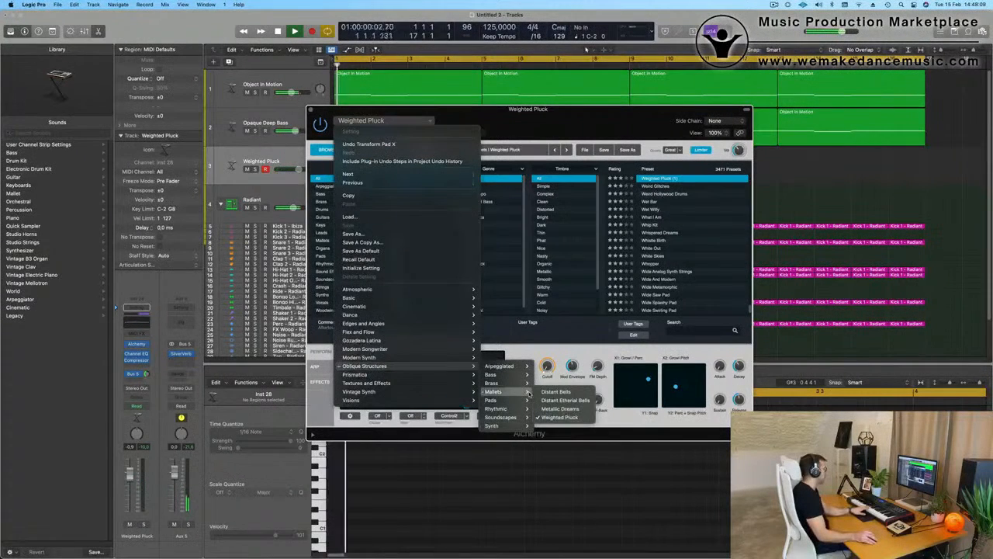
click(575, 401)
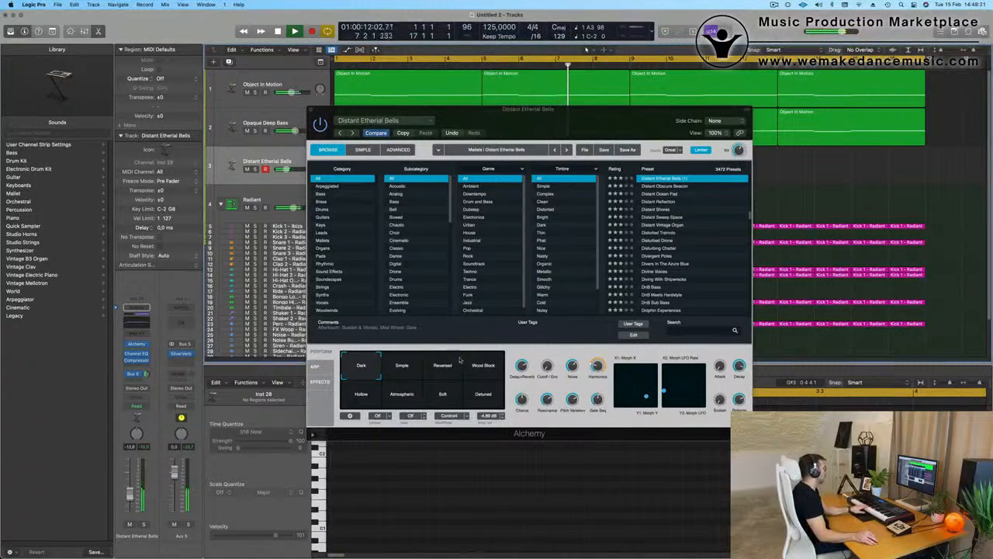
click(404, 366)
click(442, 368)
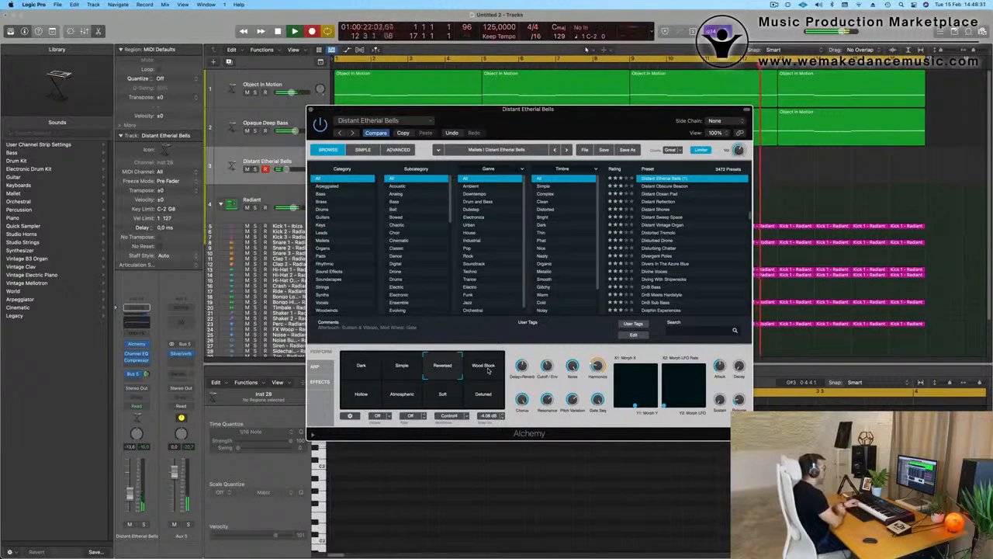
Step: Record a four-note bell part on the Distant Etherial Bells track and open its region in the Piano Roll
key(r)
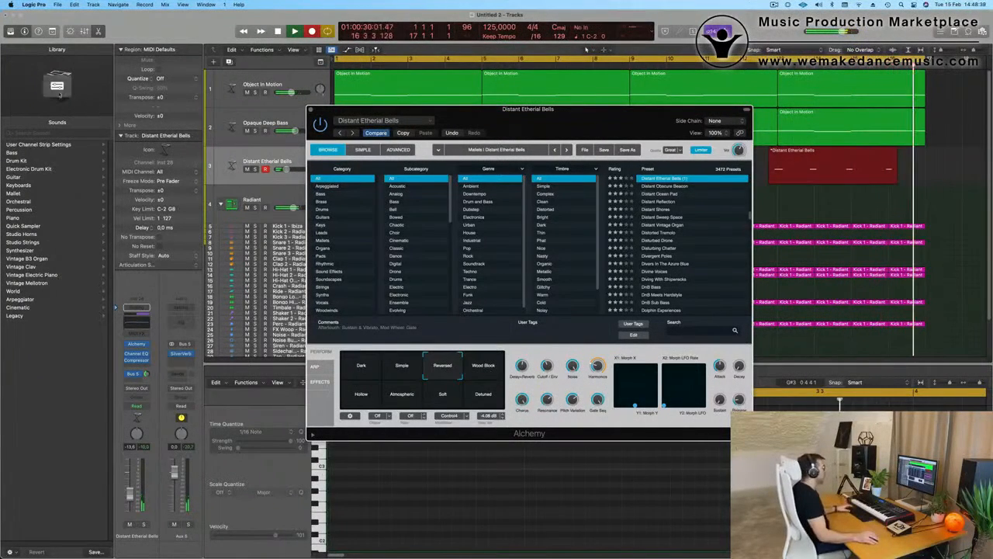
key(space)
drag(600, 117, 532, 405)
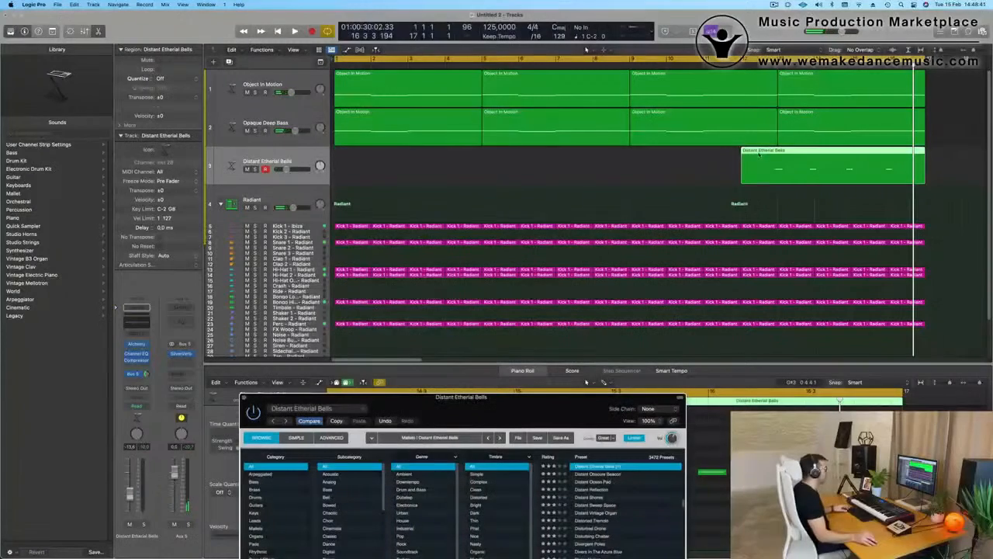
key(e)
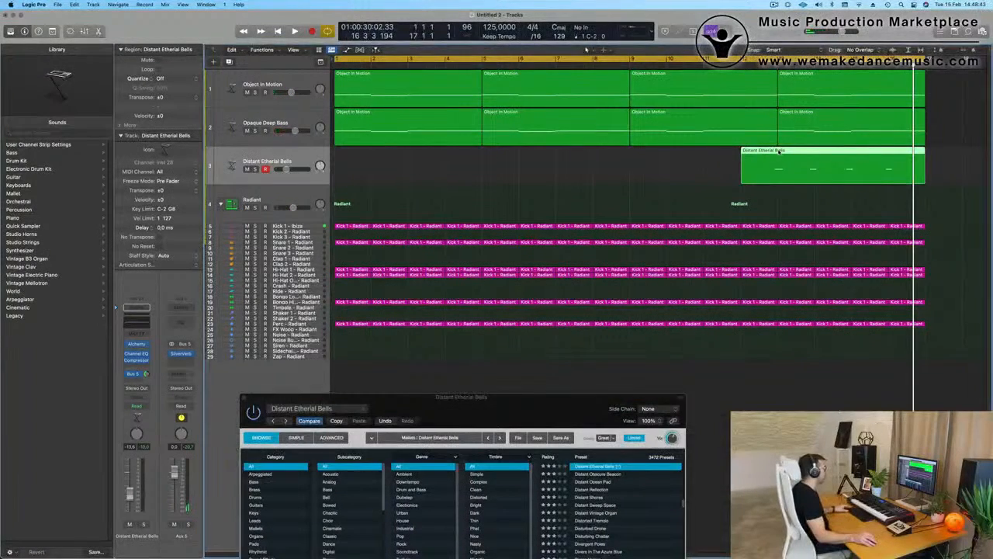
double_click(779, 151)
drag(532, 403, 729, 79)
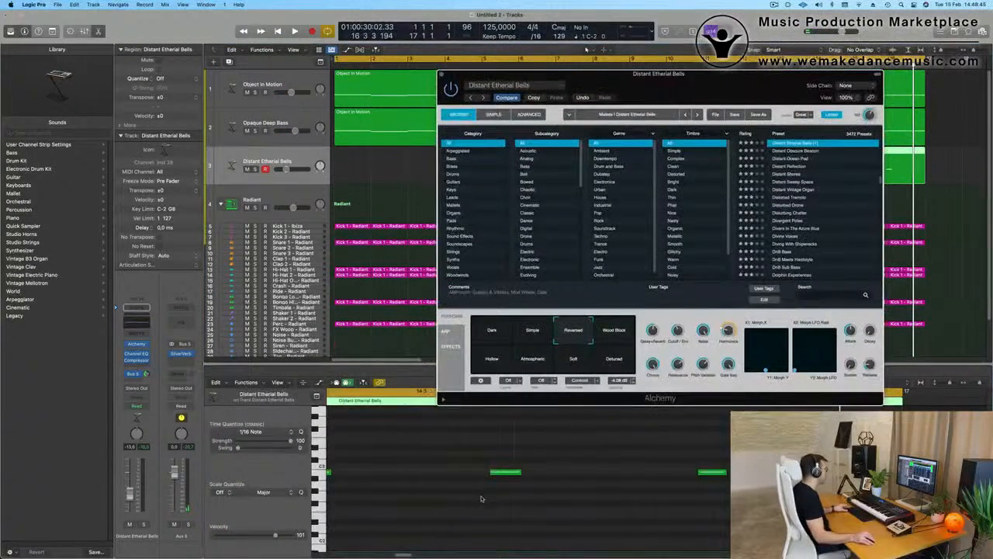
Step: Shift the recorded bell notes slightly later so they line up with the starts of bars 13 to 16
click(495, 507)
key(super+a)
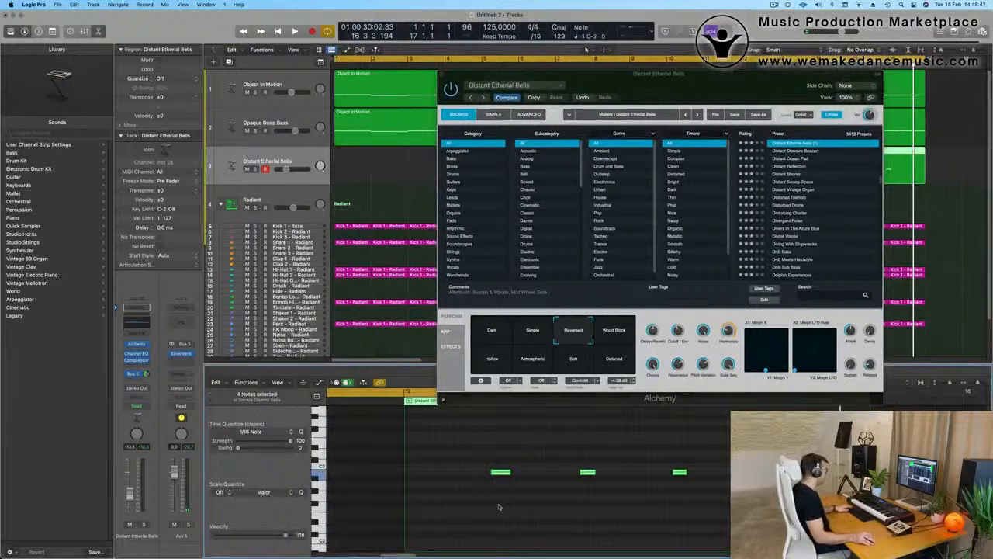
drag(498, 450, 776, 479)
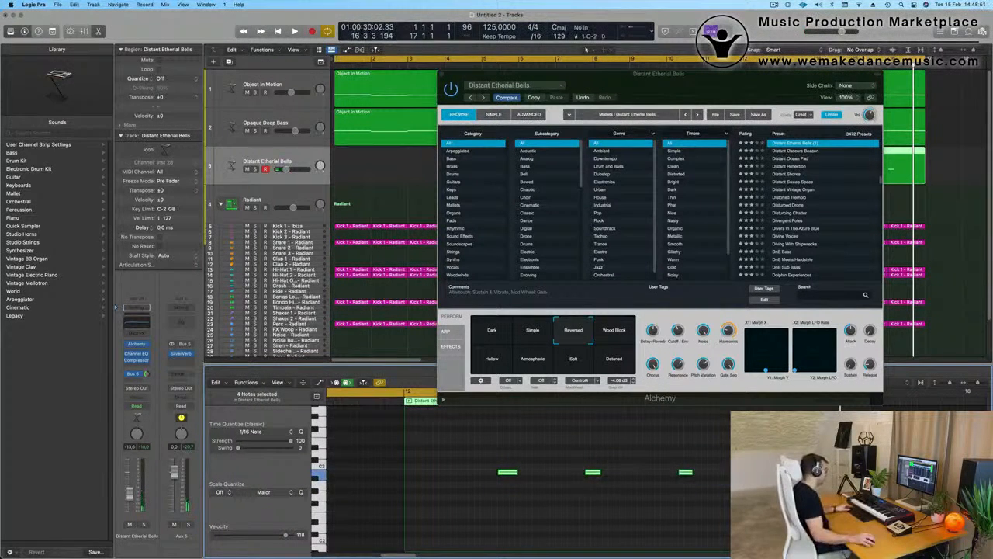
key(super+a)
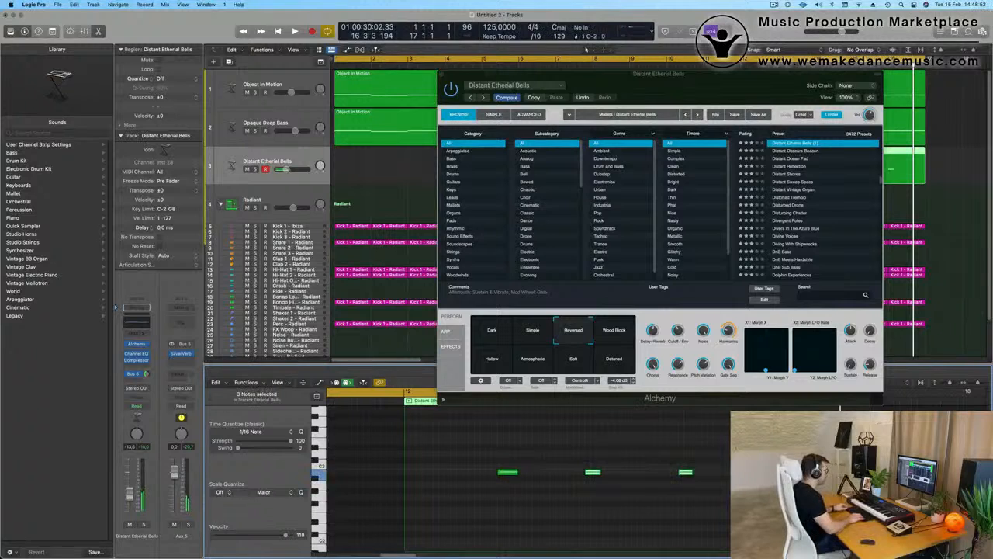
drag(588, 459, 745, 503)
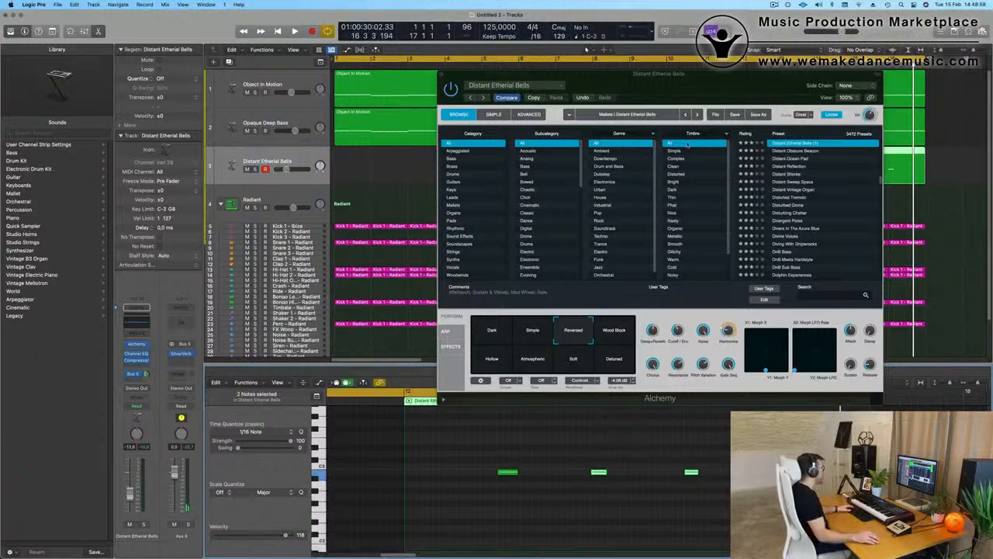
Step: Split the bells region at bar 13, delete its lead-in piece and move the remaining four-bar region to bar 1
drag(715, 80, 704, 310)
super+double_click(777, 159)
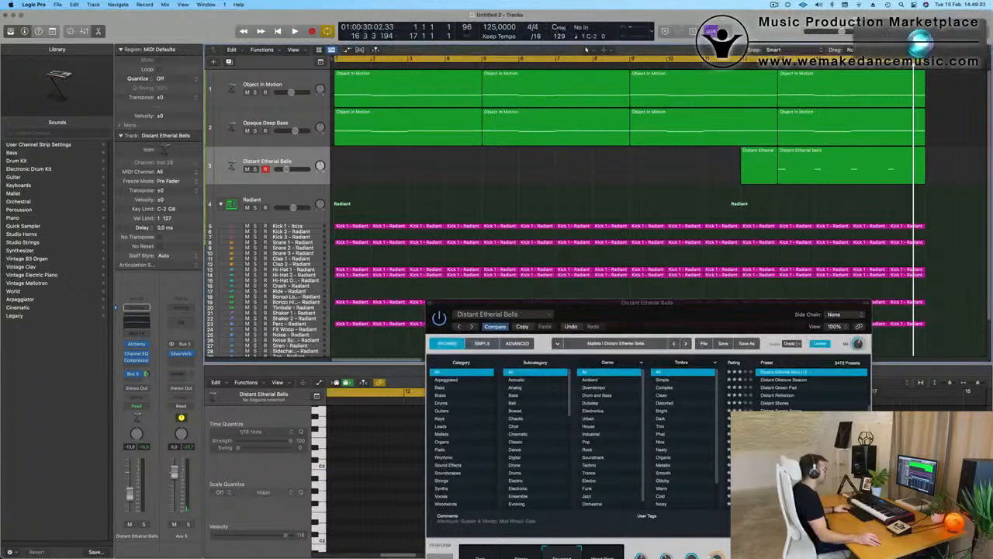
click(770, 161)
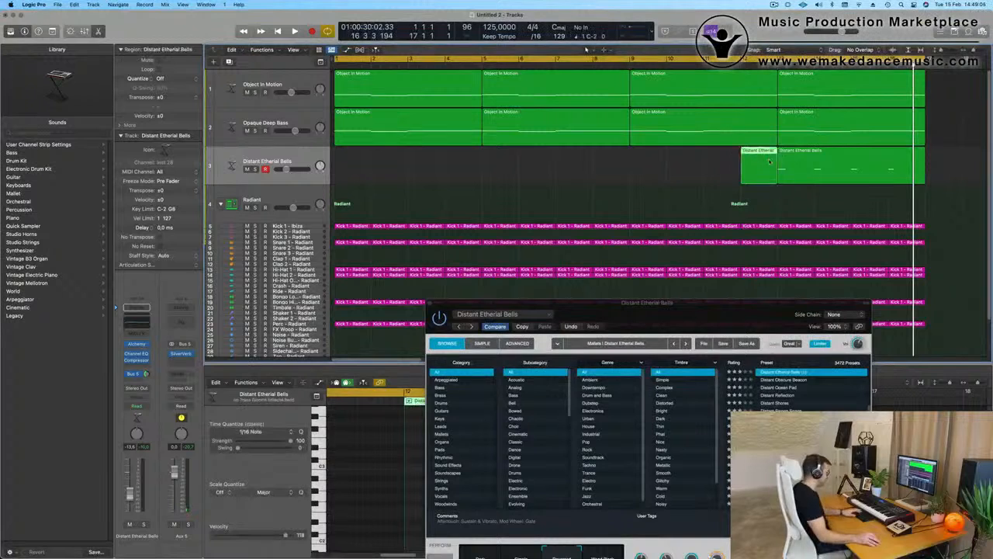
key(Delete)
drag(853, 165, 410, 174)
Step: Play the arrangement from the start and lower the bells track's volume to about -21.5 dB
key(space)
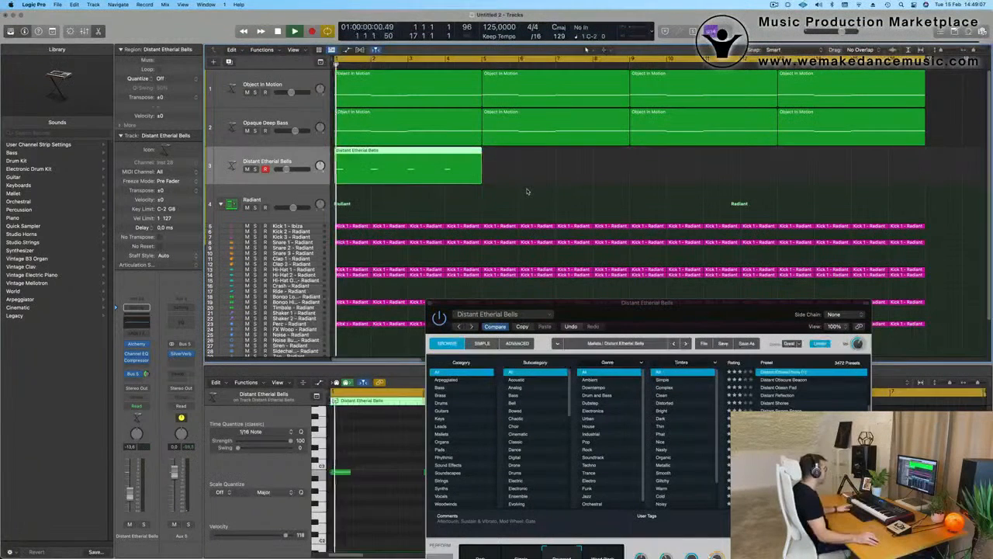
key(space)
key(space)
key(space)
drag(286, 169, 280, 169)
key(Return)
Step: Repeat the four-bar bells region three times to fill 16 bars and play the arrangement from the start
drag(574, 303, 447, 444)
drag(482, 173, 532, 172)
click(388, 170)
key(super+r)
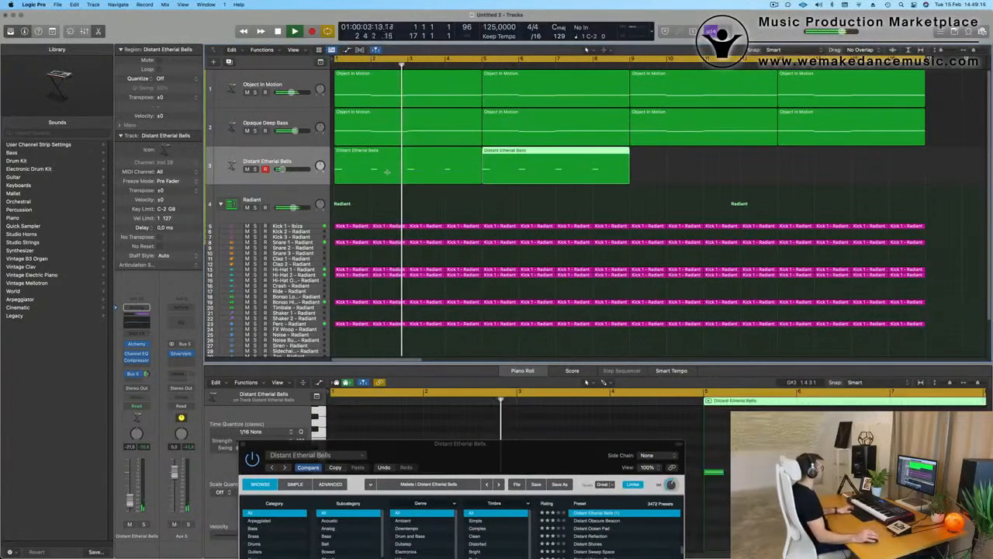
key(super+r)
key(super+r)
key(super+Left)
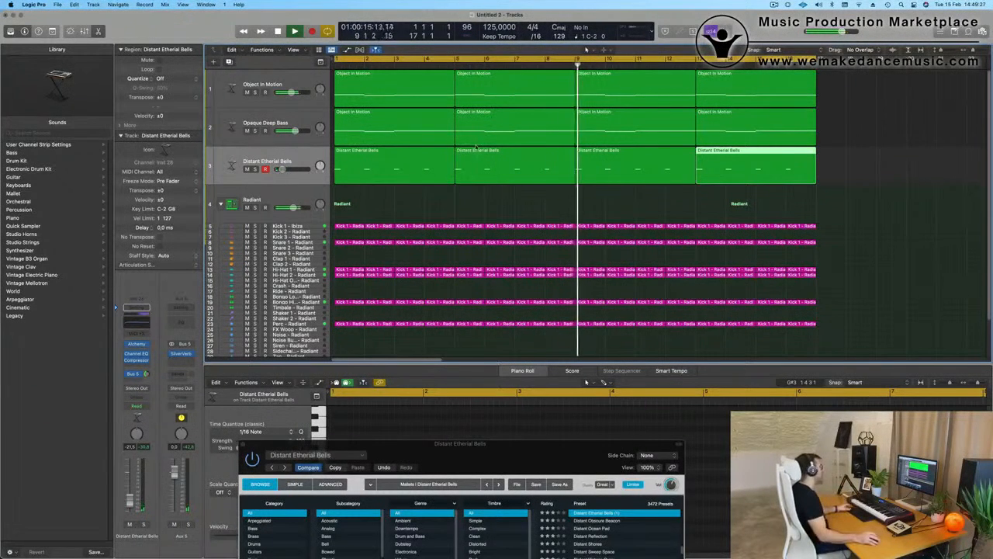
key(Return)
Step: Try the Wood Block variation on the bells during playback, comparing it with Reversed, and return to Reversed
click(268, 161)
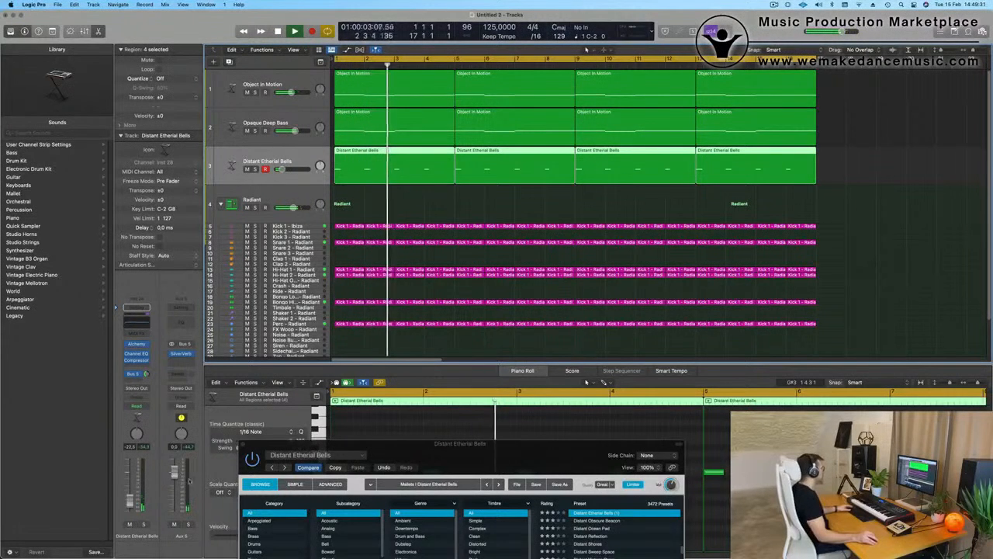
drag(426, 447, 407, 205)
key(Return)
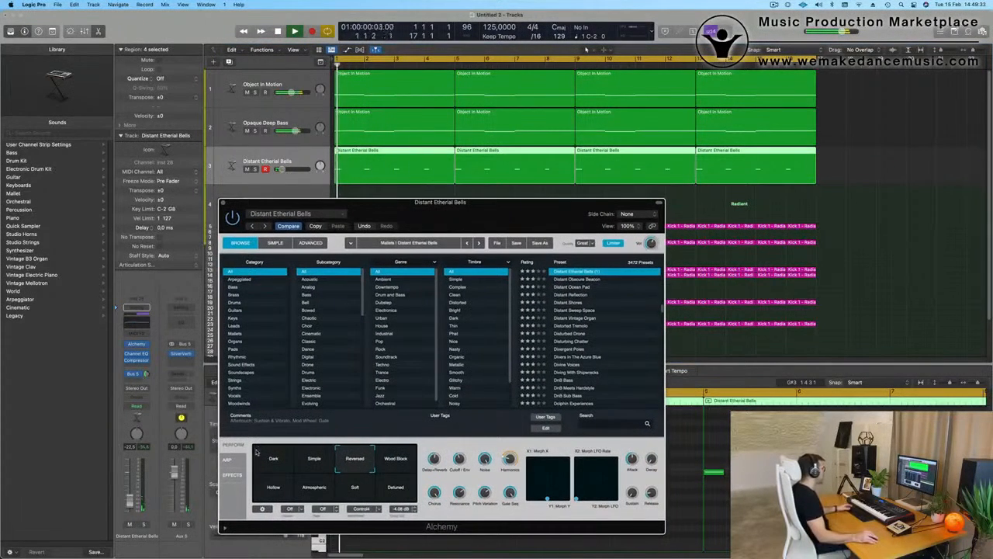
click(401, 466)
key(Return)
click(360, 464)
key(Return)
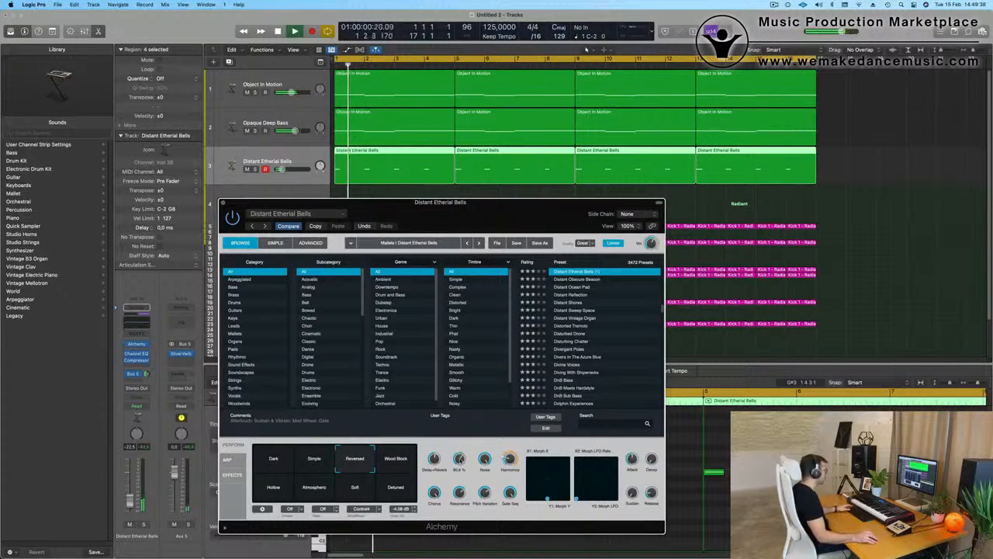
Step: Lower the bells track's volume to about -26 dB while replaying from the start, and close its Alchemy window
drag(514, 218, 614, 284)
key(Return)
drag(131, 507, 130, 509)
key(Return)
drag(561, 268, 561, 250)
key(Return)
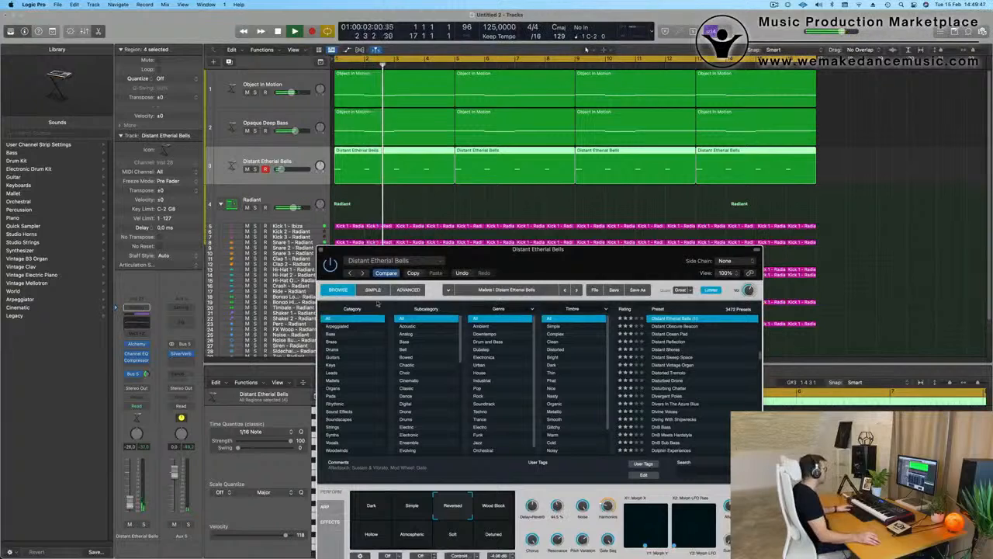
click(320, 250)
key(Return)
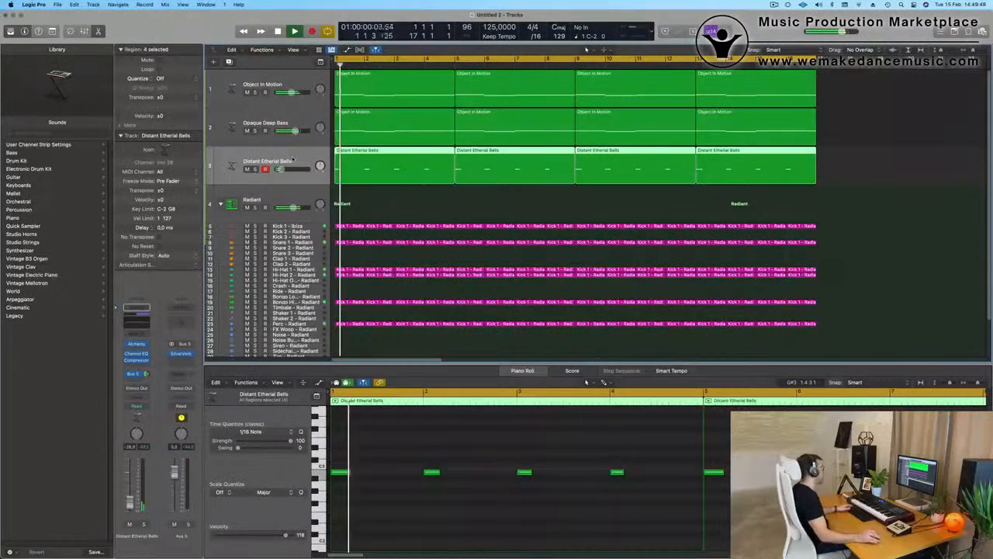
Step: Duplicate the bells track and load the Atlantean Bells preset from the Mallets category into the copy's Alchemy
click(229, 62)
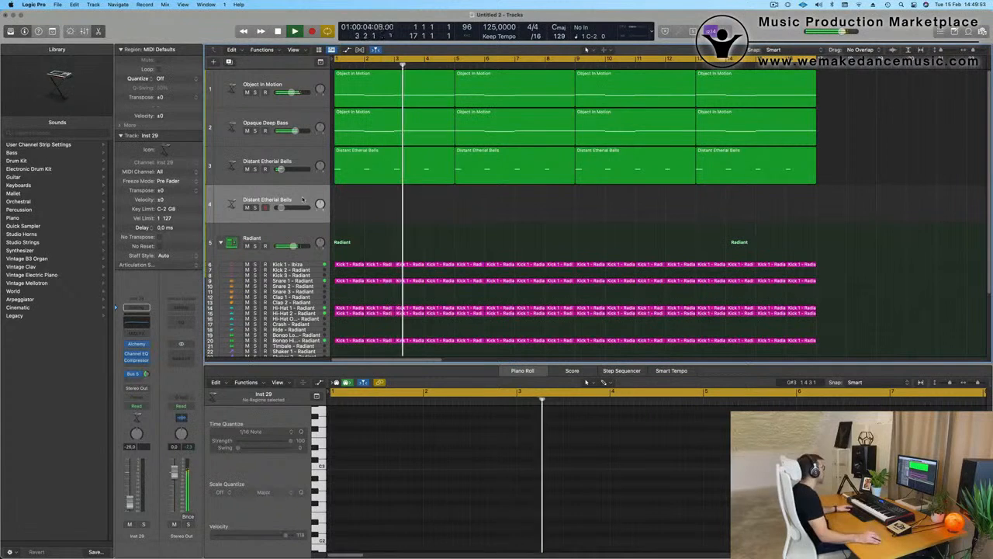
click(136, 344)
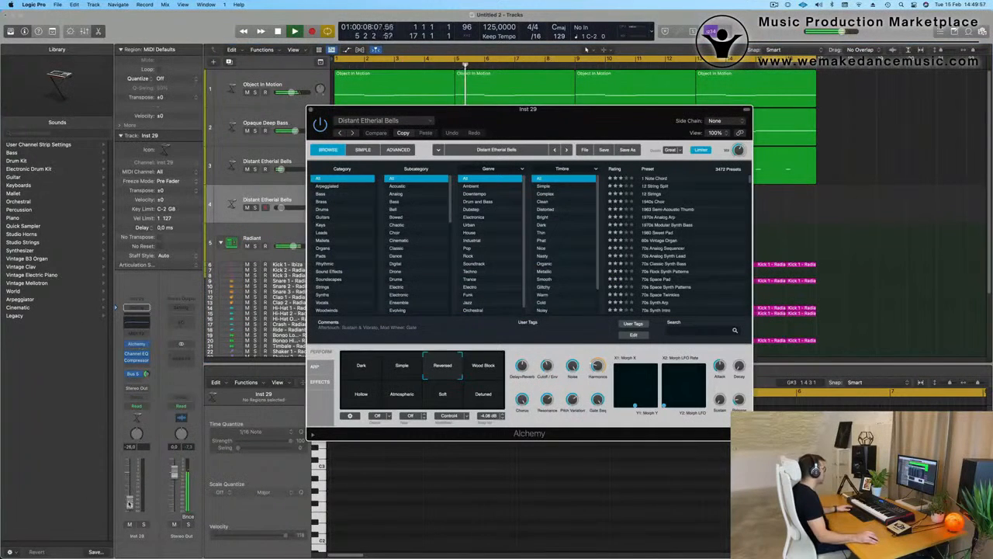
click(326, 240)
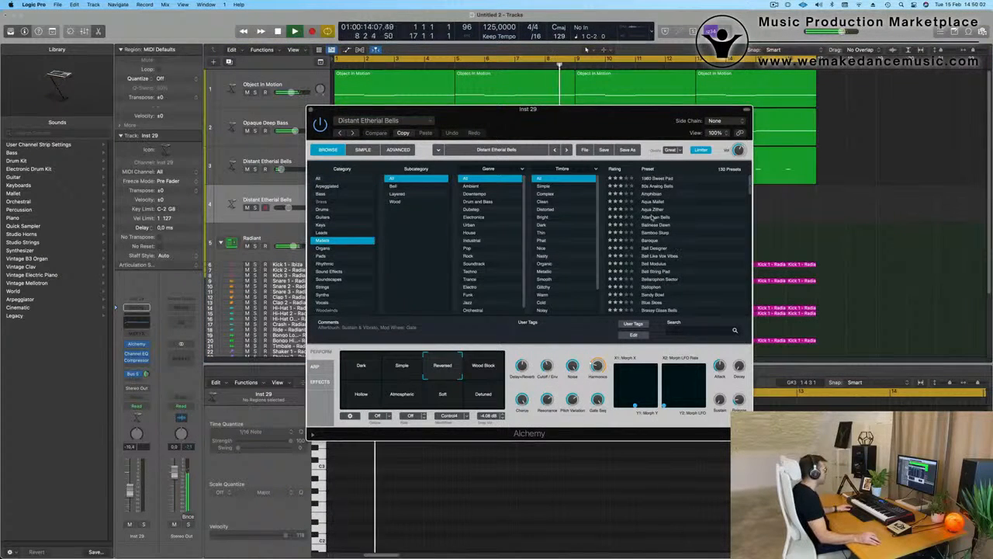
click(653, 217)
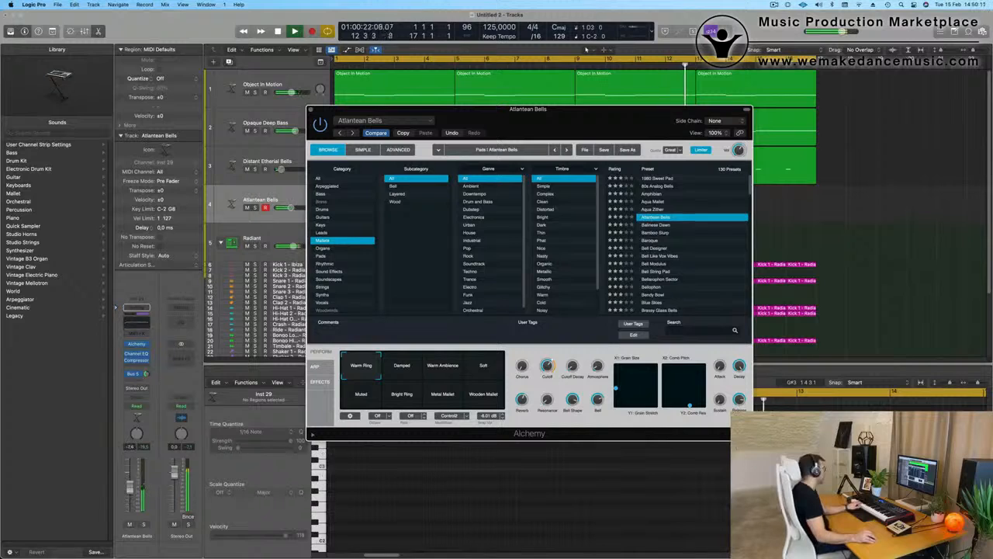
Step: Adjust the new track's Bus 5 send and audition the Damped and Warm Ambience variations of Atlantean Bells
click(129, 367)
click(148, 375)
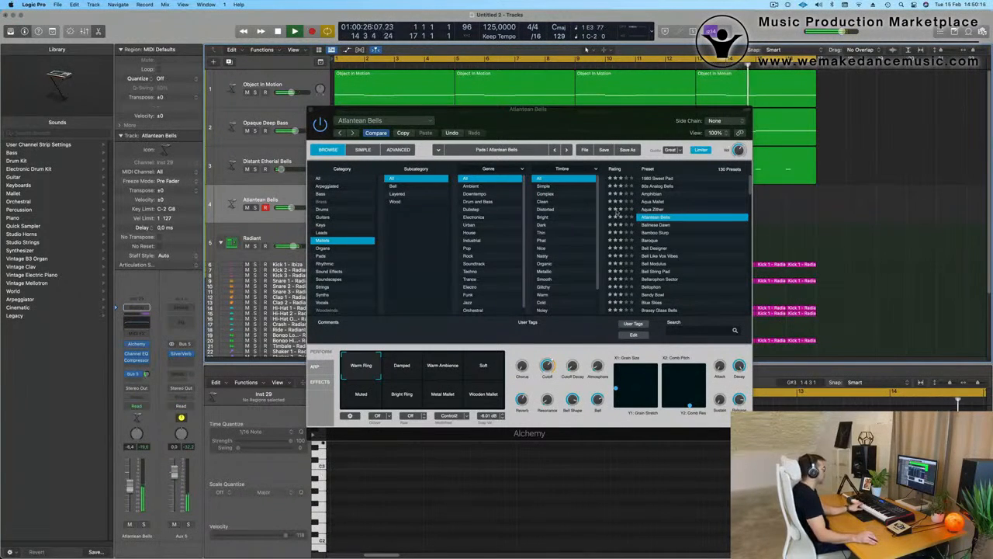
click(401, 367)
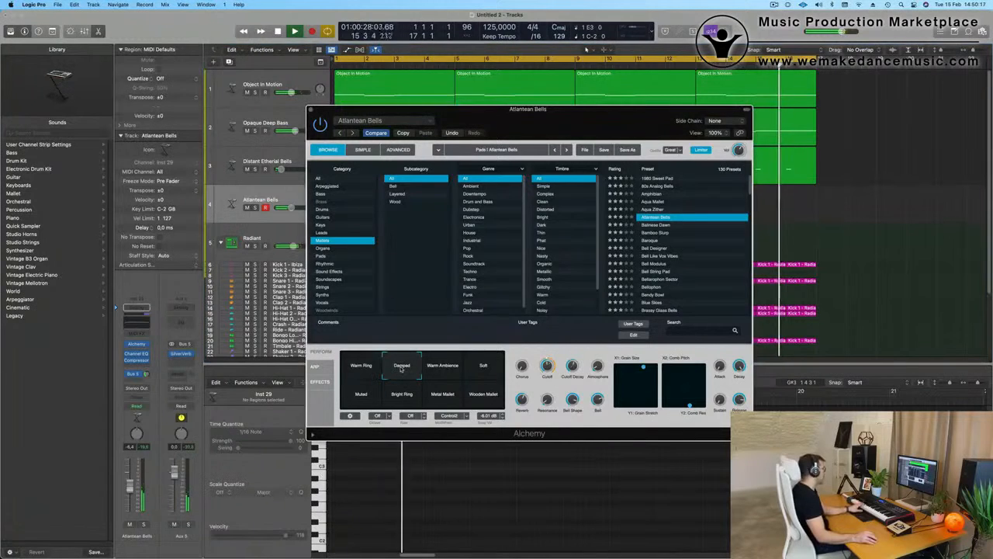
click(442, 365)
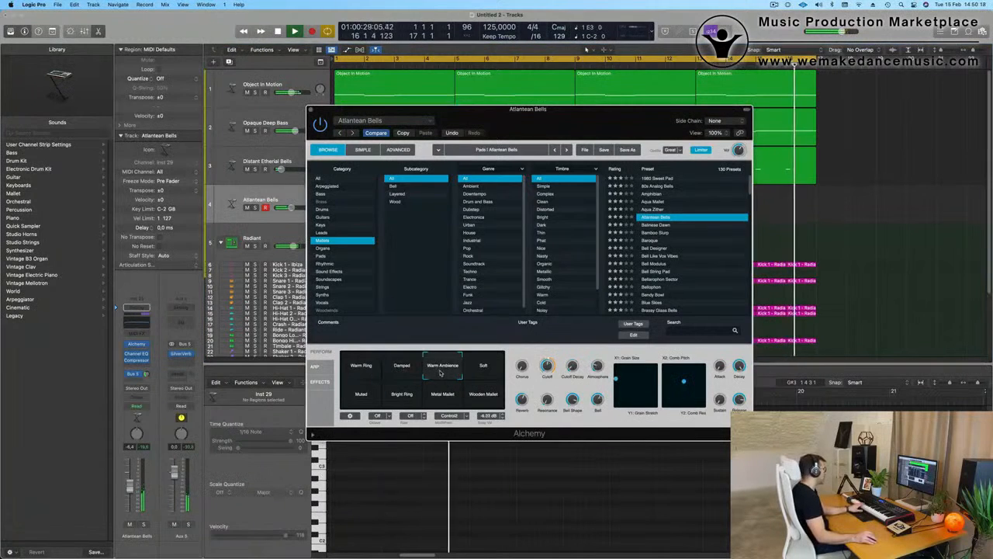
Step: Load the Balinese Dawn mallets preset on the new track and select its Small Mallet variation
click(660, 226)
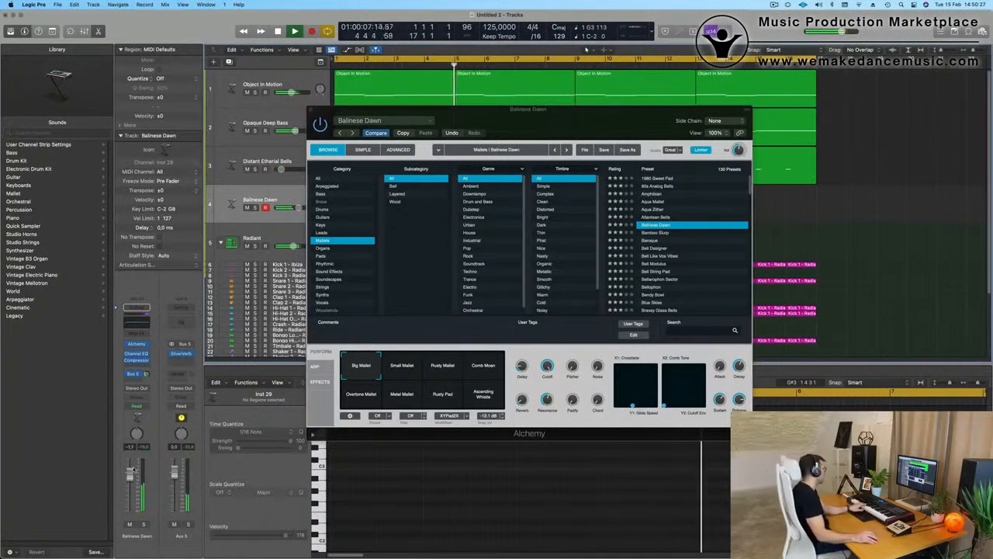
click(401, 366)
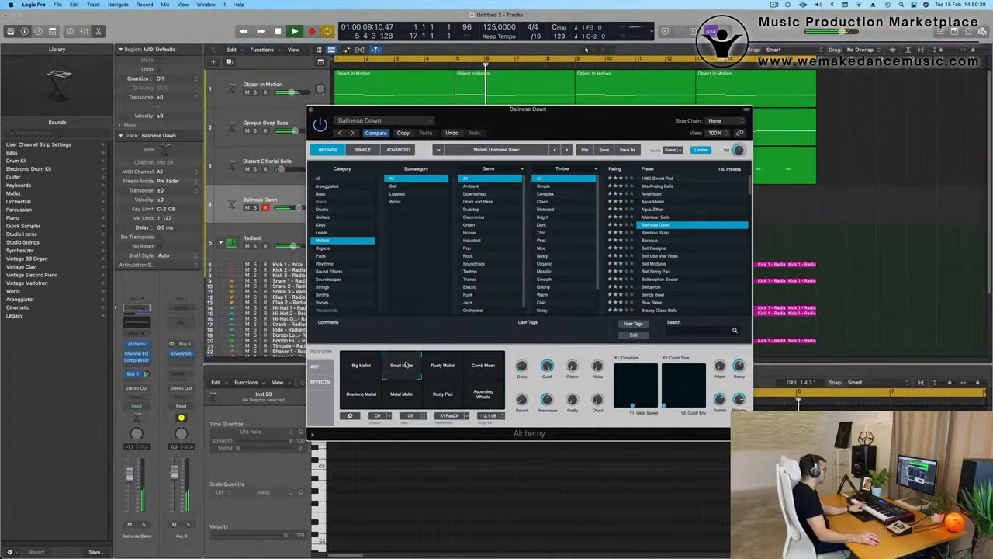
Step: Audition the Rusty Mallet, Comb Moan, Overtone Mallet, Metal Mallet and Rusty Pad snapshots of the Balinese Dawn preset
click(443, 366)
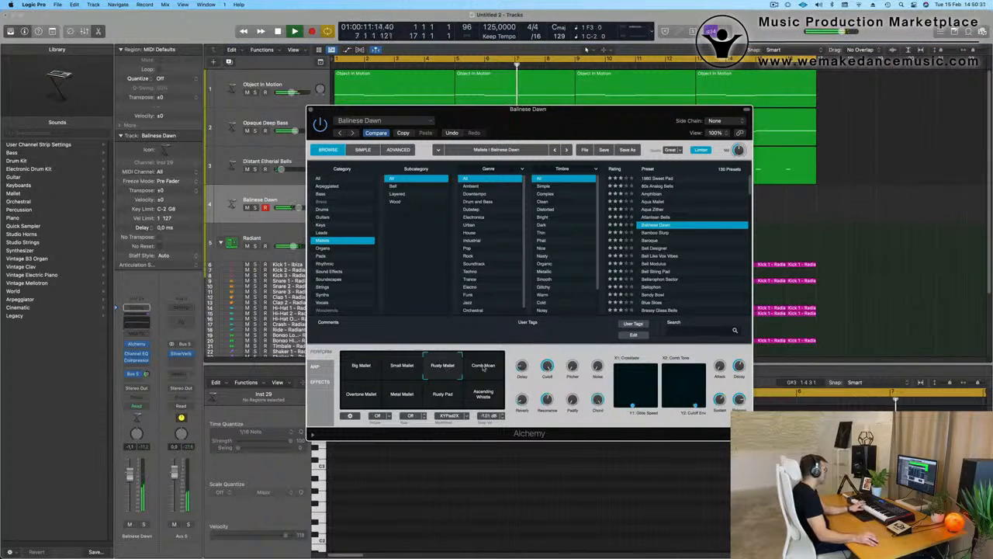
click(484, 366)
click(361, 394)
click(405, 396)
click(442, 394)
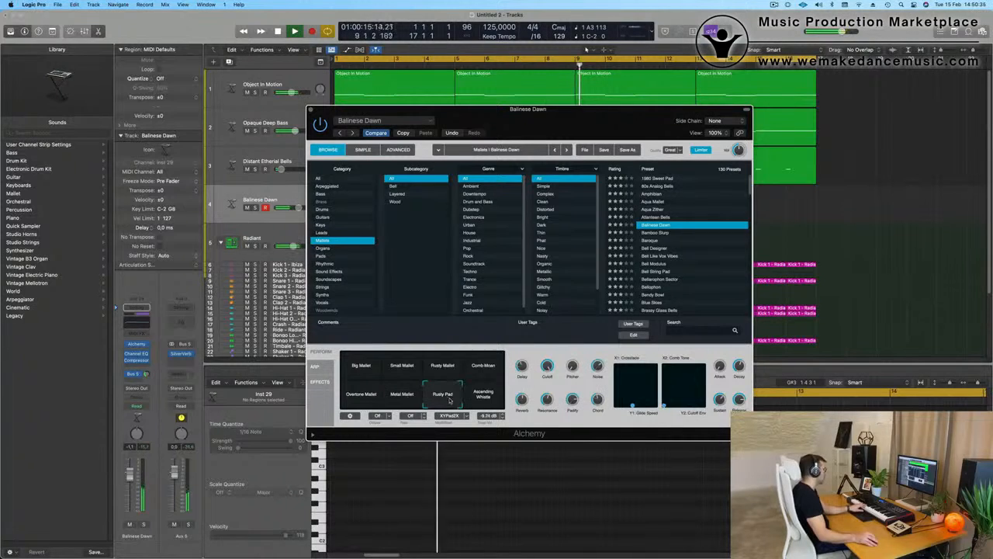
Step: Load the Baroque mallets preset and audition its Round Bells and Release Stop snapshots
click(655, 233)
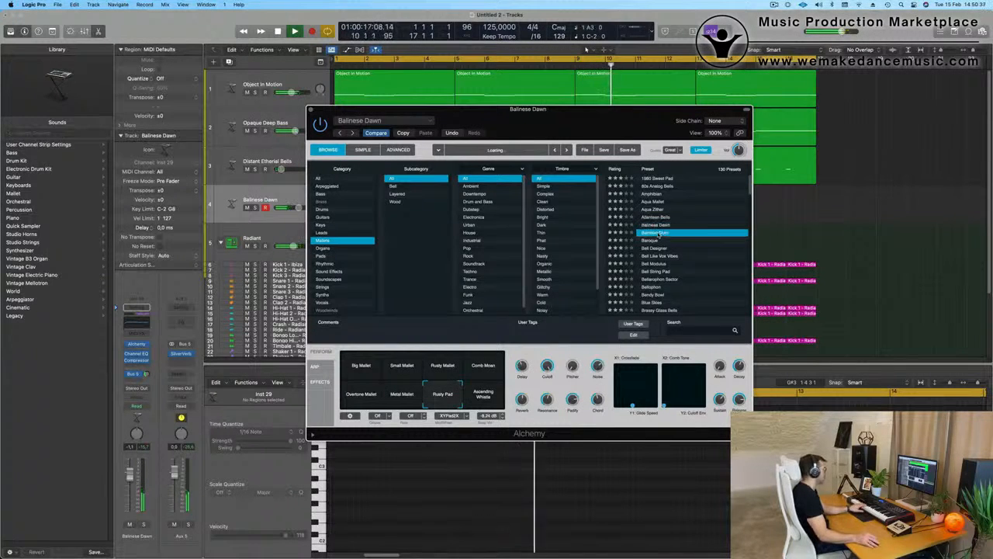
click(654, 241)
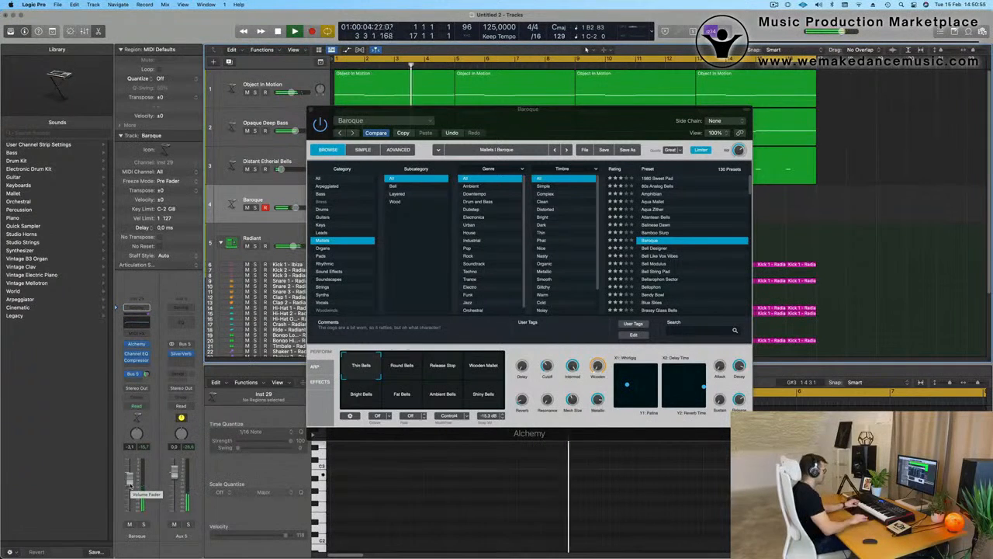
click(402, 365)
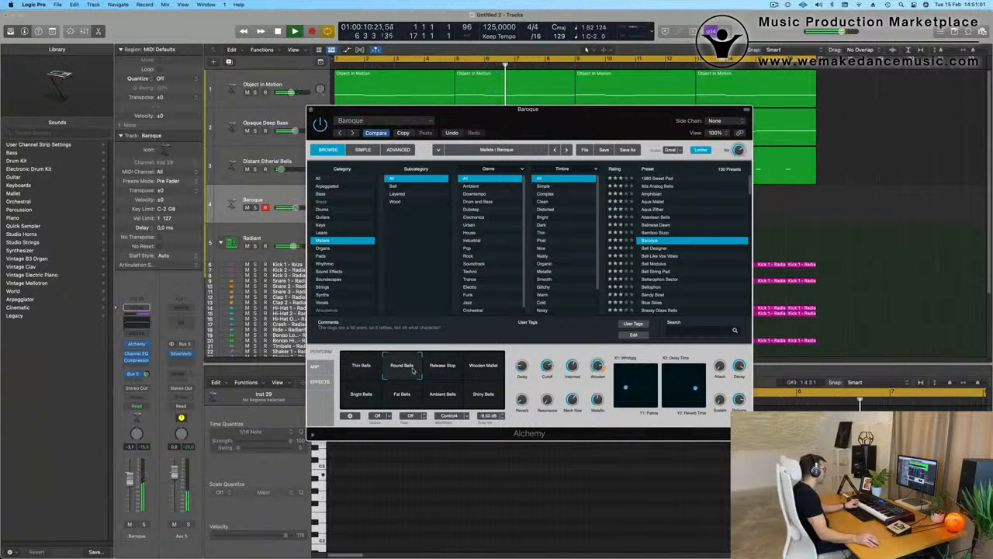
click(437, 370)
click(412, 370)
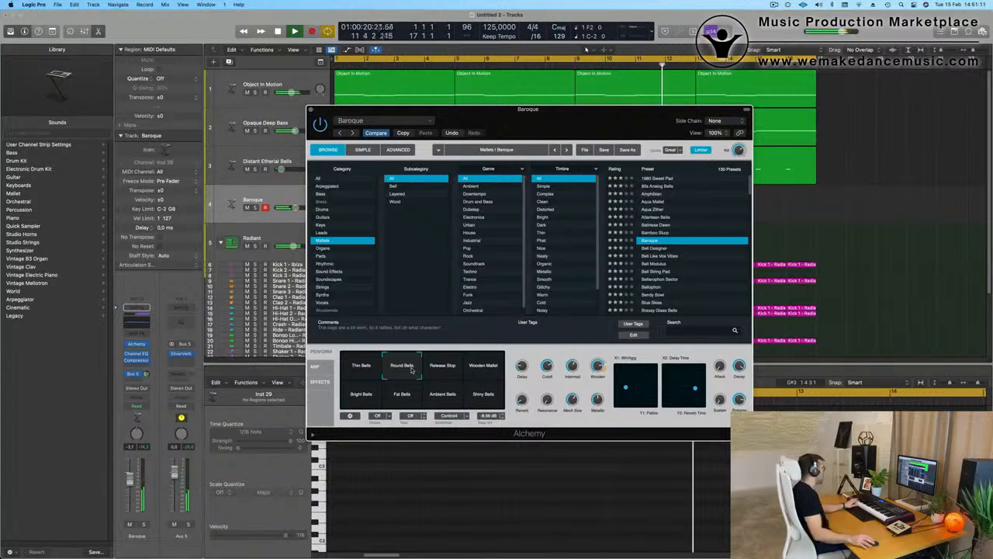
Step: Set the Baroque track's volume to about -1.6 dB, compare the remaining snapshots and choose Fat Bells
drag(130, 478, 131, 477)
click(479, 370)
click(447, 372)
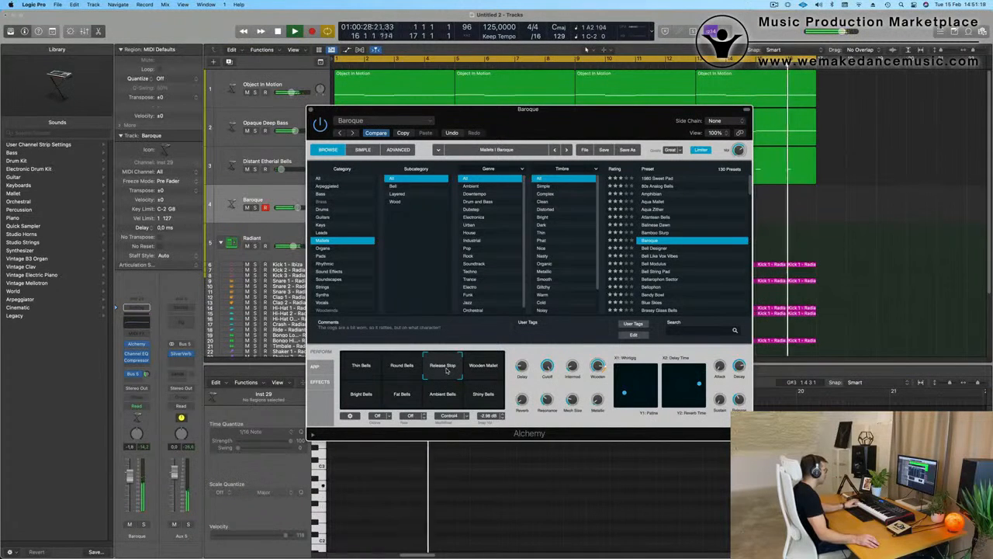
click(373, 396)
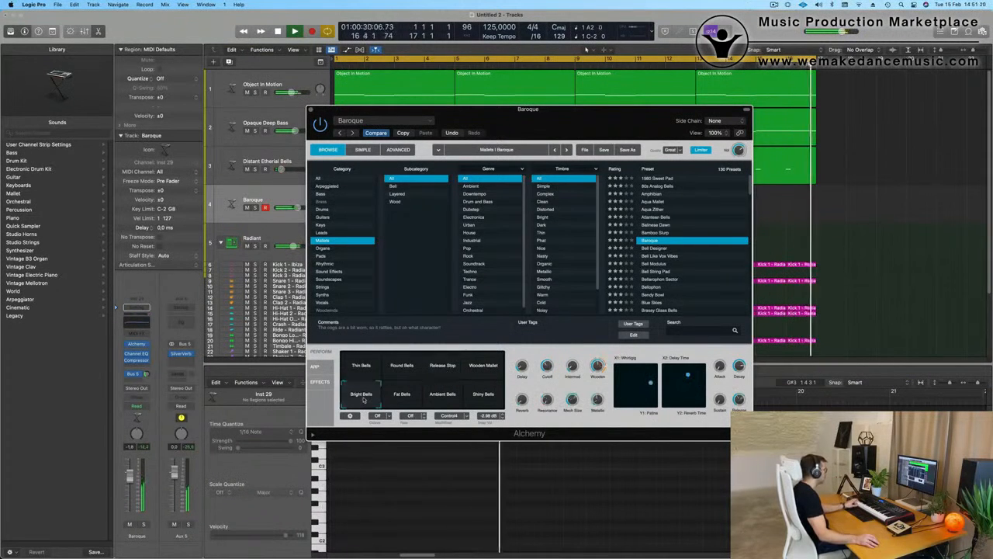
click(402, 397)
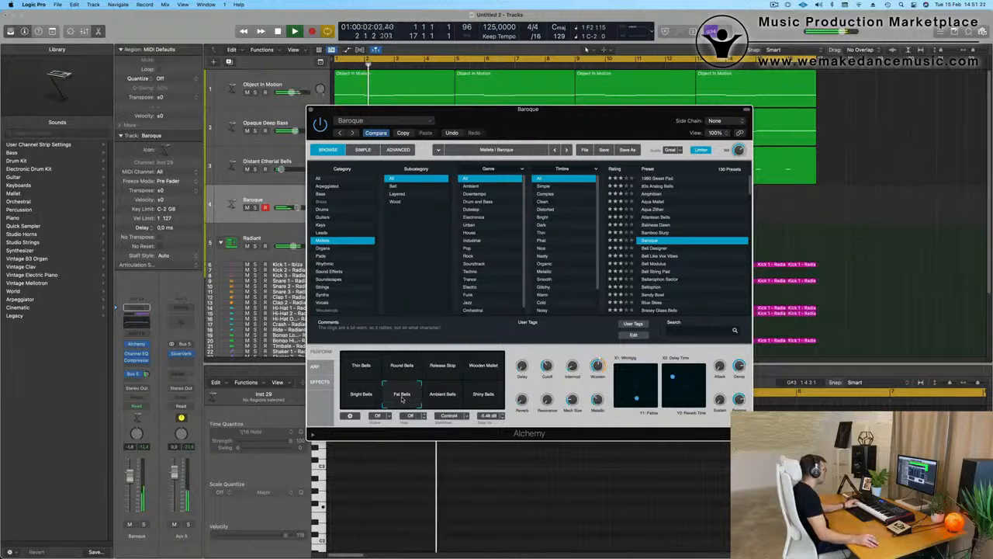
click(443, 396)
click(483, 397)
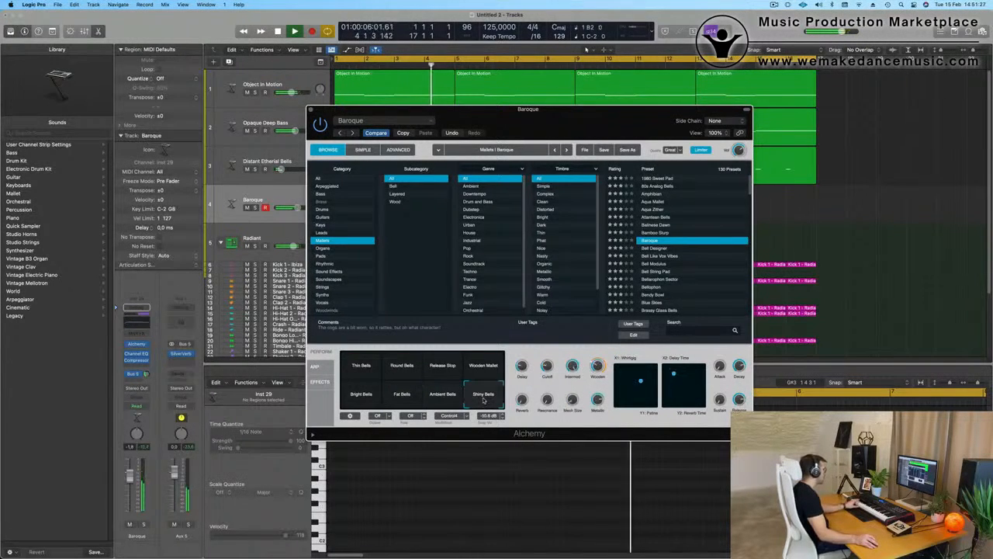
click(404, 399)
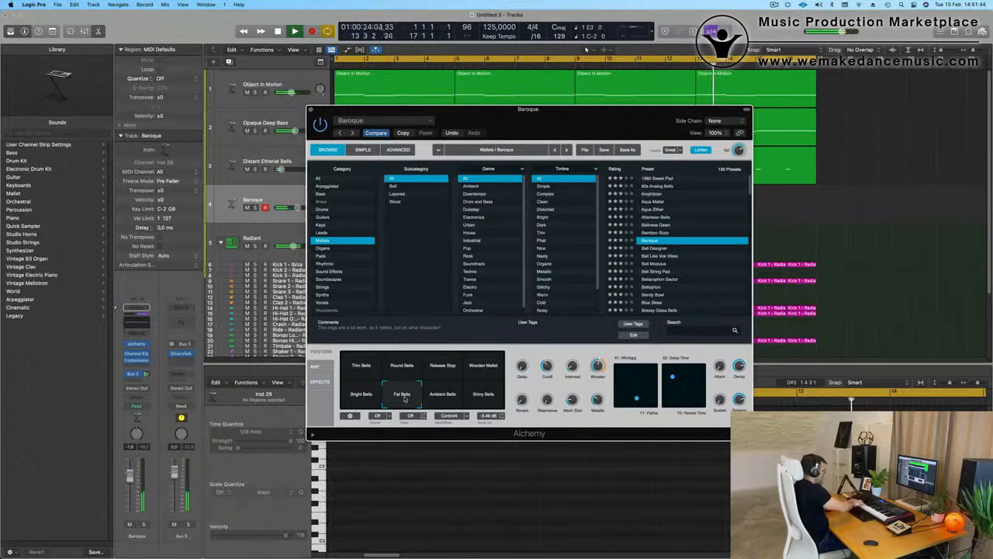
Step: Record a bell melody on the Baroque track and trim the recording down to its last bar, bar 16
key(r)
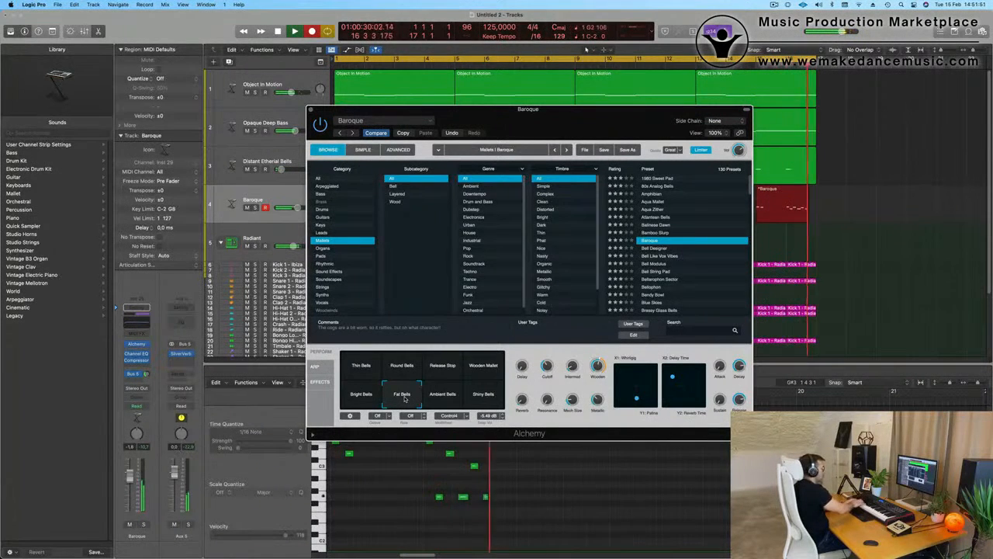
key(space)
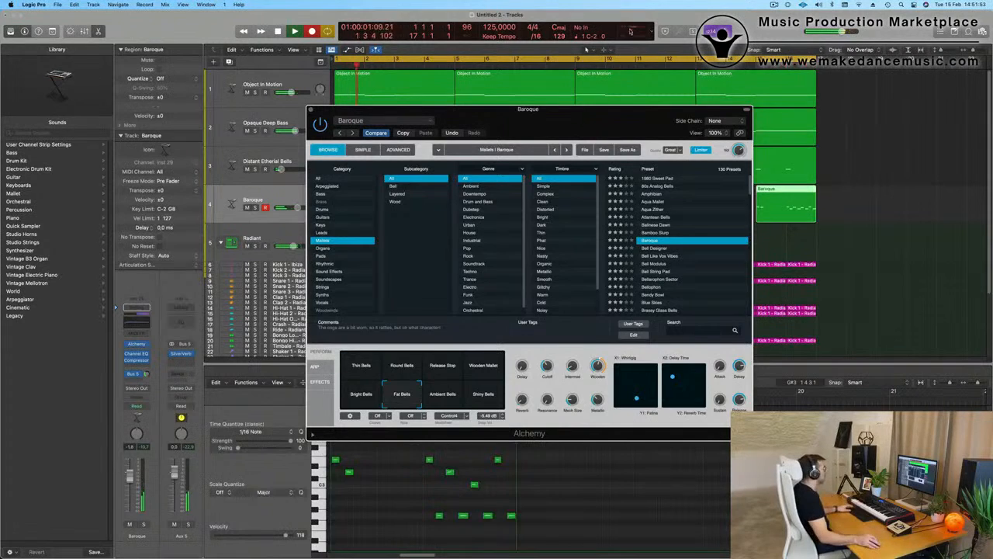
drag(618, 136, 606, 244)
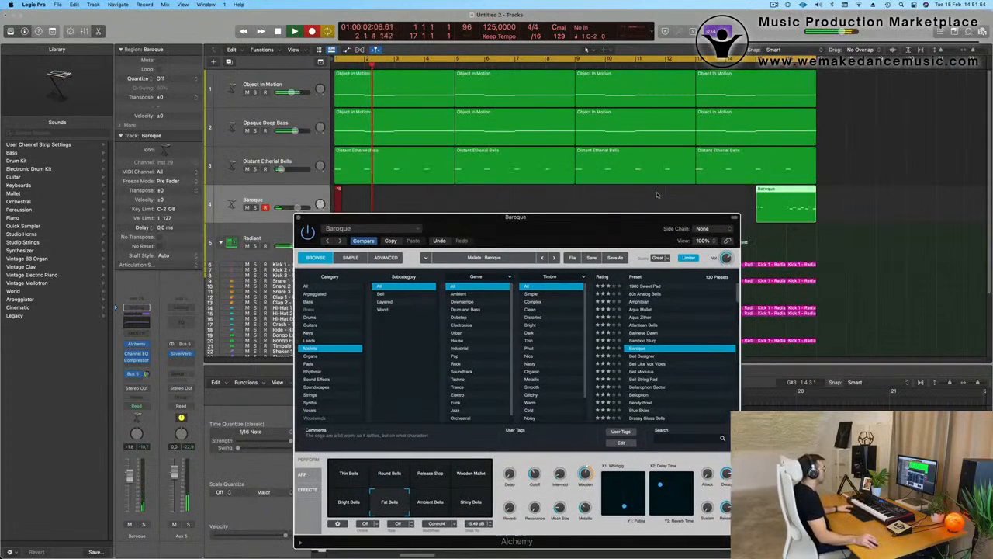
click(787, 200)
key(Delete)
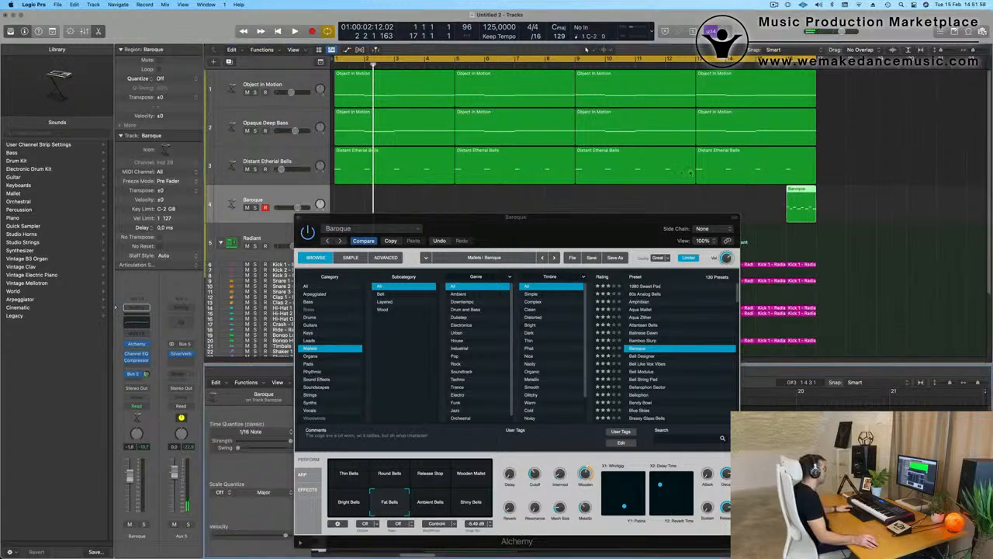
Step: Move the one-bar Baroque region to bar 1 and open its notes in the Piano Roll
drag(791, 189, 343, 197)
drag(403, 221, 736, 219)
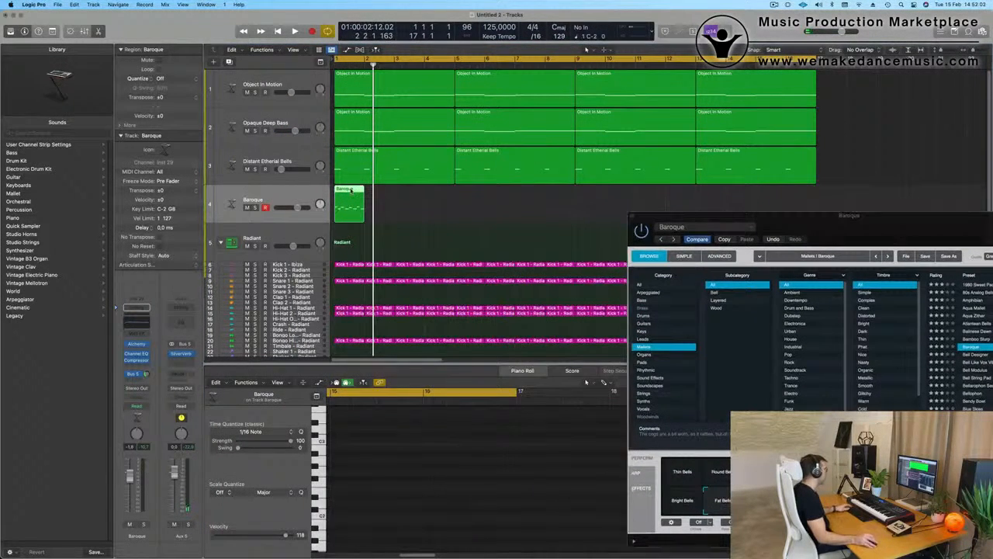
key(p)
double_click(351, 190)
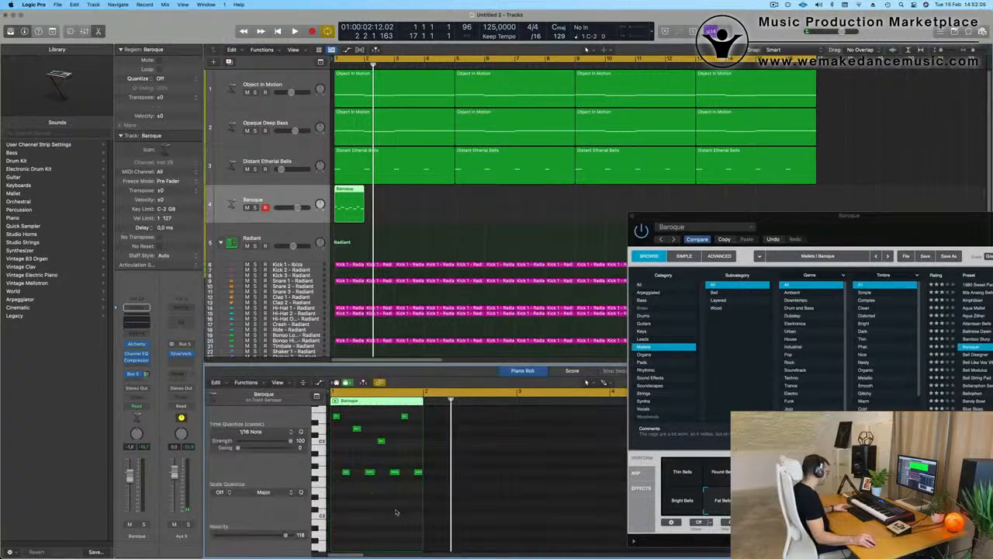
Step: Copy the Baroque region from bar 1 to bar 3 and play the loop from the start
key(super+a)
key(space)
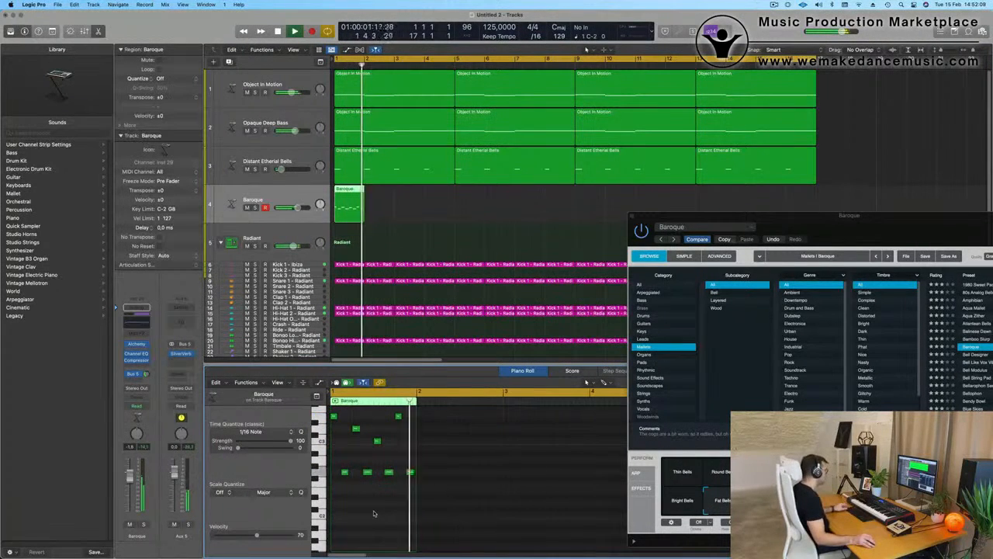
key(space)
key(space)
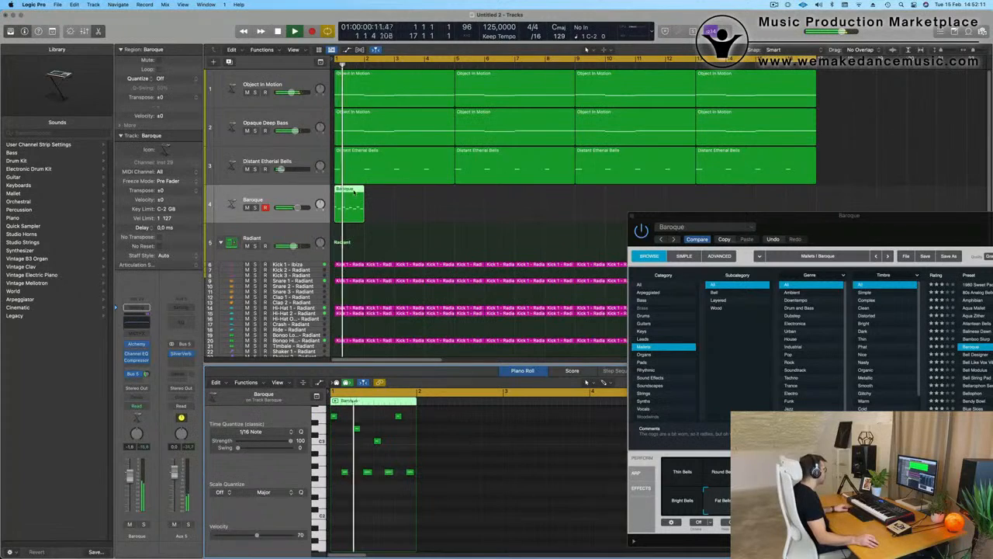
drag(353, 192, 417, 195)
drag(781, 218, 359, 204)
key(space)
key(space)
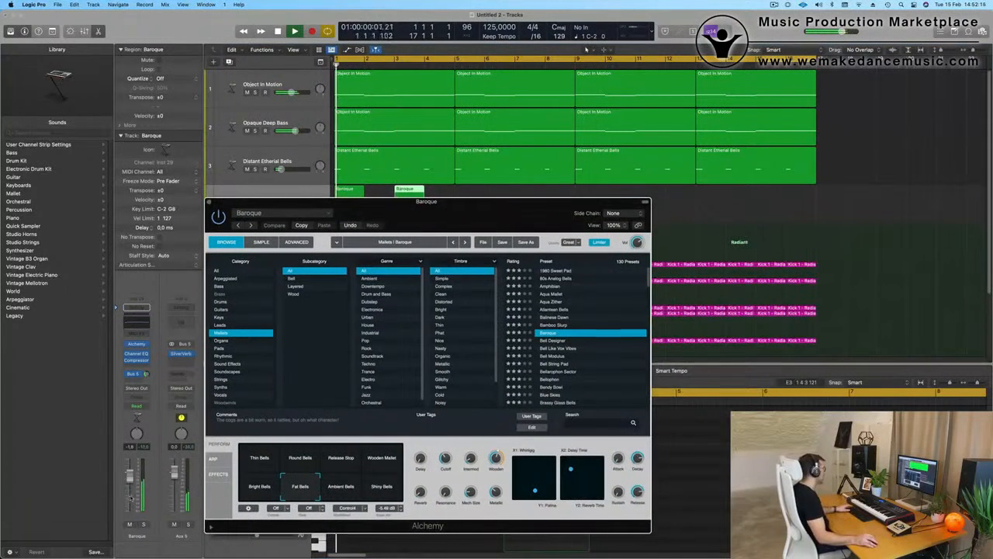
Step: Lower the Baroque track to -7.2 dB and set its Channel EQ low cut to 560 Hz
key(space)
key(space)
click(138, 322)
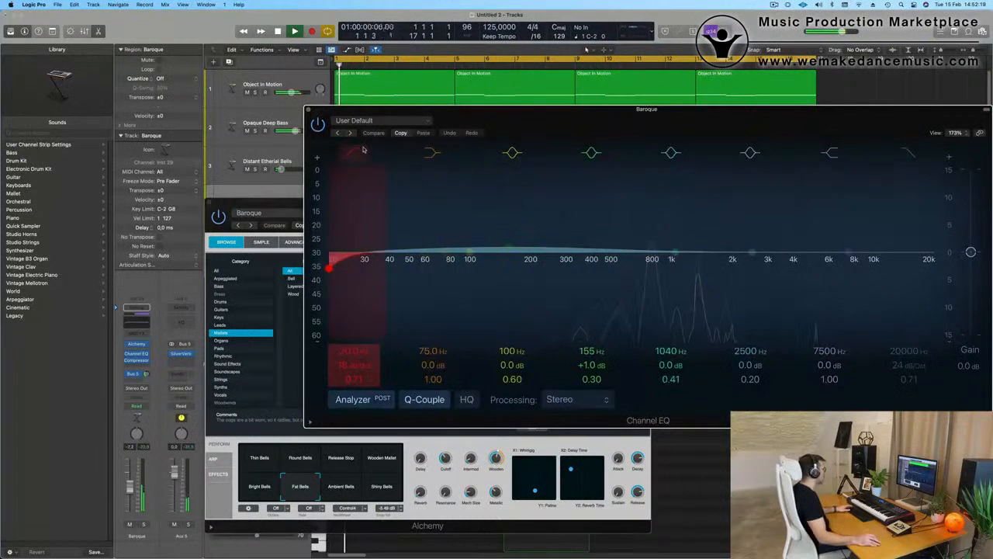
drag(428, 238, 567, 235)
drag(337, 253, 648, 257)
drag(518, 123, 538, 359)
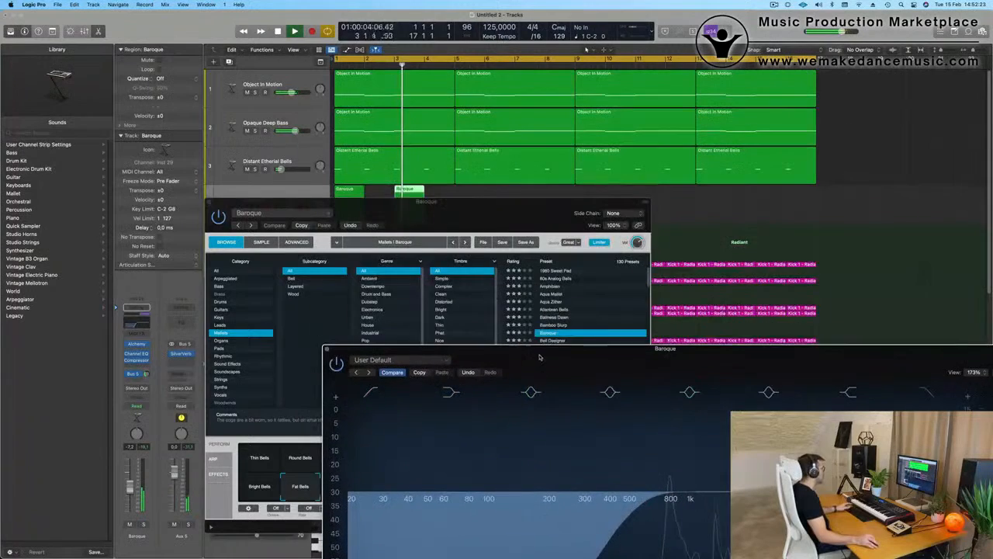
Step: Clear the plug-in windows away from the Baroque regions and open the bar 3 region in the Piano Roll
drag(382, 219, 748, 191)
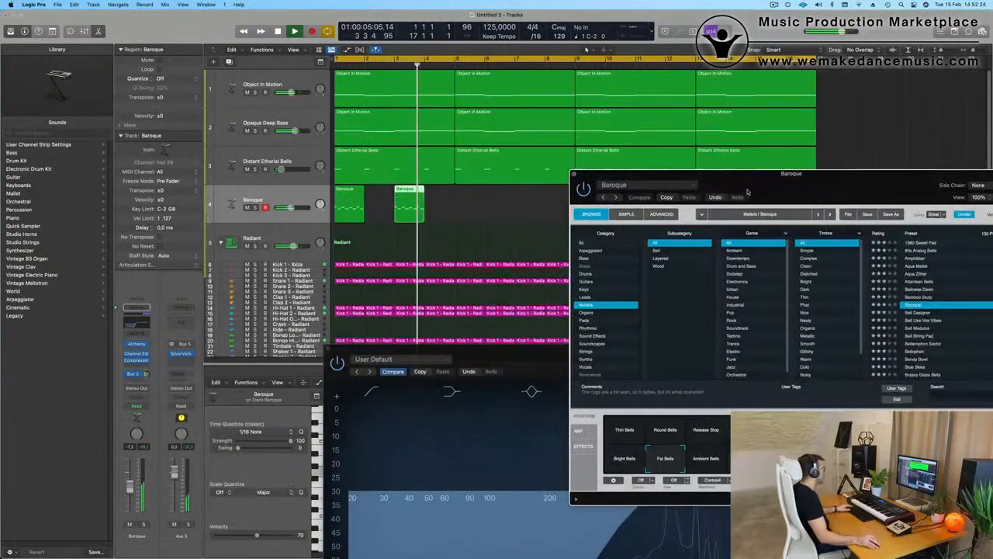
click(413, 194)
key(p)
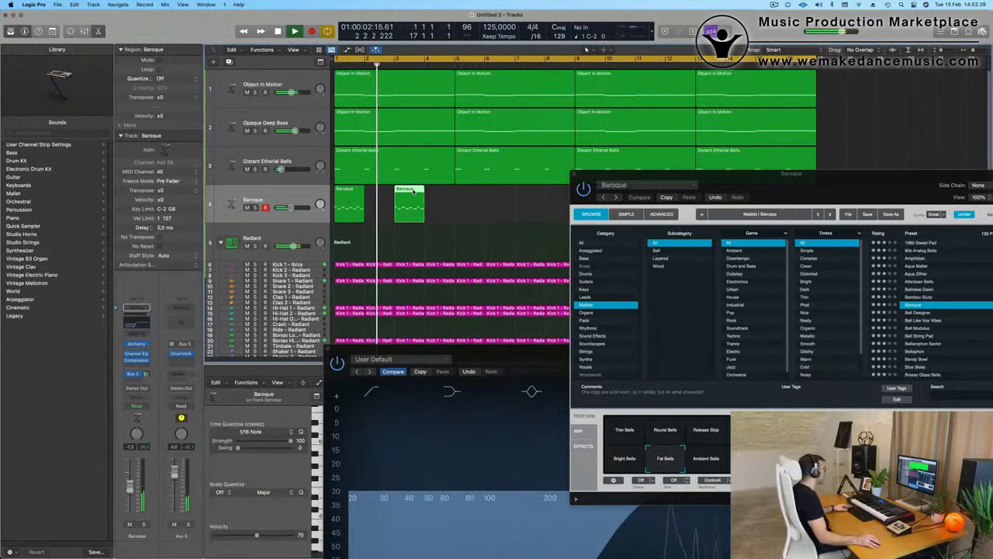
drag(497, 347, 871, 83)
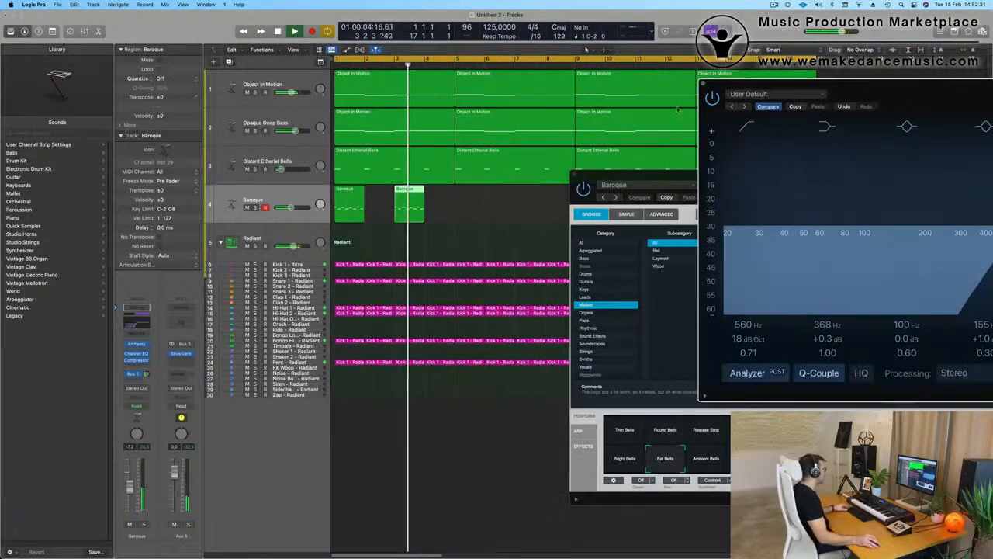
double_click(409, 190)
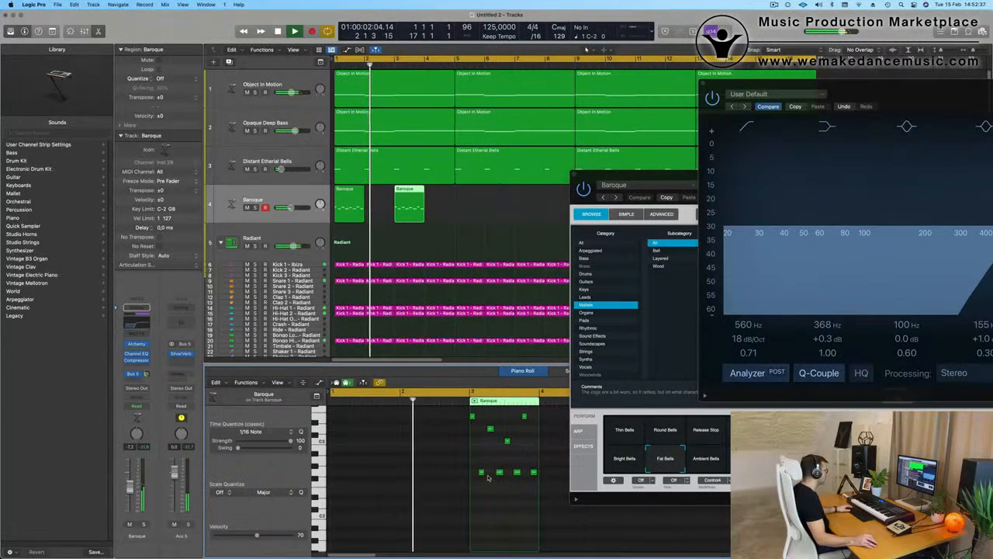
Step: Try transposing the four low notes of the bar 3 Baroque region up and down by semitones during playback
drag(477, 465, 566, 483)
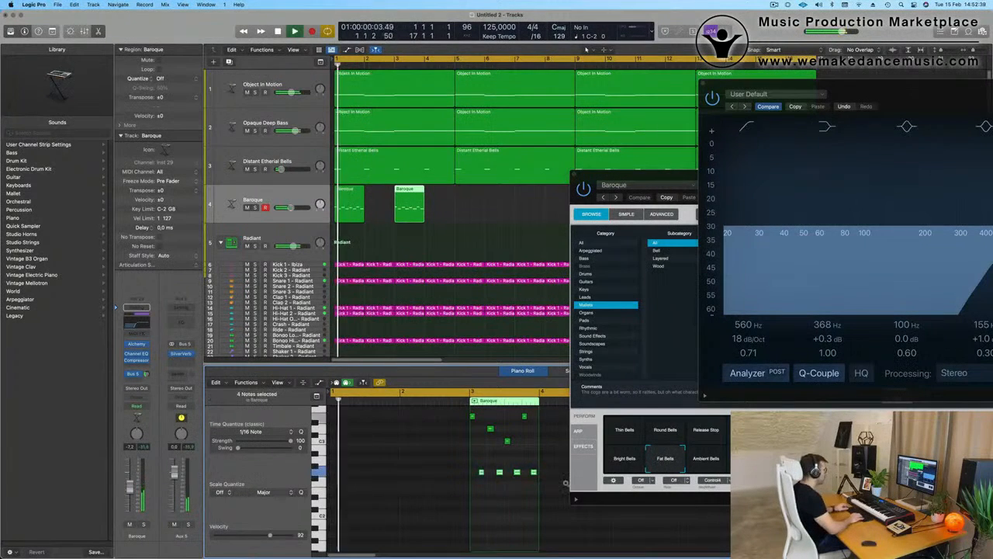
key(alt+Down)
key(alt+Up)
key(alt+Up)
key(alt+Up)
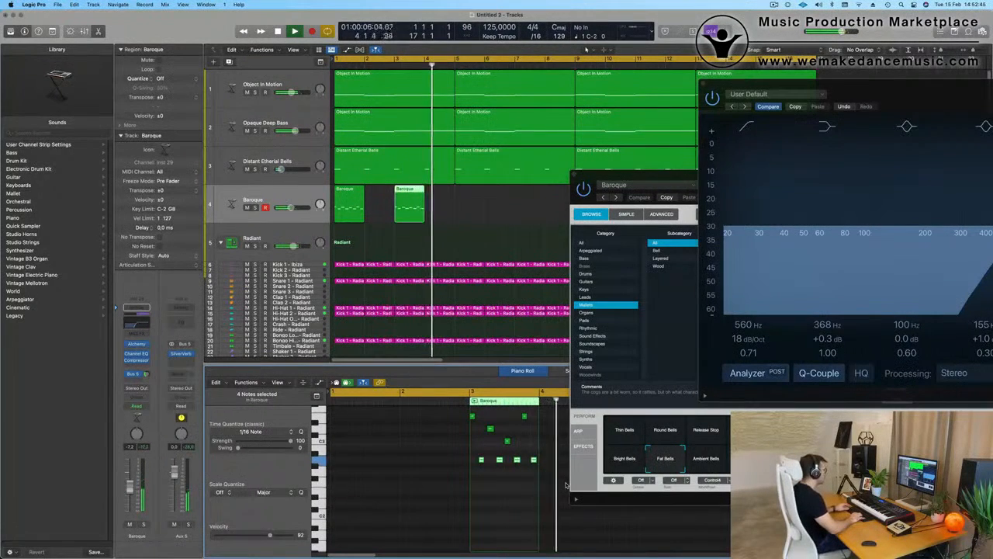
key(alt+Down)
key(alt+Down)
key(alt+Down)
key(alt+Down)
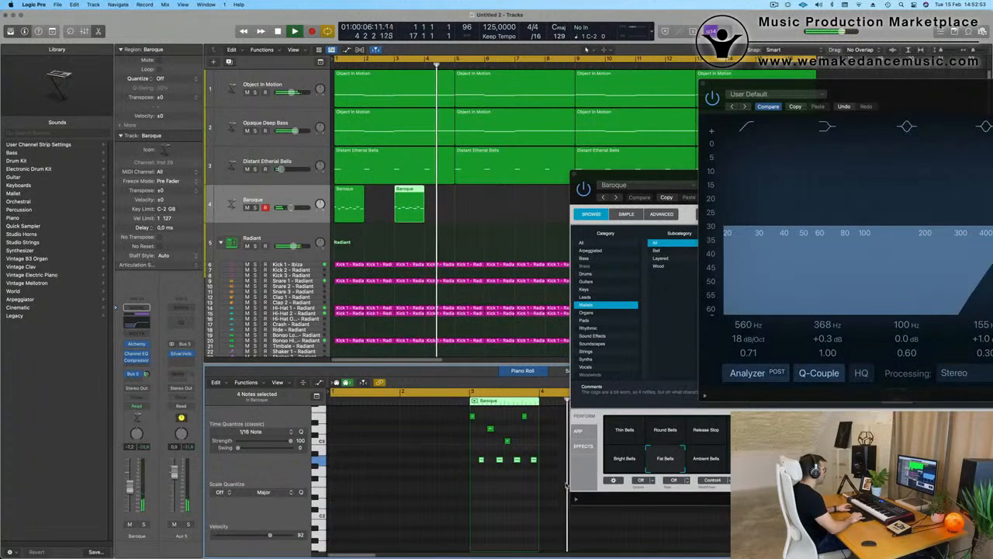
key(alt+Up)
key(alt+Up)
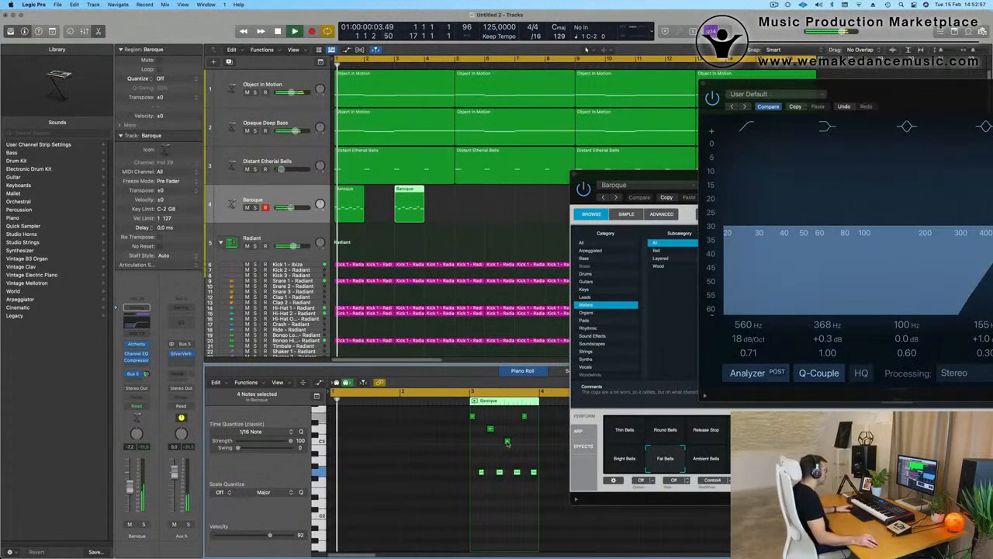
Step: Rearrange the two middle upper notes of the bar 3 region so the lower-pitched one comes first
mouse_move(507, 442)
mouse_down()
mouse_move(507, 429)
mouse_move(490, 450)
mouse_up()
key(space)
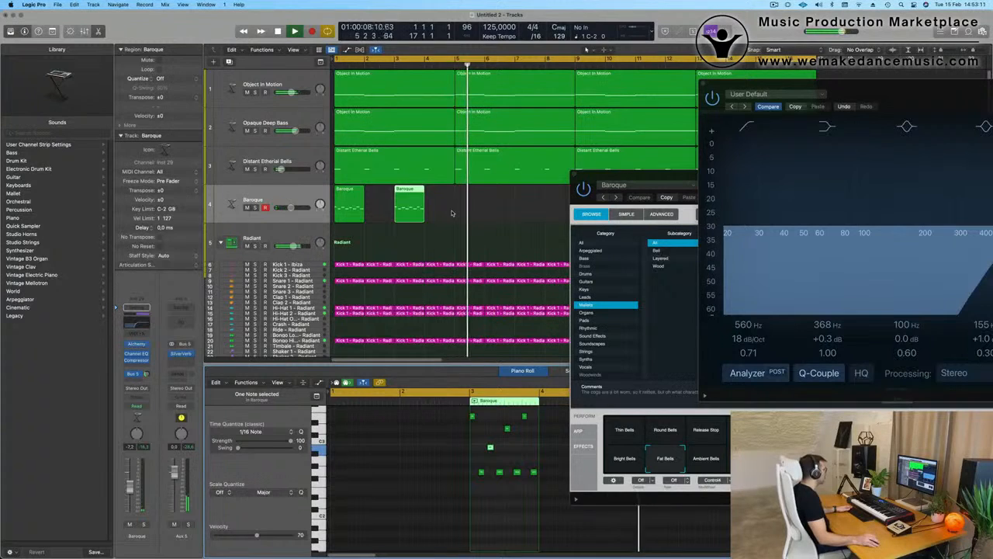
Step: Copy the bar 1 and bar 3 Baroque regions together to bars 5 and 7
shift+click(350, 206)
key(Return)
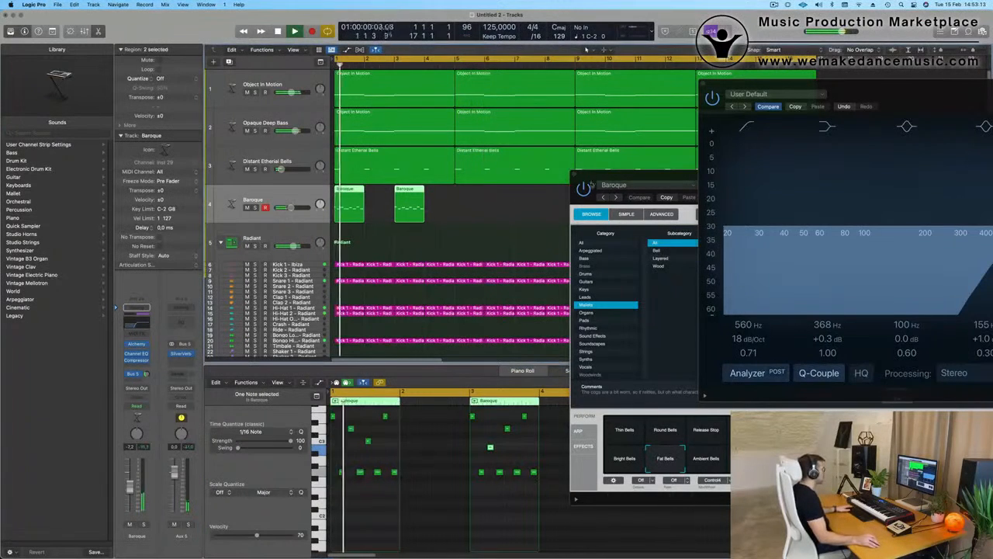
drag(627, 187, 371, 245)
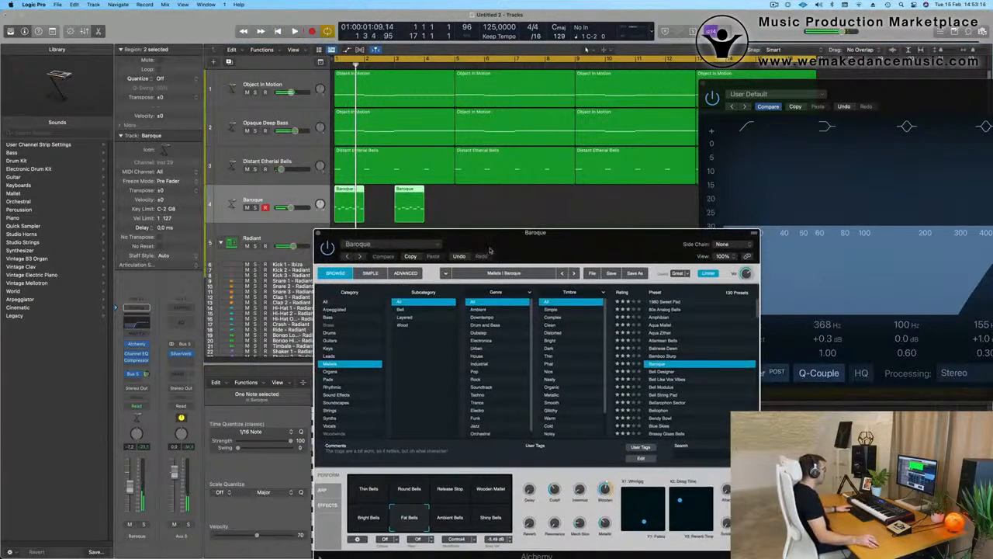
drag(486, 251, 482, 287)
drag(404, 203, 524, 203)
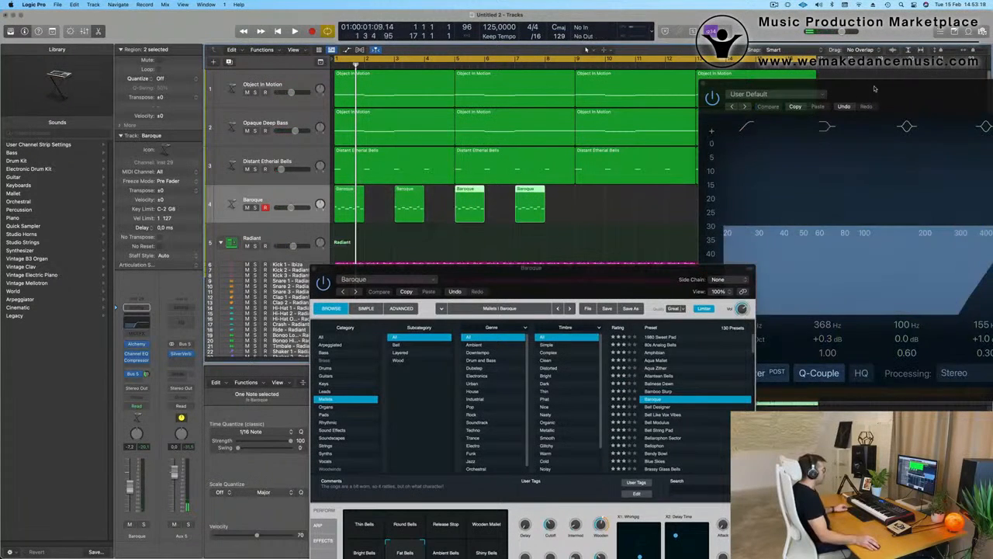
Step: Clear the EQ window off the arrangement and copy all four Baroque regions to continue from bar 9
drag(874, 90, 813, 308)
click(271, 197)
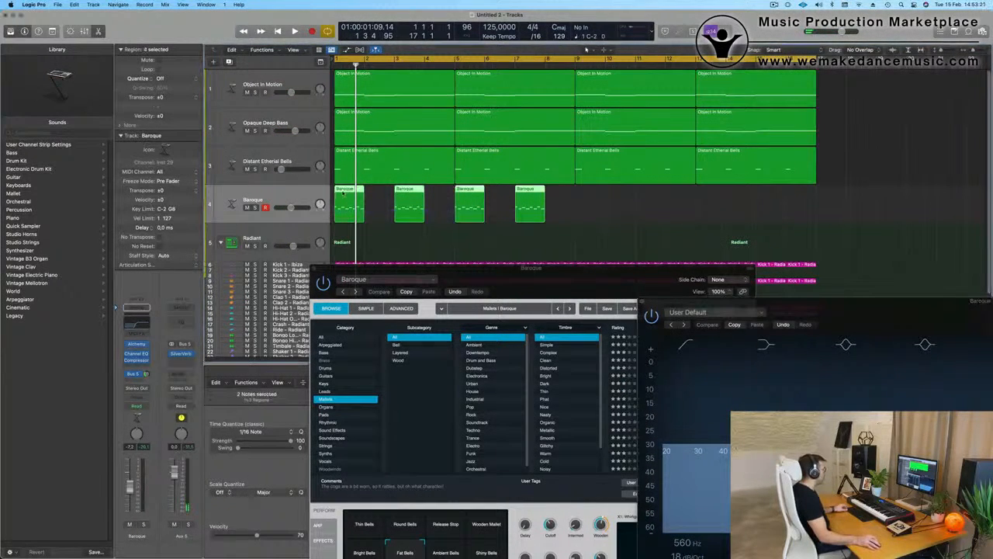
drag(345, 193, 584, 205)
Step: Audition the Ambient Bells, Wooden Mallet, Release Stop, Round Bells and Thin Bells snapshots of the Baroque preset during playback, then return to Fat Bells
key(space)
drag(534, 283, 584, 114)
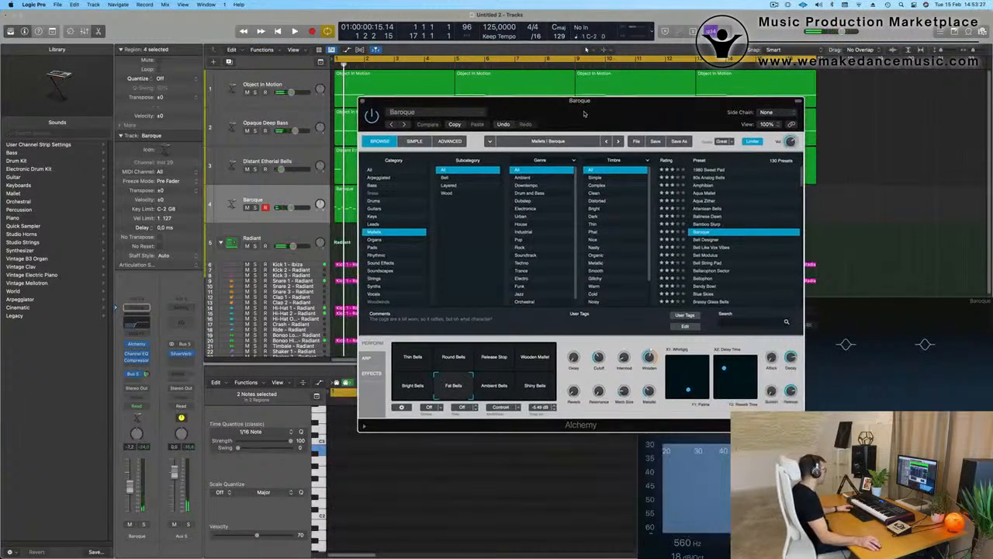
click(483, 388)
click(454, 390)
click(490, 388)
key(space)
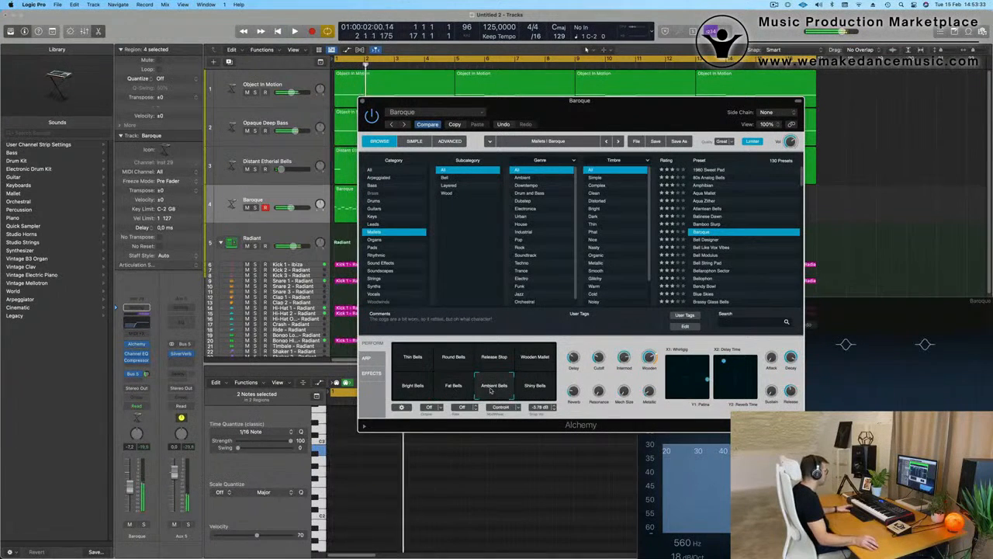
click(539, 360)
click(489, 356)
click(450, 357)
click(416, 358)
click(453, 388)
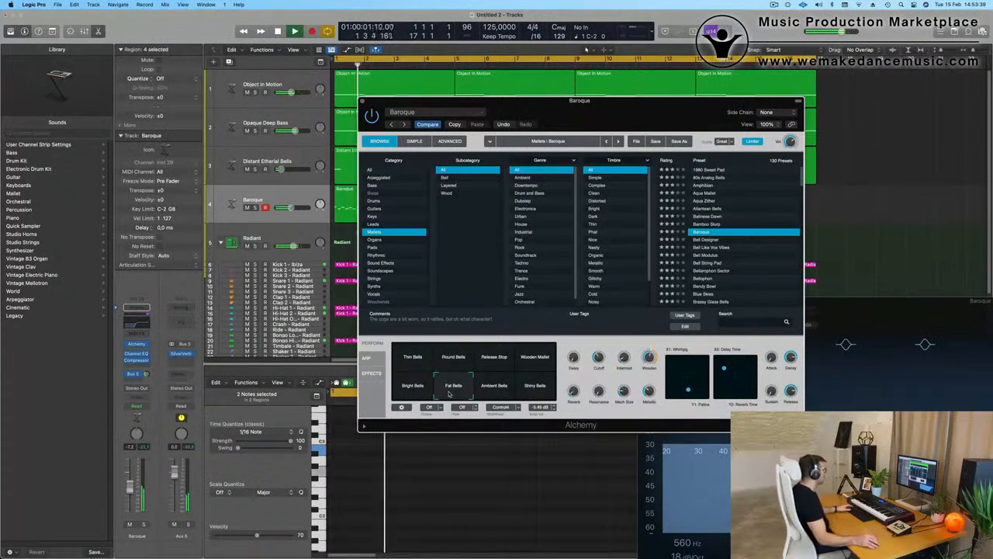
Step: Lower the Baroque track's volume to about -11 dB and briefly solo the track to check its sound
drag(638, 113, 764, 89)
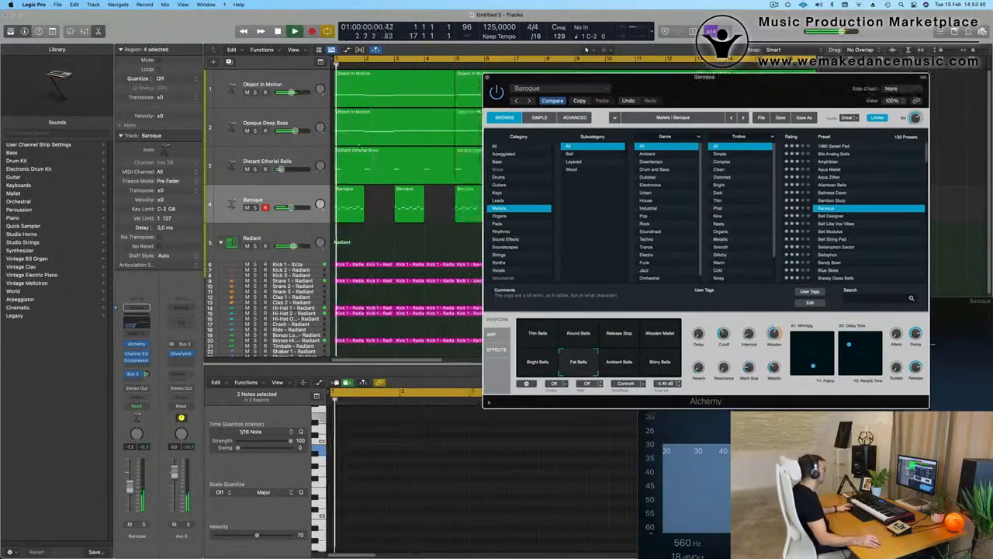
click(281, 199)
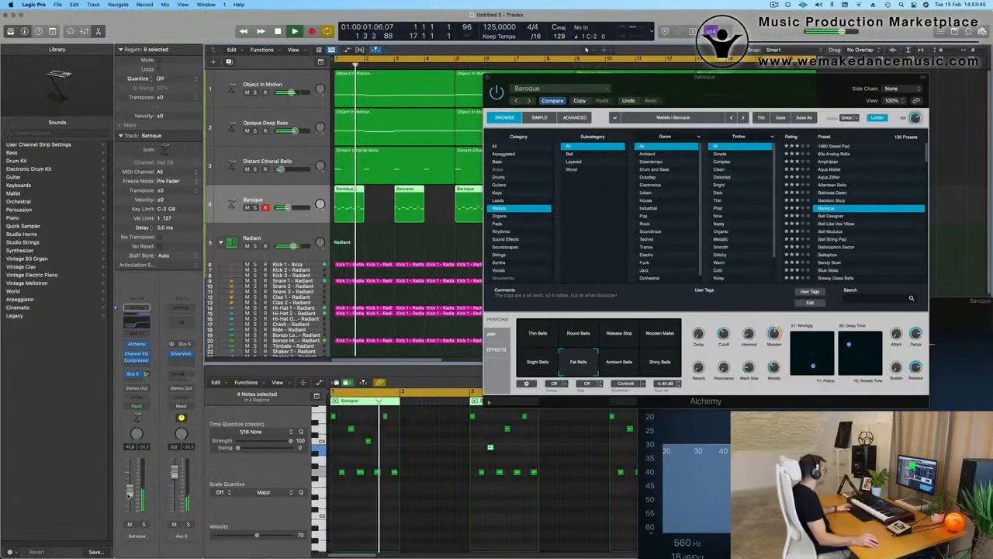
click(143, 526)
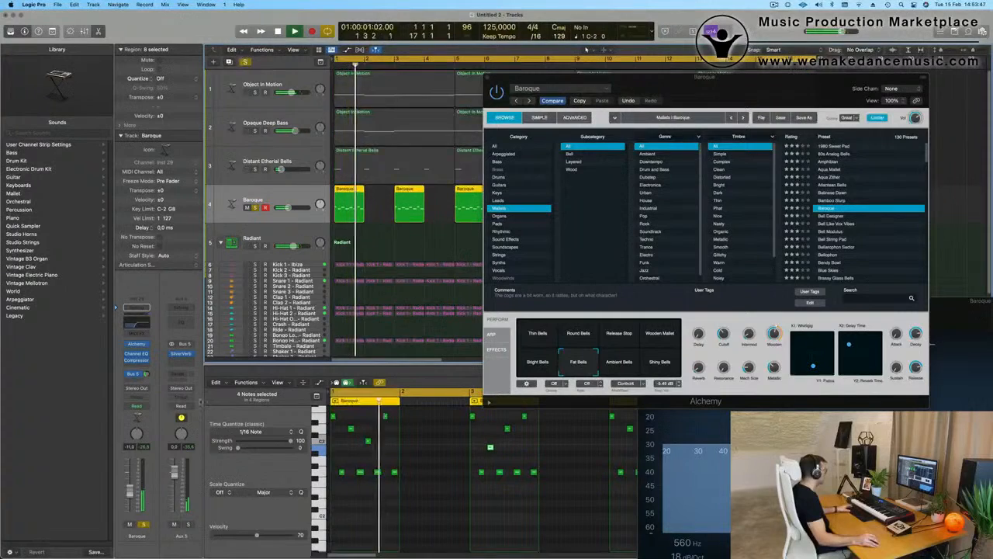
key(s)
key(Return)
Step: Select the Distant Etherial Bells track and close the Baroque instrument window so the full 16-bar arrangement can be seen
click(297, 155)
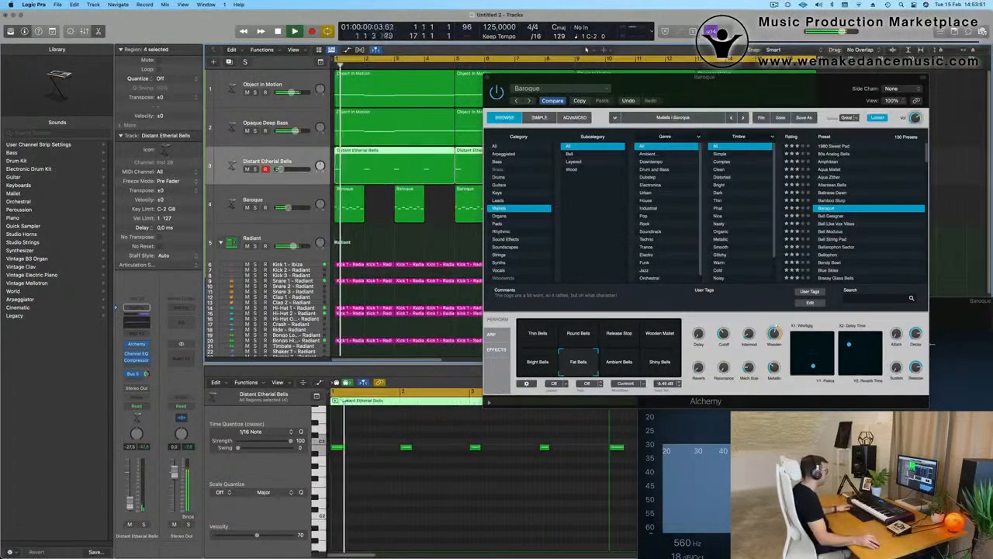
drag(704, 80, 559, 139)
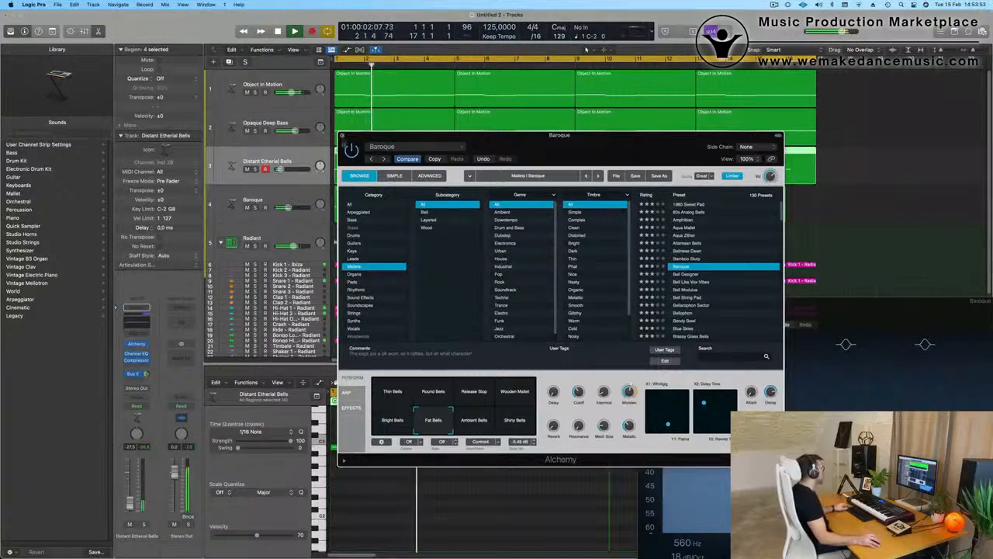
click(342, 136)
scroll(439, 262, left, 5)
scroll(418, 246, right, 3)
scroll(422, 248, right, 1)
scroll(422, 248, left, 1)
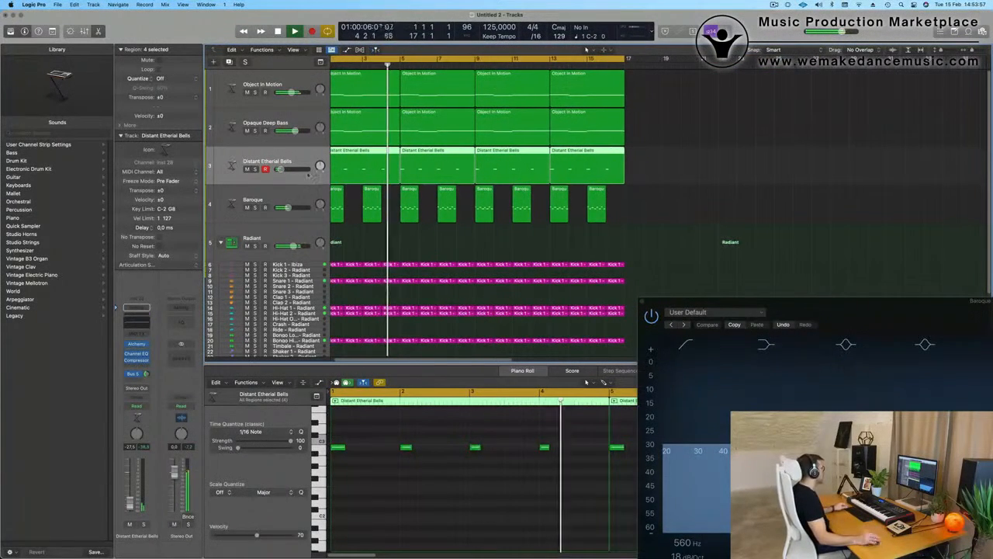
Step: Duplicate the Opaque Deep Bass track with its settings and copy its first region to bar 1 of the new track
click(217, 114)
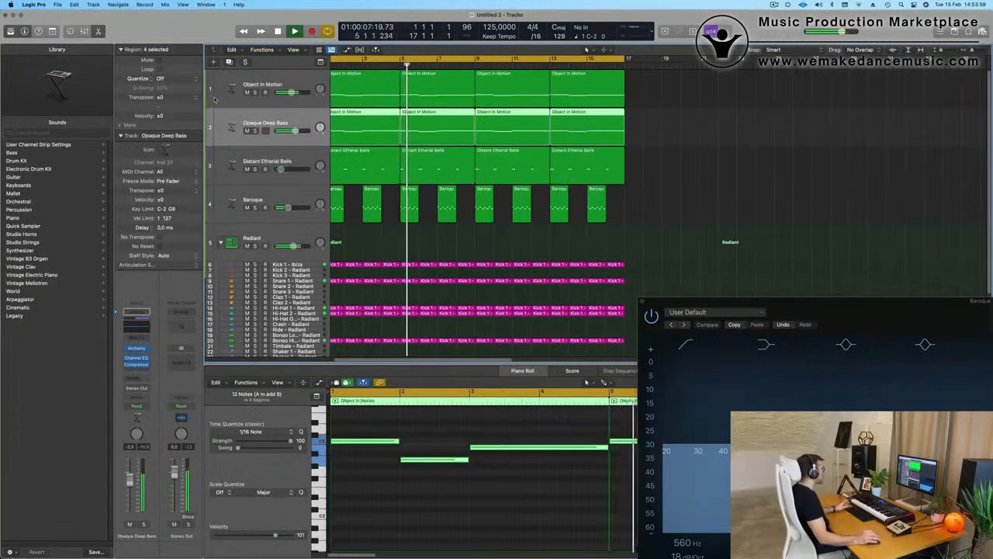
key(Return)
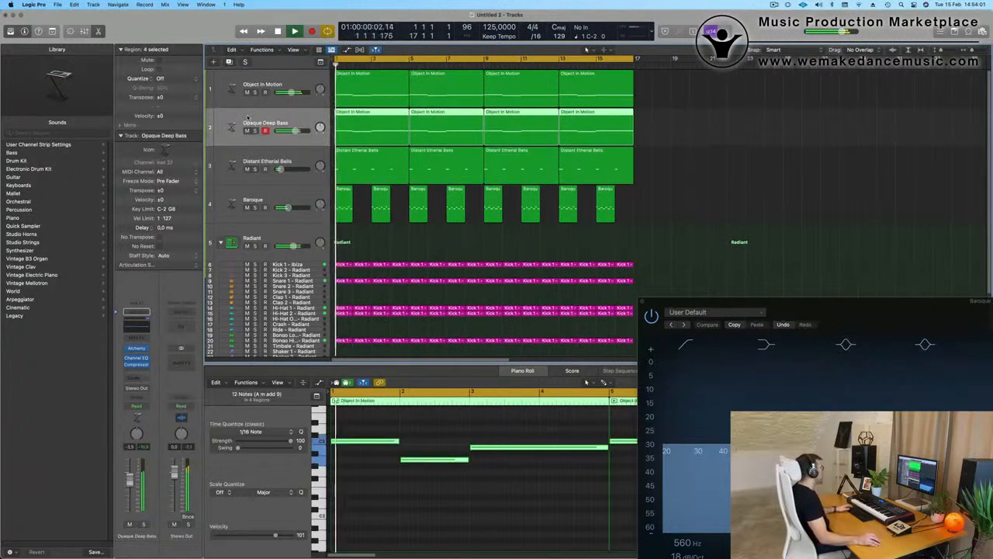
key(super+d)
drag(374, 127, 374, 165)
key(Return)
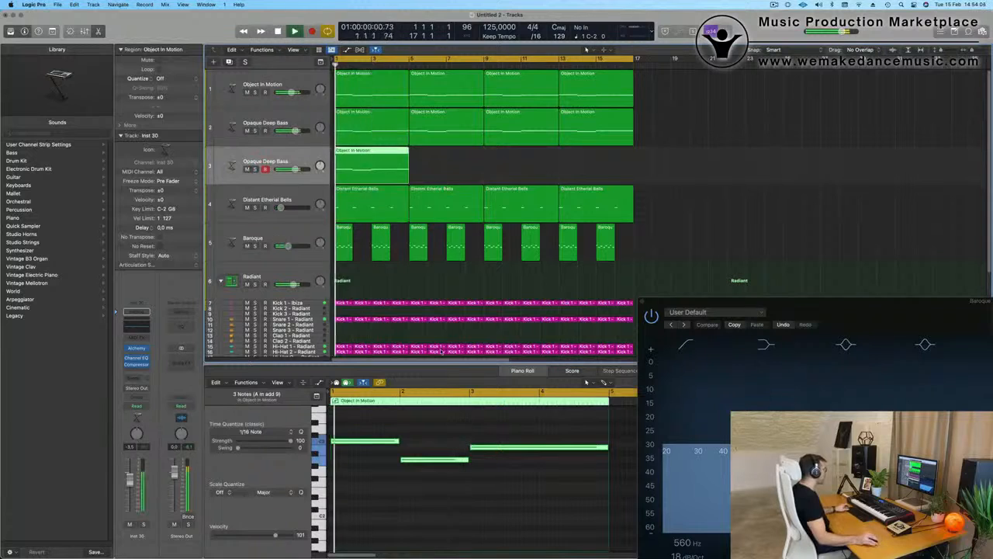
Step: Shorten the copied bass region's long notes to short hits, one per bar, with a fourth hit at bar 4
scroll(443, 411, down, 5)
key(space)
drag(388, 430, 475, 498)
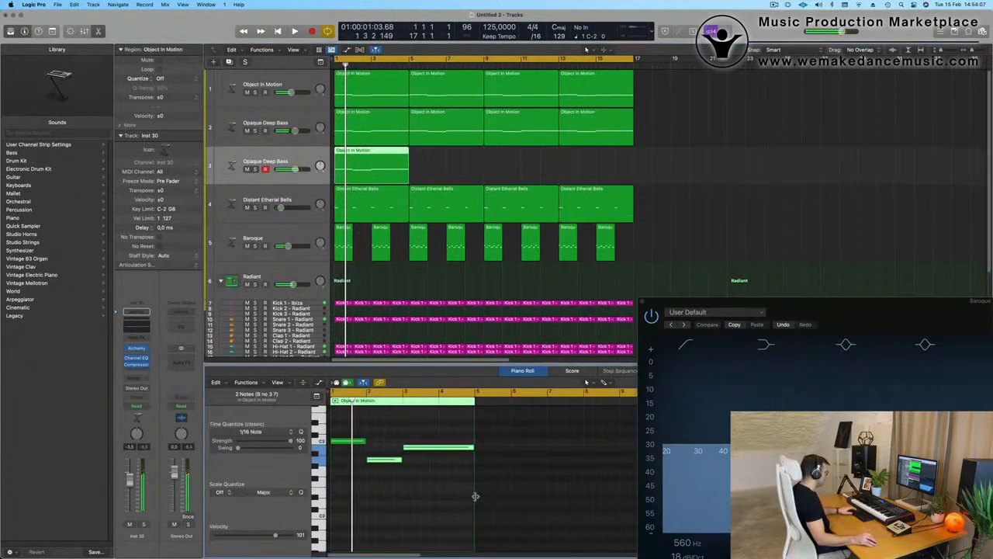
click(399, 430)
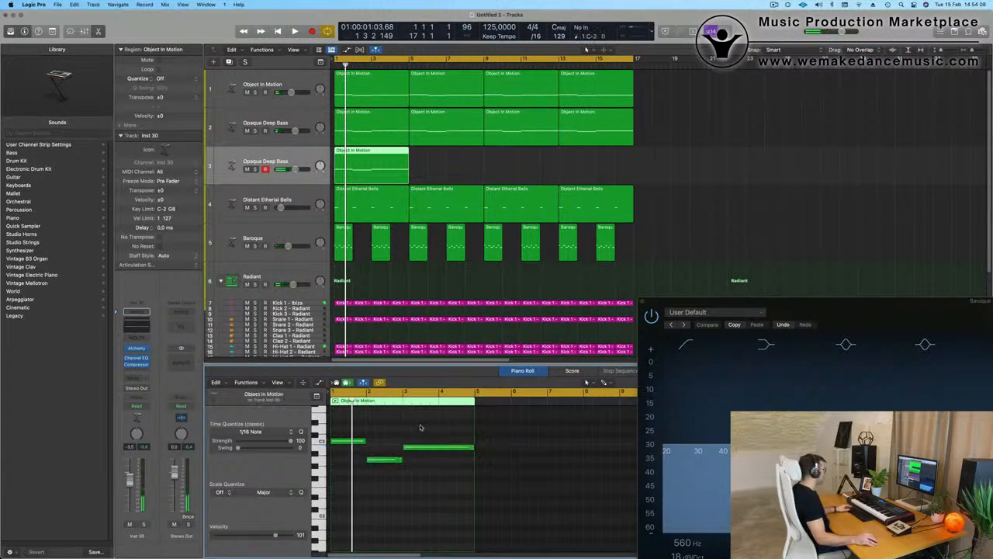
drag(473, 447, 446, 455)
key(super+a)
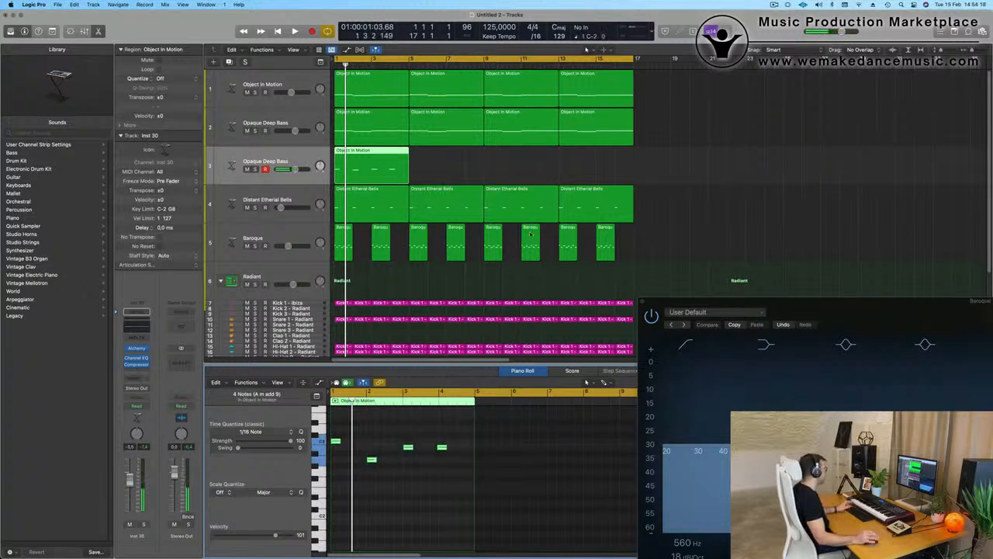
key(space)
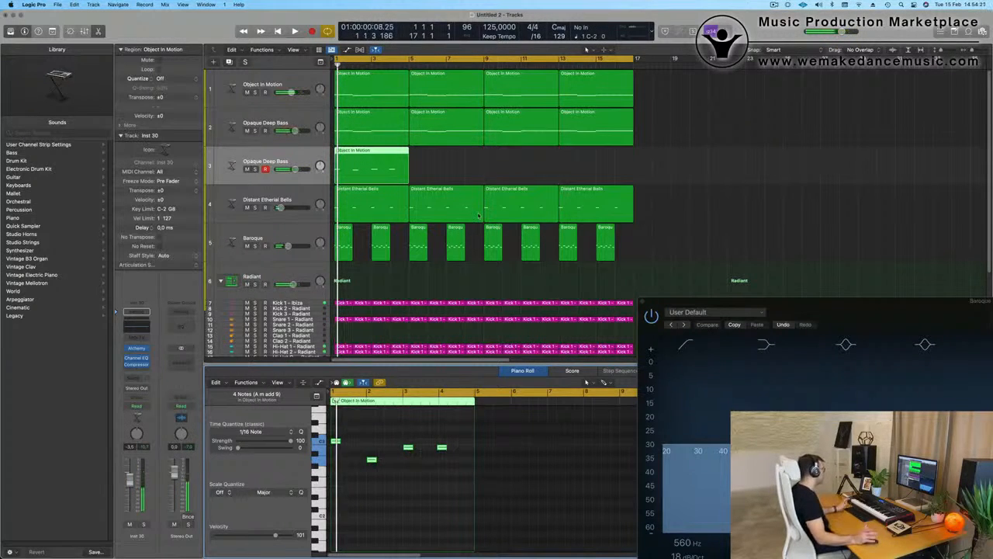
key(space)
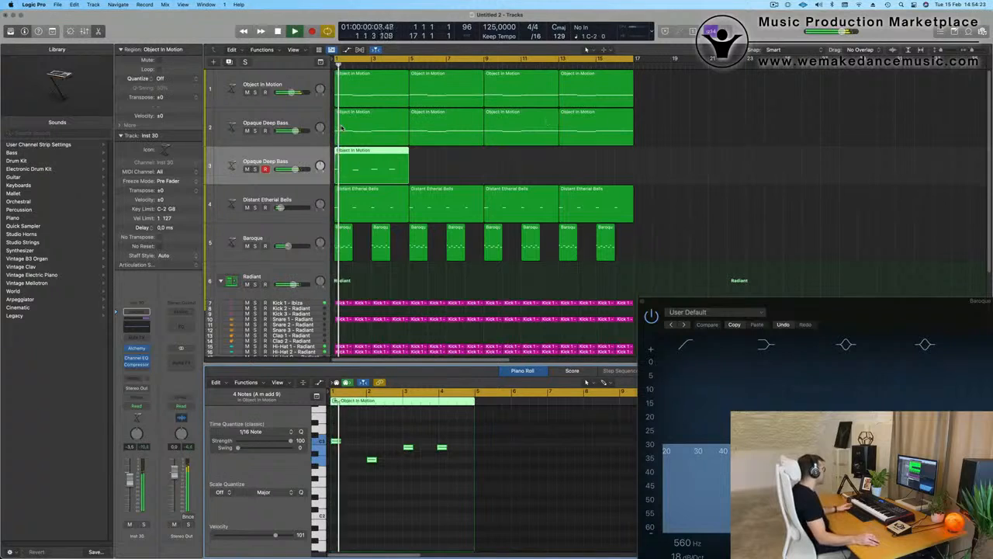
Step: Repeat the edited four-bar region three times on the duplicated bass track to fill all 16 bars
key(super+r)
key(super+r)
key(super+r)
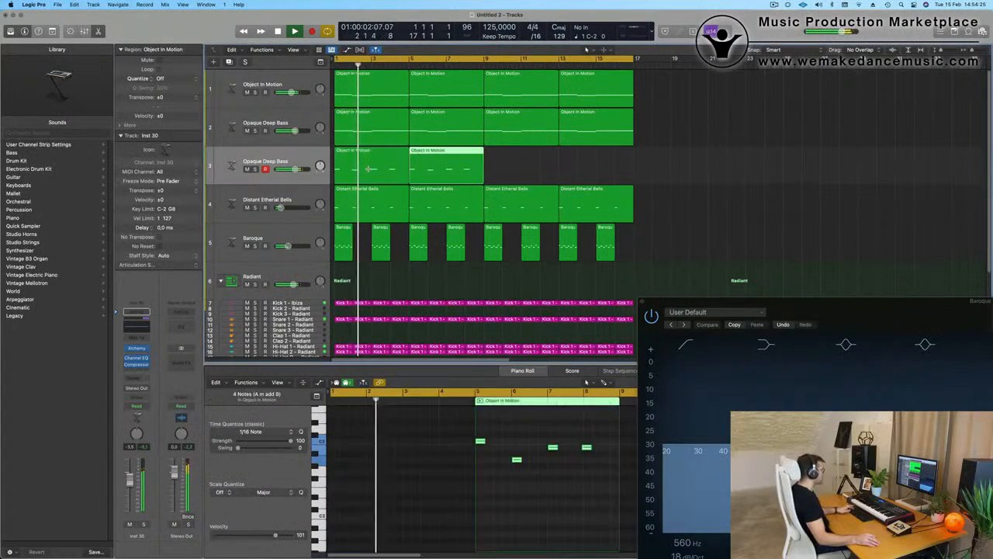
key(Return)
click(301, 161)
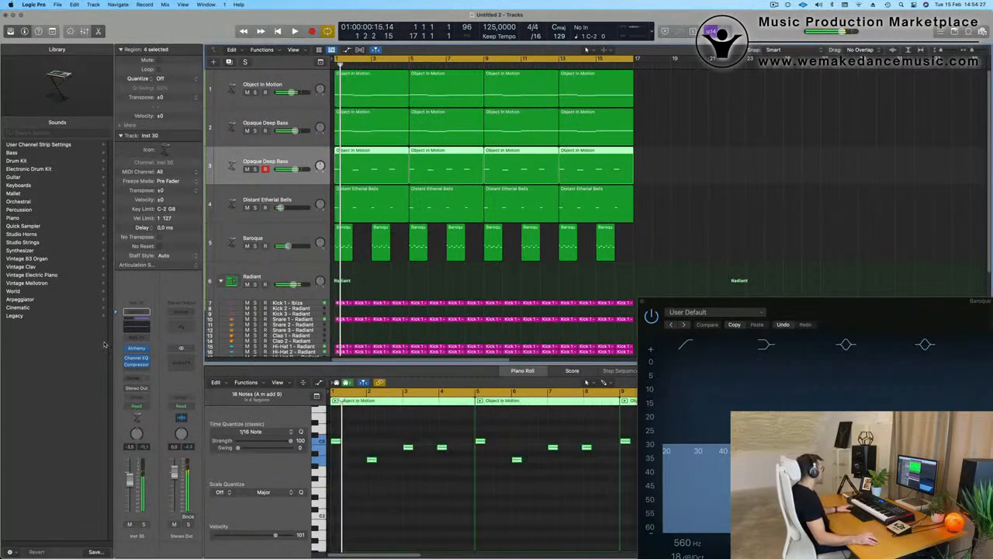
Step: Load the Vintage Synth brass preset Prophetic Brass in Alchemy on the duplicated bass track
key(v)
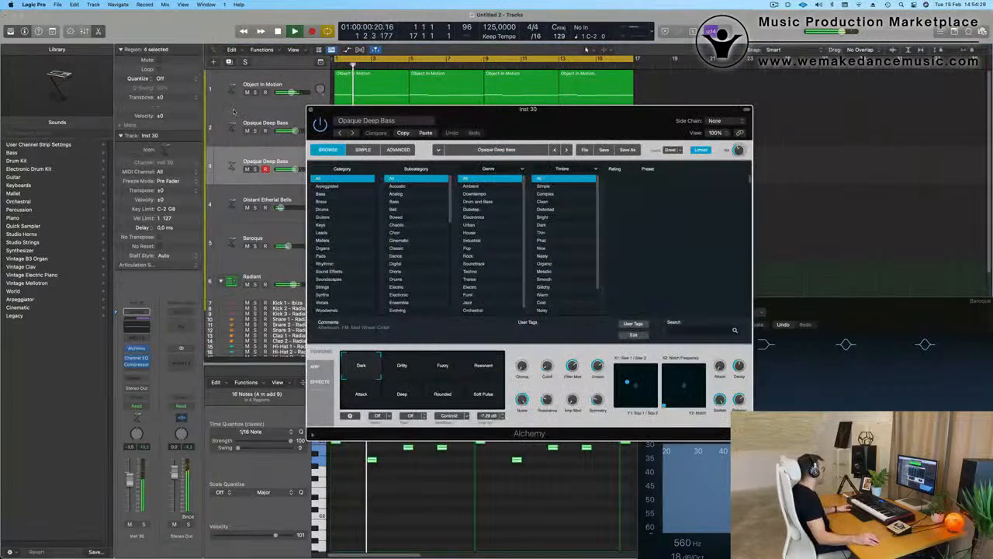
click(371, 122)
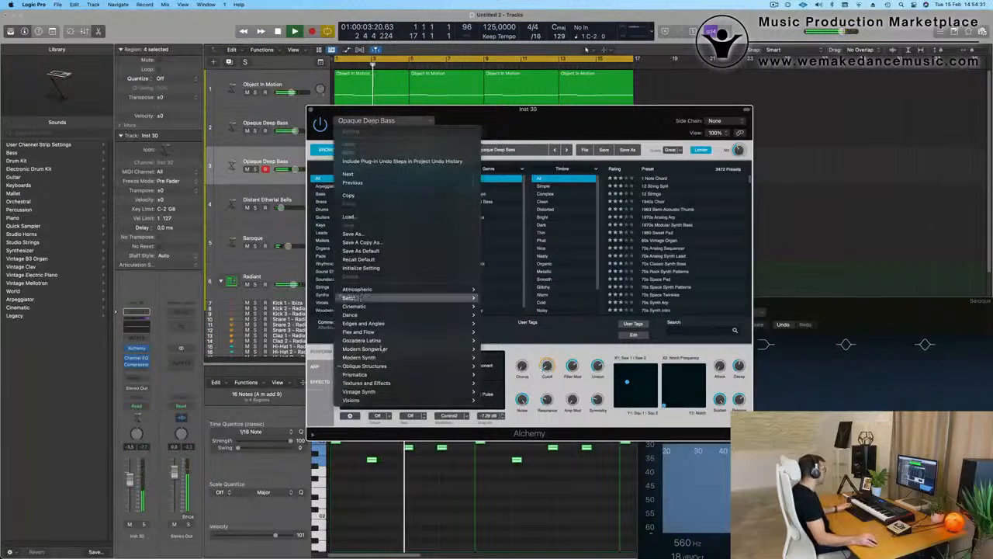
mouse_move(392, 388)
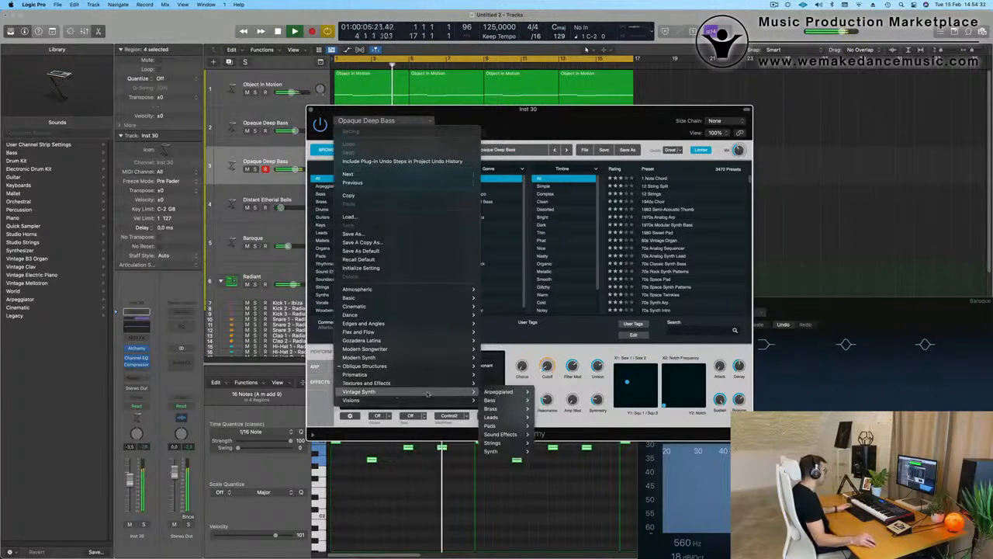
mouse_move(512, 408)
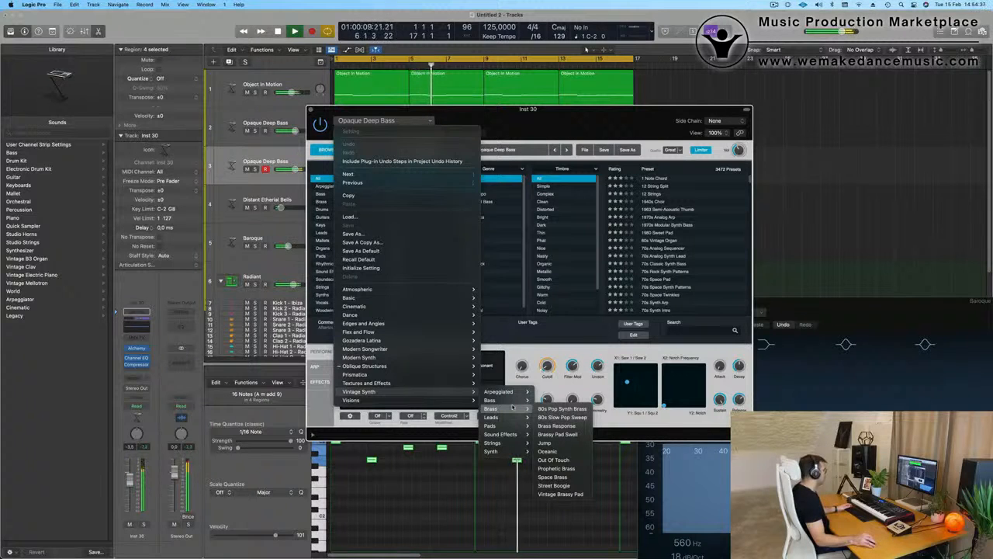
click(564, 467)
drag(405, 116, 599, 101)
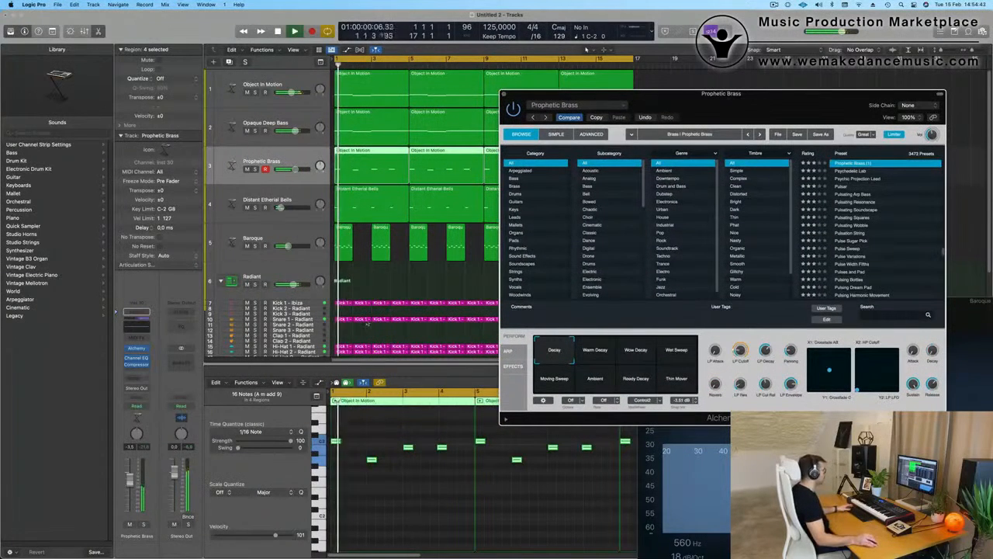
Step: Try the Warm Decay snapshot, choose Wow Decay instead, and raise the Prophetic Brass track's volume to about -1.1 dB
click(599, 354)
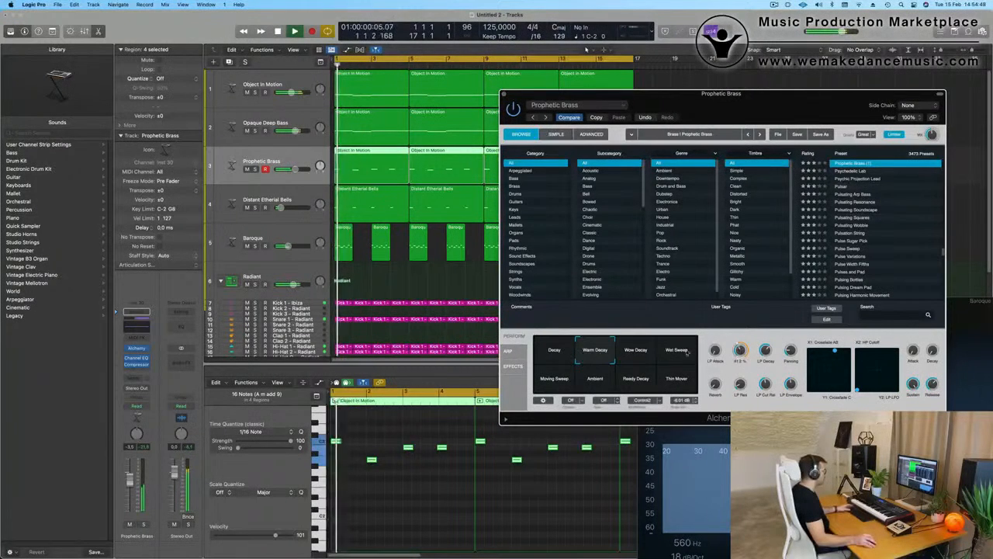
click(638, 355)
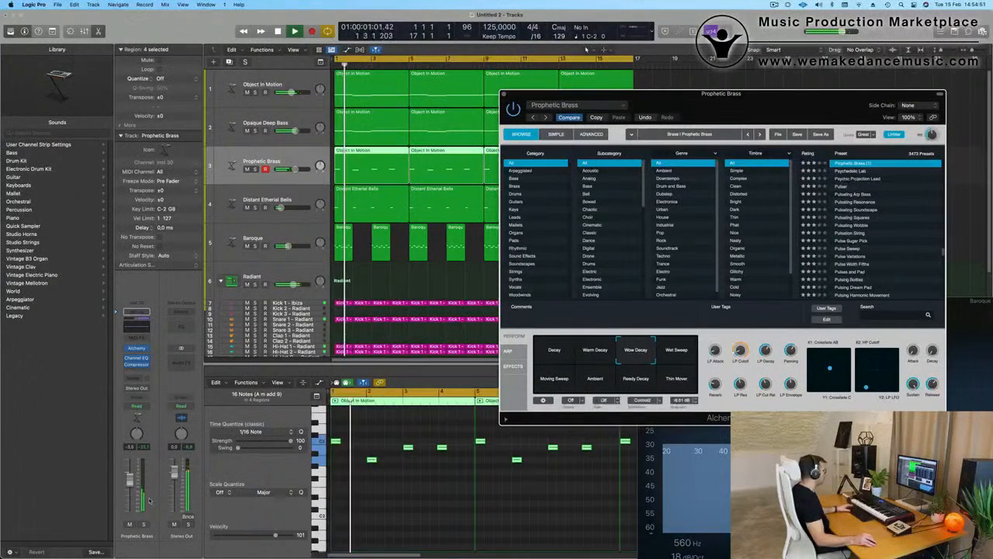
key(Return)
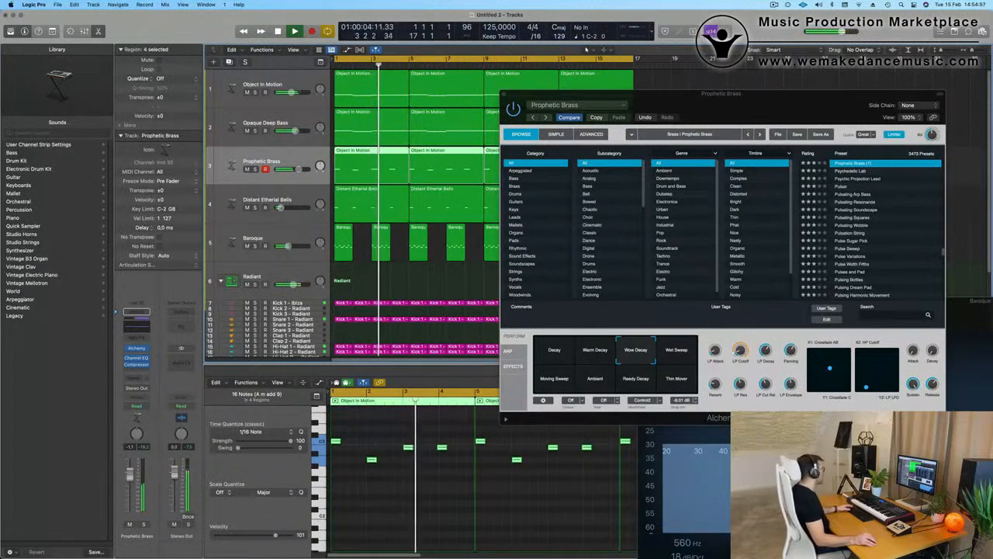
key(Return)
Step: Shift the bar 4 note of the first Prophetic Brass region slightly later and replace the three repeats with copies of it
click(441, 447)
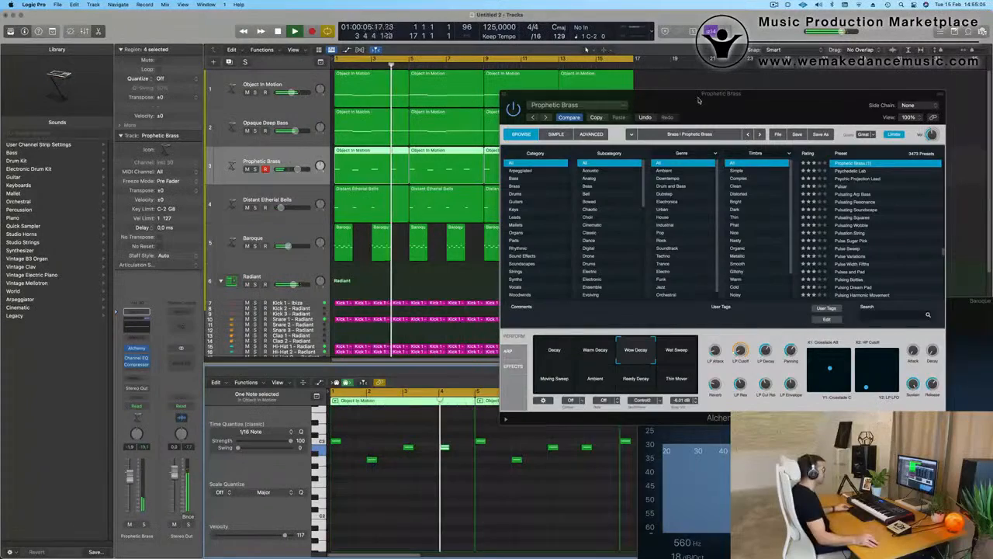
drag(621, 93, 482, 277)
key(Return)
drag(438, 165, 356, 173)
key(Delete)
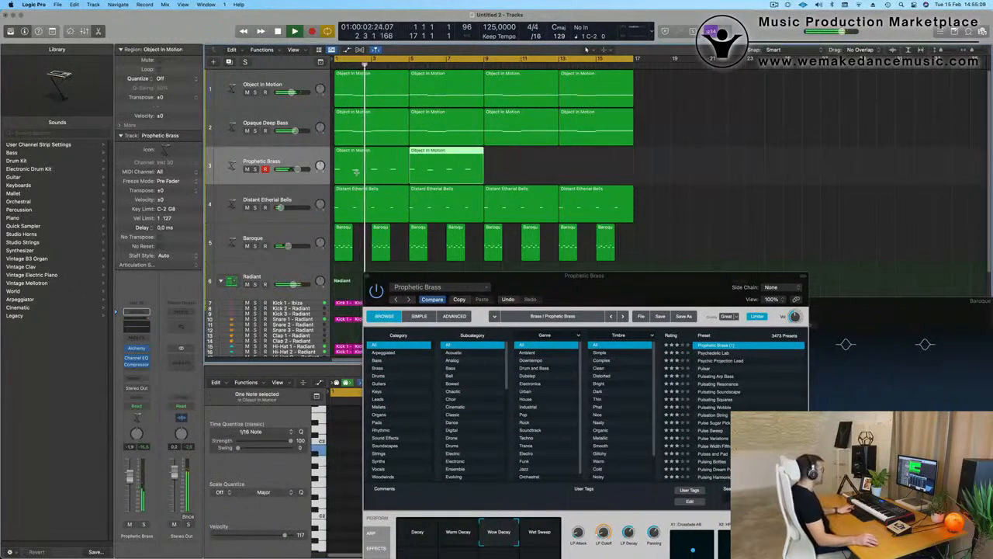
key(super+r)
key(super+r)
key(super+r)
click(659, 230)
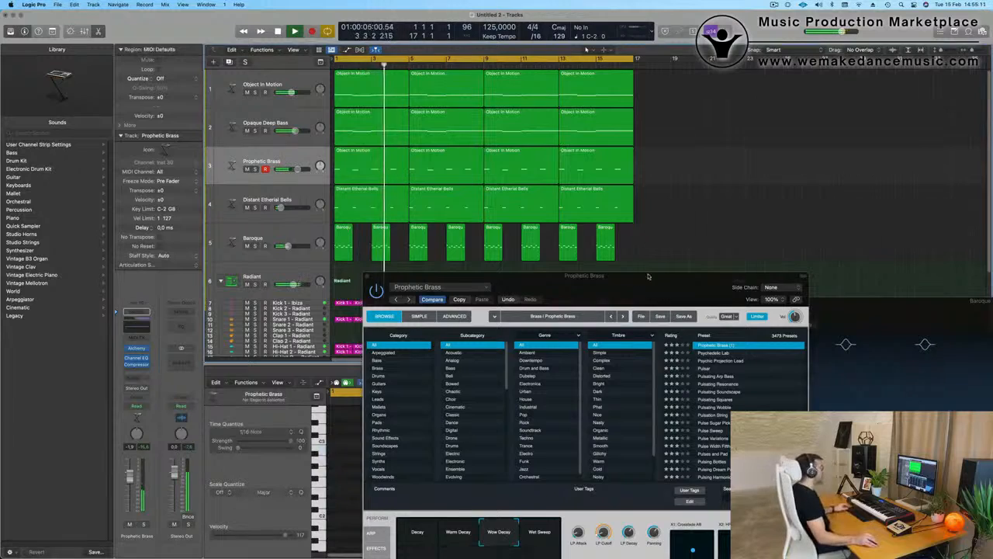
Step: Try the Wet Sweep snapshot on the Prophetic Brass preset in place of Wow Decay
drag(645, 278, 736, 116)
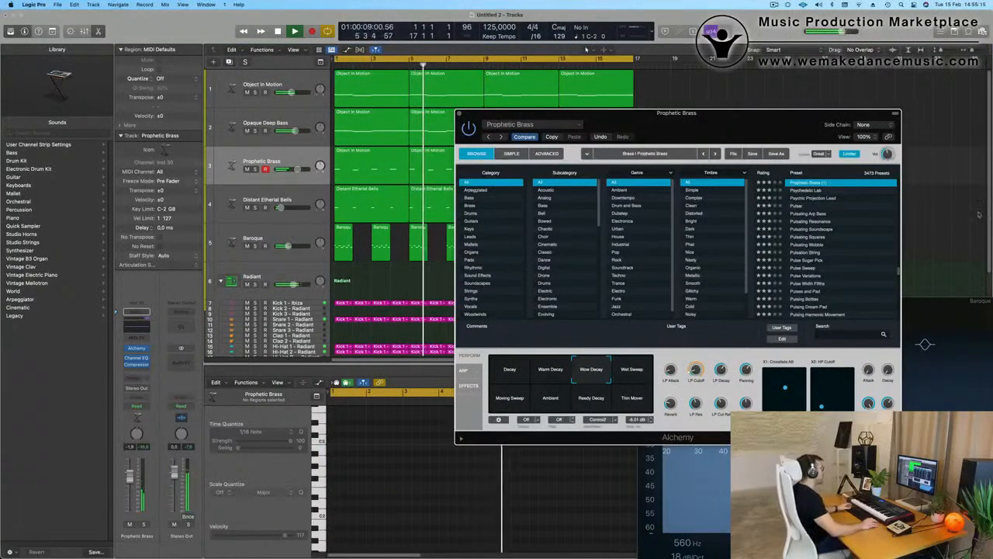
drag(742, 125, 728, 102)
click(618, 346)
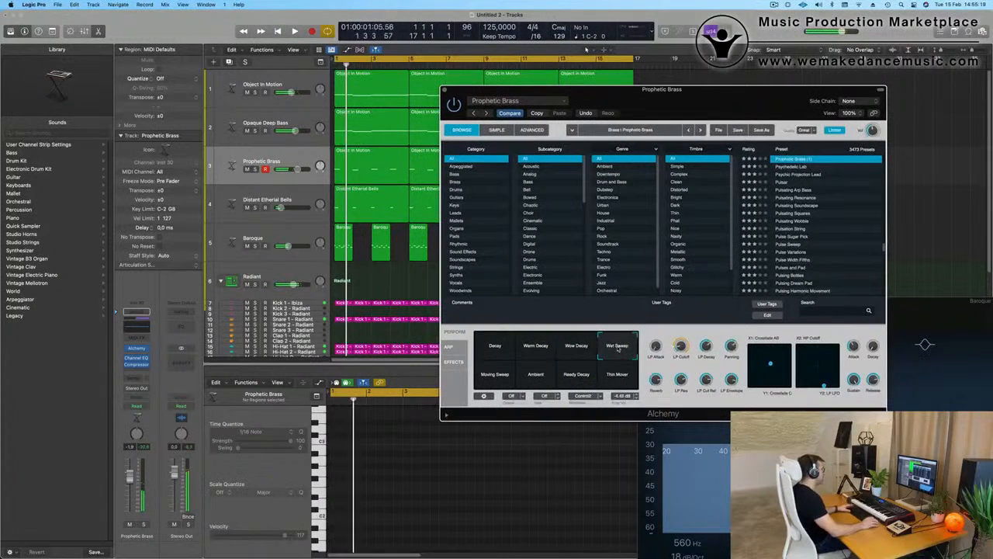
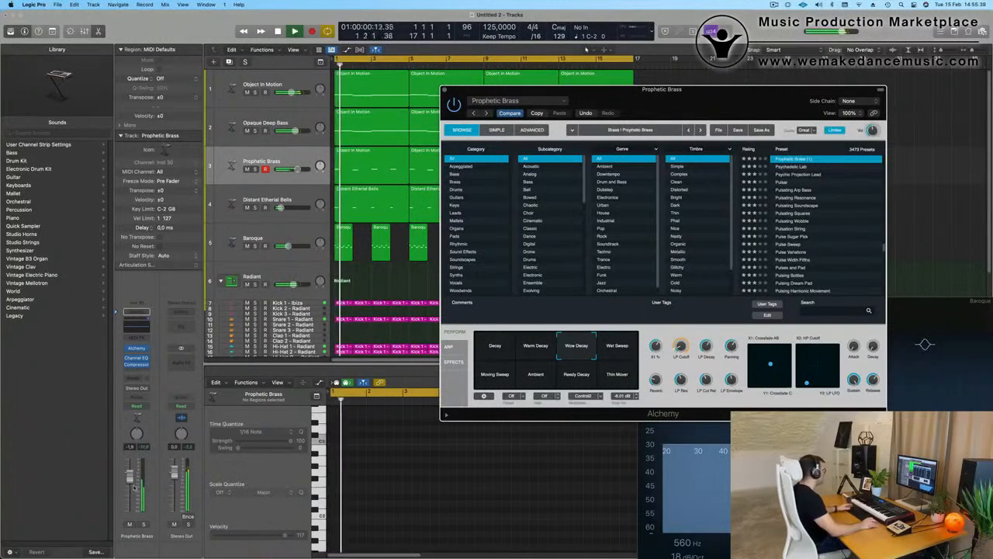
Step: Restart playback and fine-tune the LP Cutoff of the Prophetic Brass preset on the Wow Decay snapshot
key(space)
key(space)
drag(682, 346, 682, 345)
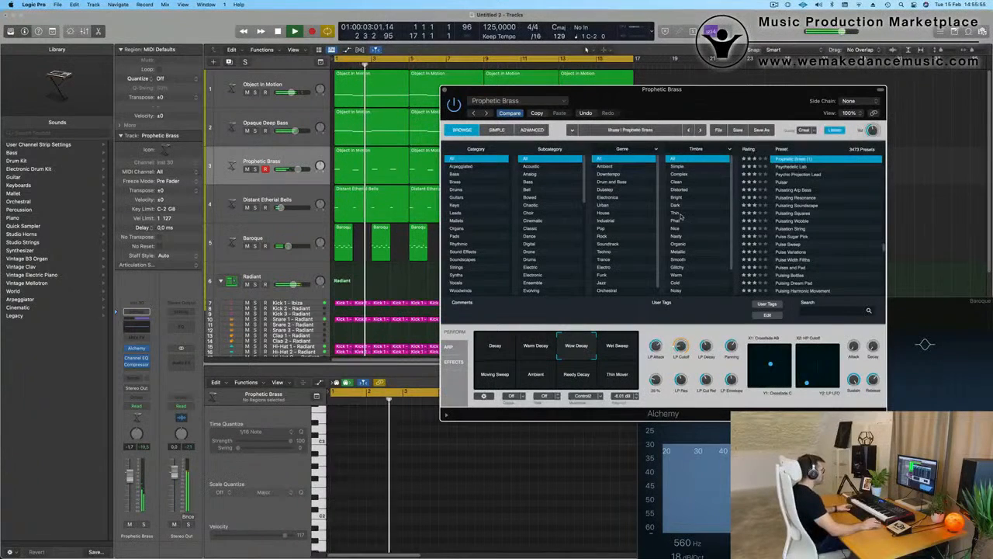
Step: Close the Prophetic Brass synth window and restart playback from the beginning with that track selected
drag(762, 99, 777, 129)
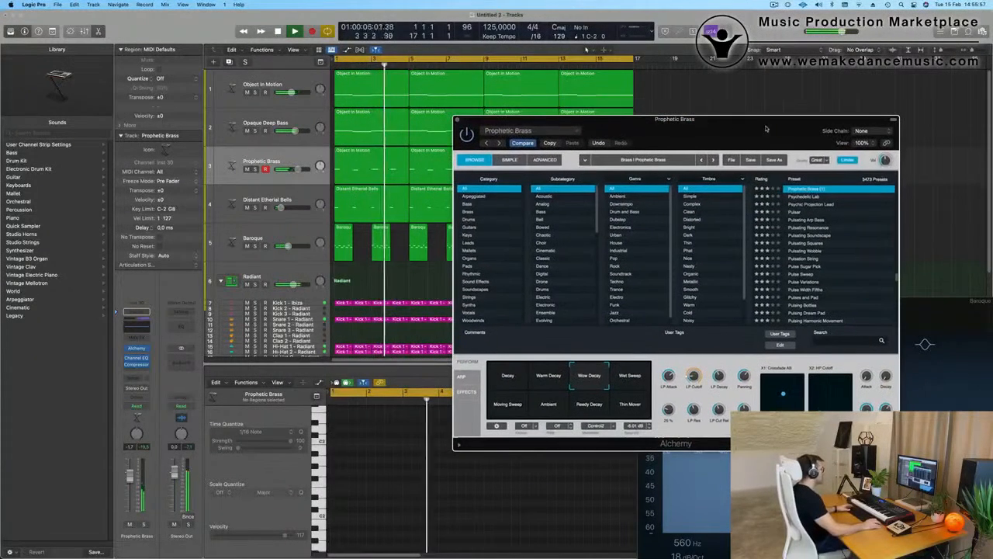
click(457, 120)
key(Return)
key(Return)
click(297, 164)
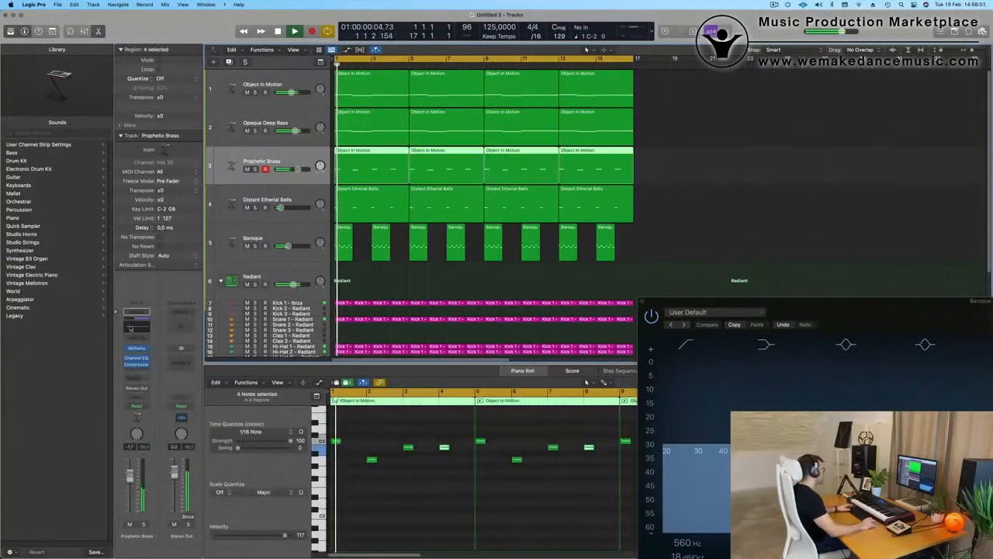
Step: Add a low cut at 122 Hz with a 24 dB/Oct slope in the Prophetic Brass track's Channel EQ
click(136, 358)
click(355, 153)
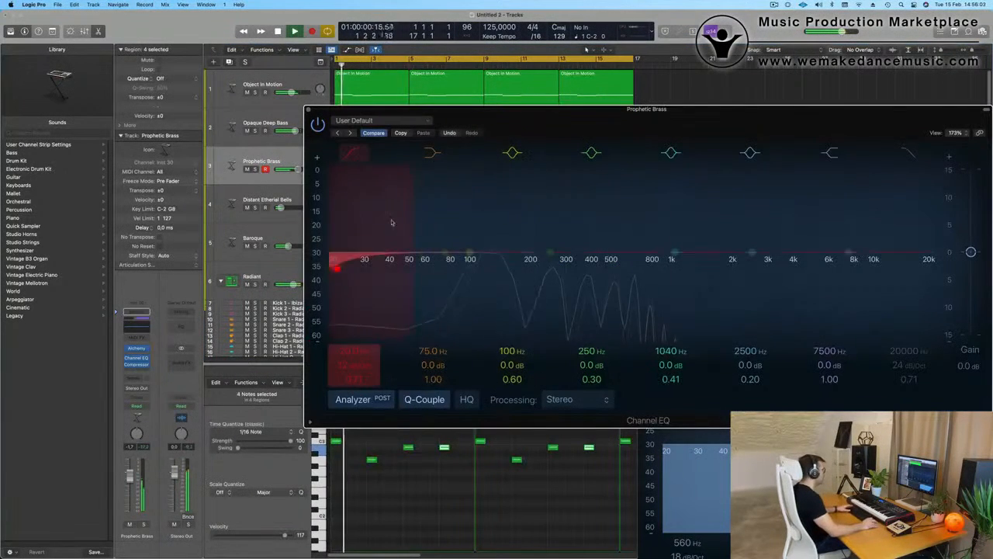
drag(371, 225, 428, 286)
drag(353, 366, 353, 352)
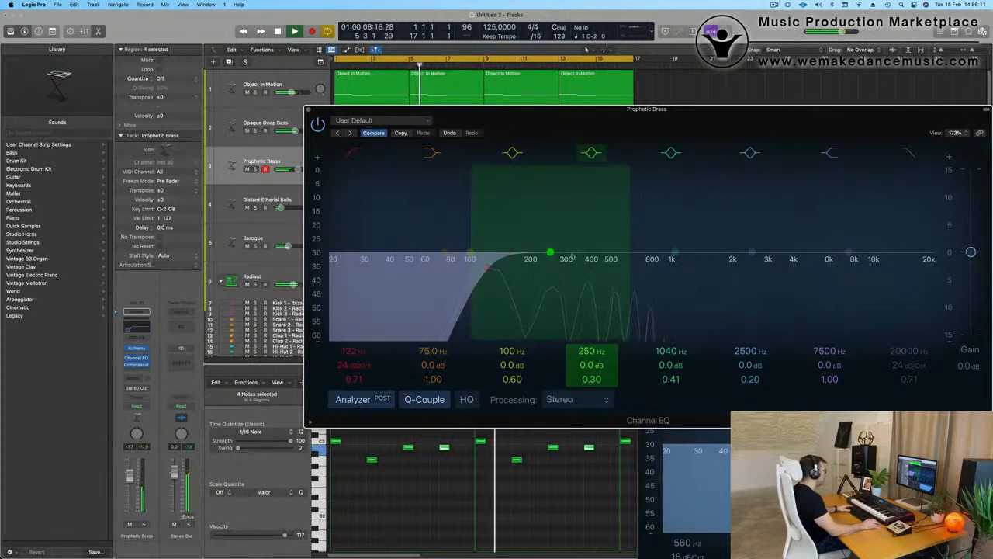
click(309, 111)
Step: Lower the Prophetic Brass track's volume to -4.3 dB during playback and close the leftover Baroque EQ window
key(Return)
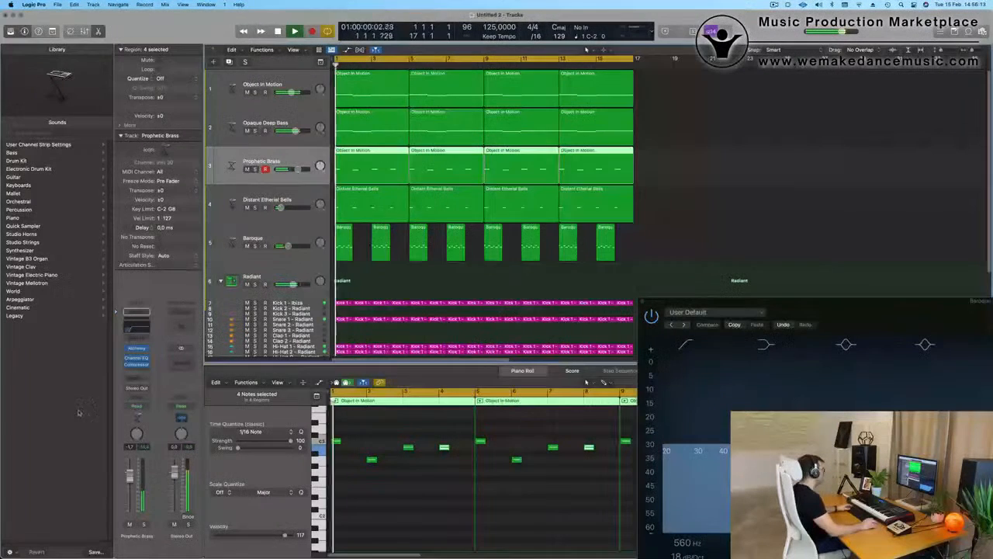
drag(130, 477, 130, 482)
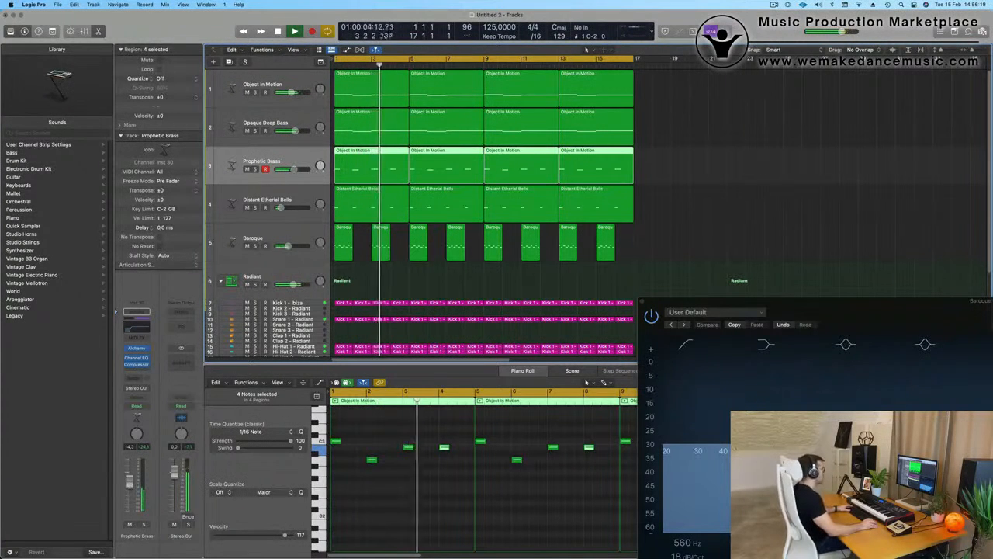
click(642, 301)
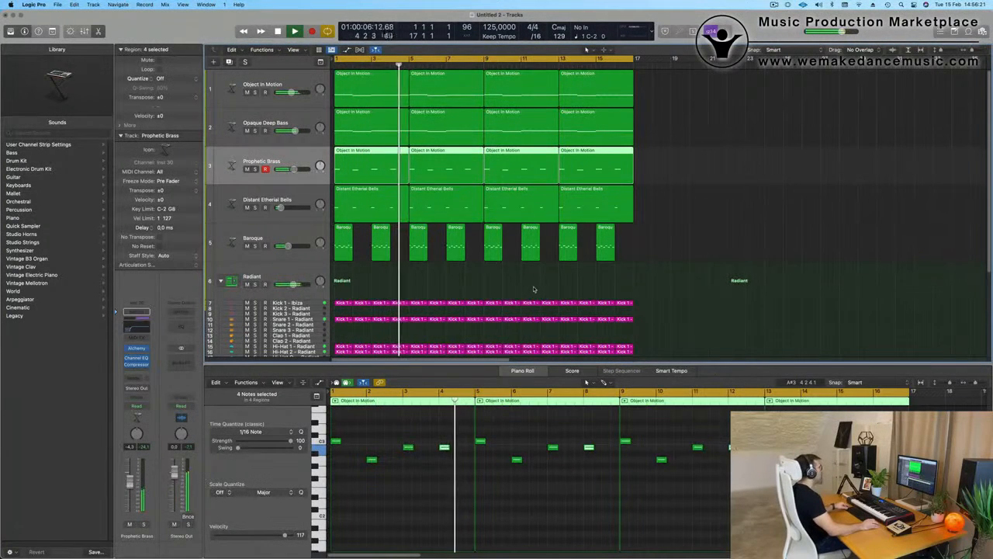
Step: Listen to the Object In Motion track briefly in solo, then restart playback of the full mix
scroll(534, 287, up, 2)
scroll(533, 287, down, 3)
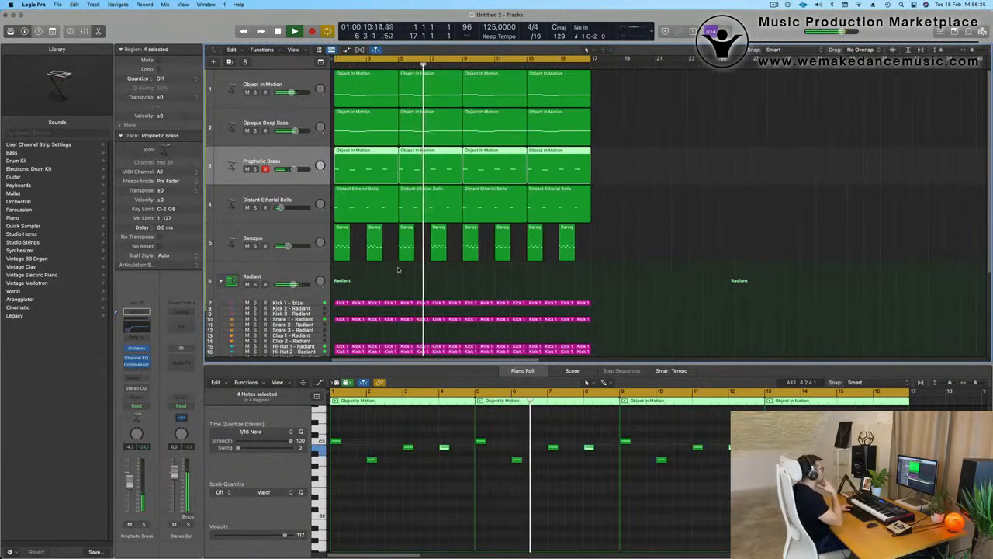
scroll(398, 269, down, 1)
scroll(303, 81, up, 1)
click(275, 87)
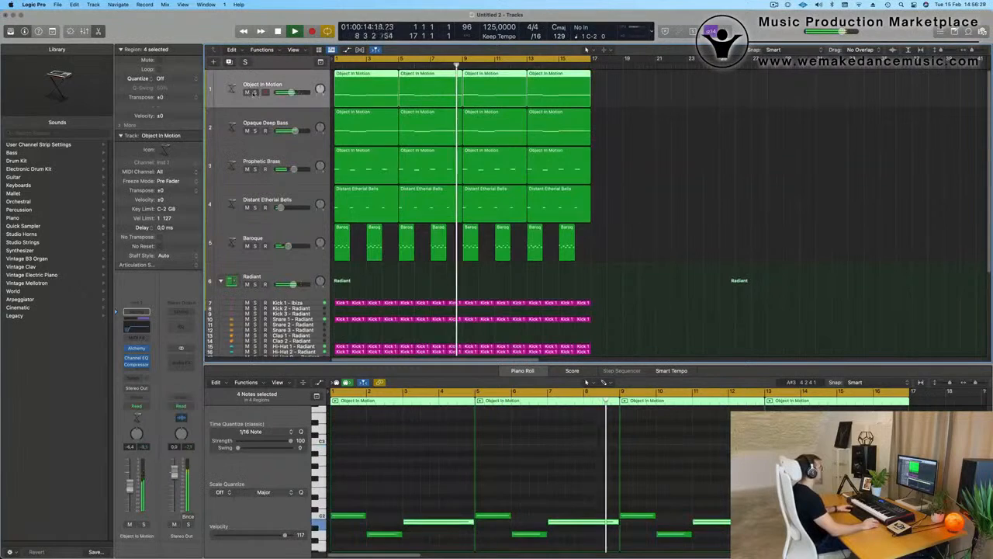
click(254, 92)
click(254, 92)
key(Return)
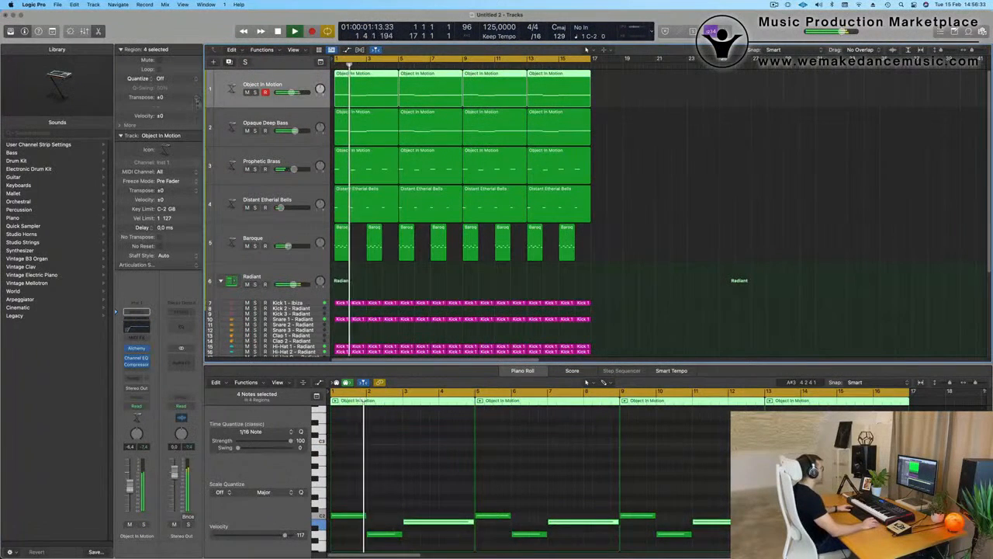
Step: Duplicate the Object In Motion track with its sound settings and move the new track below Baroque
key(super+d)
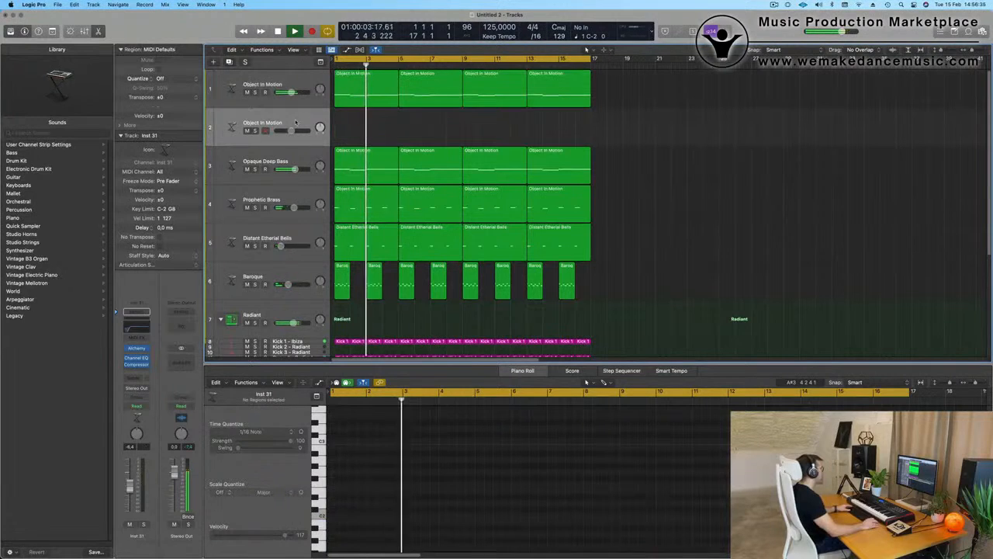
drag(290, 129, 295, 272)
key(Return)
Step: Copy the first Object In Motion region onto the duplicate track and double its three notes one octave higher
drag(359, 91, 360, 294)
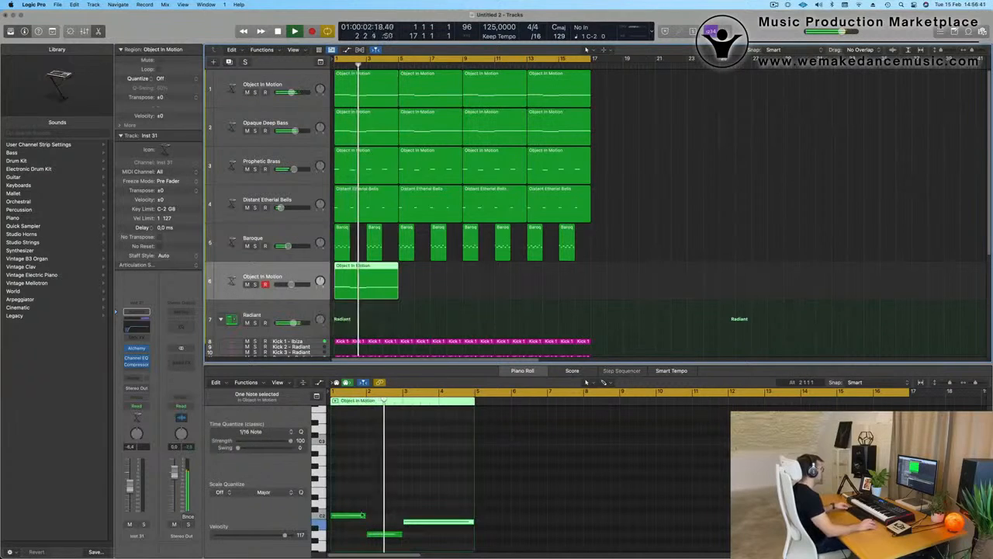
drag(353, 499, 430, 545)
drag(360, 514, 360, 446)
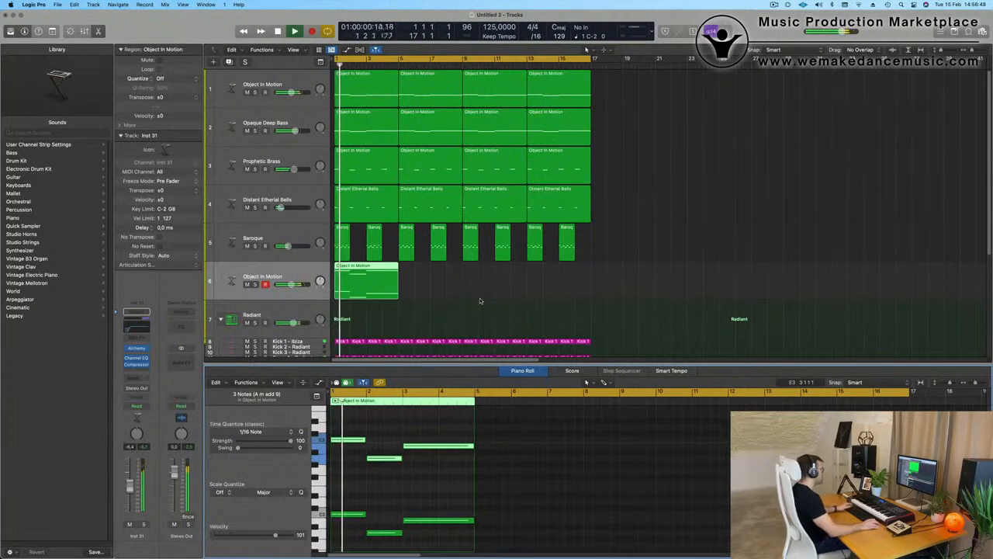
Step: Open the duplicate track's Alchemy synth, filter the presets to Pads and load Cirrus Clouds
click(136, 348)
drag(548, 124, 821, 125)
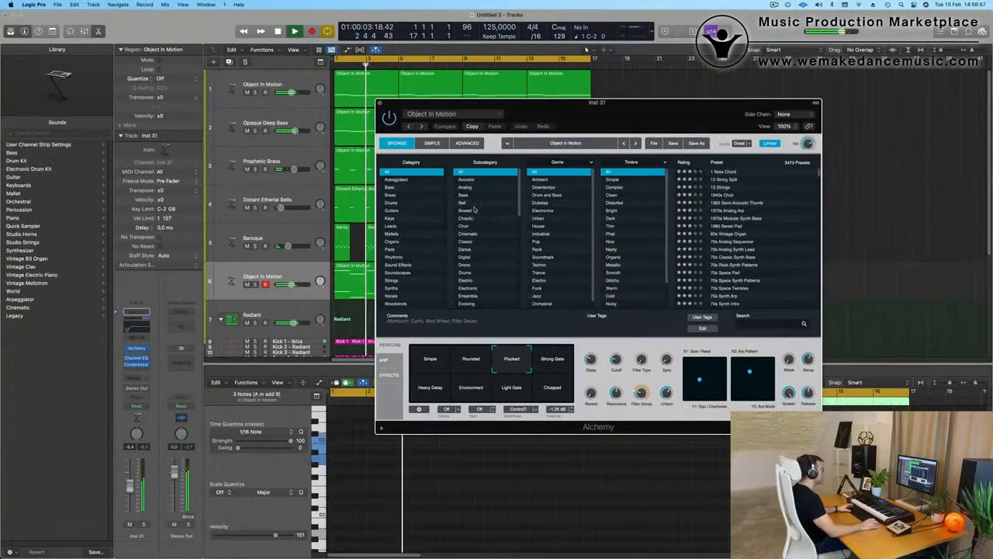
click(411, 249)
scroll(724, 246, down, 2)
scroll(726, 248, down, 10)
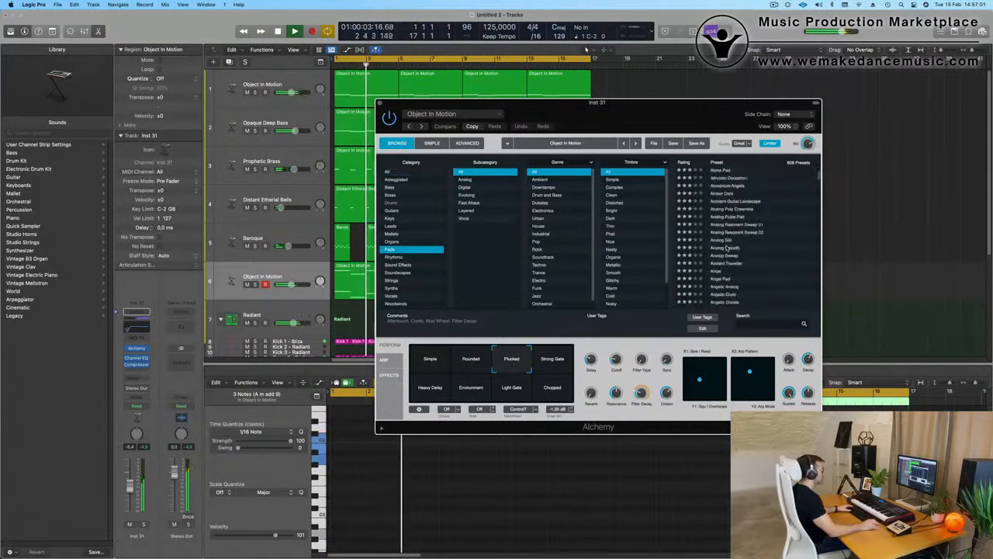
click(726, 241)
drag(660, 114, 744, 108)
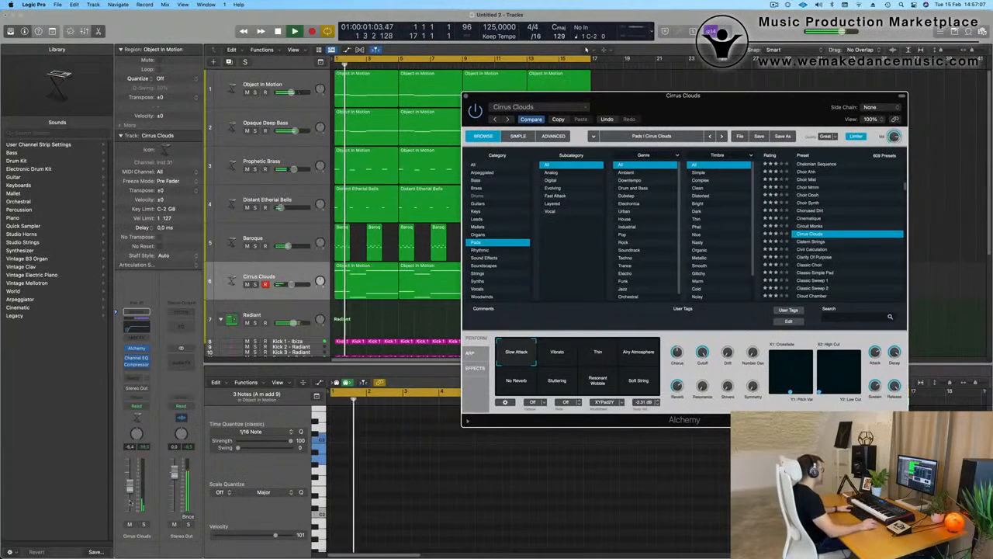
Step: Try the Vibrato, Thin and No Reverb snapshots of Cirrus Clouds while adjusting the track's volume to -4.0 dB
click(129, 473)
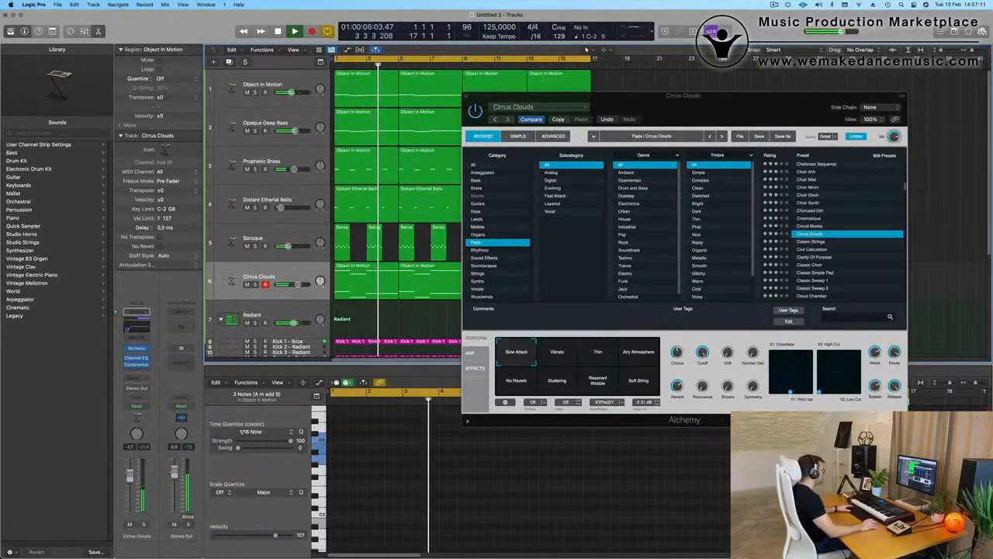
click(565, 356)
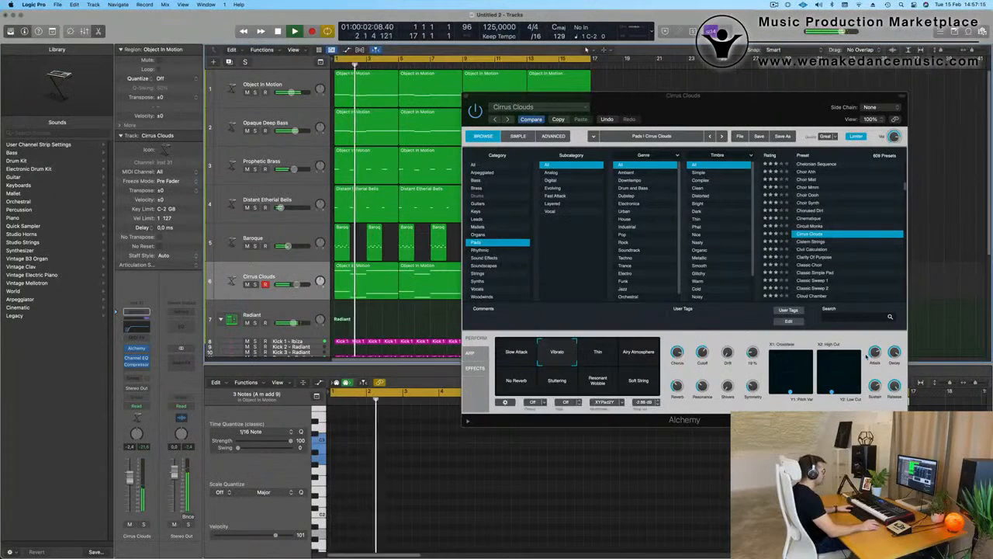
click(598, 355)
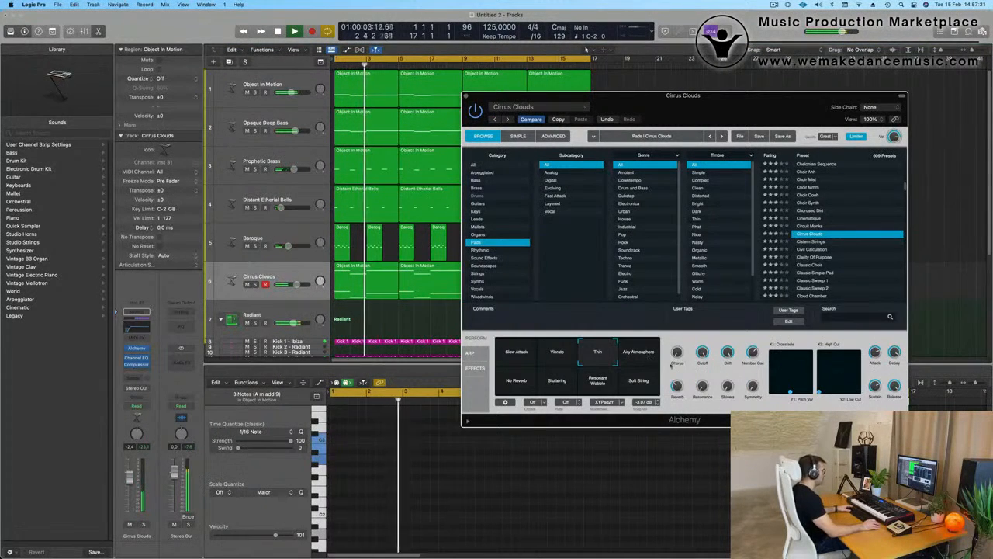
key(Return)
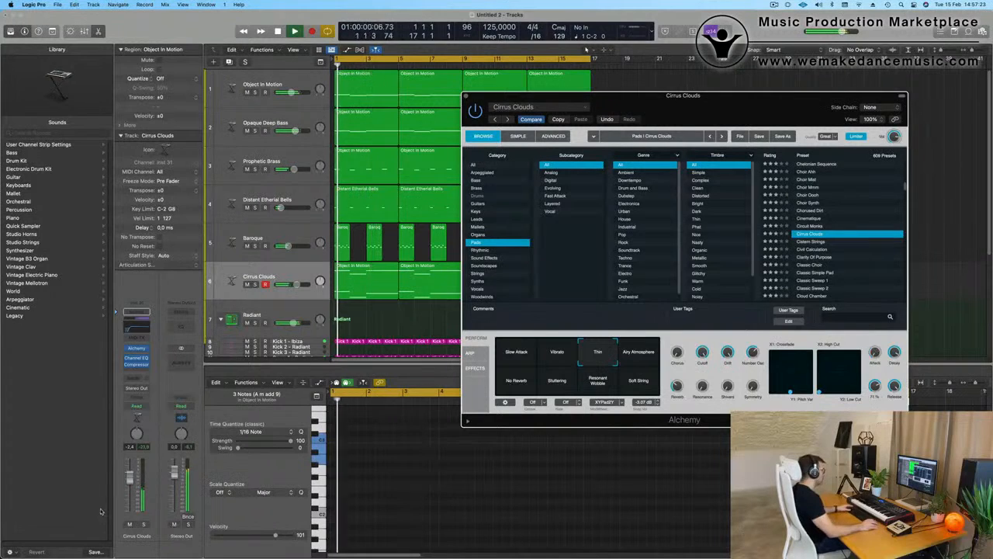
key(super+w)
key(Return)
click(518, 382)
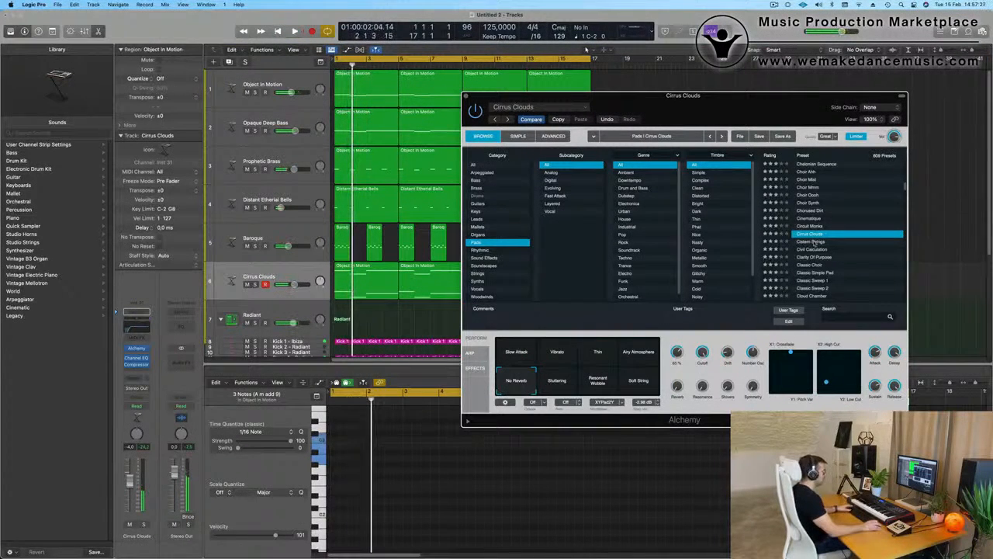
Step: Try the Cistern Strings pad preset on the duplicate track, then load Classic Sweep 1 instead
key(Return)
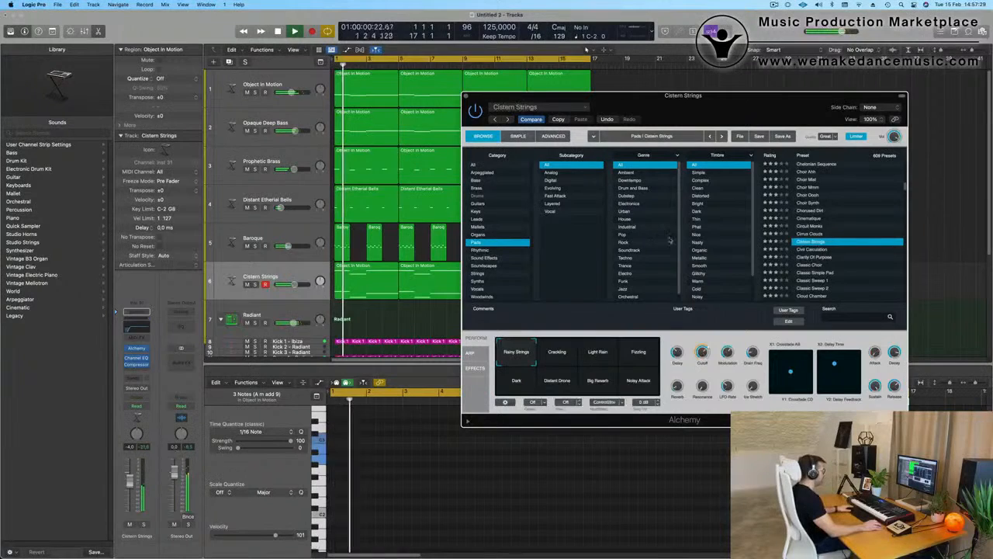
drag(758, 108, 639, 99)
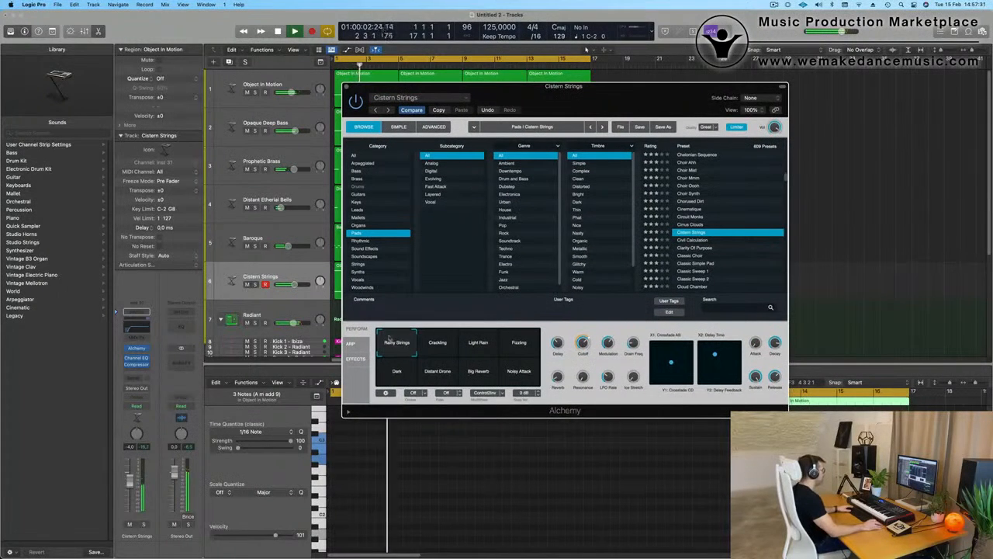
scroll(705, 271, down, 2)
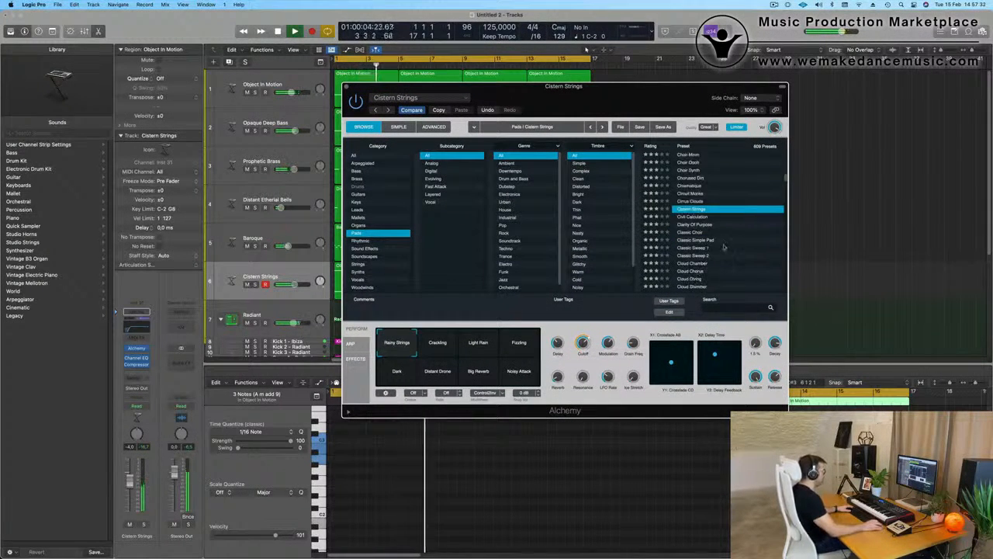
click(690, 248)
key(space)
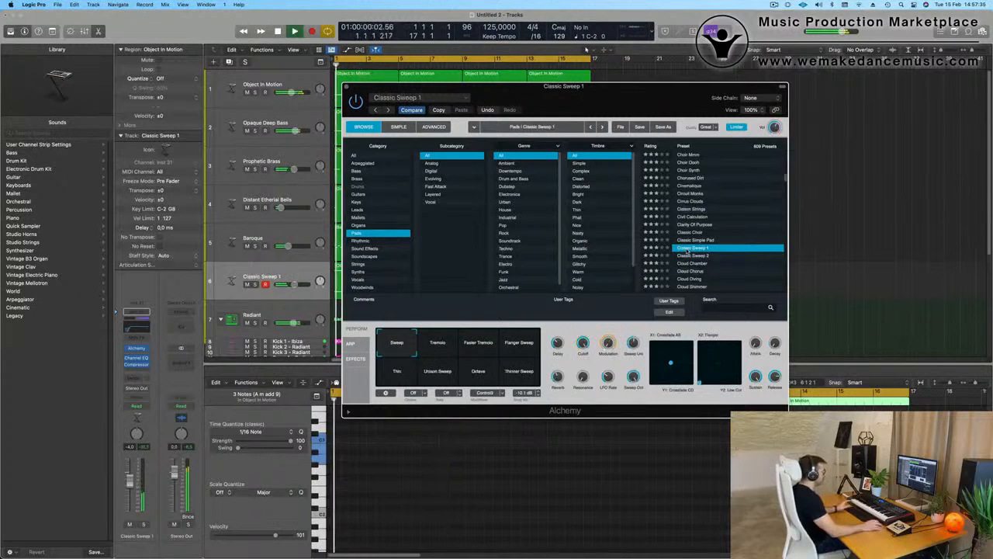
Step: Audition all the other Classic Sweep 1 snapshots, from Tremolo through Thinner Sweep, and return to the Sweep snapshot
drag(627, 106, 680, 126)
click(498, 372)
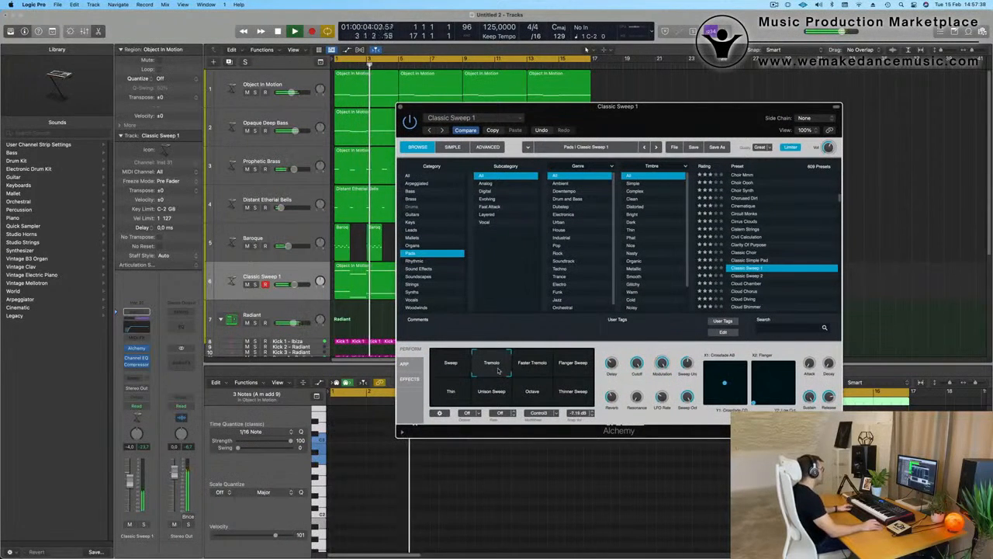
click(538, 368)
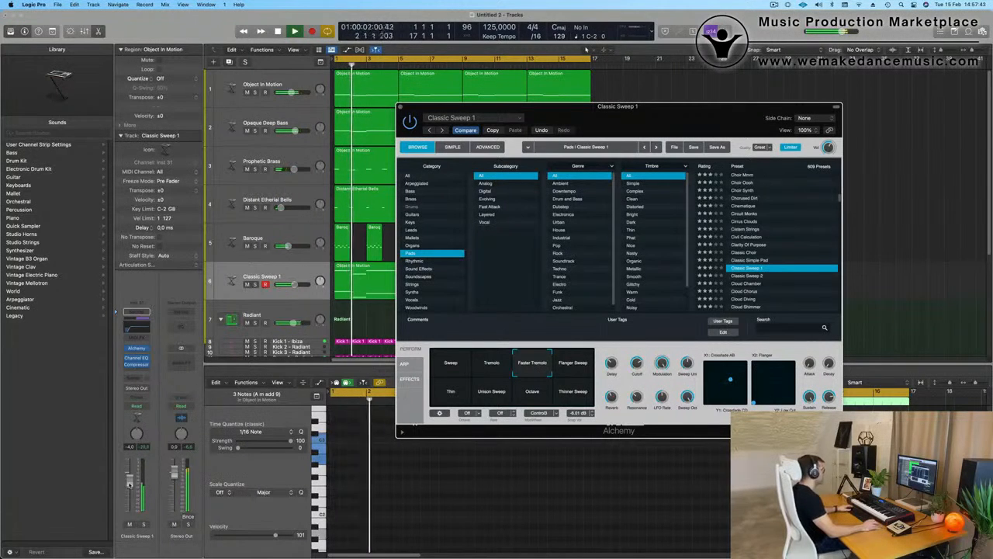
click(578, 372)
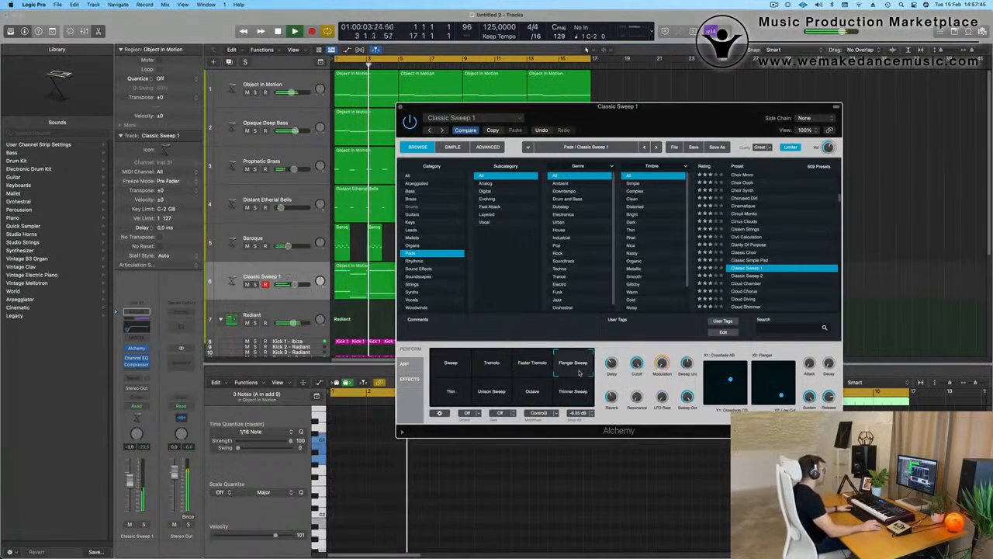
click(447, 396)
click(490, 396)
click(536, 392)
click(576, 393)
click(574, 363)
key(space)
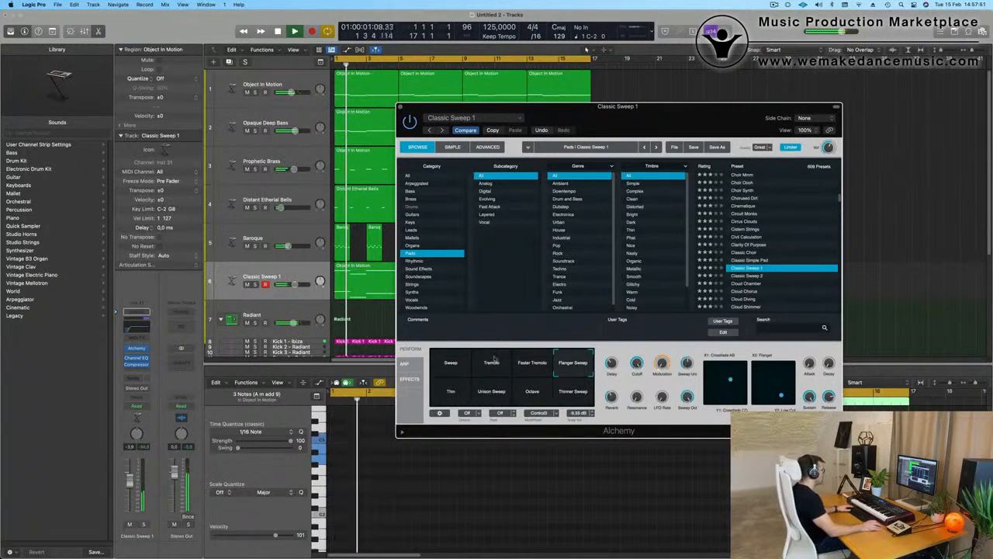
click(450, 363)
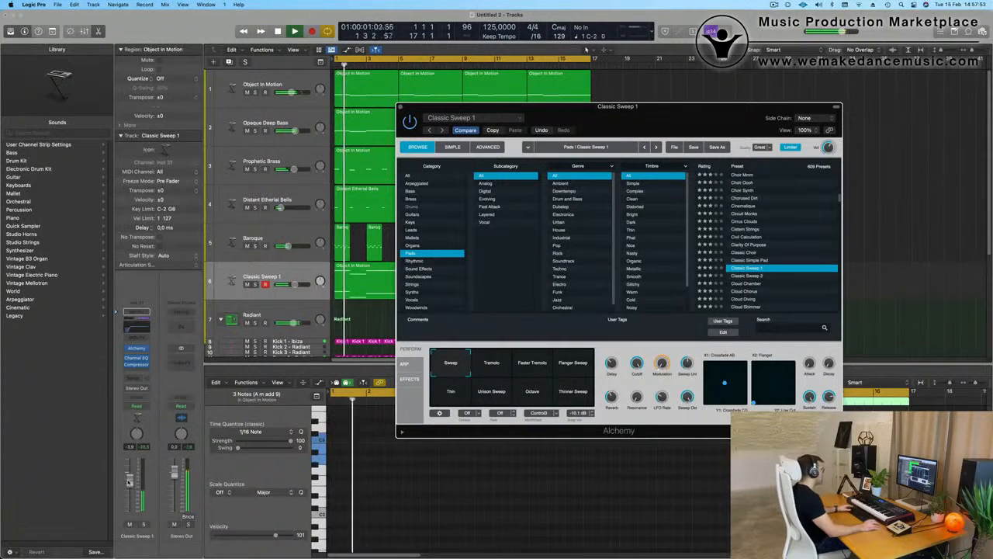
Step: Fine-tune the Cutoff of Classic Sweep 1 on the Sweep snapshot and set the track's volume to -1.1 dB
click(636, 365)
drag(636, 362, 642, 416)
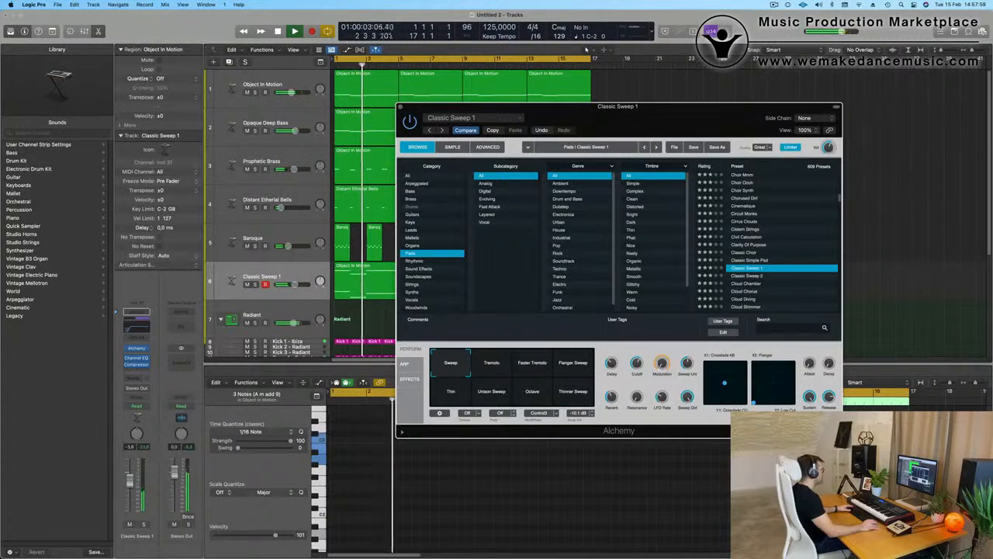
key(Return)
drag(129, 482, 130, 476)
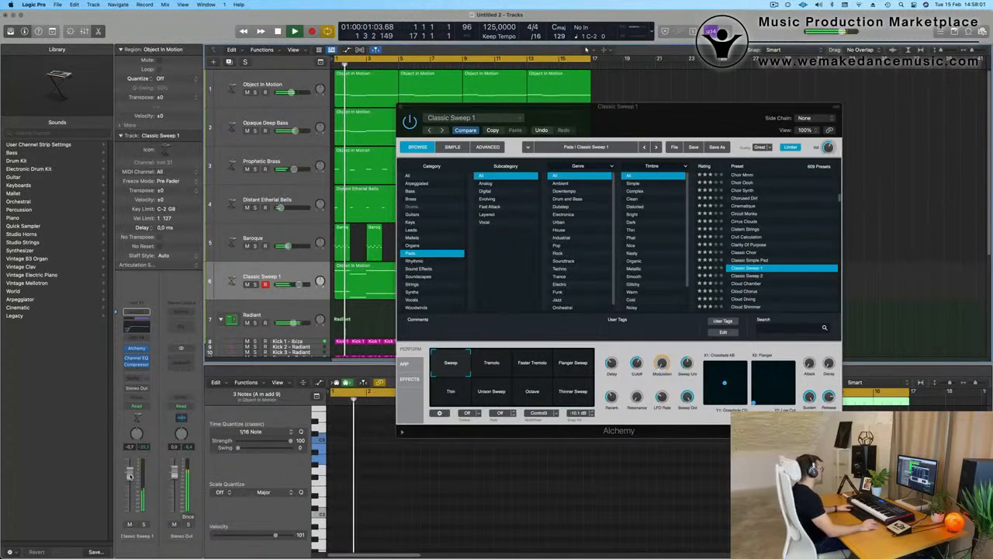
click(637, 364)
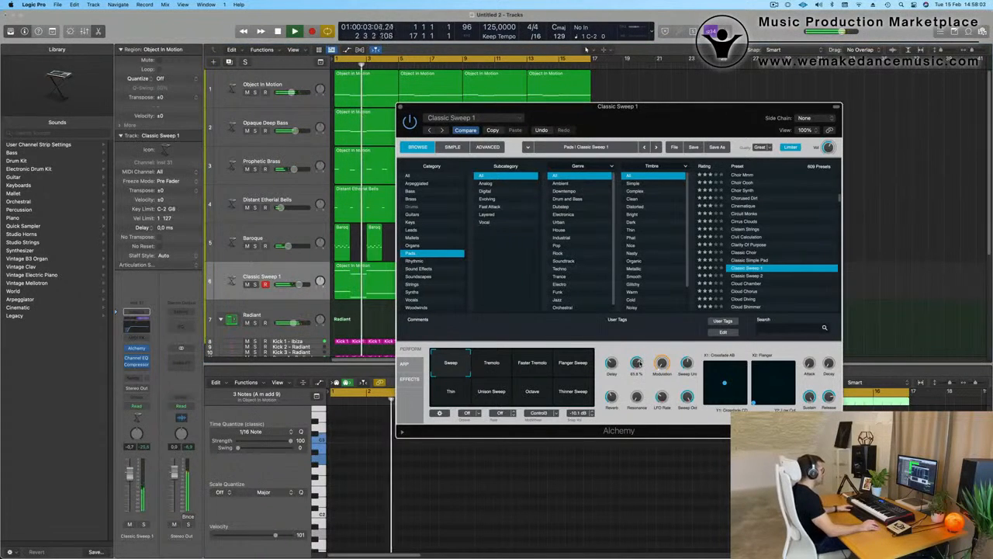
drag(670, 121, 682, 114)
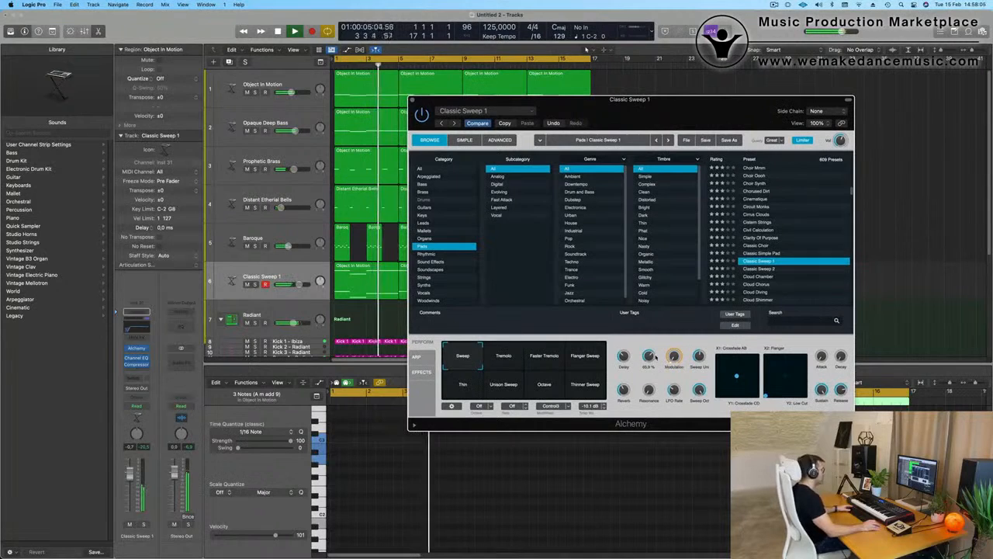
click(130, 475)
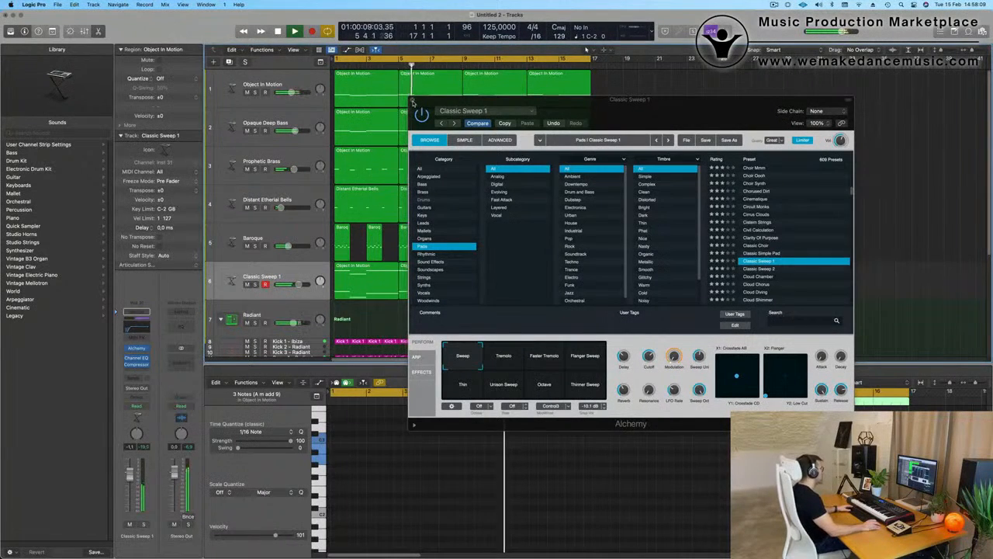
Step: Close the Classic Sweep 1 instrument window, check the track briefly in solo, and listen to it within the full mix
click(412, 100)
click(255, 285)
click(256, 285)
click(300, 273)
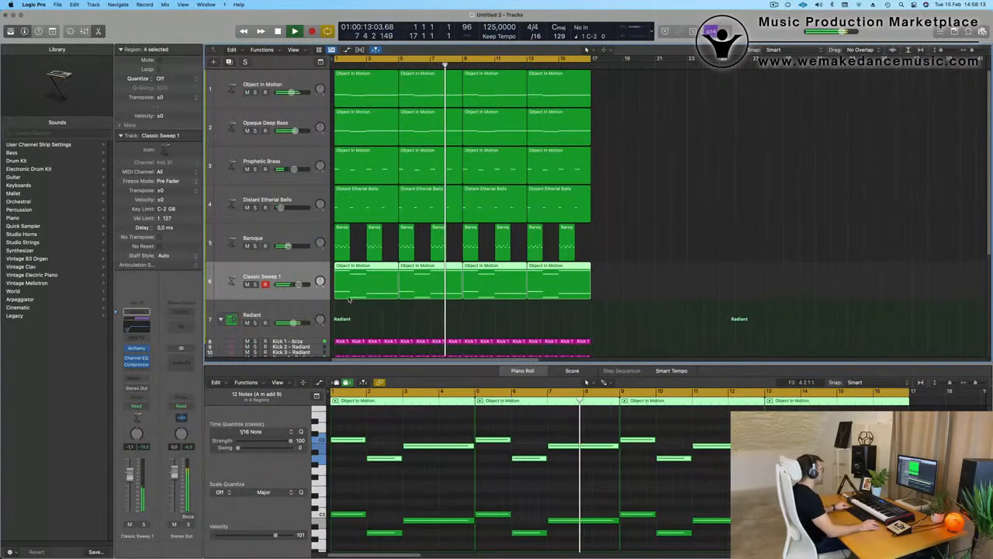
scroll(543, 233, down, 2)
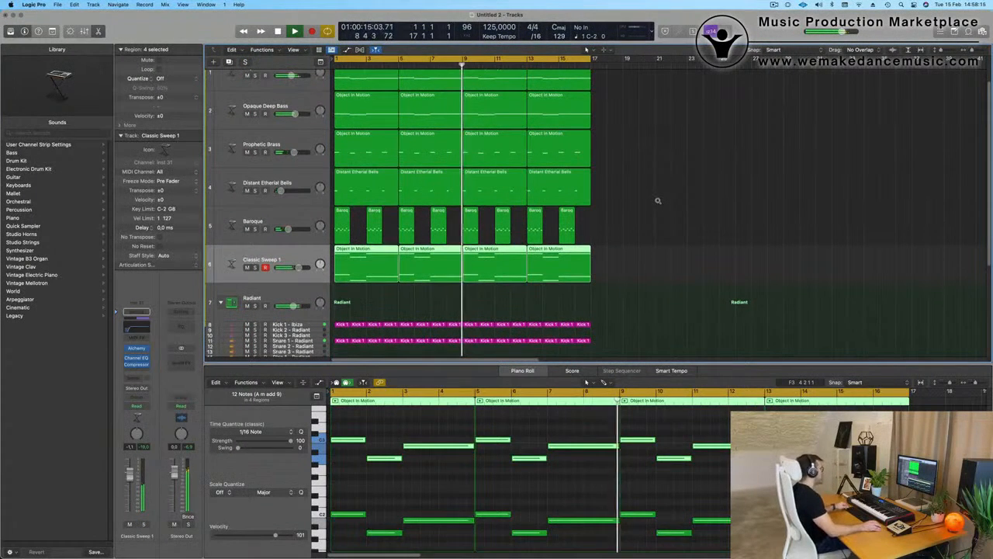
scroll(657, 203, up, 2)
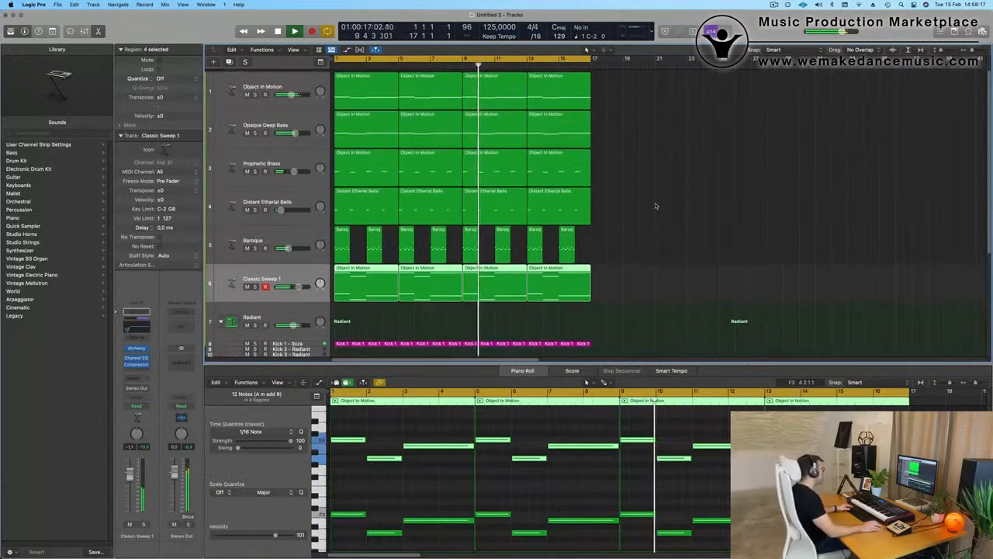
click(655, 206)
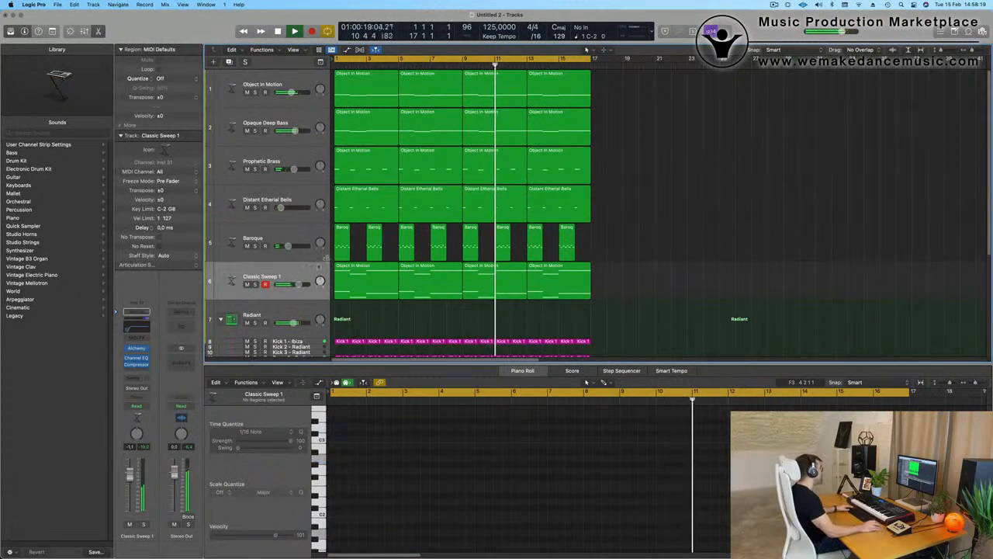
Step: Repeat all regions of the arrangement once so that every track runs up to bar 33
click(289, 273)
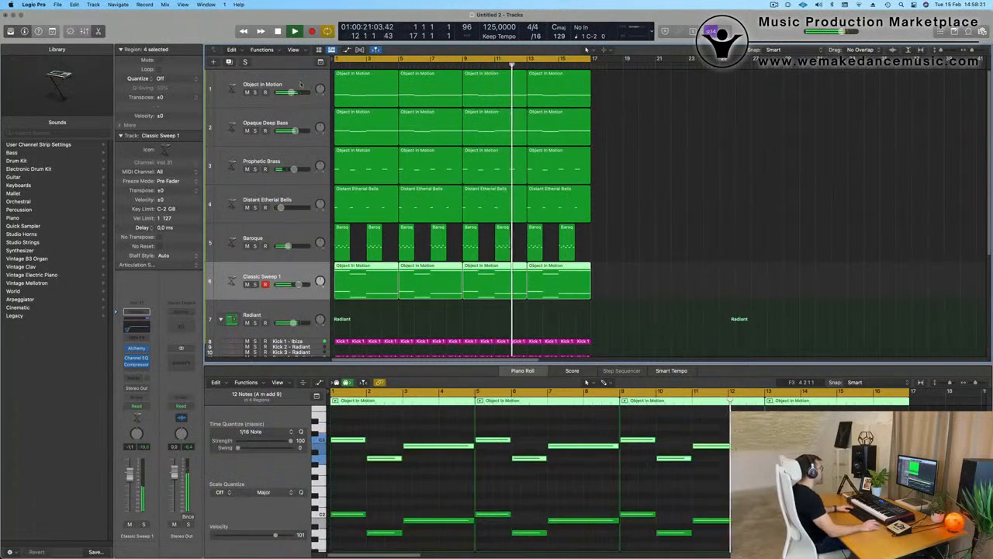
key(super+a)
key(super+r)
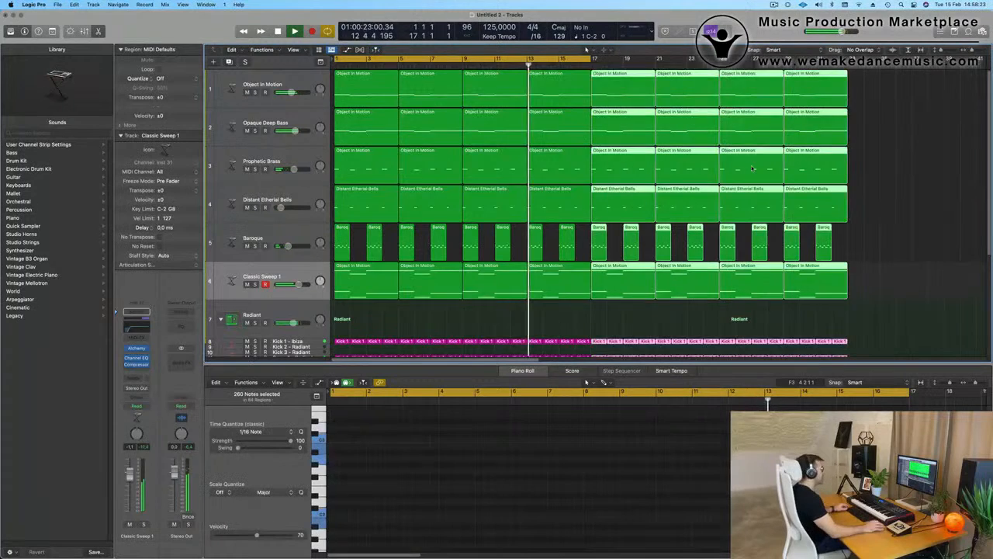
key(super+a)
key(super+Left)
key(super+Left)
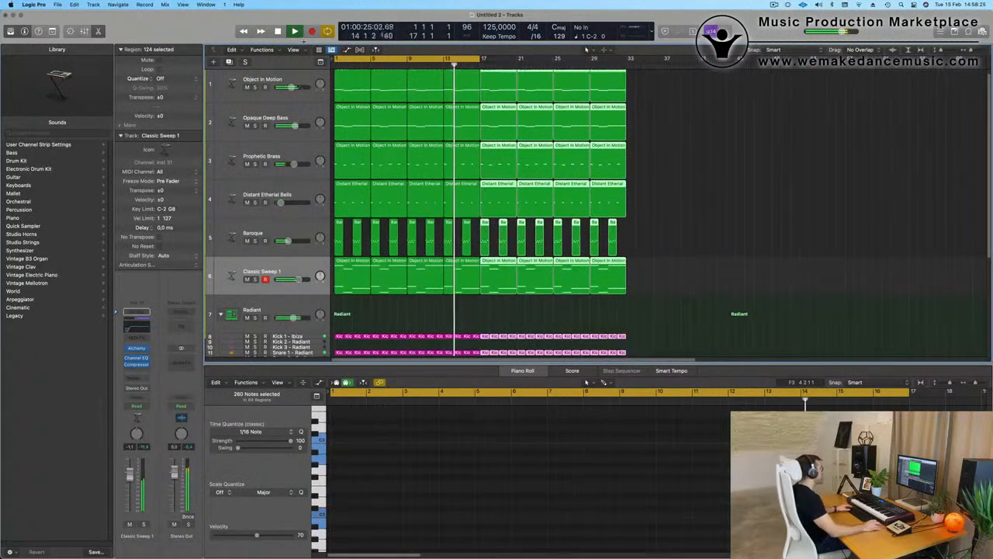
Step: Show the secondary ruler, extend the cycle range to bar 33, and restart playback
click(293, 49)
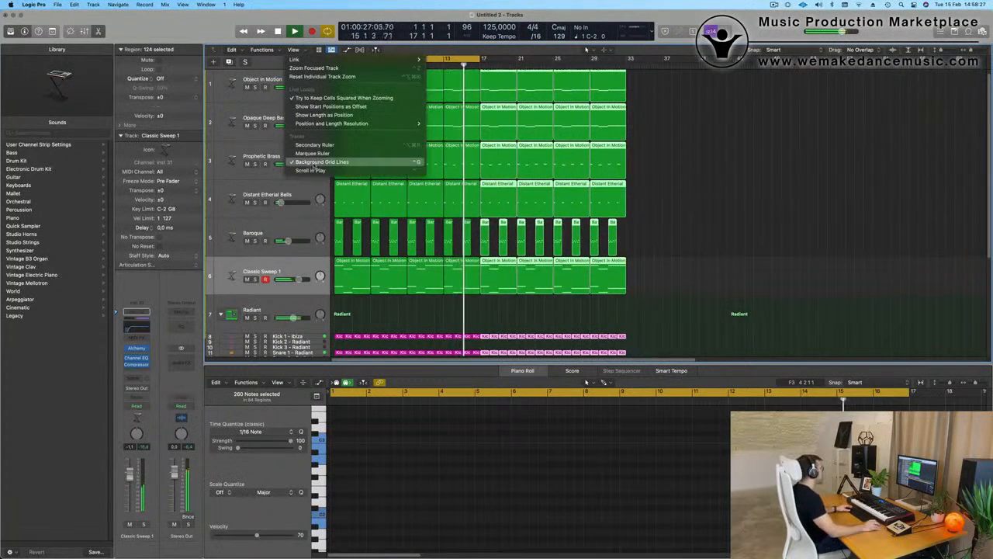
click(318, 145)
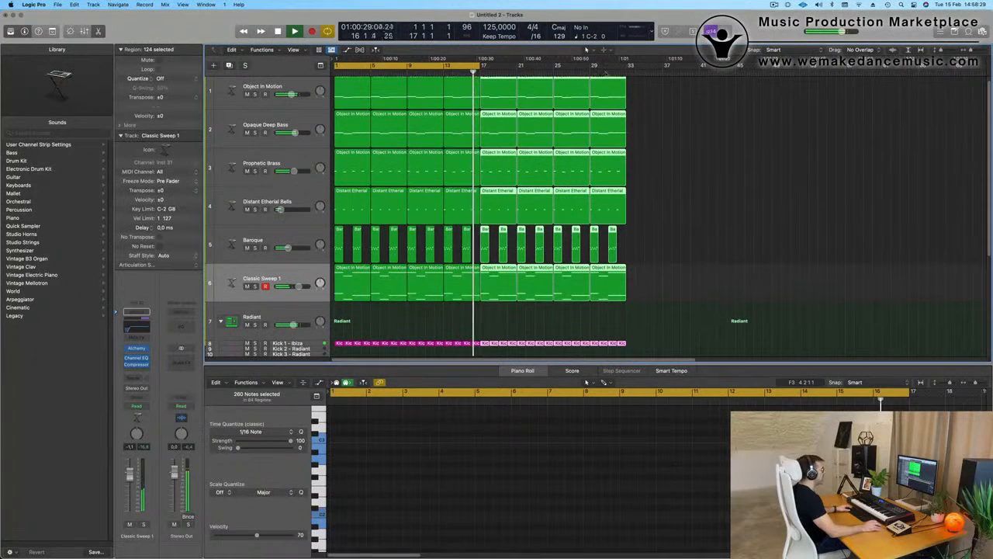
click(675, 147)
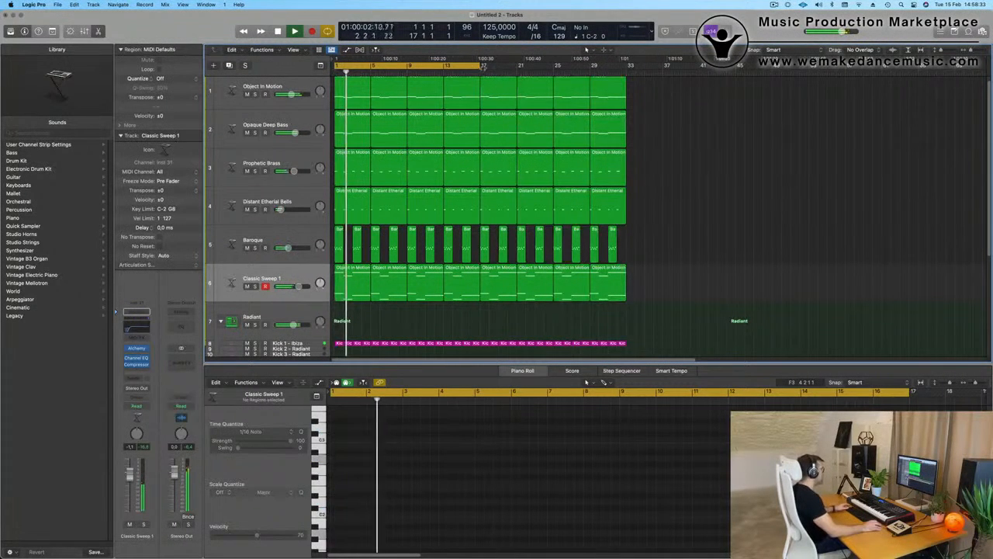
drag(475, 64, 628, 82)
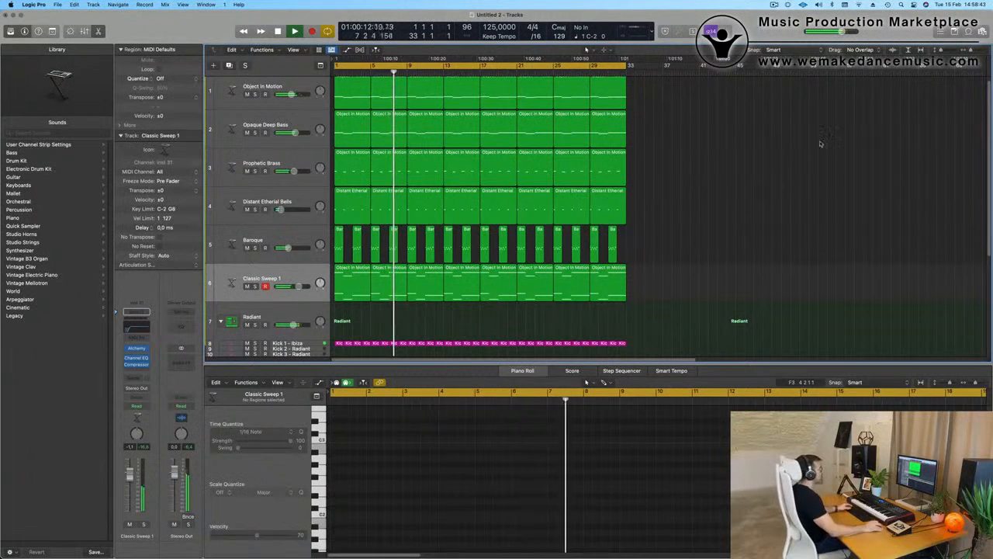
key(space)
key(space)
scroll(686, 208, up, 1)
scroll(685, 209, down, 1)
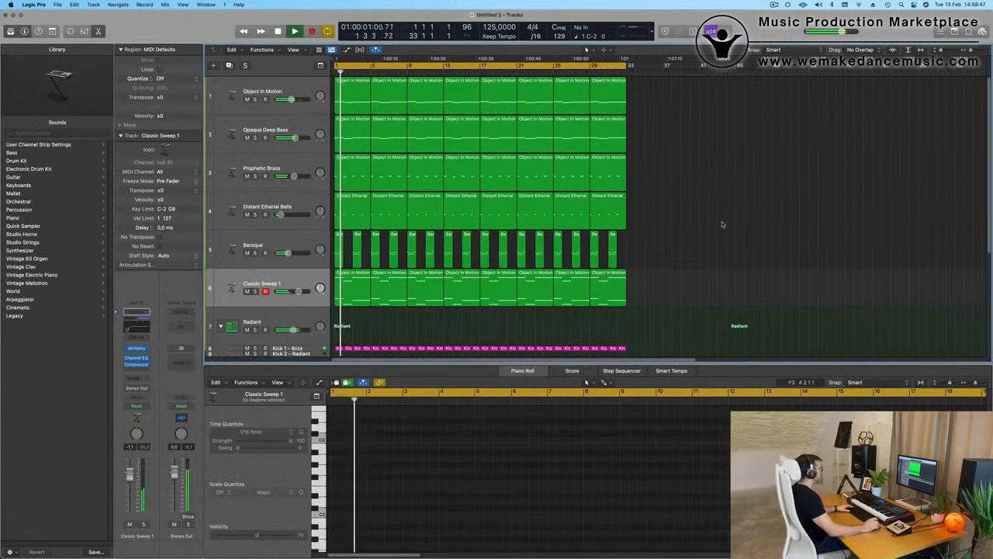
Step: Repeat all regions of the arrangement again up to bar 65 and extend the cycle range to match
click(254, 291)
click(296, 278)
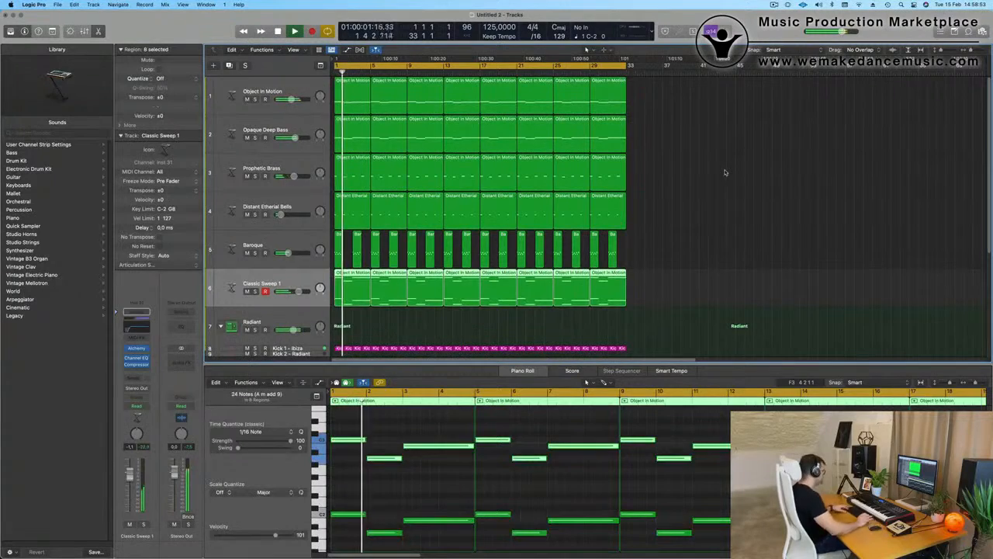
key(super+a)
key(super+r)
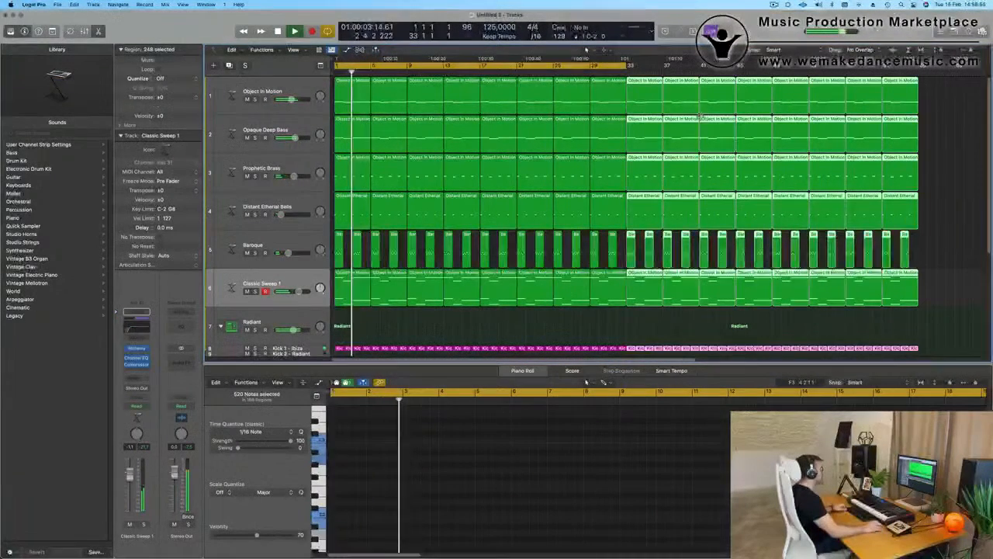
key(super+Left)
drag(564, 67, 793, 67)
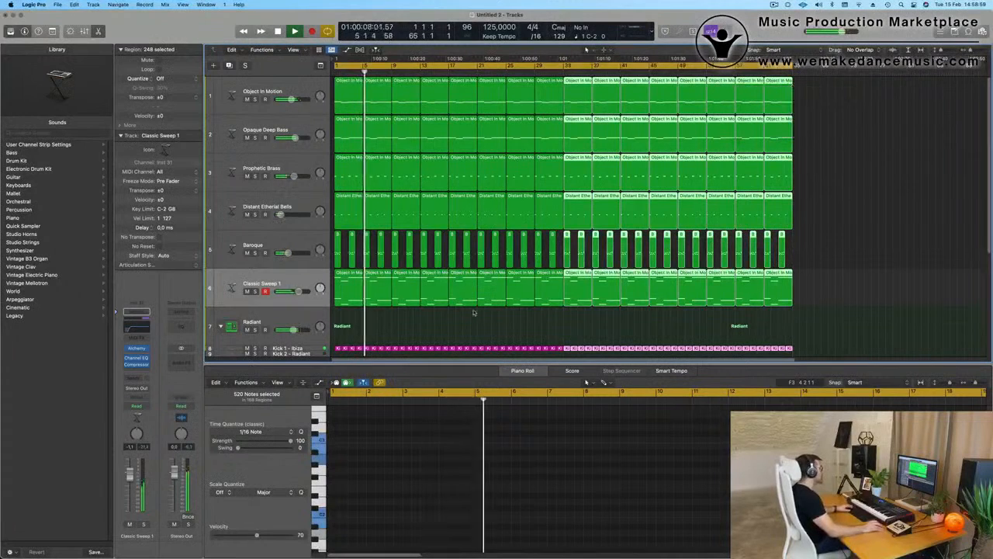
Step: Duplicate the Classic Sweep 1 track with its settings and load the Fast Attack pad preset Brassy Jazz Ensemble in its Alchemy instrument
click(303, 279)
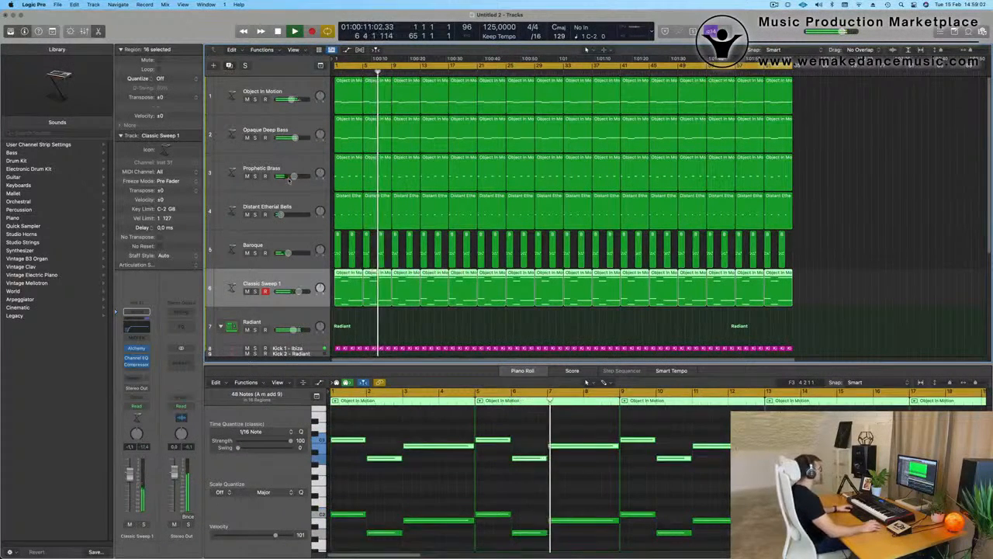
click(229, 65)
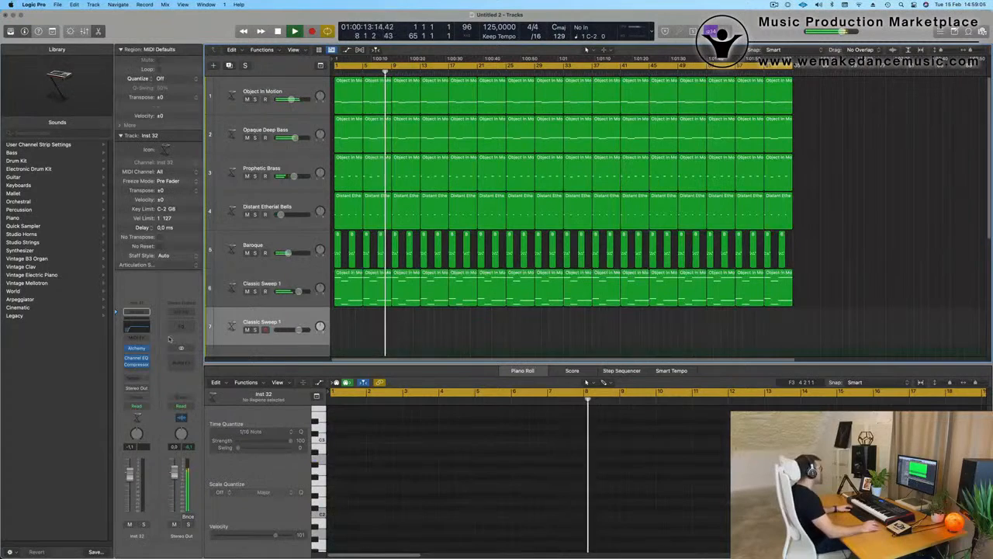
click(140, 351)
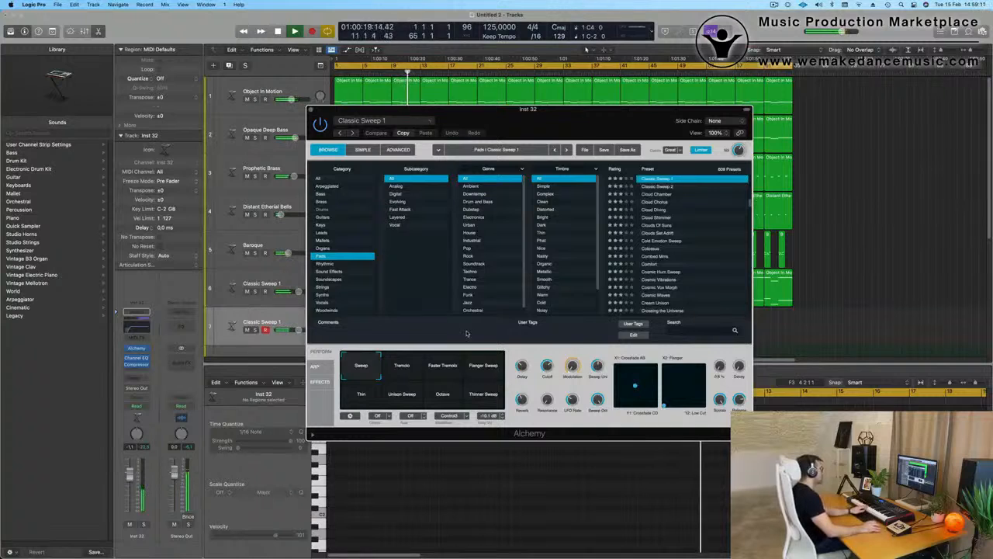
drag(606, 111, 676, 120)
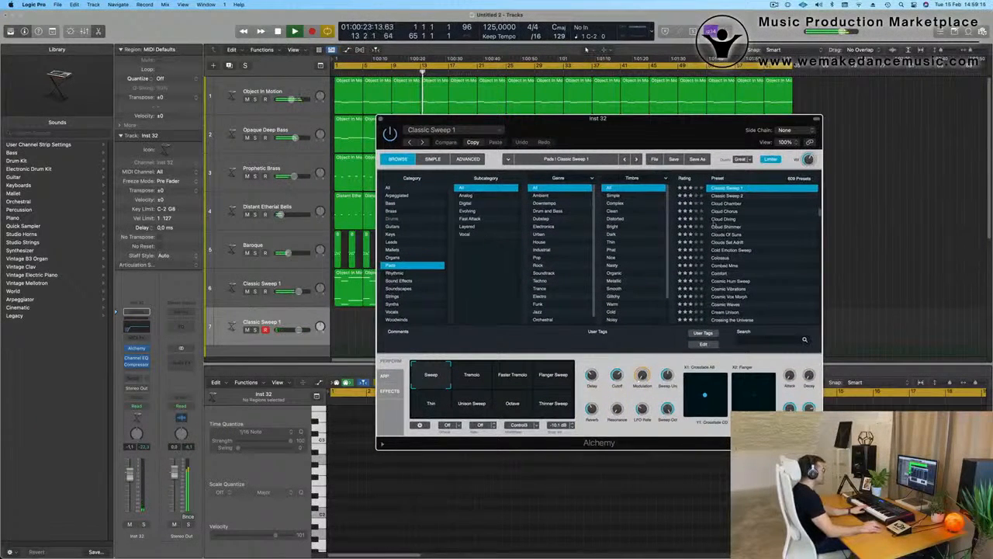
click(719, 259)
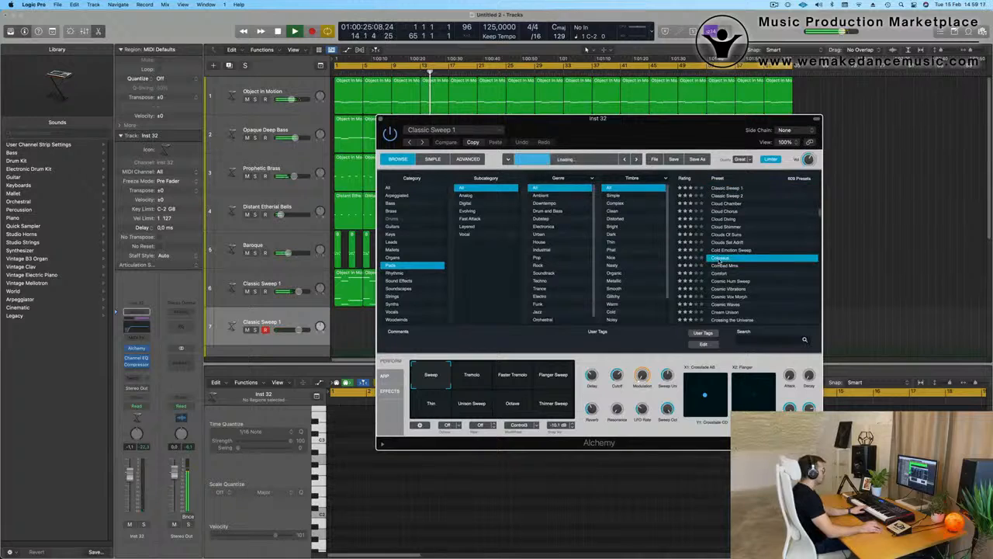
click(470, 220)
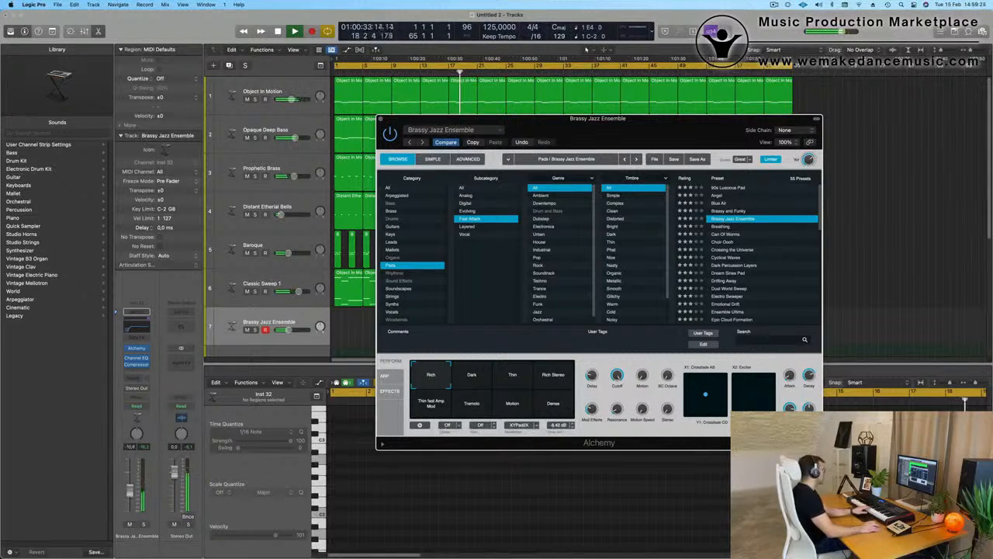
Step: Add a Bus 5 send to the Brassy Jazz Ensemble track
click(149, 387)
click(137, 379)
mouse_move(155, 391)
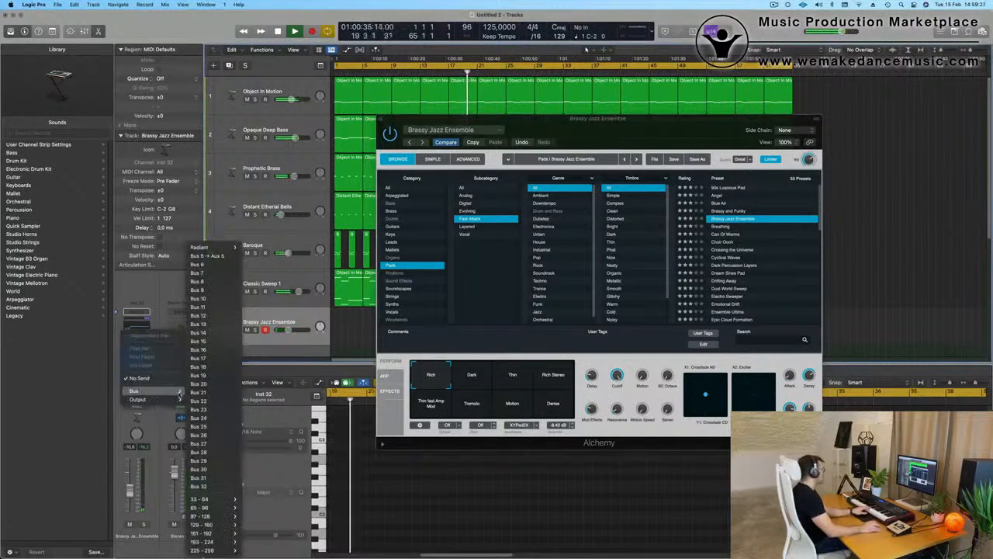
click(213, 264)
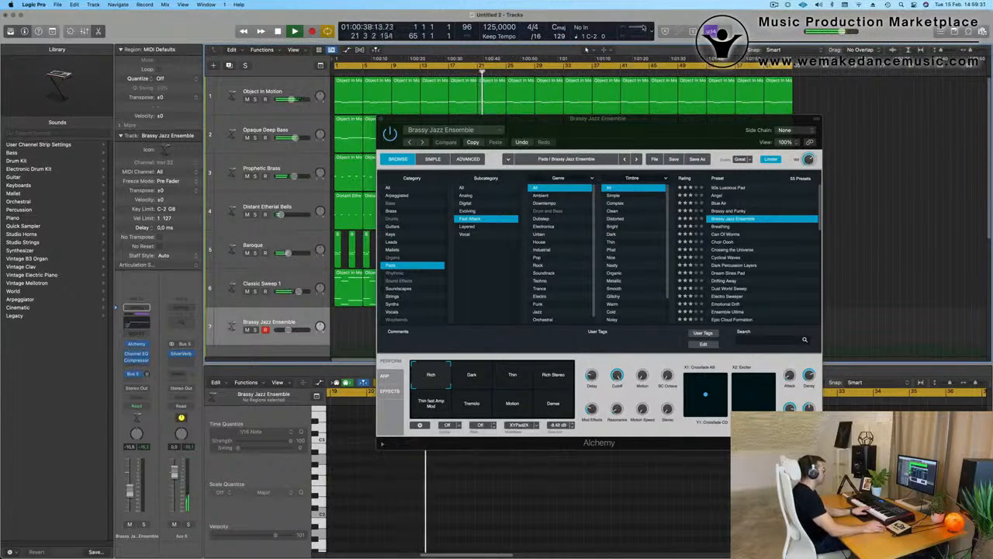
Step: Open the Performance Meter, arrange it alongside the Alchemy window, and mute the Baroque and Classic Sweep 1 tracks
double_click(642, 29)
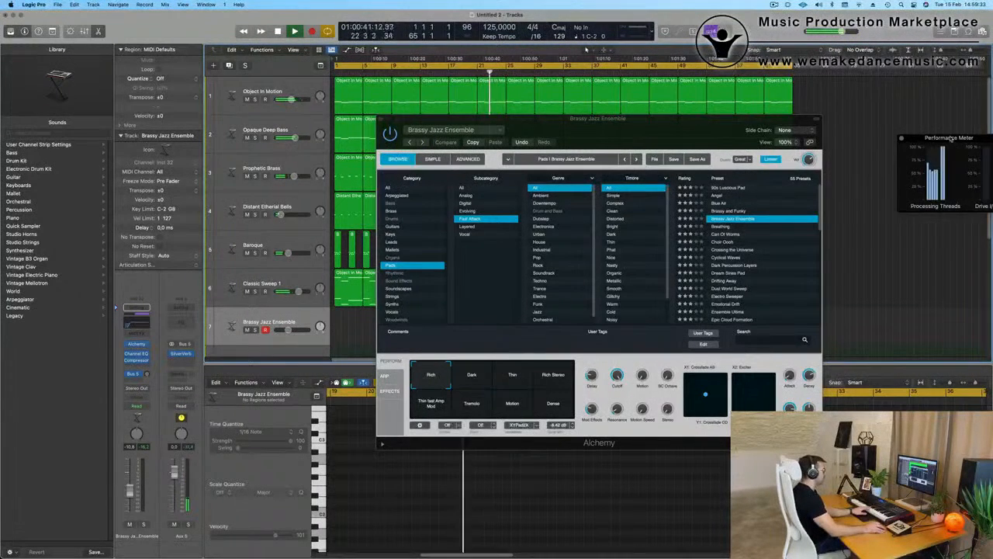
drag(948, 137, 745, 55)
drag(682, 118, 892, 184)
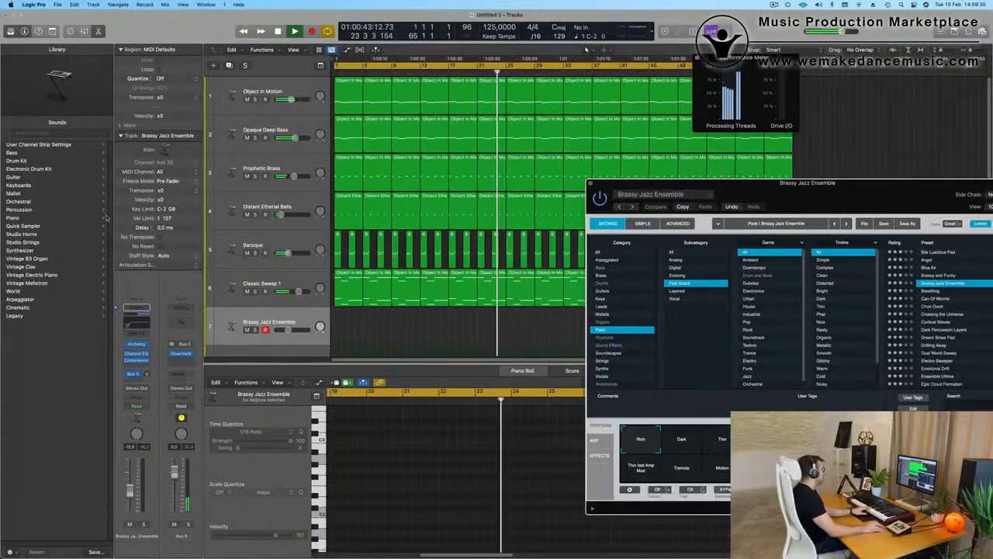
click(247, 253)
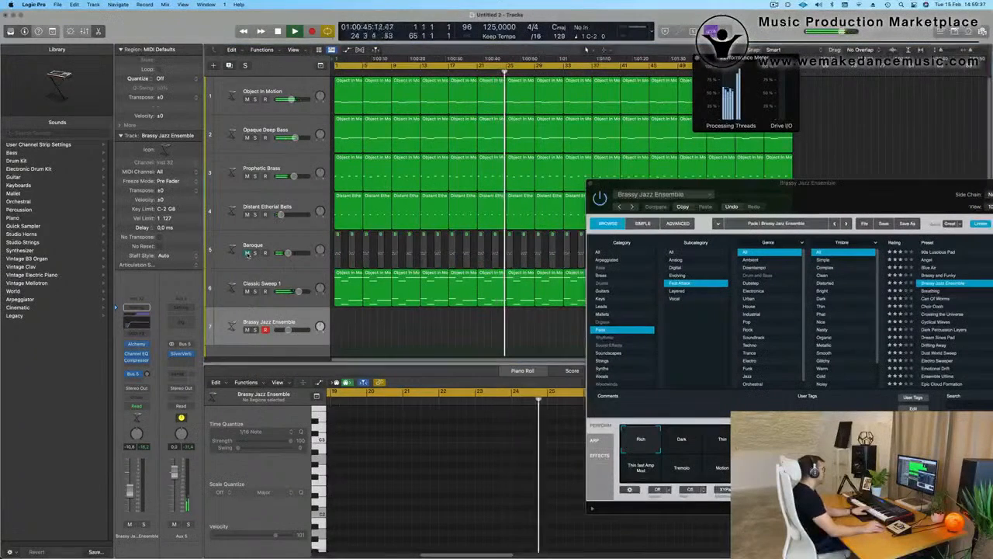
click(247, 291)
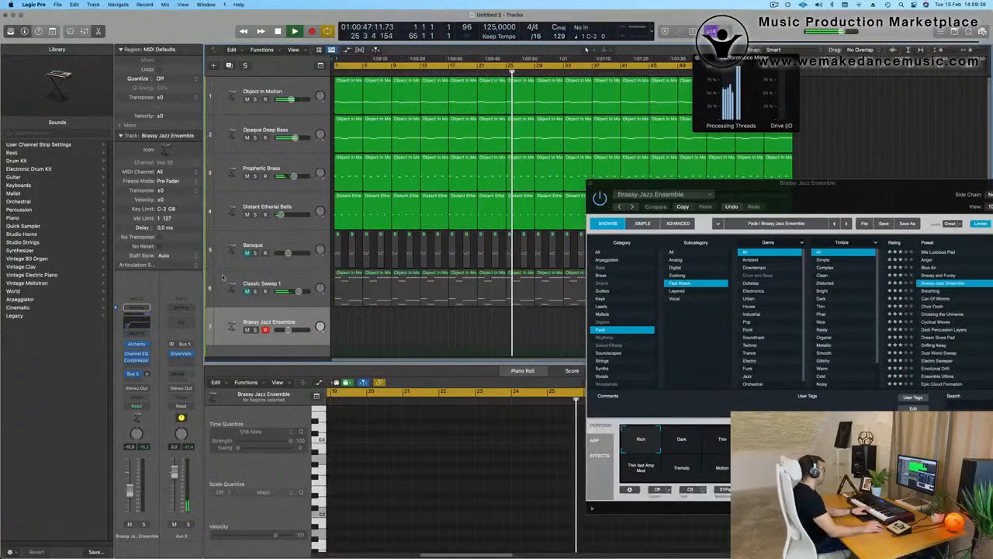
drag(812, 190, 784, 171)
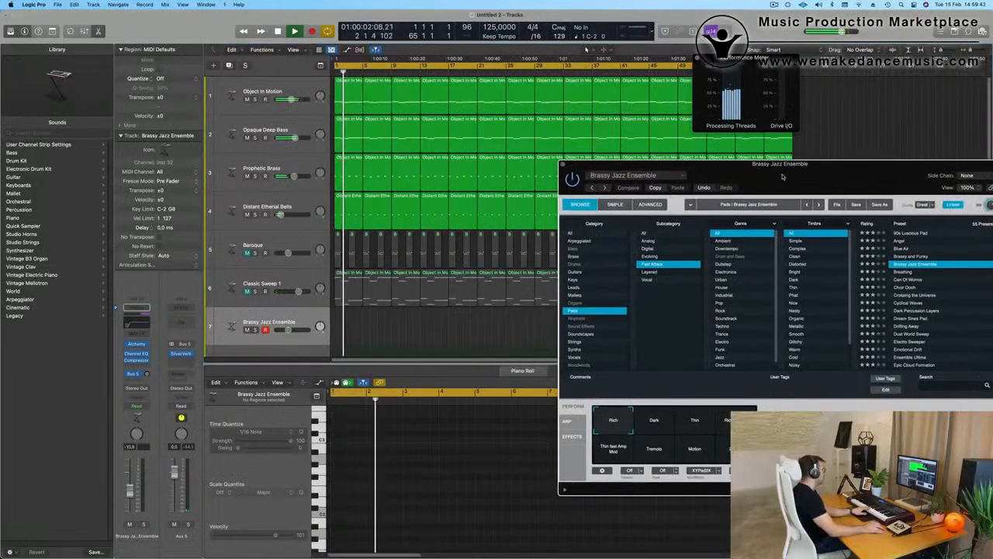
Step: Unmute the Baroque track and then the Classic Sweep 1 track
click(295, 282)
click(277, 246)
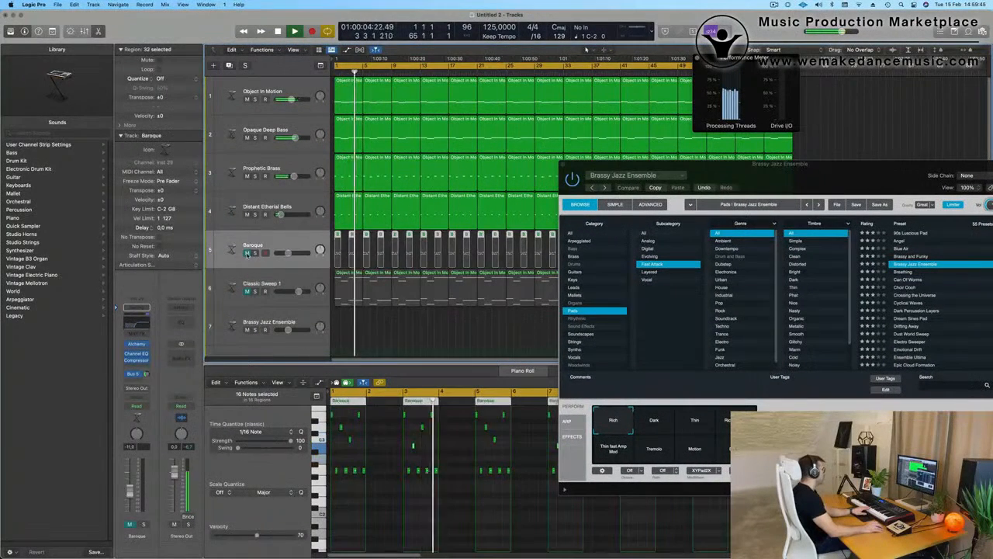
click(247, 254)
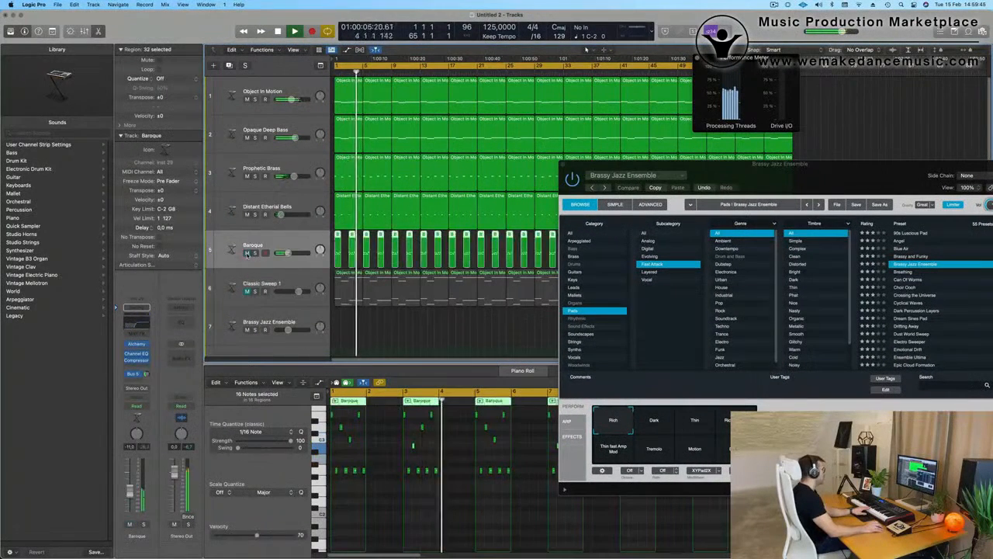
click(294, 285)
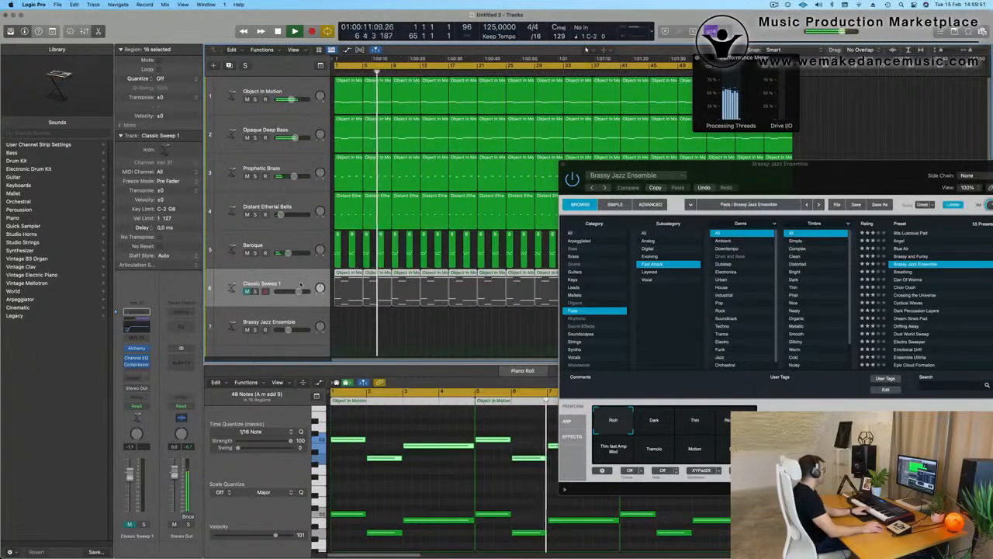
click(247, 291)
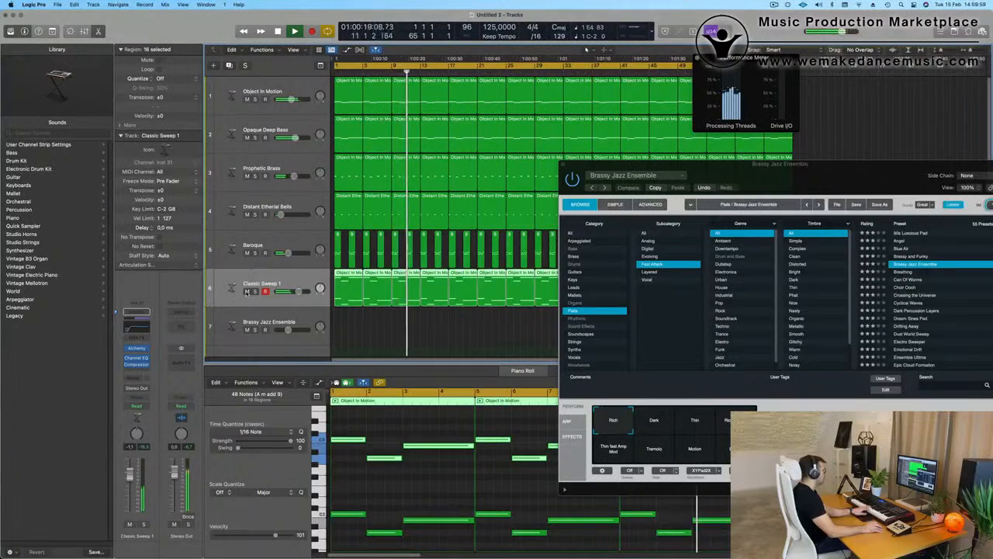
Step: Select the Brassy Jazz Ensemble track, move its Alchemy window clear of the track headers, and mute the Classic Sweep 1 track
click(272, 315)
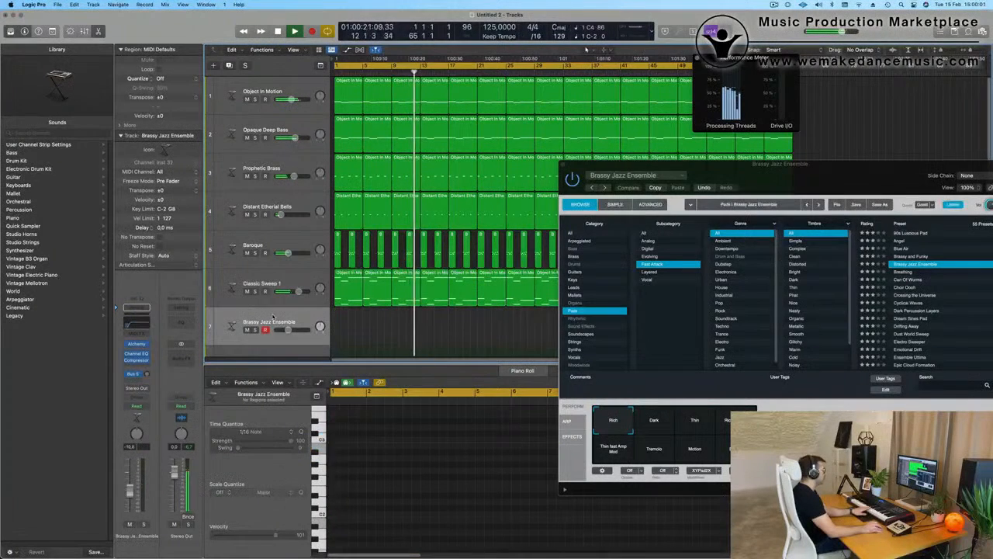
drag(816, 180, 797, 76)
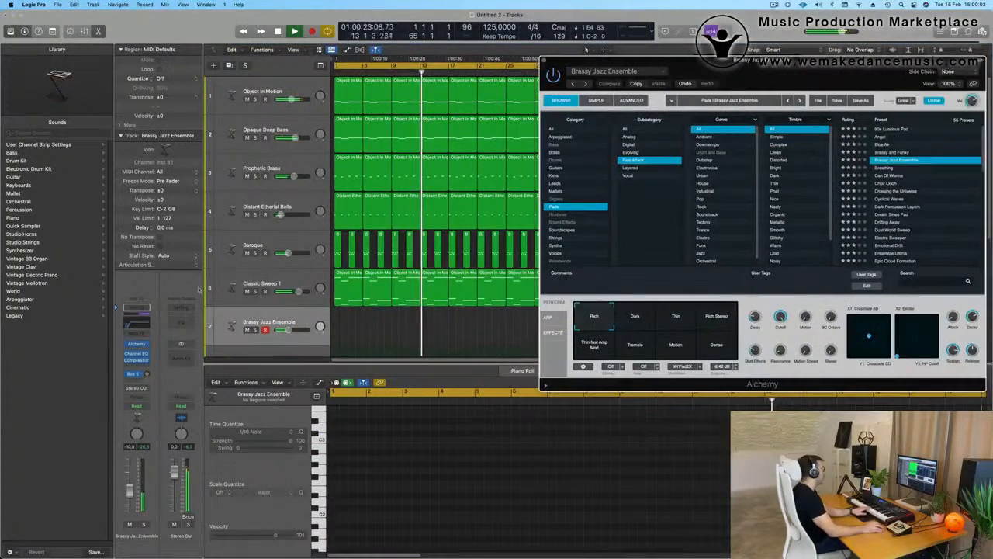
click(247, 291)
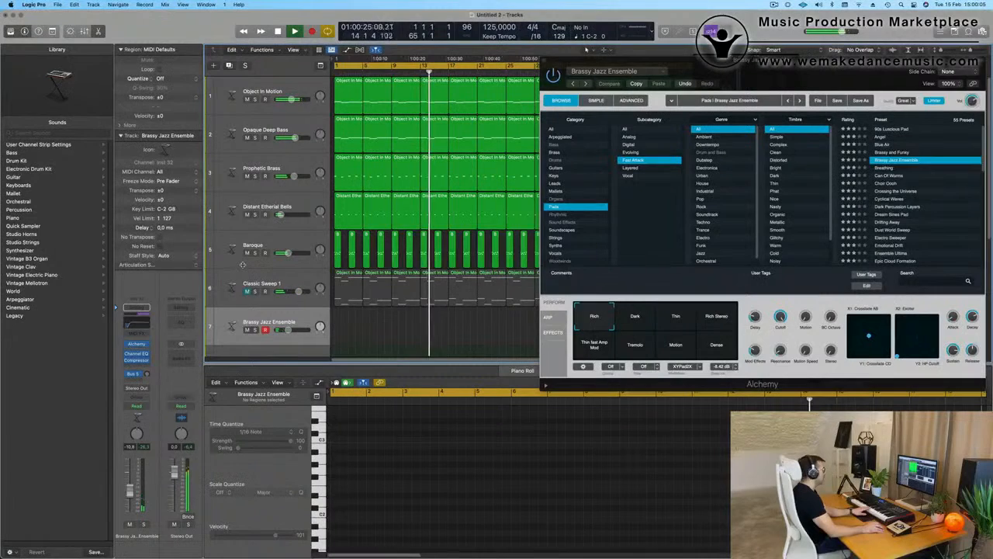
Step: Mute the Baroque and Distant Etherial Bells tracks, repositioning the Alchemy window to check the processing load
click(247, 254)
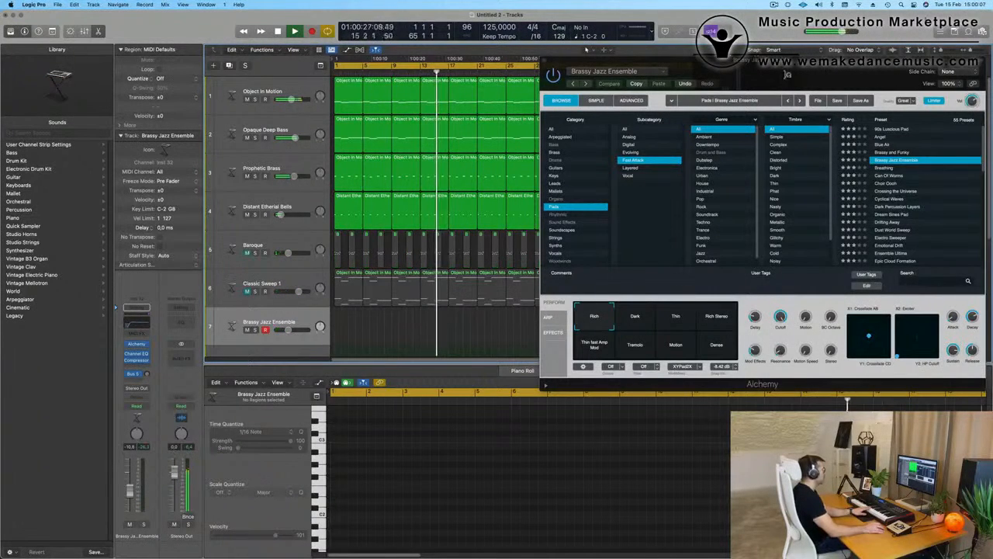
drag(796, 75, 685, 231)
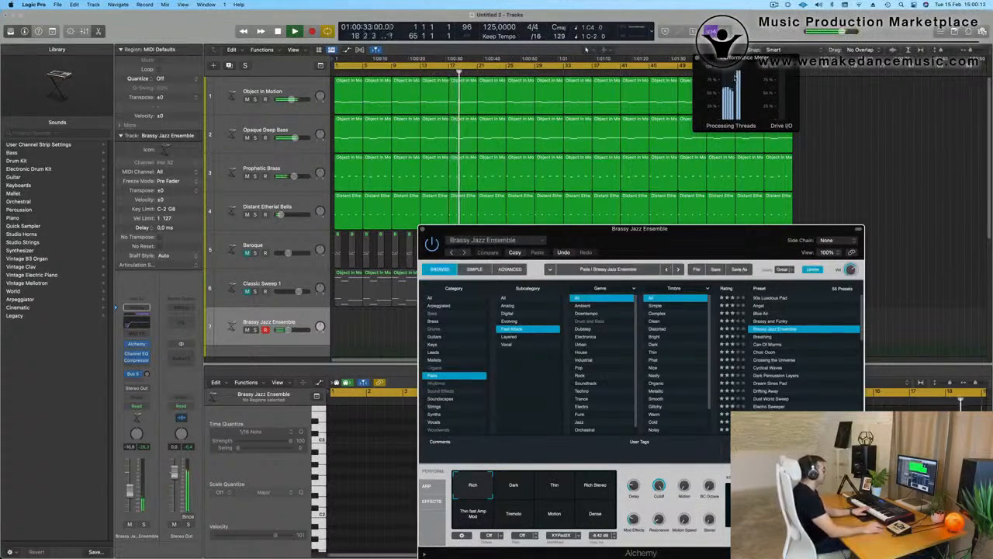
drag(683, 230, 727, 138)
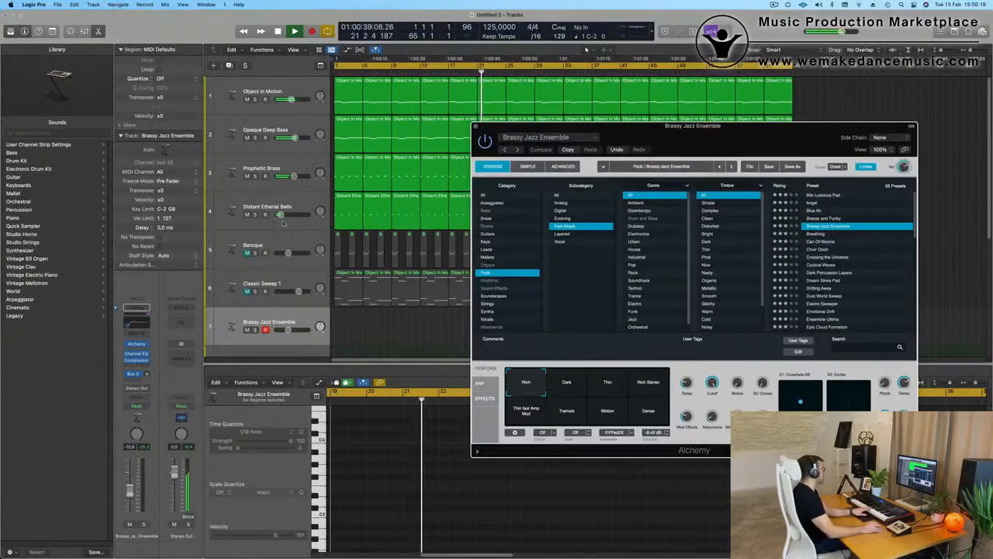
click(247, 215)
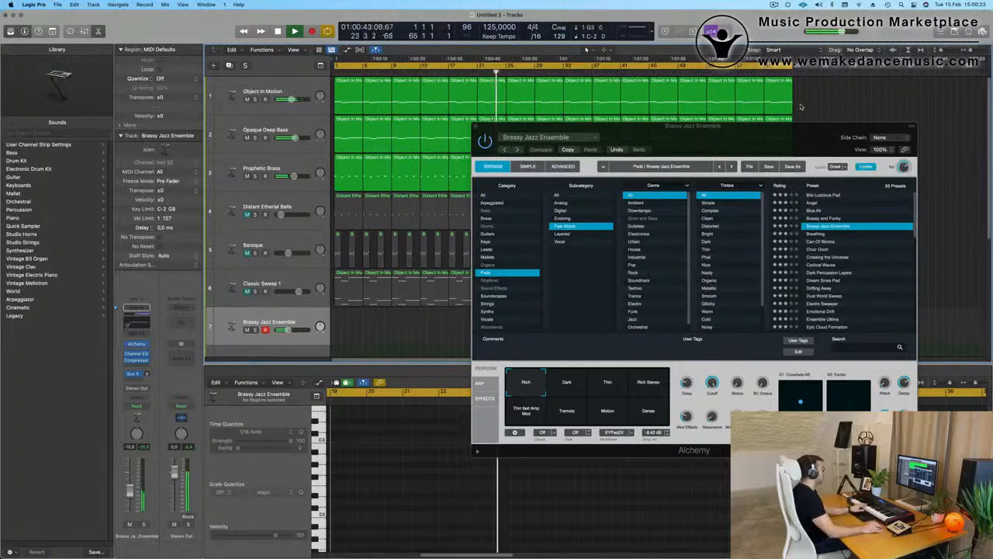
Step: Set the Alchemy sound quality of the Brassy Jazz Ensemble to Good and move its window below the Distant Etherial Bells track
drag(741, 146, 606, 132)
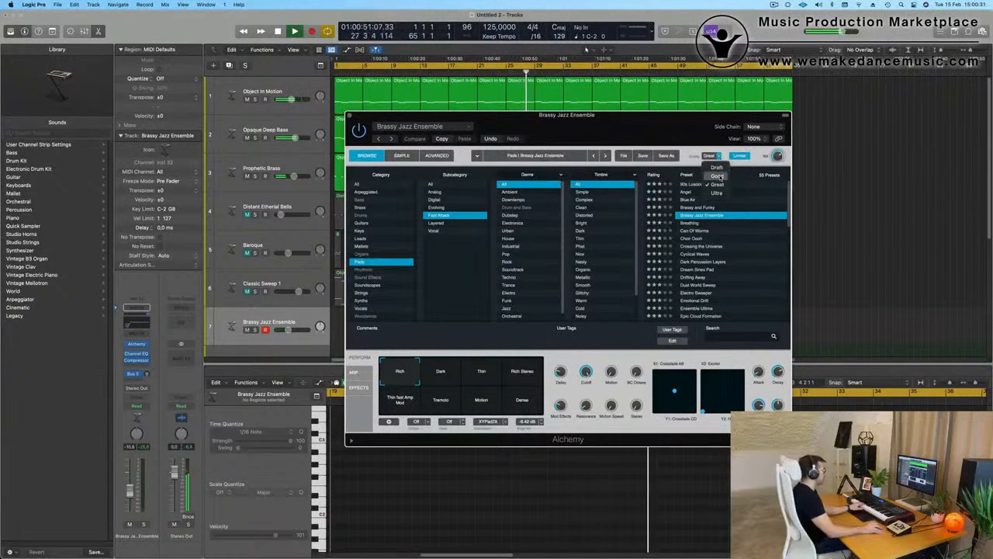
drag(651, 129, 657, 128)
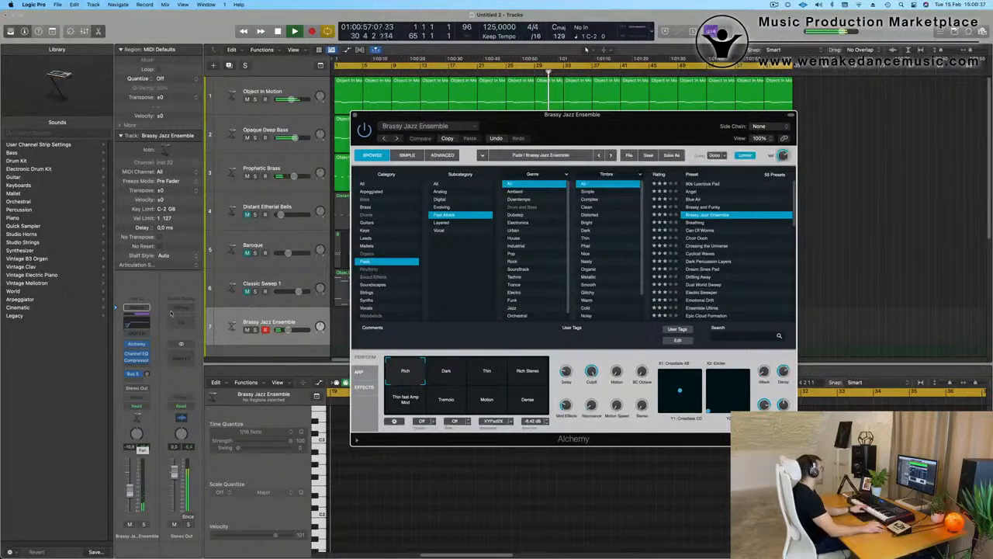
drag(585, 126, 631, 286)
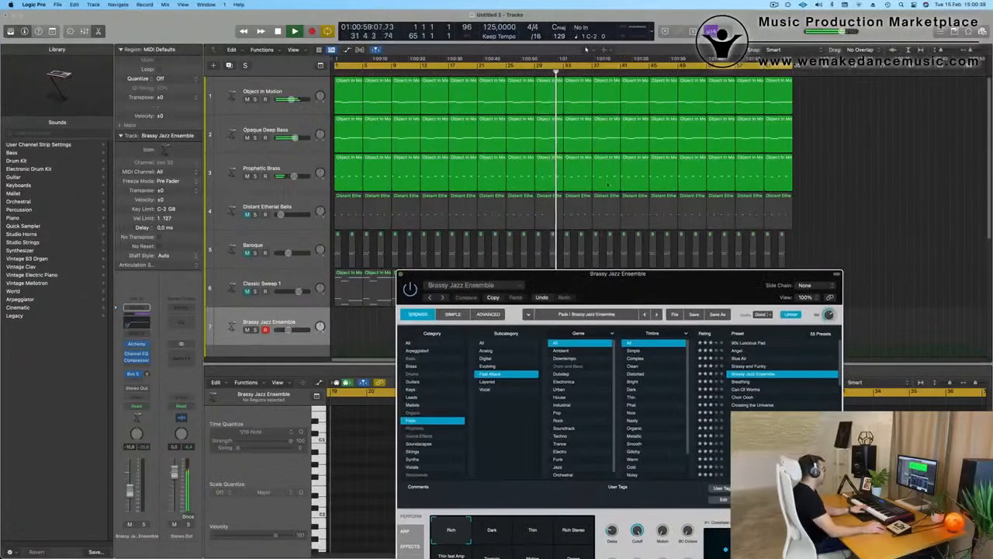
Step: Mute the Prophetic Brass, Opaque Deep Bass and Object In Motion tracks, and bring the Performance Meter back up
click(247, 176)
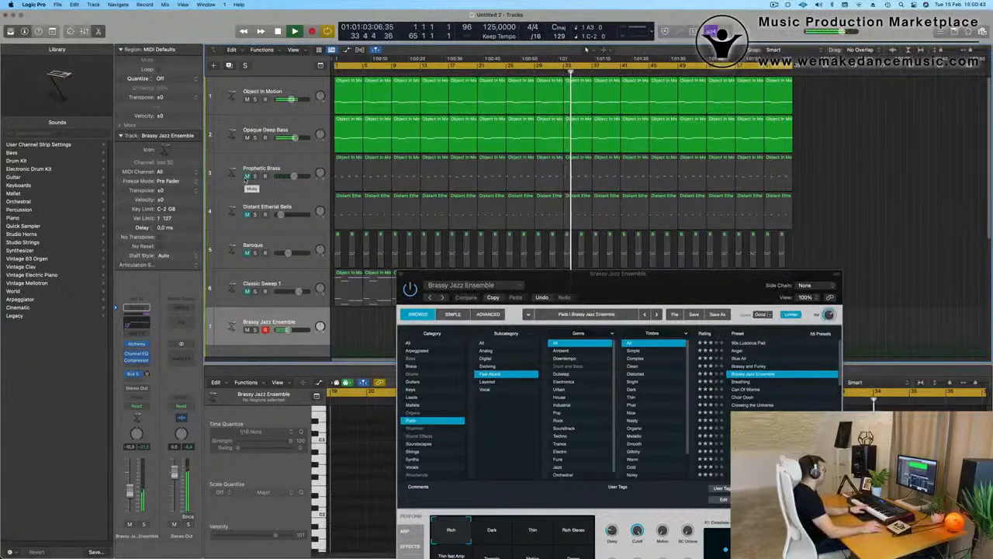
click(294, 91)
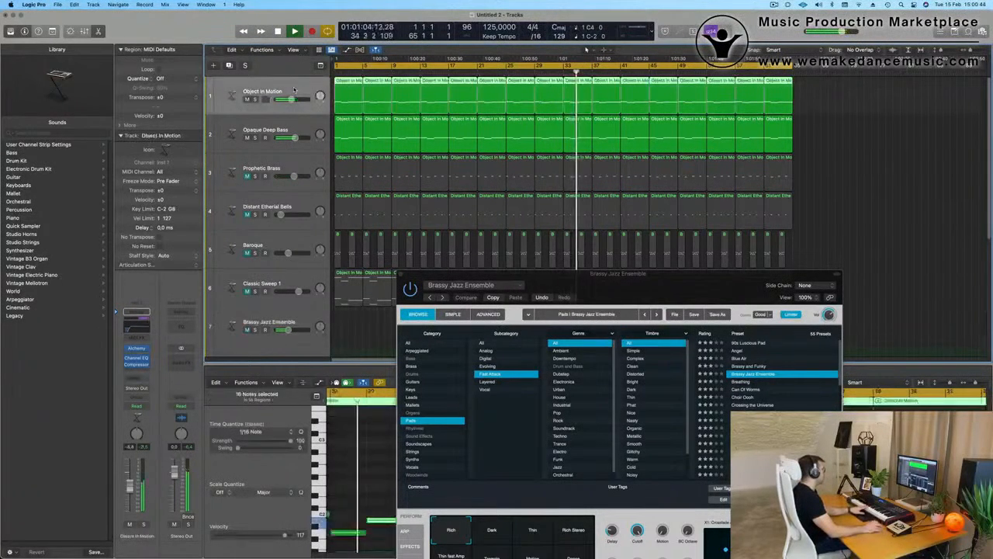
click(254, 99)
click(254, 100)
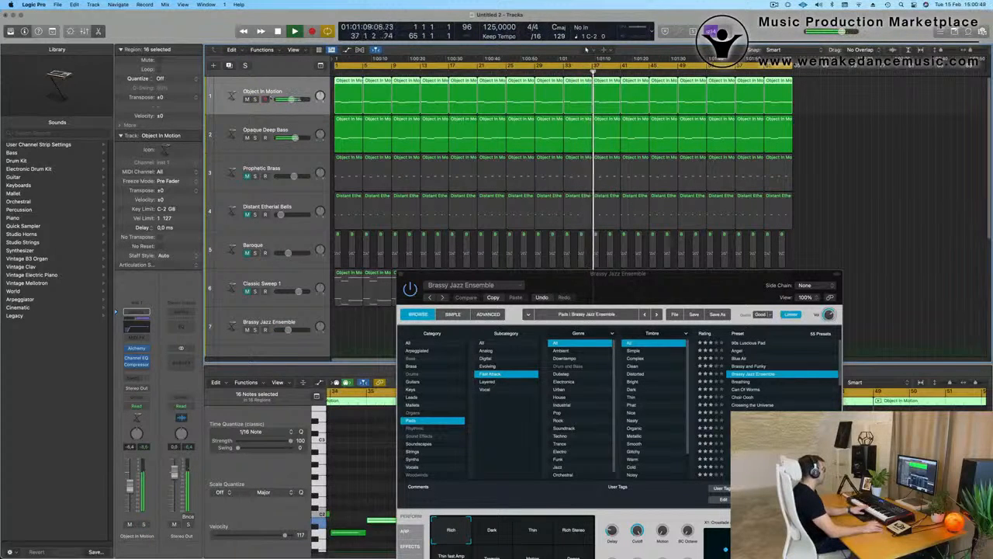
click(247, 138)
click(247, 100)
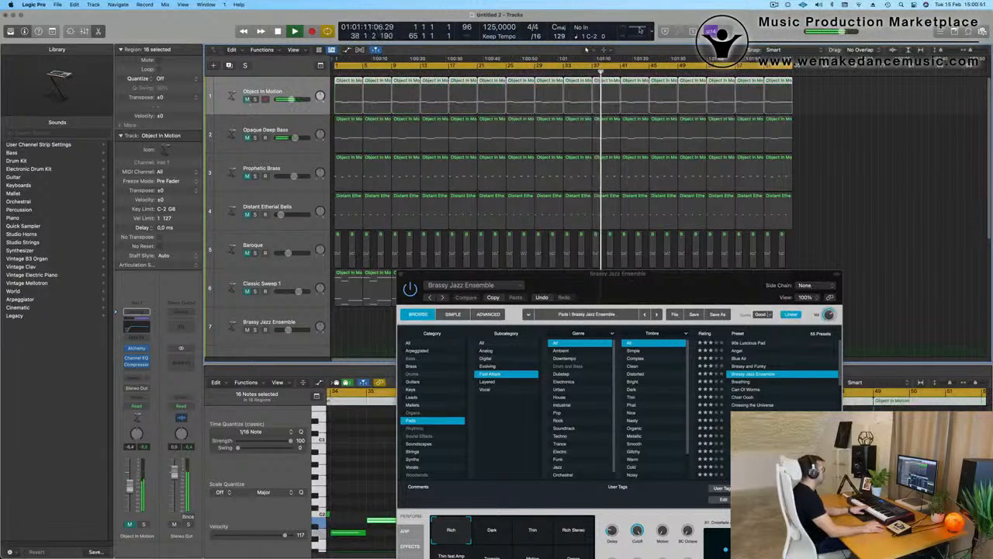
double_click(638, 30)
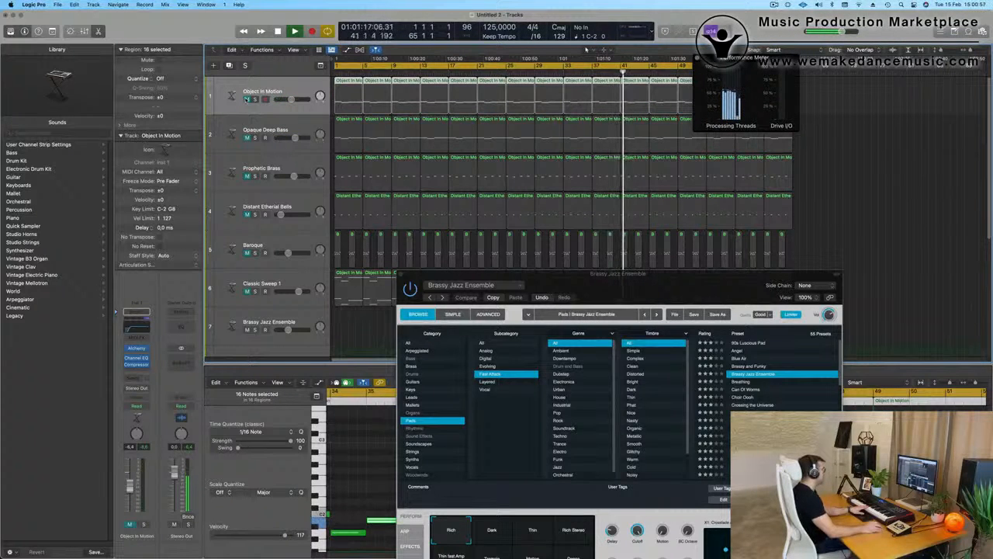
Step: Unmute the Prophetic Brass, Distant Etherial Bells, Baroque and Classic Sweep 1 tracks, and select the Brassy Jazz Ensemble track
scroll(266, 154, down, 5)
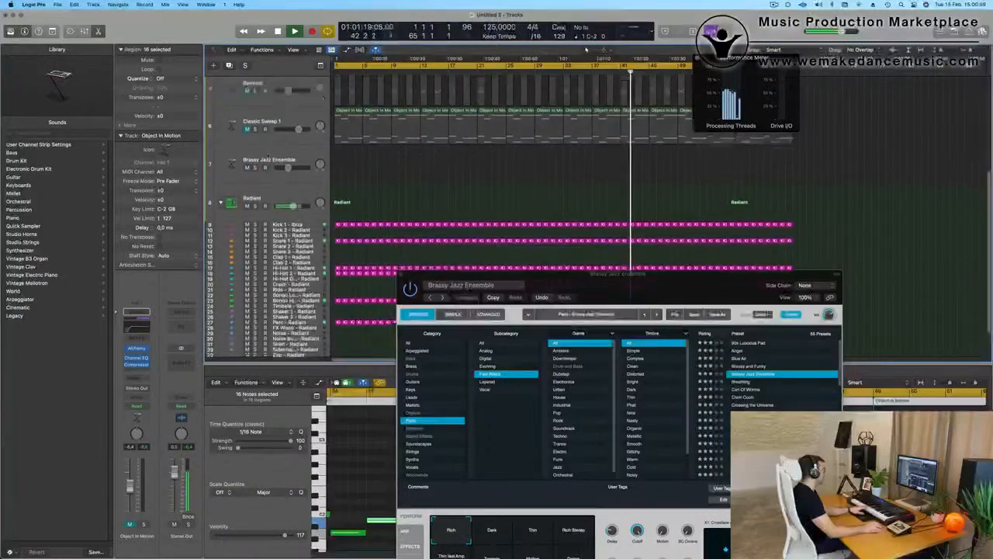
scroll(268, 154, up, 3)
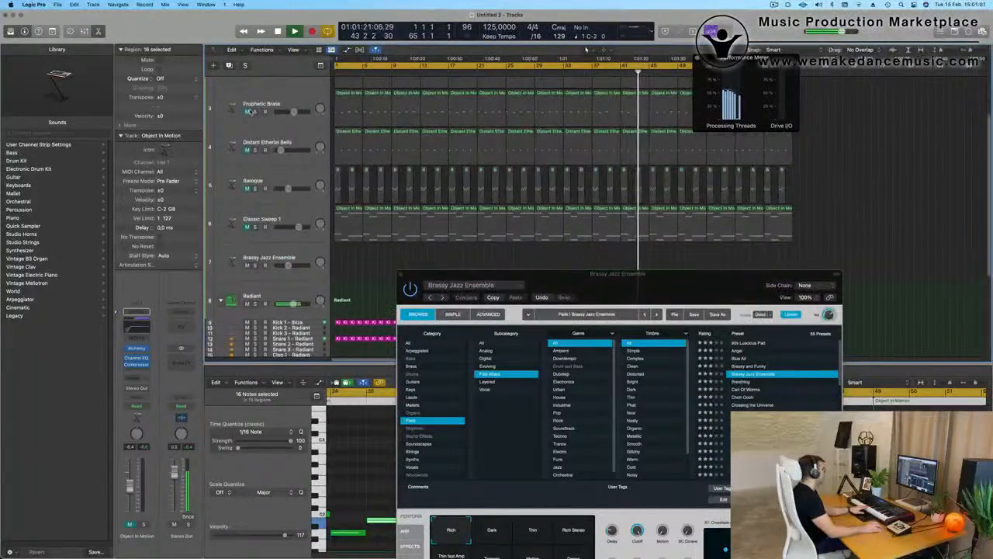
drag(249, 120, 245, 215)
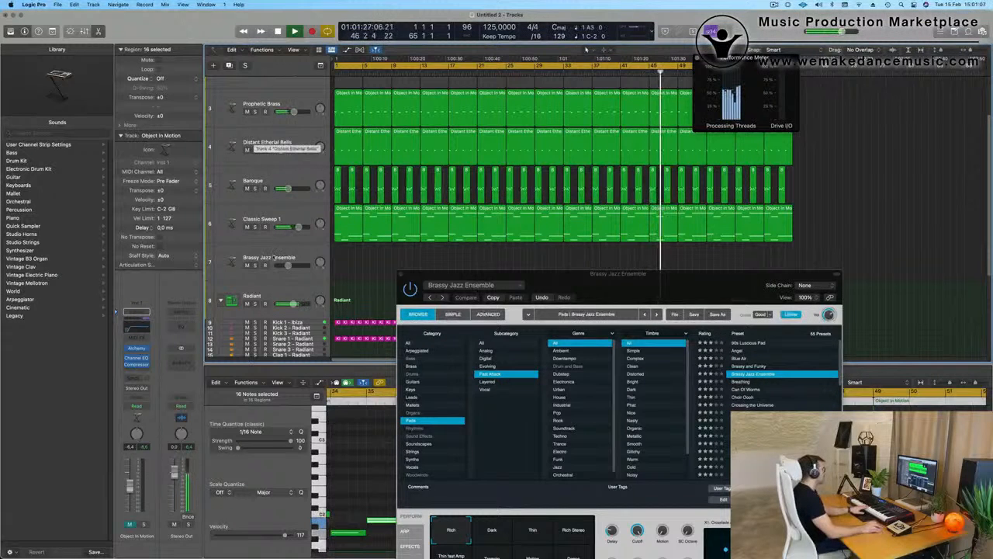
click(303, 254)
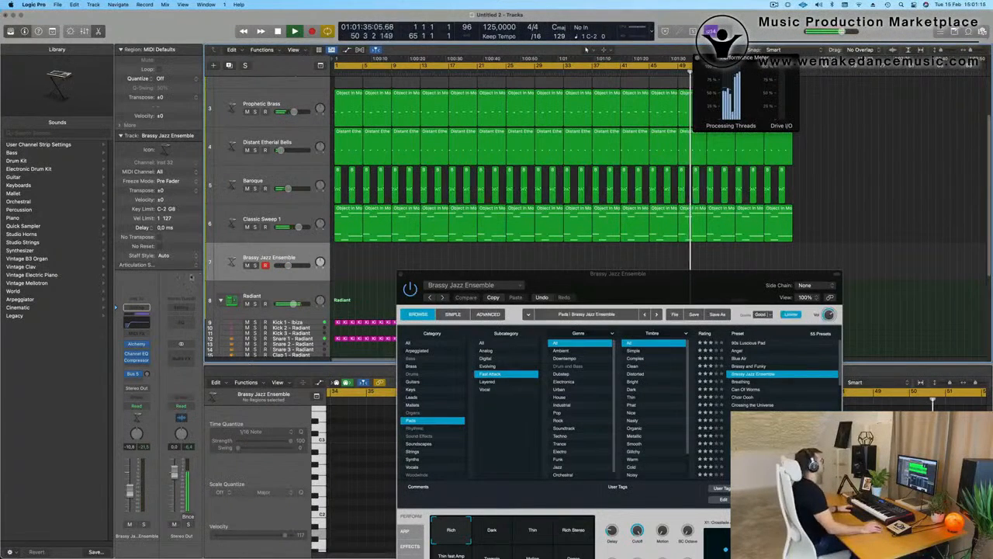
Step: Restart playback from the beginning, bring the Alchemy window fully into view and switch its performance snapshot to Dark
key(space)
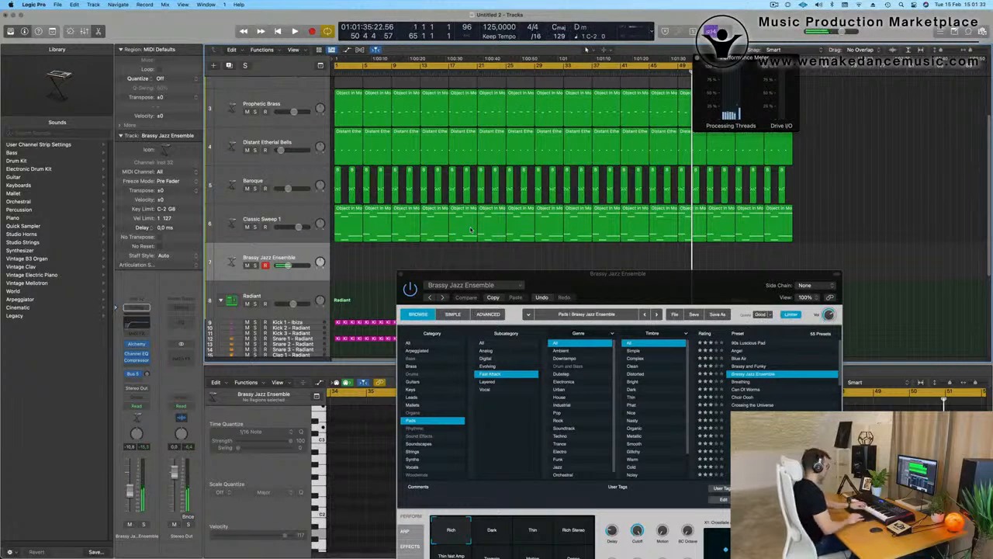
key(Return)
key(space)
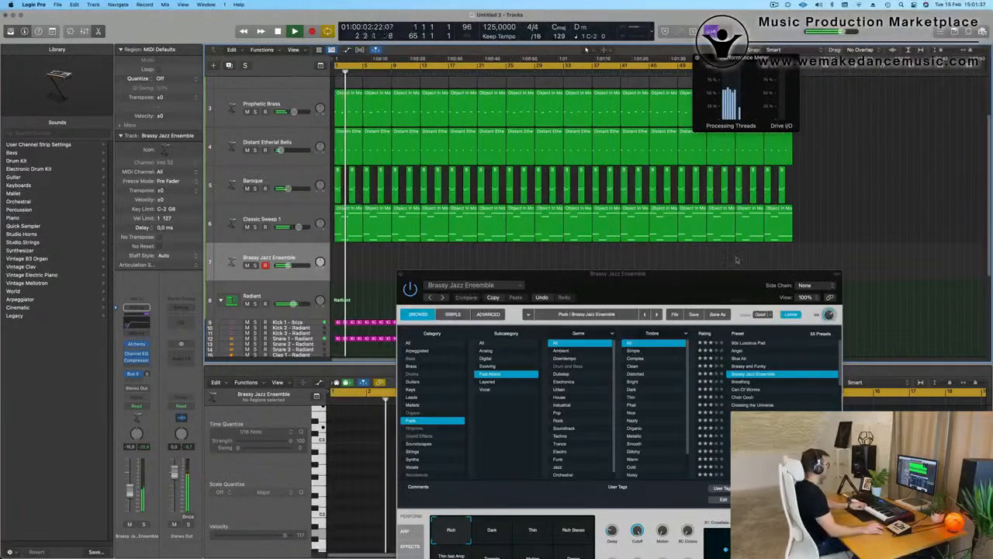
drag(699, 279, 727, 214)
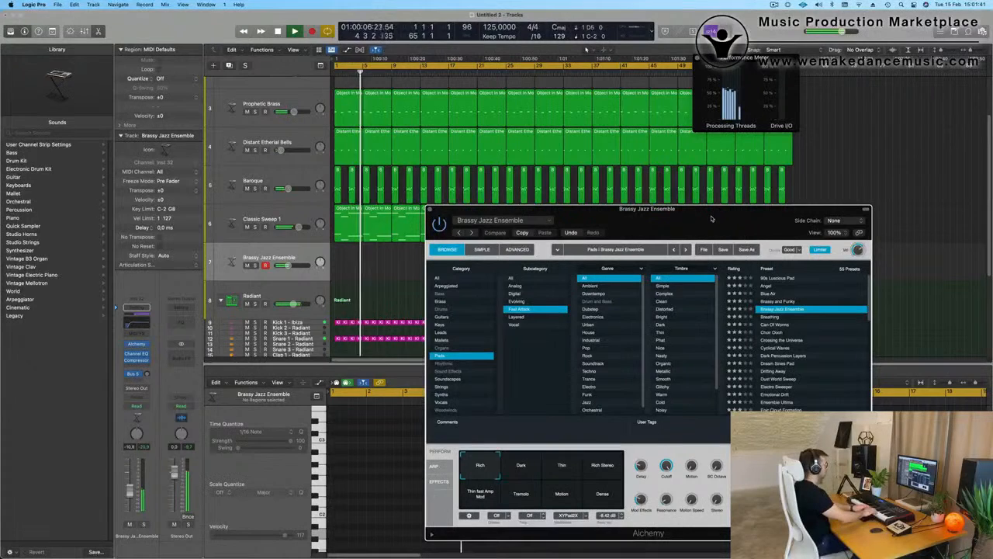
click(520, 468)
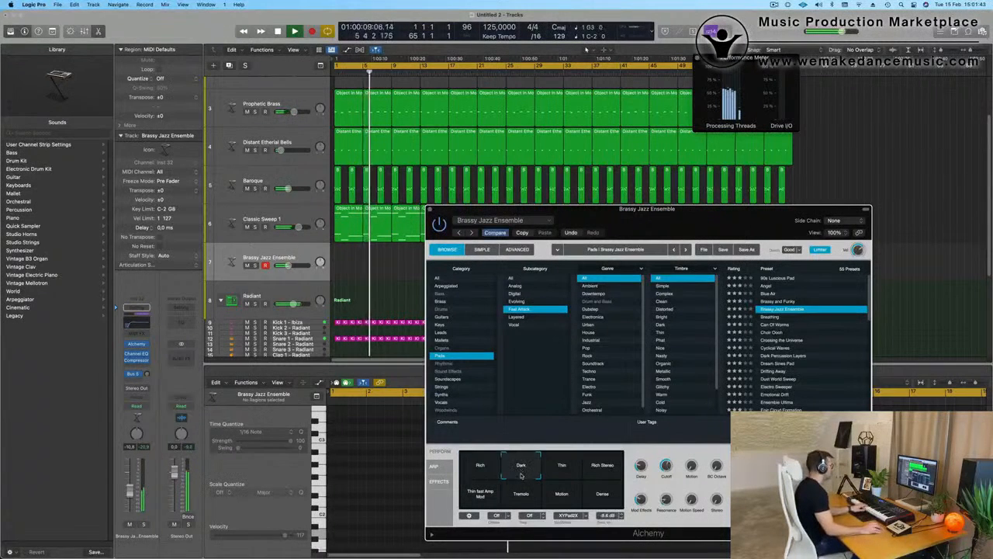
Step: Audition the fast-attack pad presets Can Of Worms, Metallic Sweeps, Spacey Echo Bells and Sparkle Motion during playback
click(773, 324)
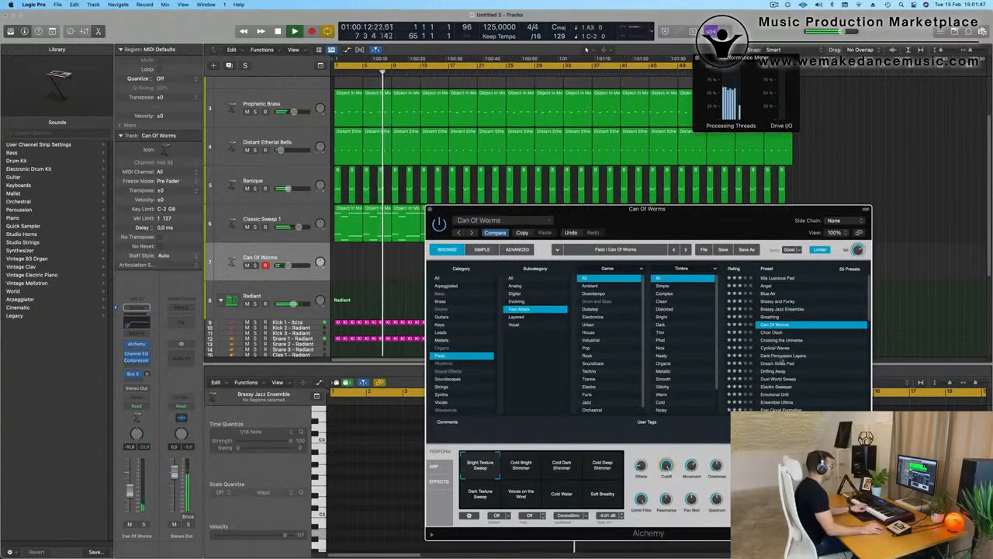
scroll(811, 340, down, 10)
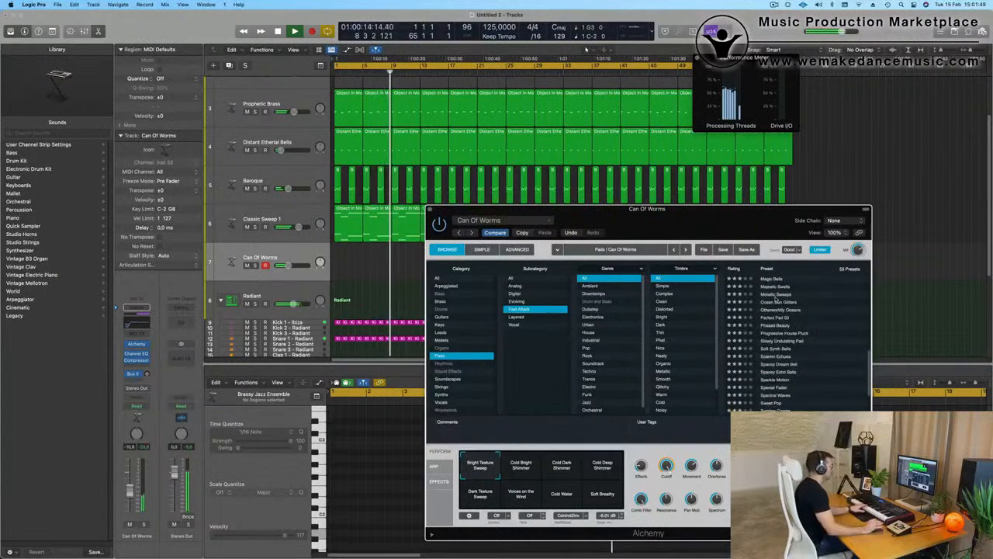
click(776, 295)
scroll(775, 303, down, 5)
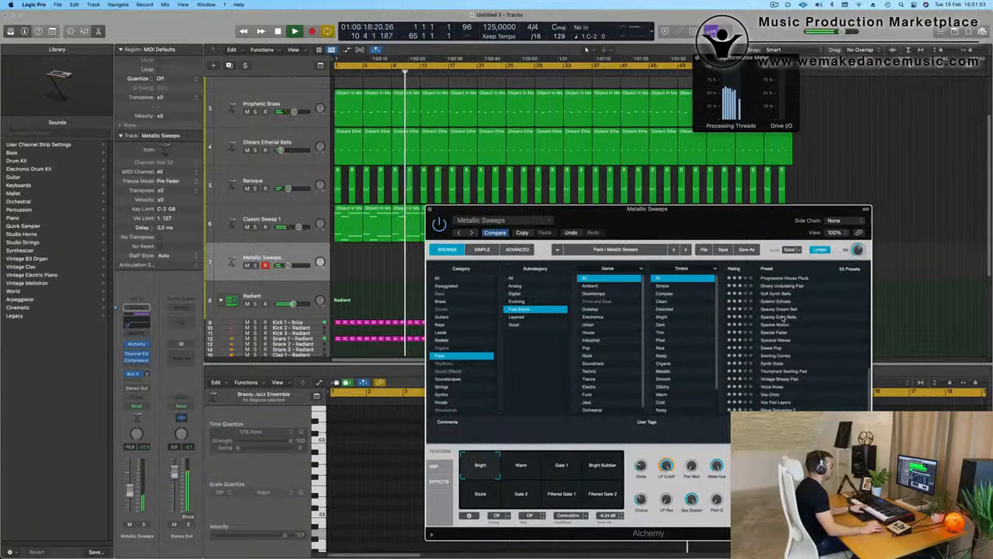
click(786, 317)
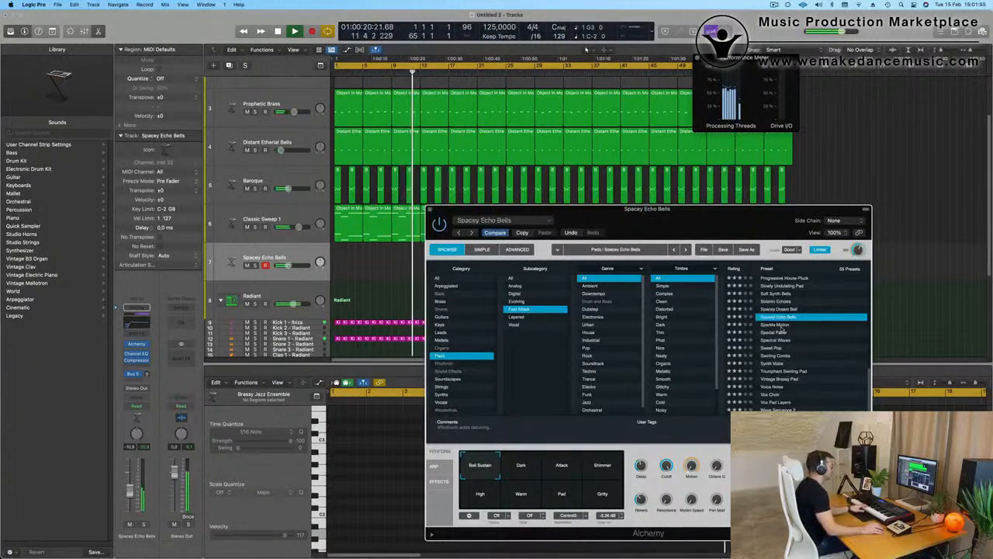
click(784, 325)
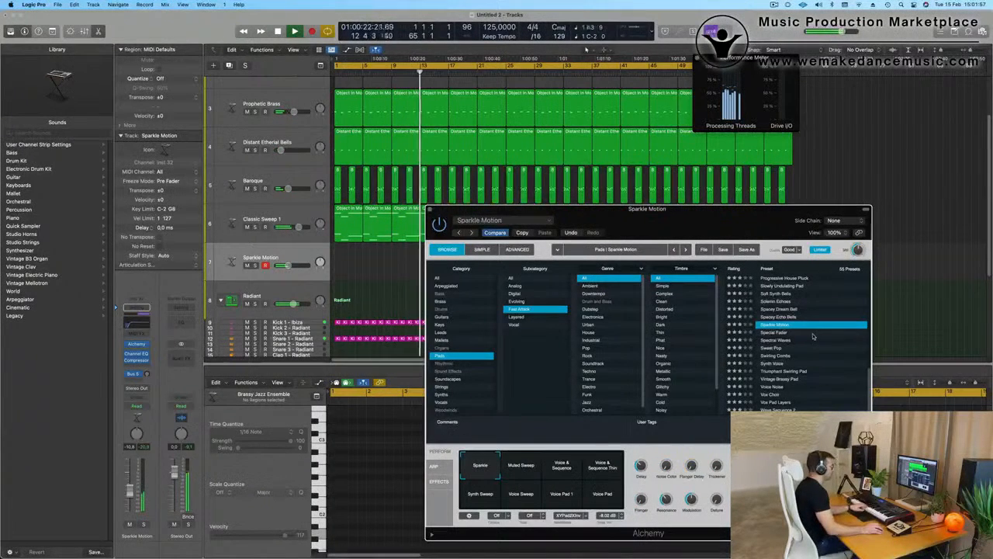
Step: Audition the Triumphant Swirling Pad, Vox Choir, Wave Sequence 2, Angel, Breathing and Crossing the Universe presets on the same track
click(785, 372)
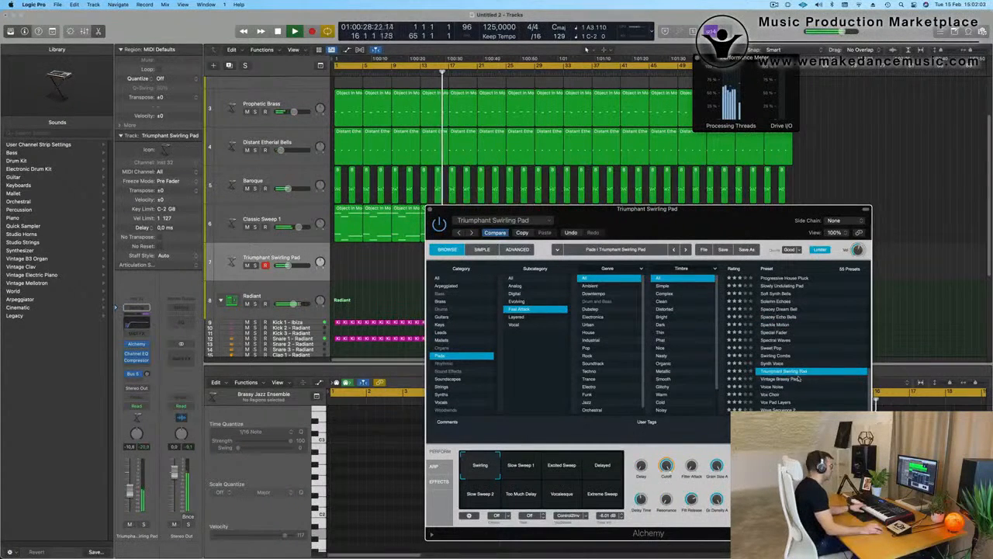
click(799, 395)
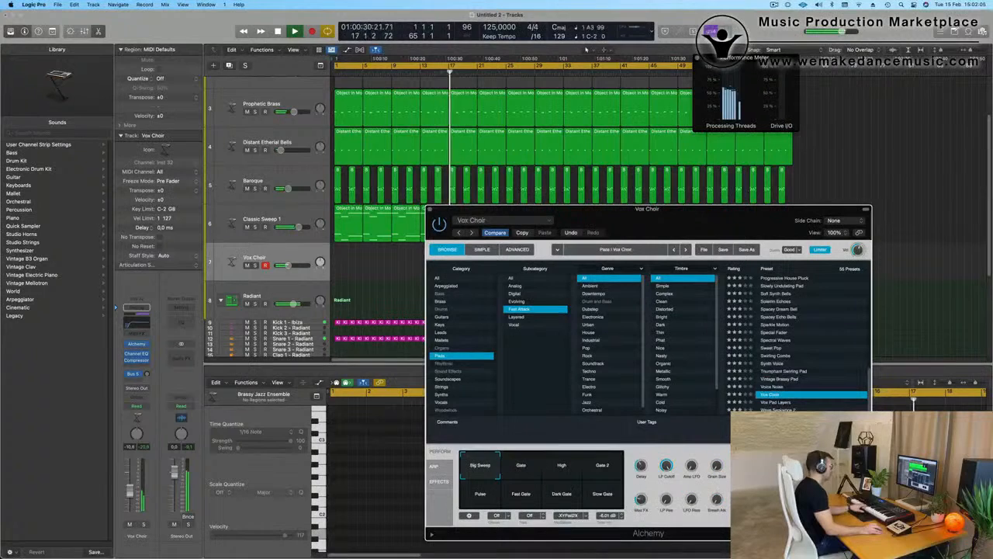
click(802, 410)
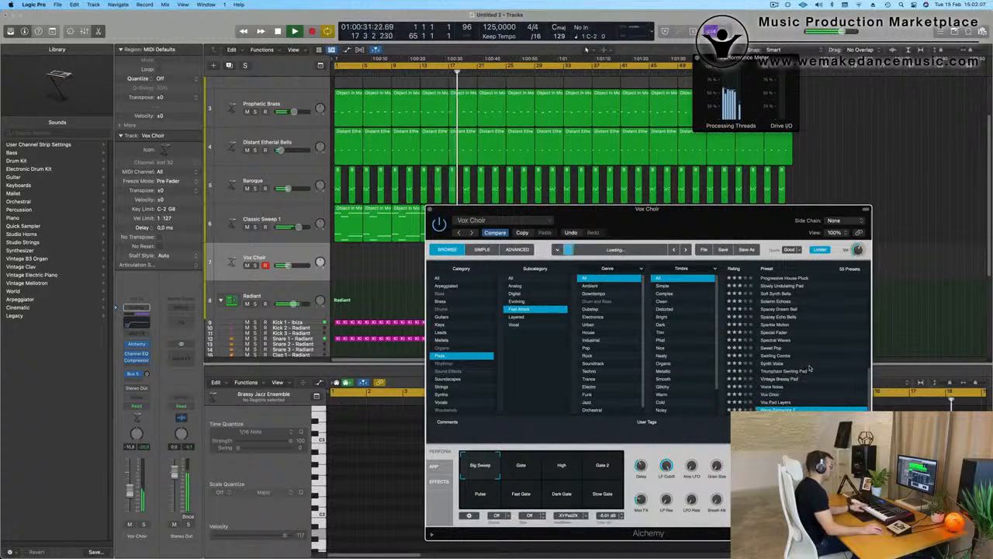
scroll(813, 365, up, 10)
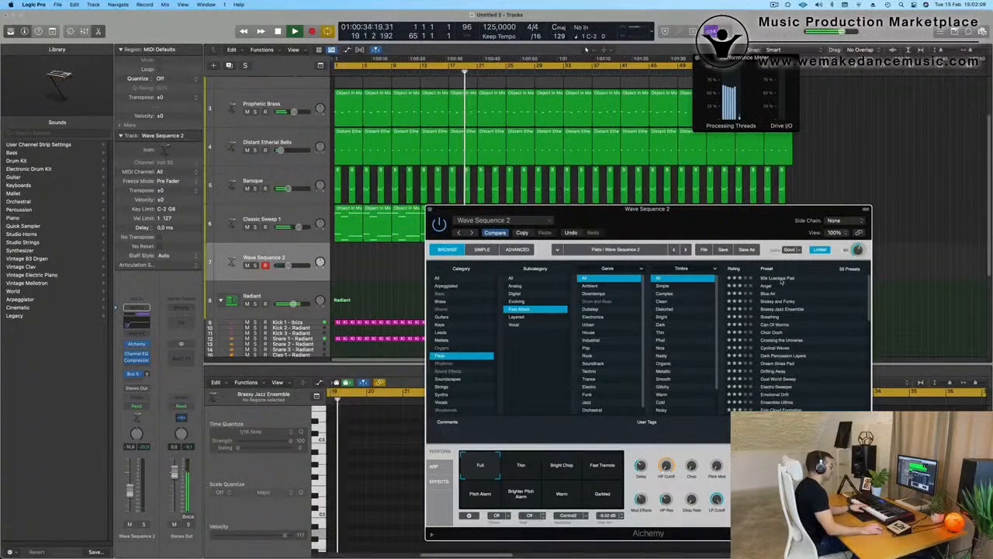
click(766, 286)
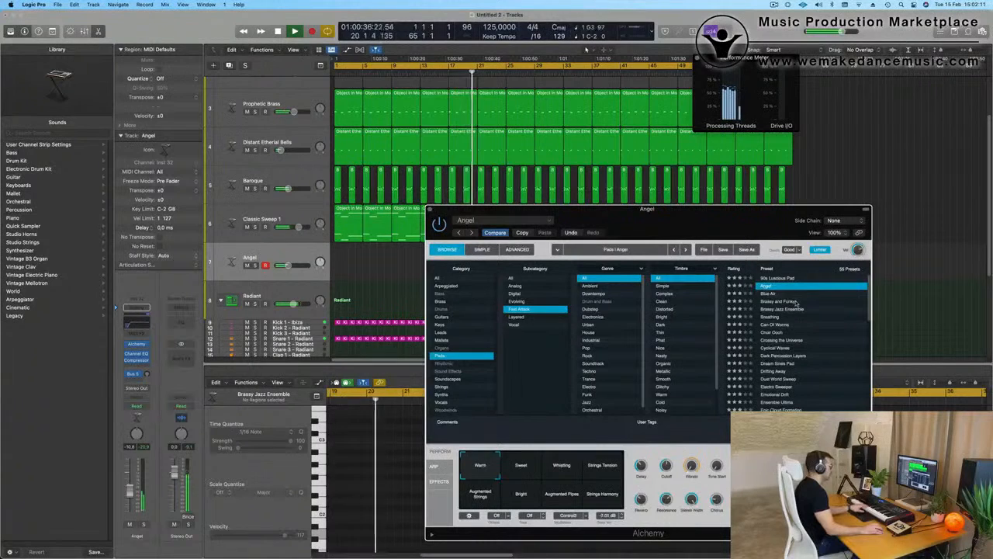
click(770, 318)
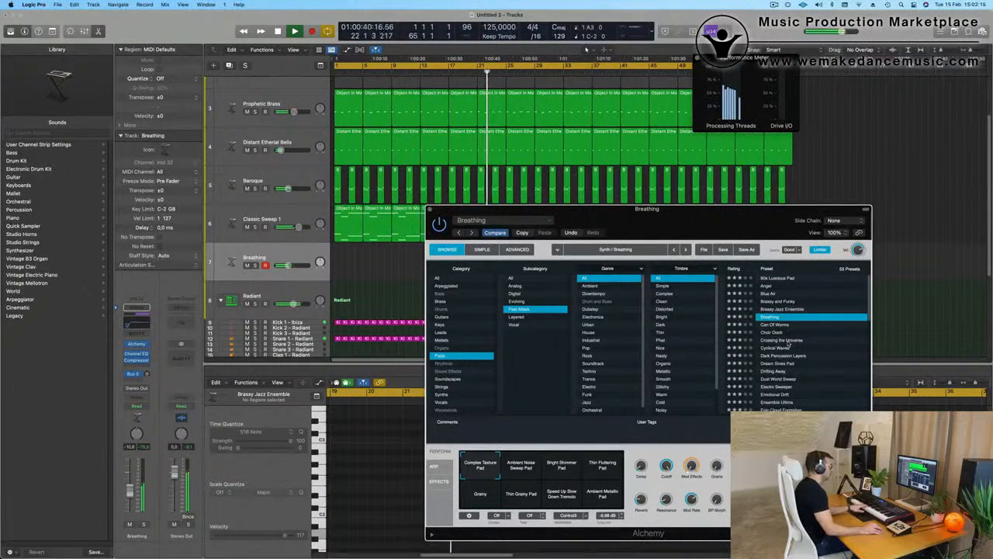
click(788, 341)
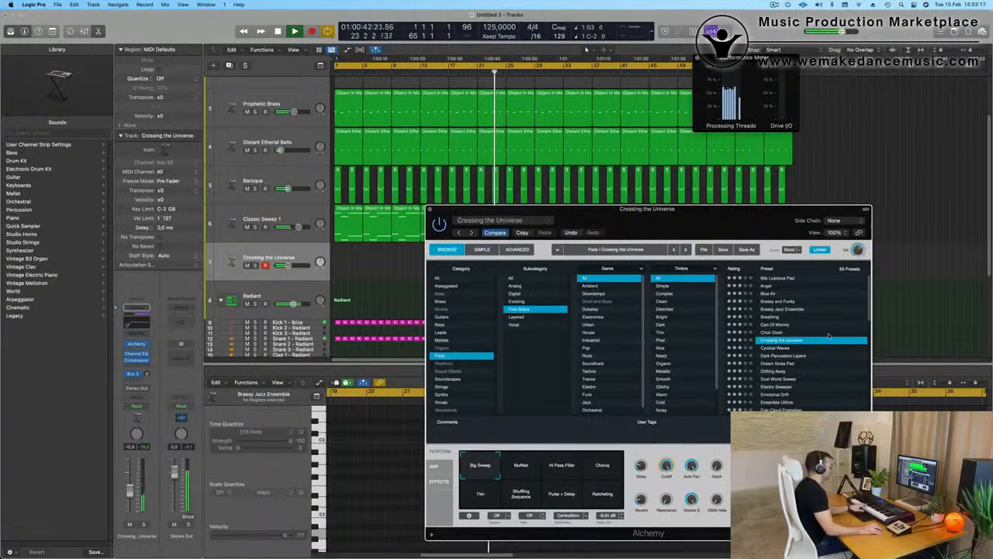
Step: Load the Epic Cloud Formation pad preset in Alchemy and raise its track volume to -5.3 dB
scroll(807, 322, down, 5)
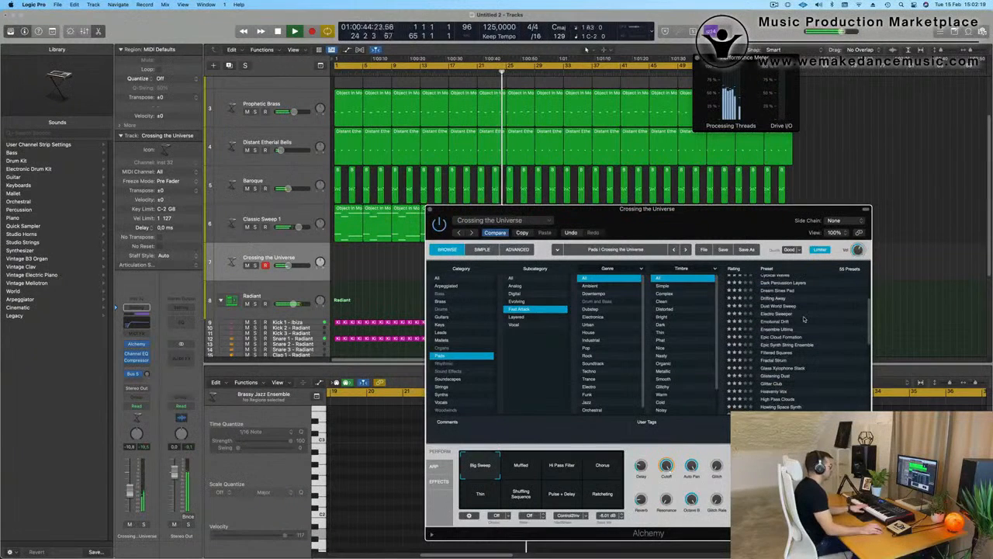
click(771, 338)
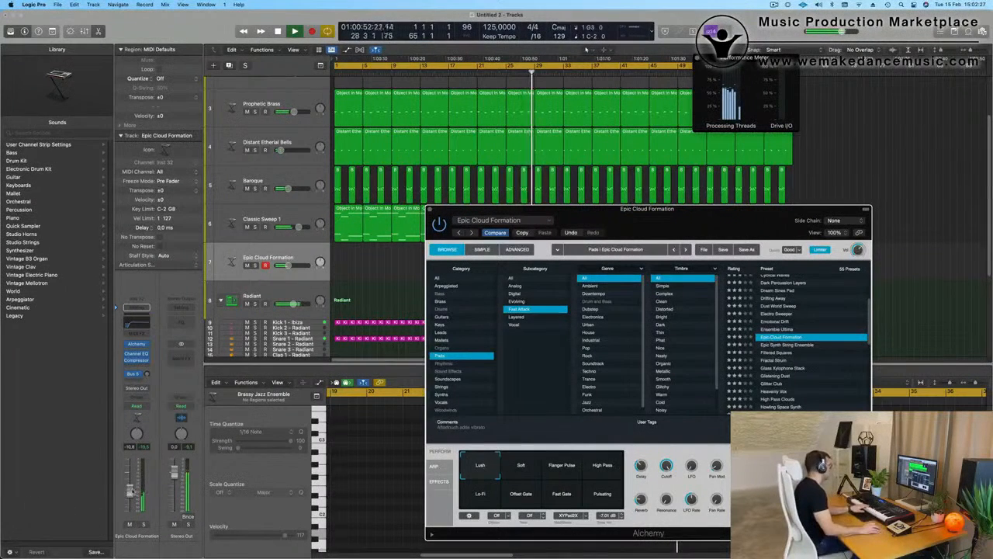
scroll(329, 136, up, 3)
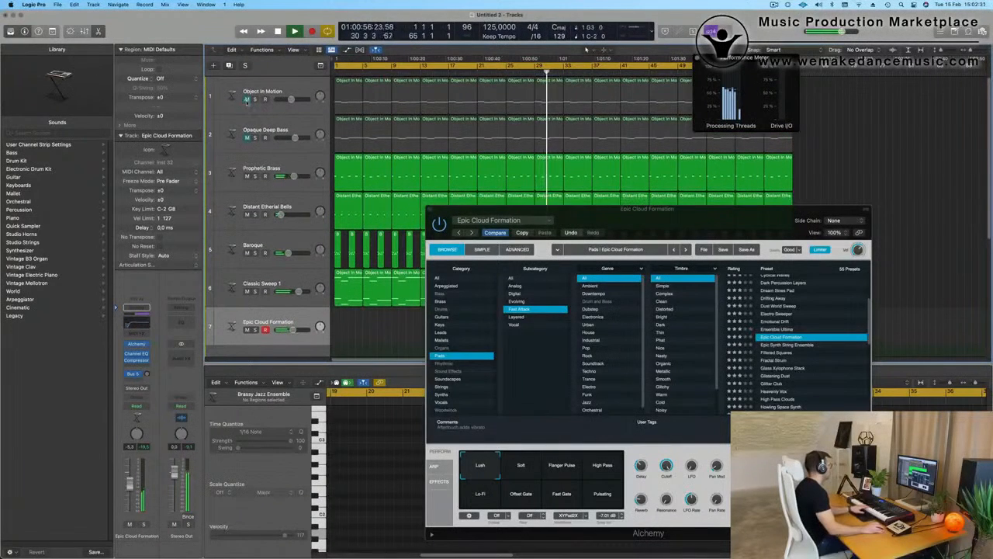
Step: Unmute the Object In Motion and Opaque Deep Bass tracks and record a pad part on the Epic Cloud Formation track
click(246, 100)
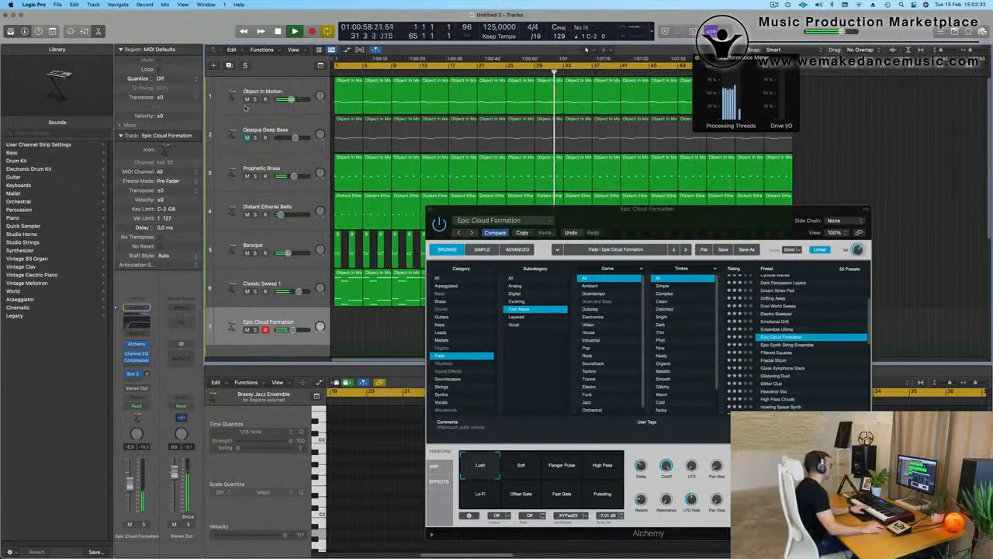
click(247, 137)
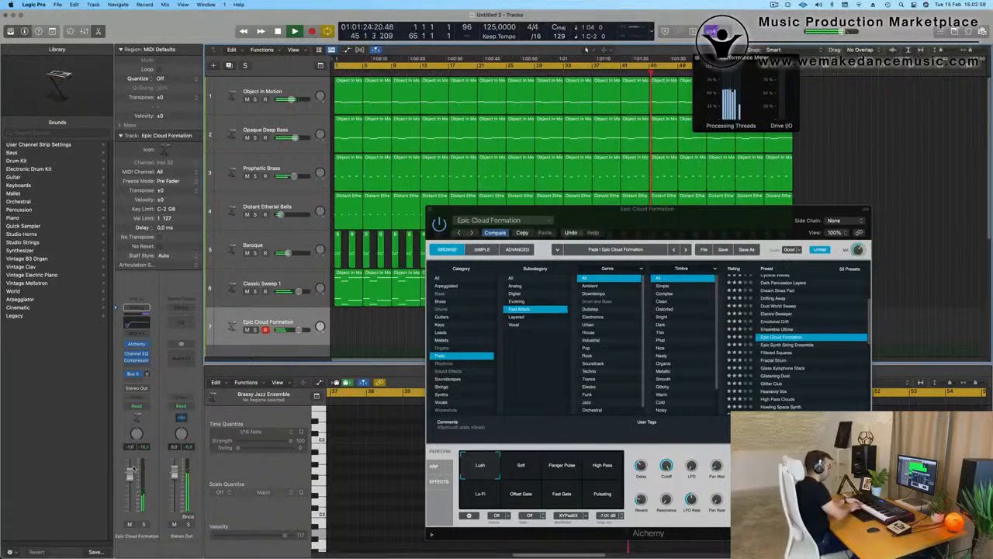
key(t)
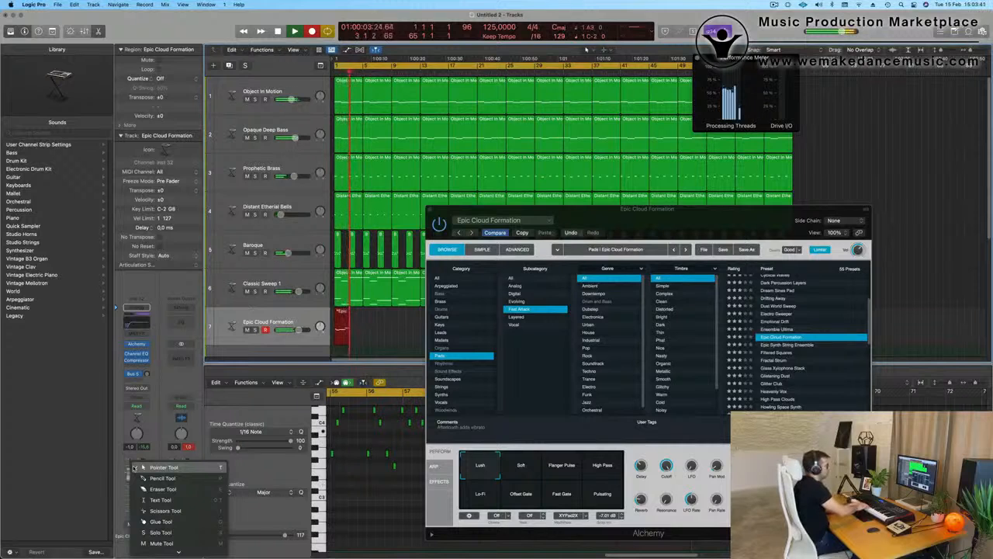
key(Escape)
key(space)
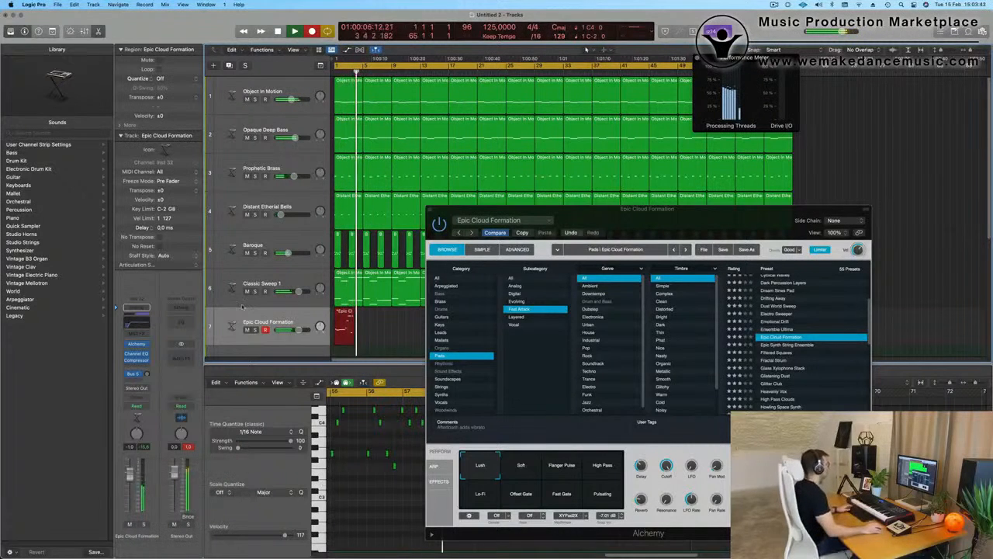
Step: Clear the floating windows off the arrangement and play back the end of the long recorded pad take with its notes open in the Piano Roll
drag(702, 210, 628, 400)
key(Return)
key(space)
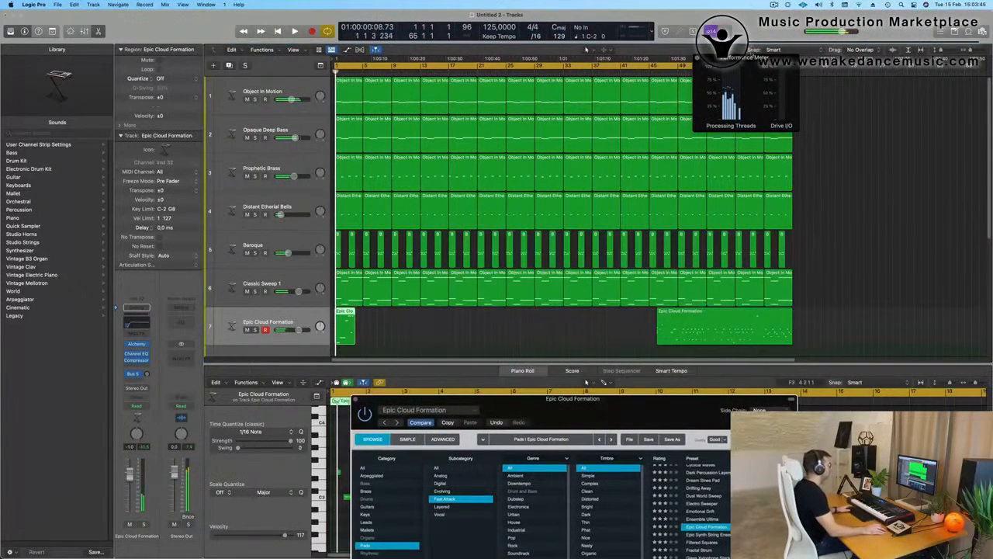
drag(752, 56, 493, 67)
click(764, 72)
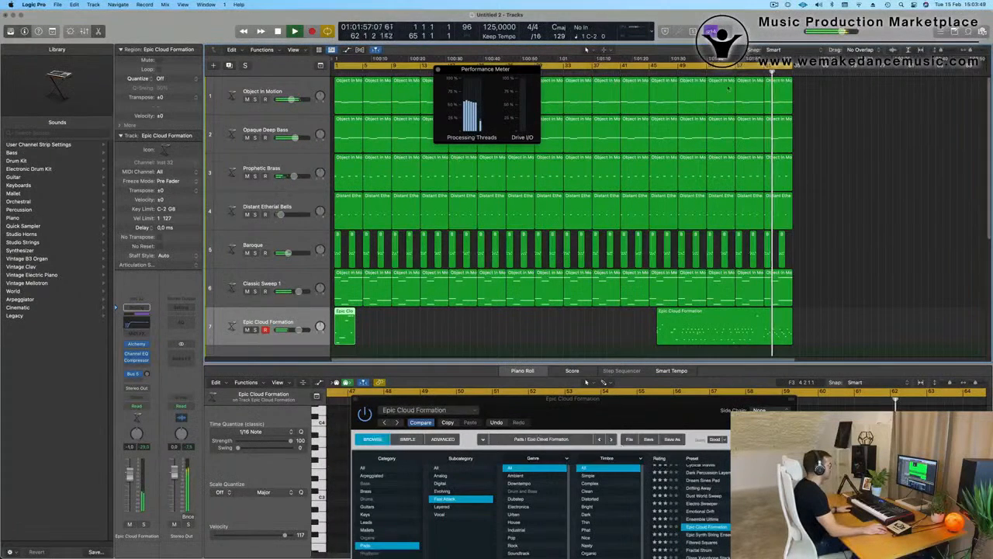
click(720, 72)
double_click(755, 334)
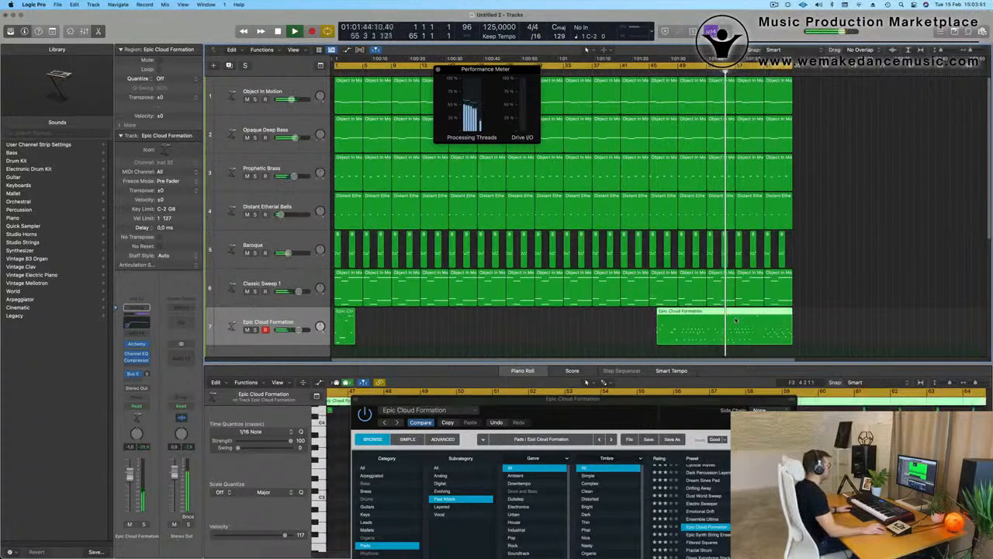
drag(690, 405, 477, 491)
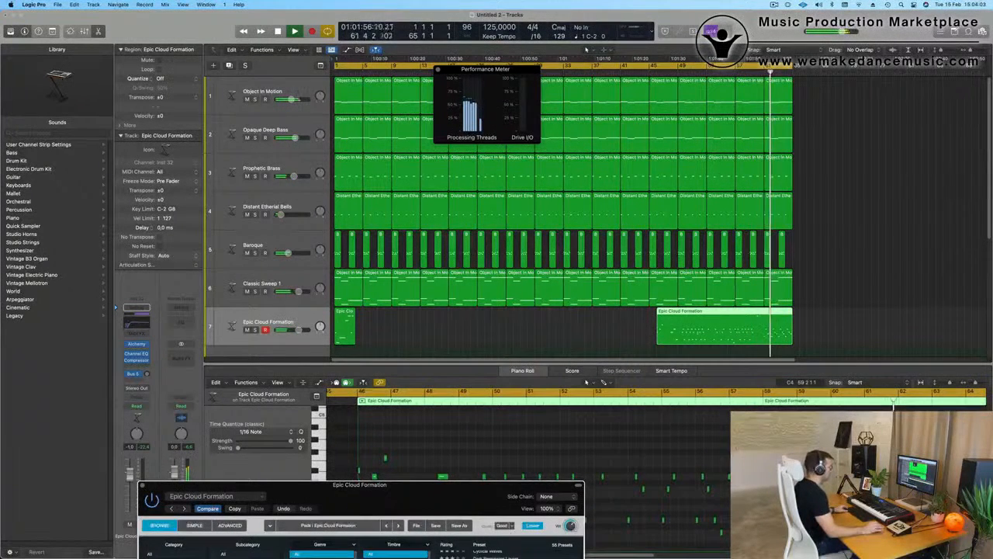
key(space)
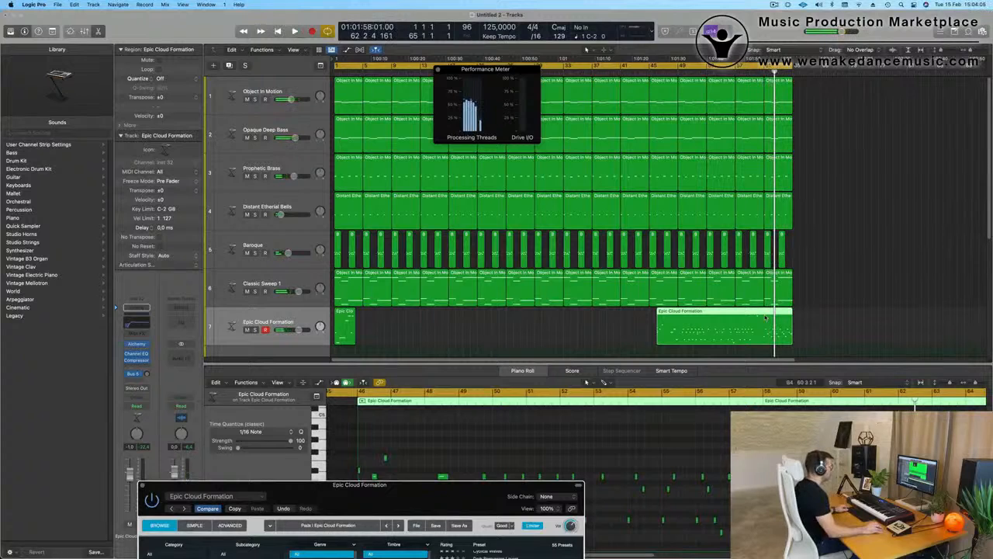
Step: Split the long pad region at about bar 61, splitting the notes that cross the cut, and delete the part before it
super+double_click(765, 317)
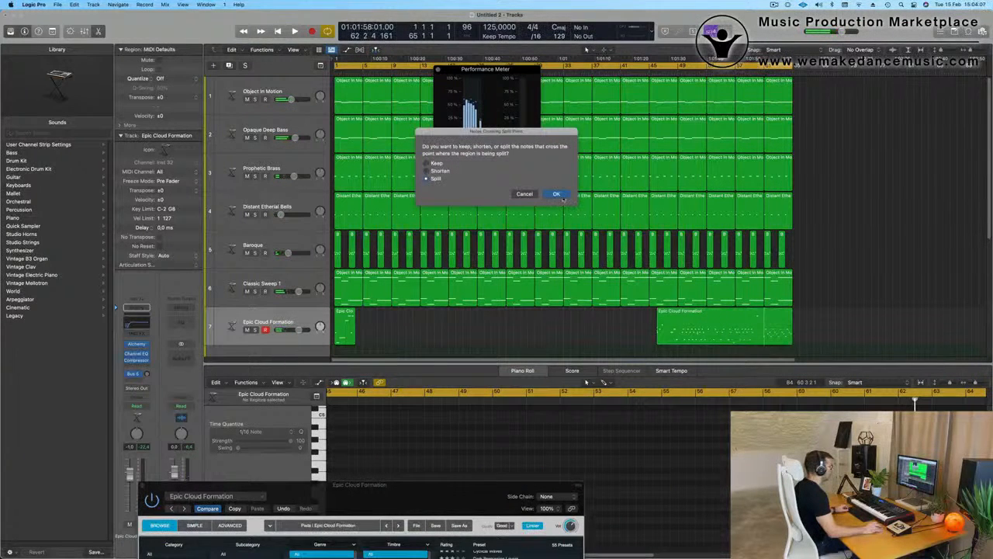
click(558, 195)
click(719, 313)
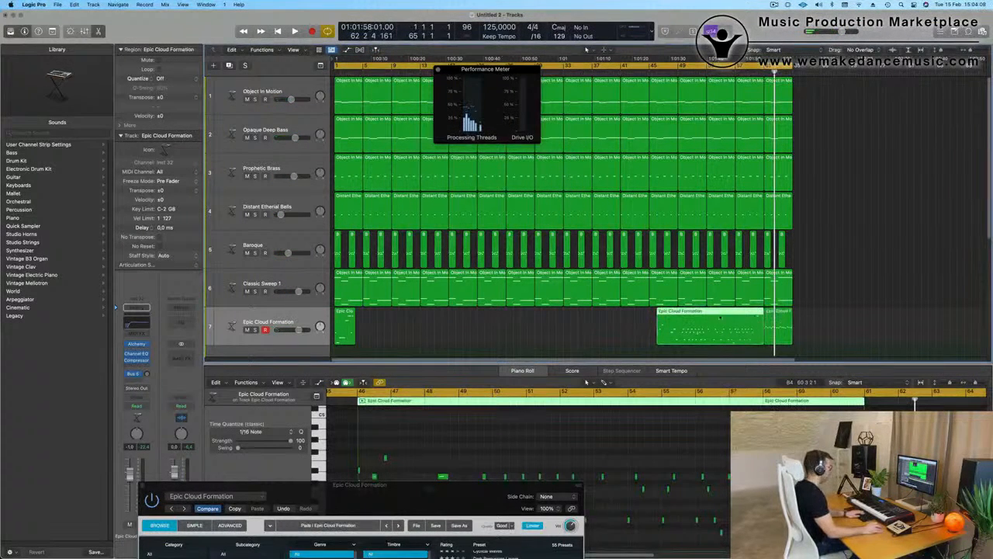
key(Delete)
Step: Delete the short pad region at bar 1 and move the remaining four-bar pad region from bar 61 into its place
click(348, 330)
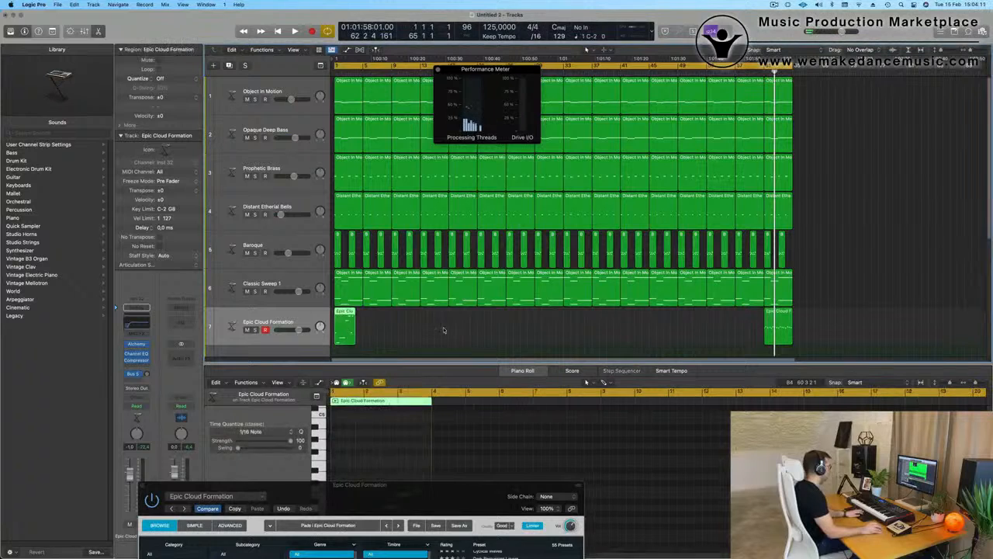
key(Delete)
drag(785, 316, 460, 337)
Step: Quantize all regions to 1/16 notes and play the four-bar pad phrase from the start
key(space)
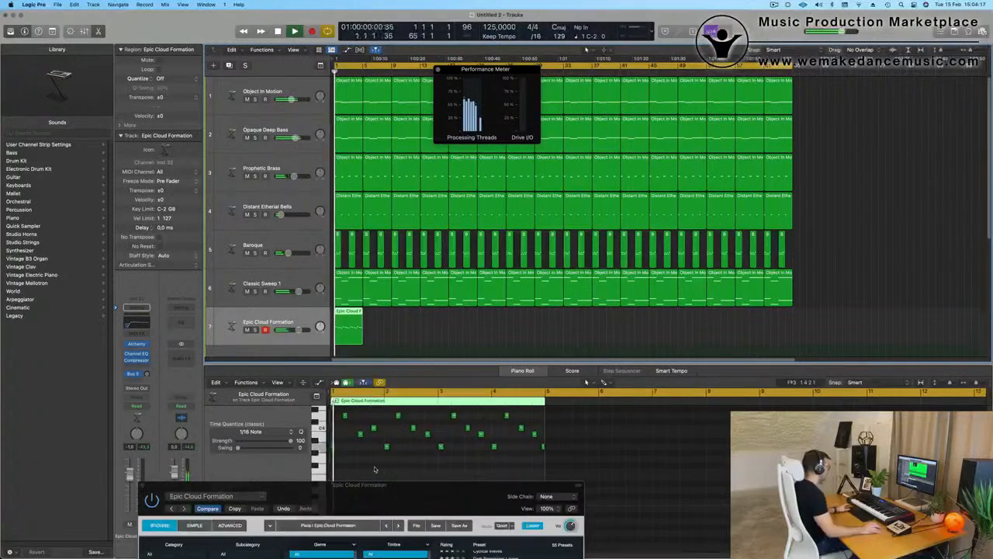
key(space)
key(super+a)
key(q)
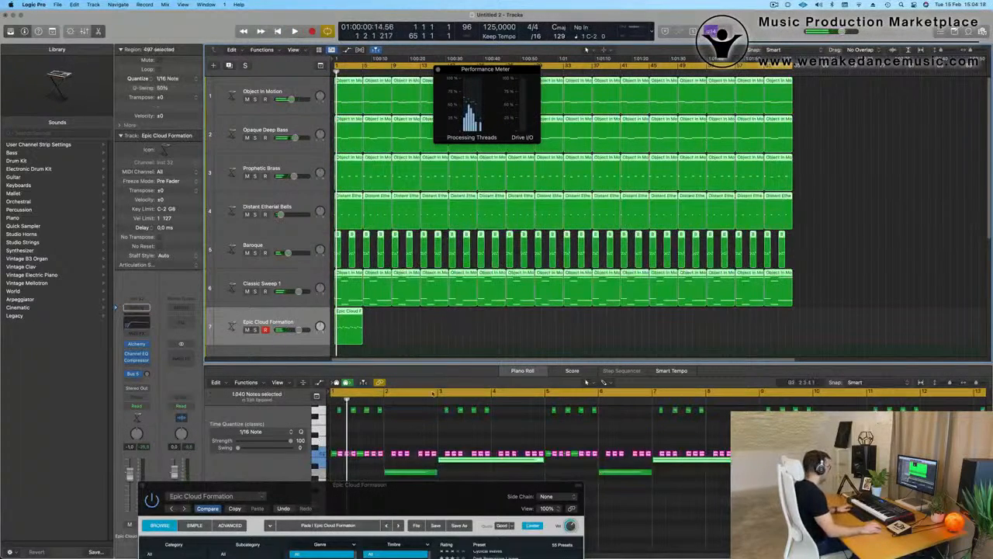
click(449, 326)
key(space)
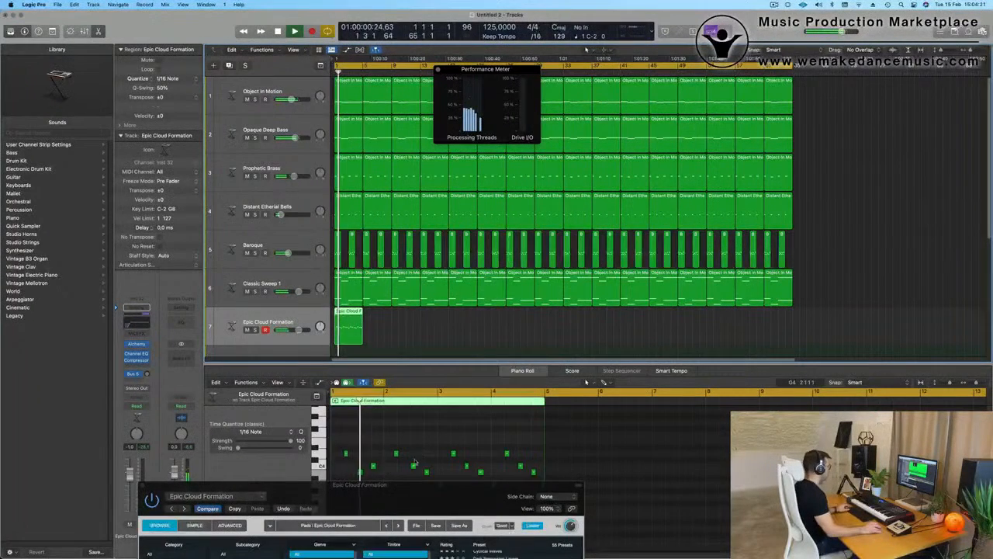
Step: Replace the pad notes in bars 3 and 4 with a copy of the eight notes from bars 1 and 2, and play the result
drag(438, 485, 879, 19)
key(space)
scroll(446, 505, up, 2)
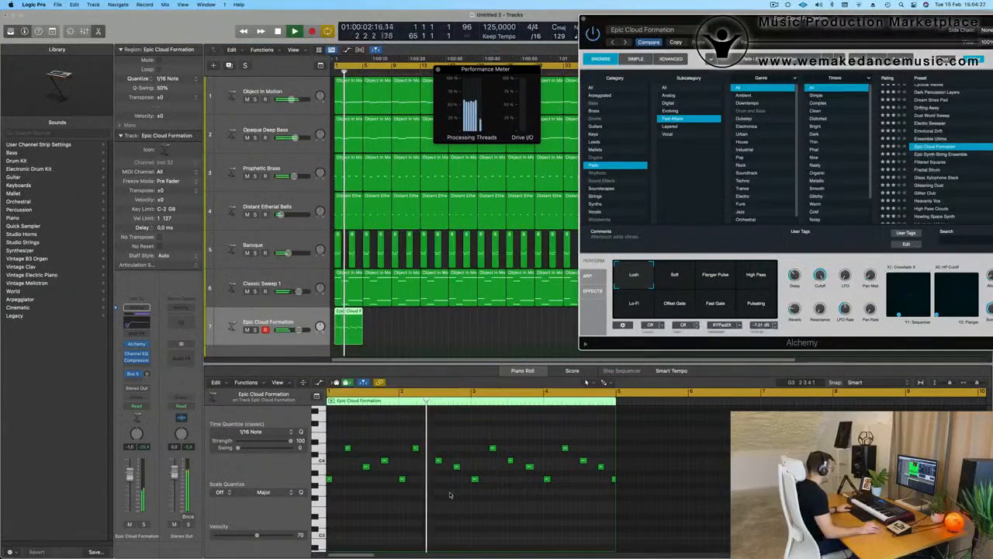
drag(404, 437, 653, 528)
key(Delete)
drag(464, 432, 409, 481)
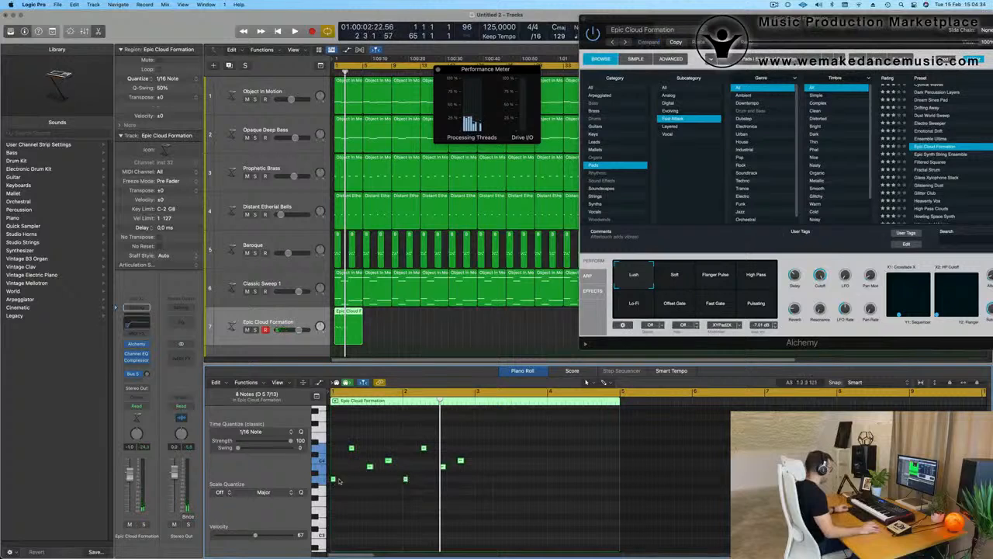
drag(333, 480, 478, 481)
key(space)
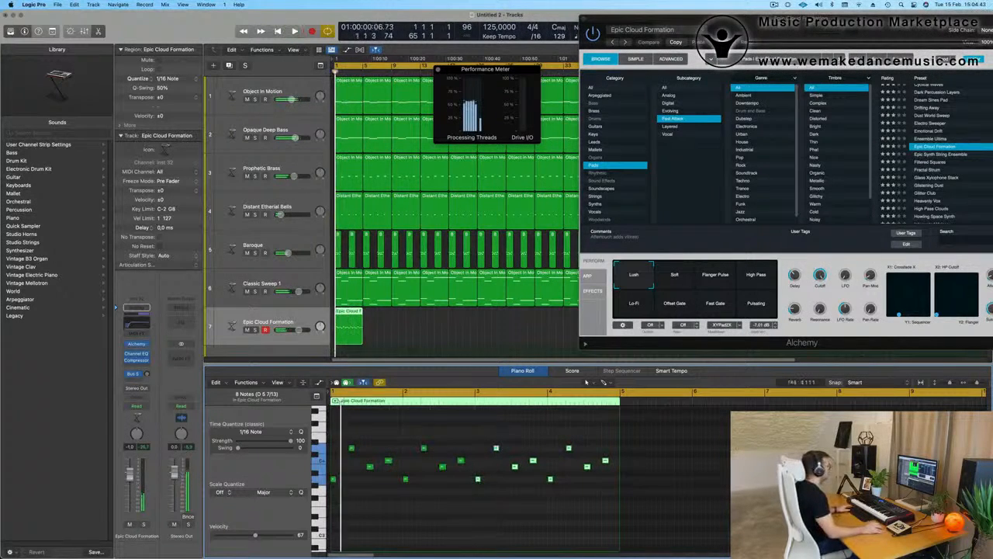
Step: Repeat the four-bar Epic Cloud Formation region until it fills the track to the end of the arrangement at bar 65
scroll(439, 332, down, 3)
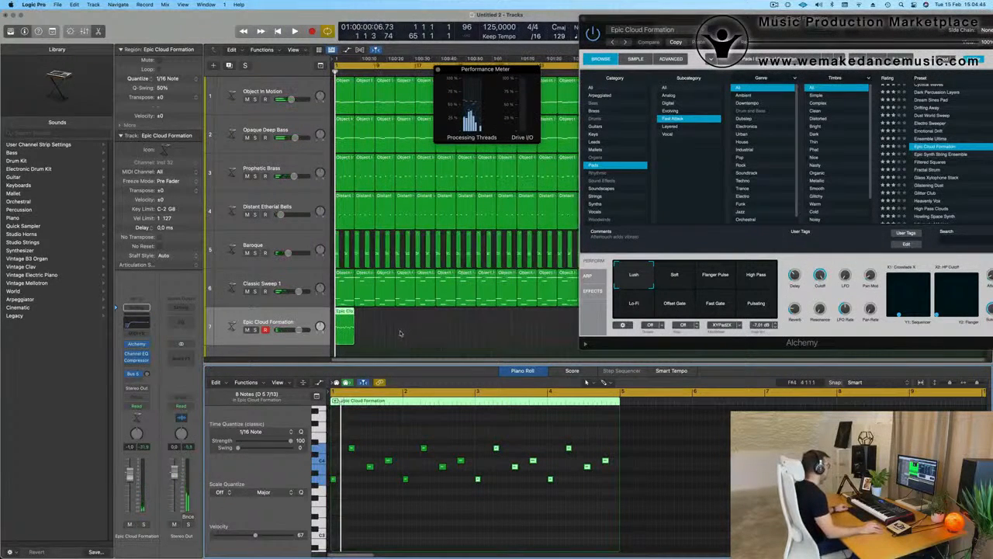
drag(646, 19, 889, 138)
click(448, 312)
click(326, 334)
key(super+r)
key(super+r)
key(super+r)
key(super+r)
key(super+r)
key(super+r)
key(super+r)
key(super+r)
key(super+r)
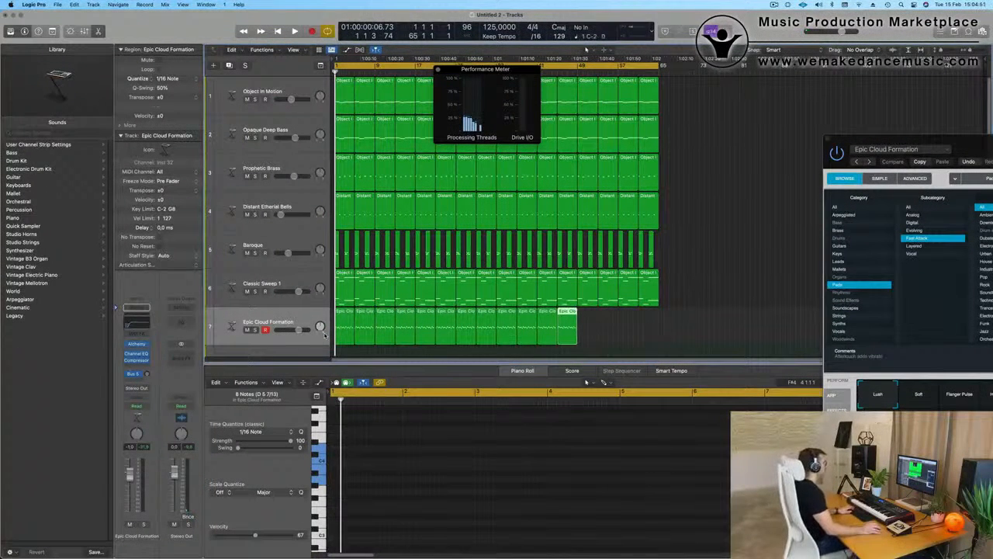
key(super+r)
key(super+r)
key(super+r)
key(super+r)
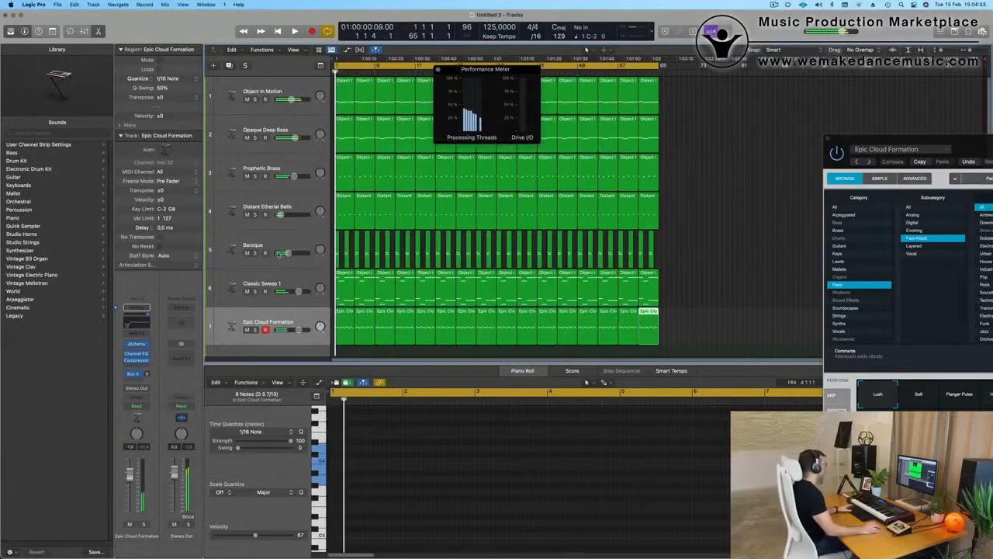
Step: Mute the Baroque and Classic Sweep 1 tracks and bring the Epic Cloud Formation Alchemy window back into view during playback
click(246, 253)
click(248, 291)
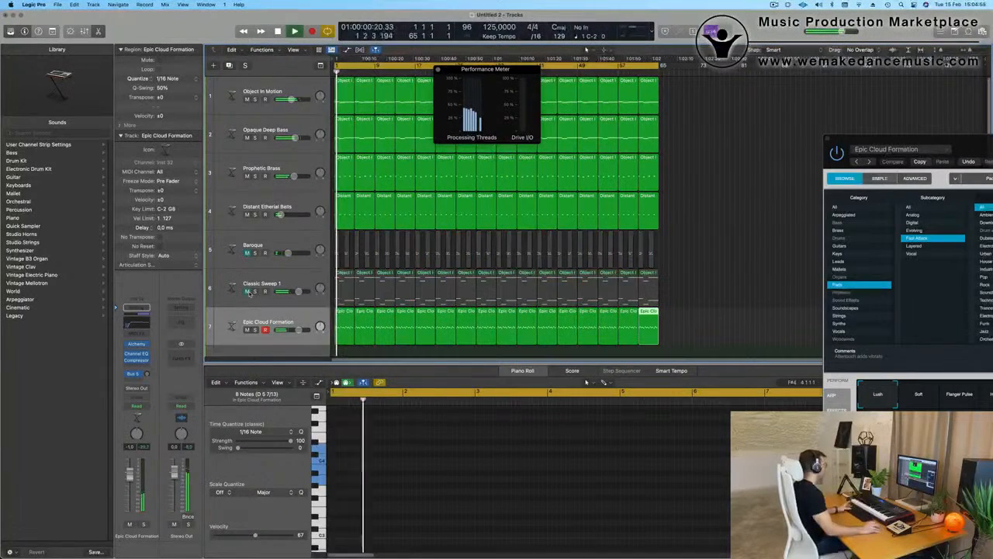
drag(967, 145, 578, 116)
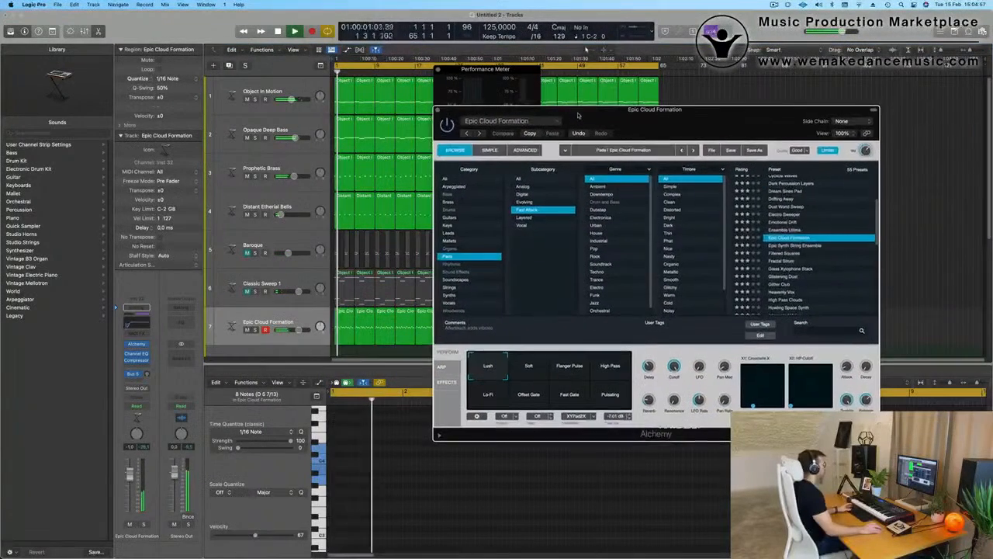
Step: Switch the pad's Alchemy snapshot to Soft and raise both its track volume and Alchemy's output volume
click(528, 366)
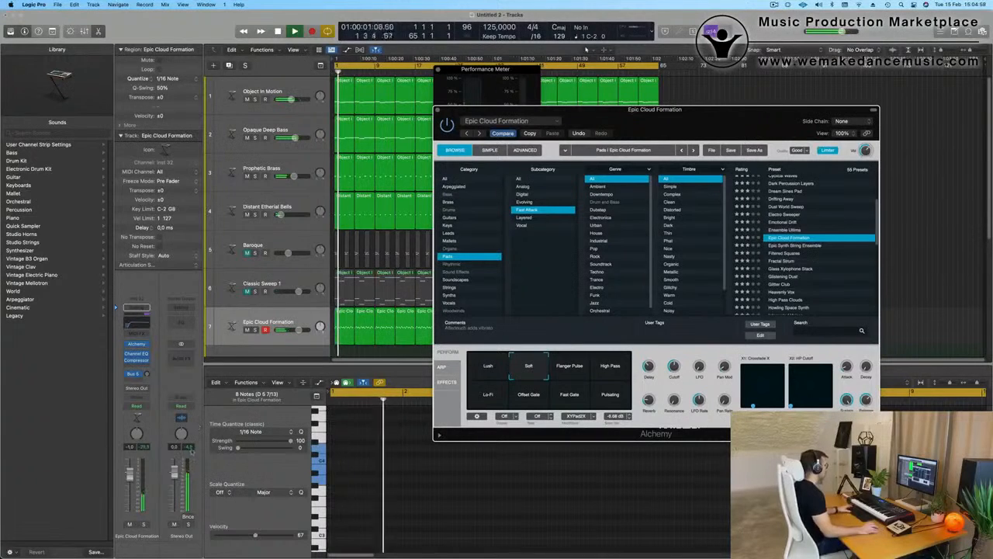
drag(300, 330, 301, 330)
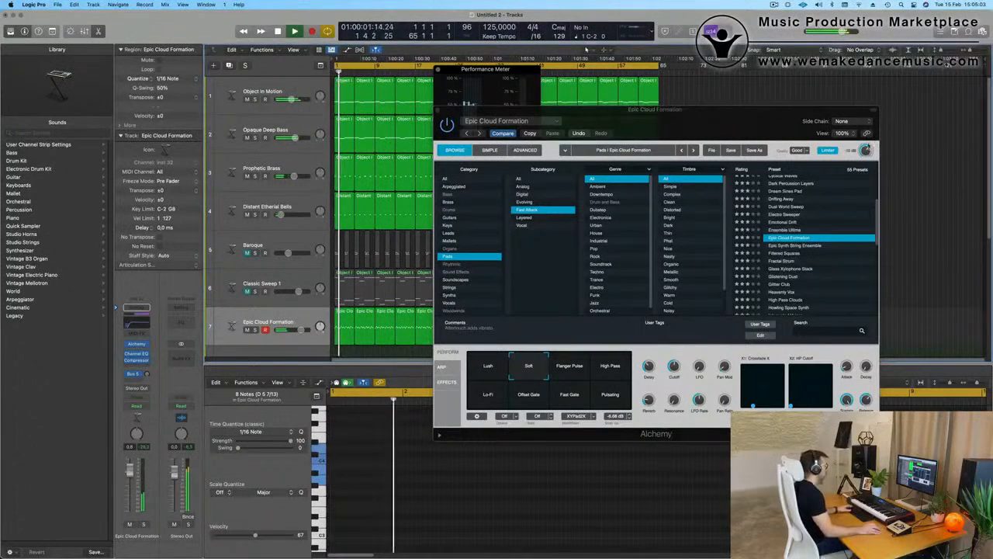
click(867, 144)
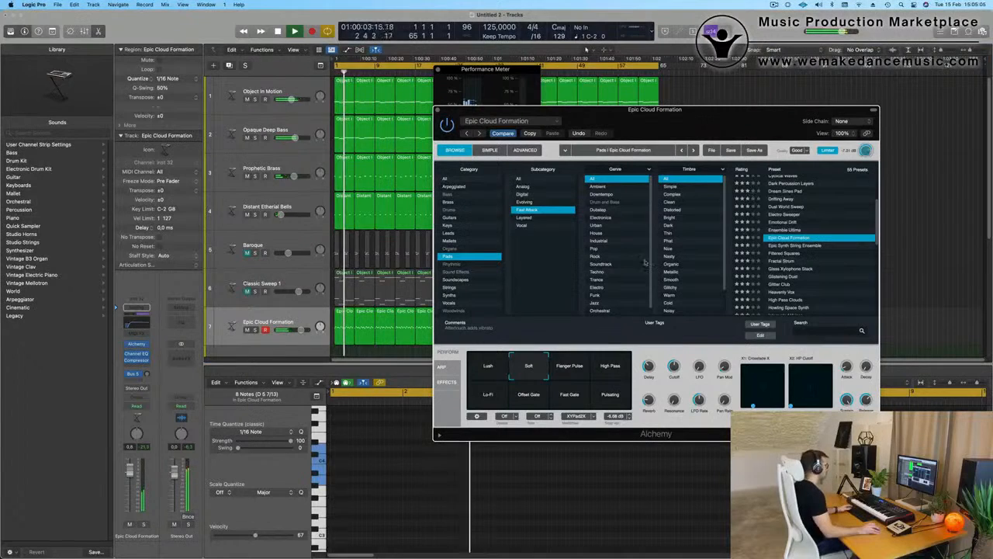
Step: Audition the Flanger Pulse, High Pass, Pulsating, Fast Gate, Offset Gate and Lo-Fi snapshots during playback, ending back on Soft
key(space)
click(572, 376)
click(613, 373)
click(609, 402)
click(568, 402)
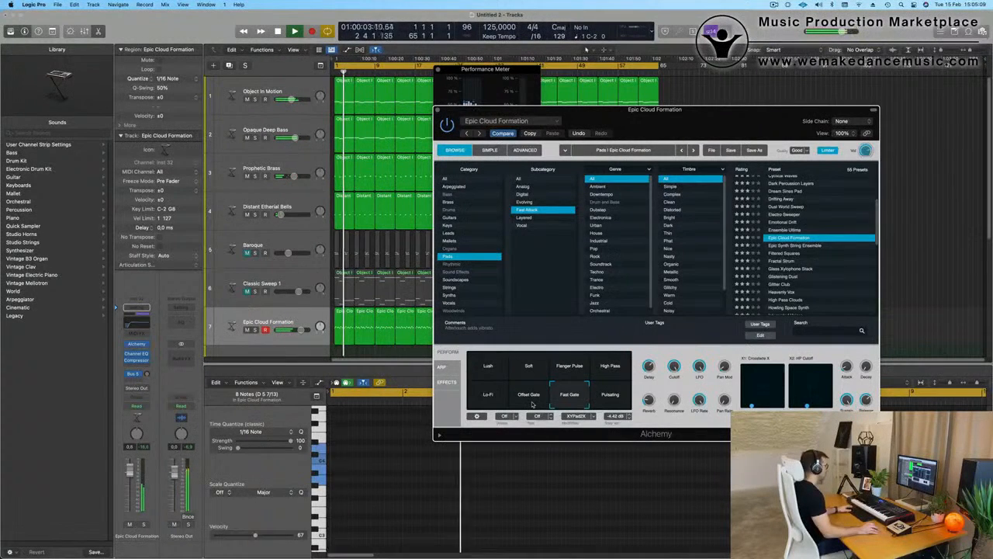
click(528, 400)
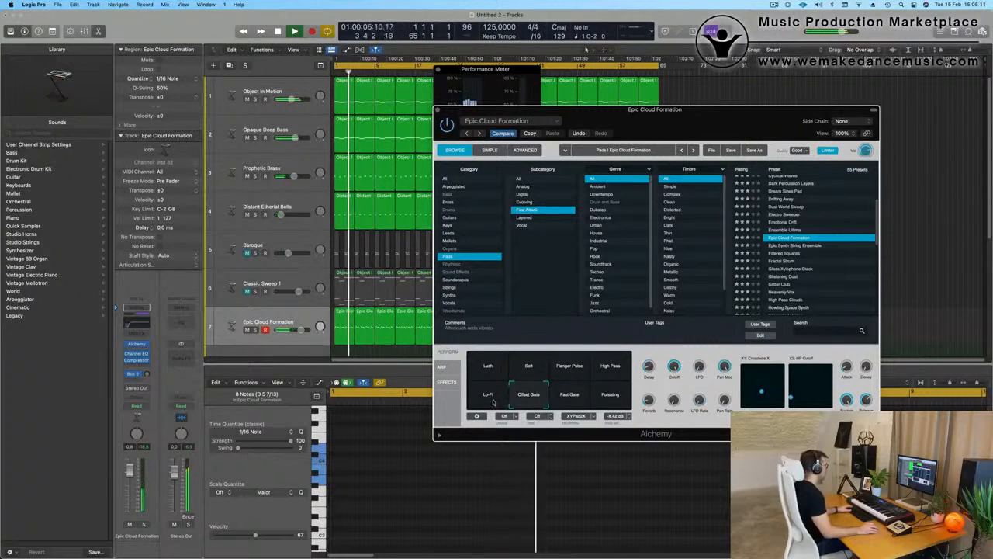
click(489, 400)
click(526, 376)
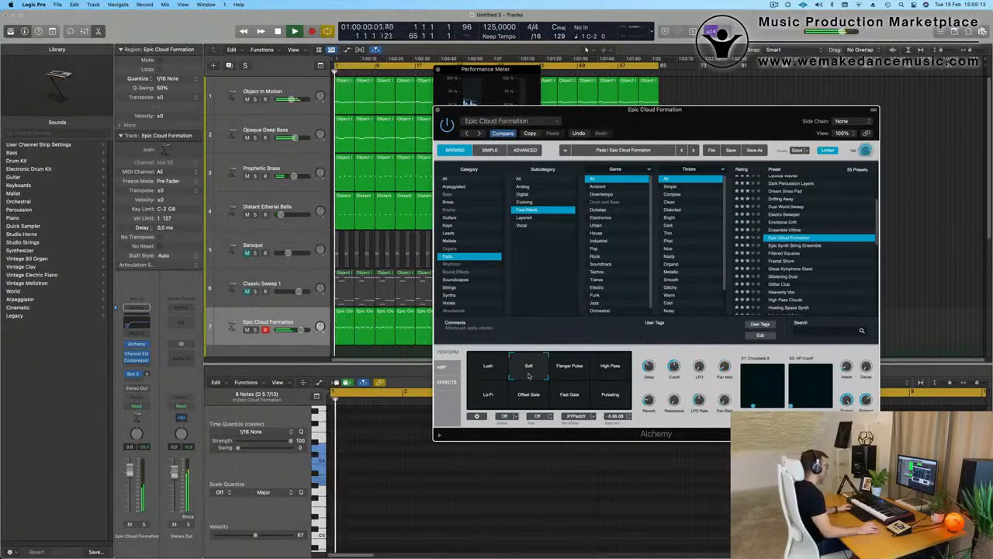
drag(709, 118, 730, 128)
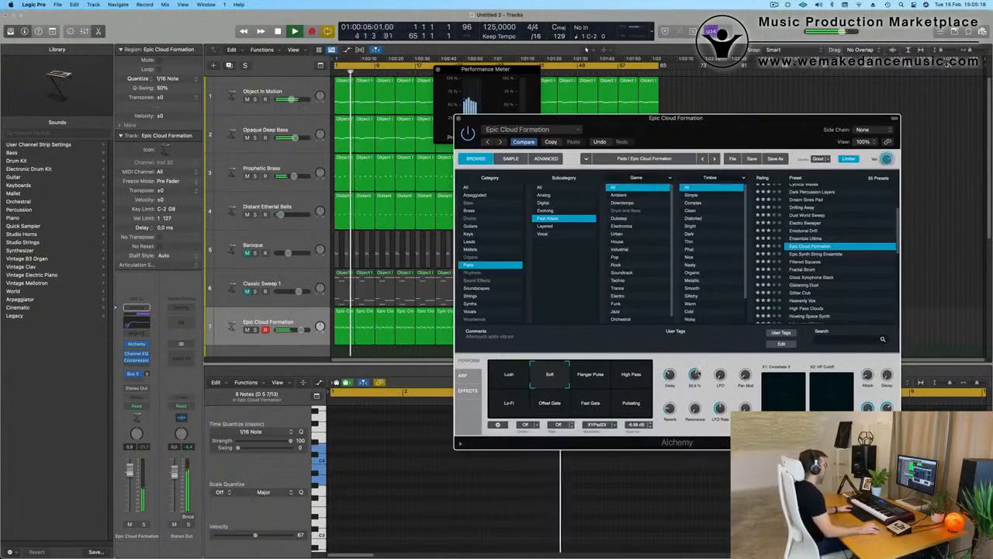
click(773, 6)
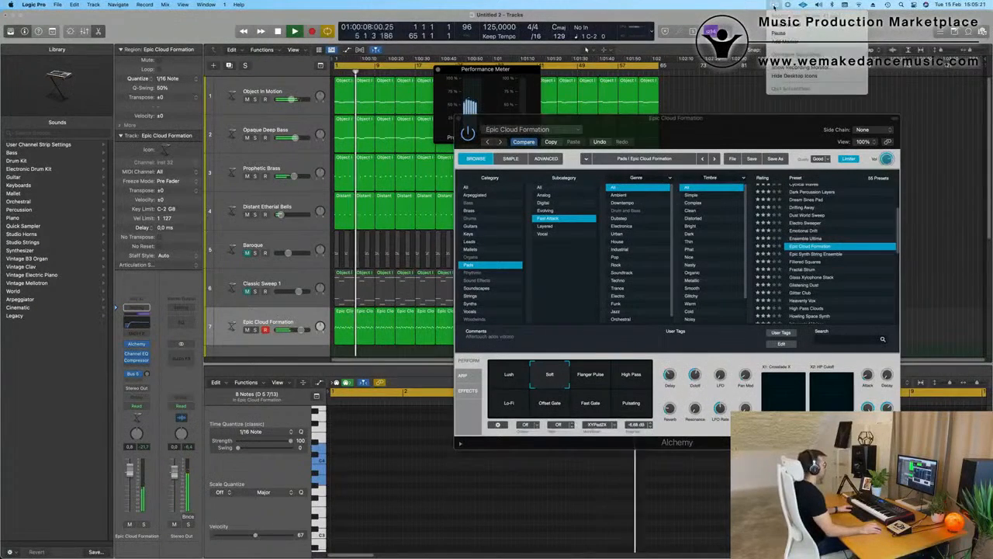